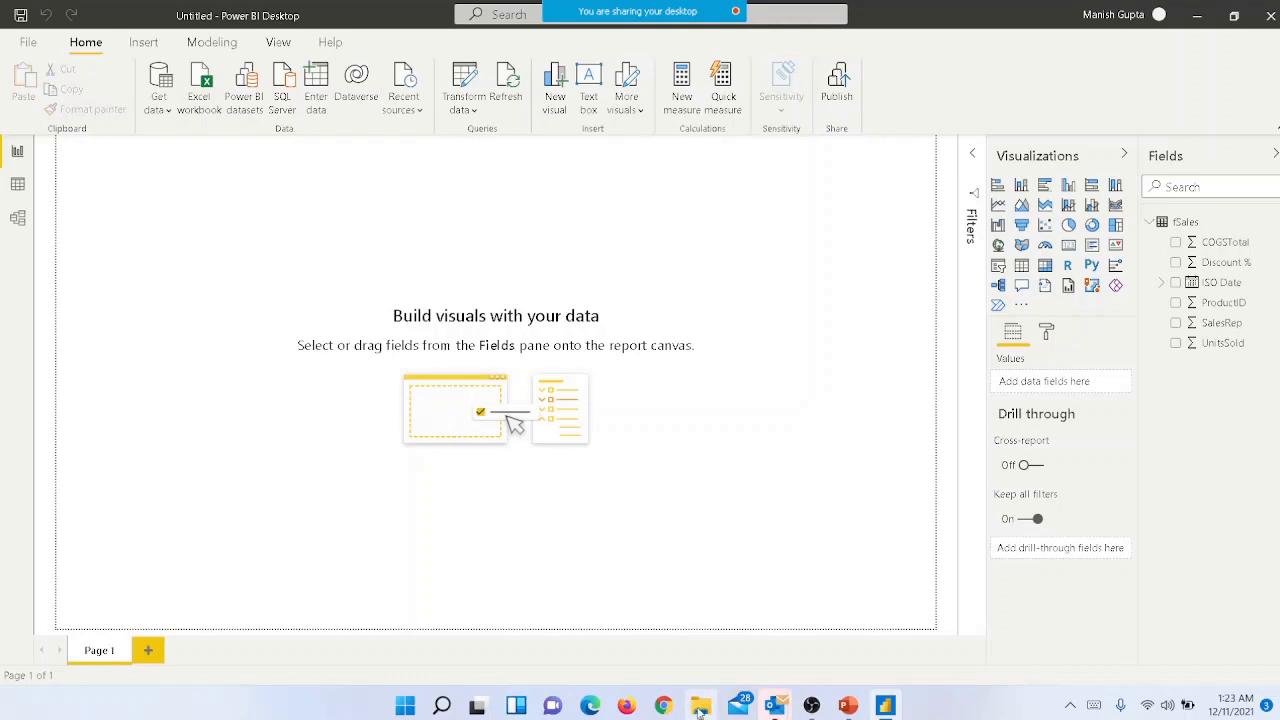
- Switch to File Explorer, open the Demension Tables workbook from the Sales_CSV for FolderUpload folder, and dismiss the Office activation notice
click(701, 706)
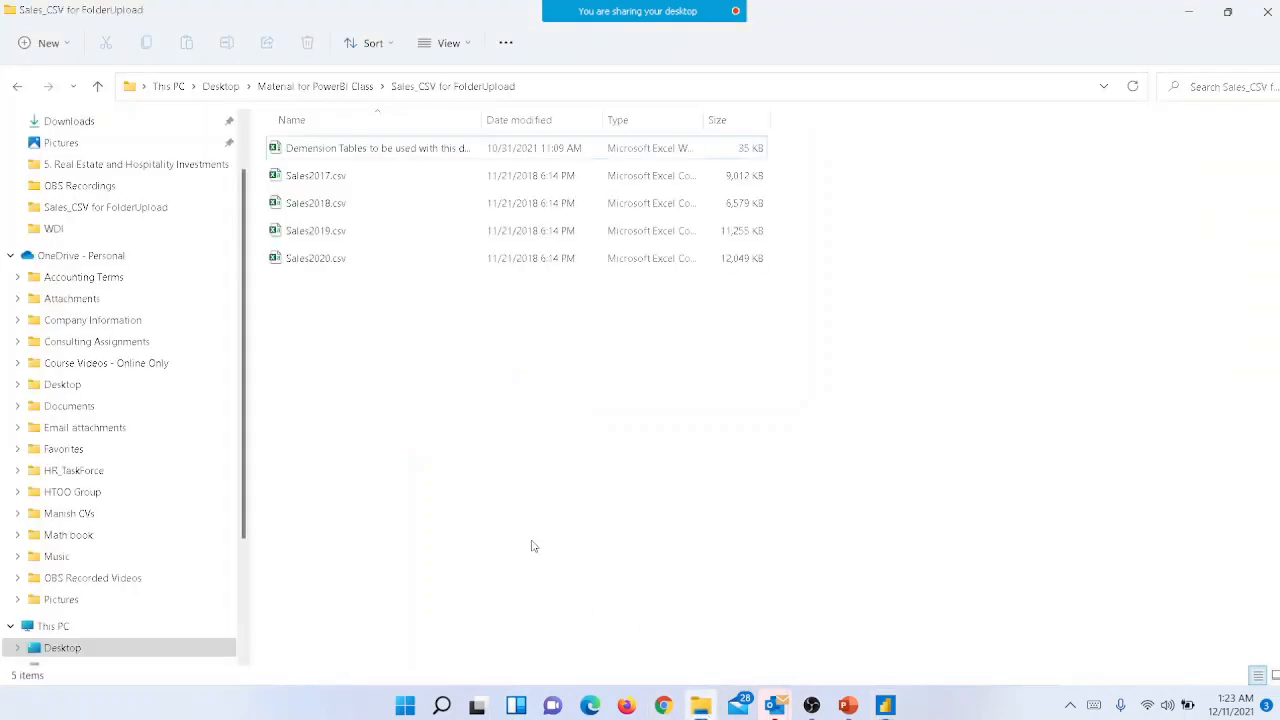
double_click(381, 149)
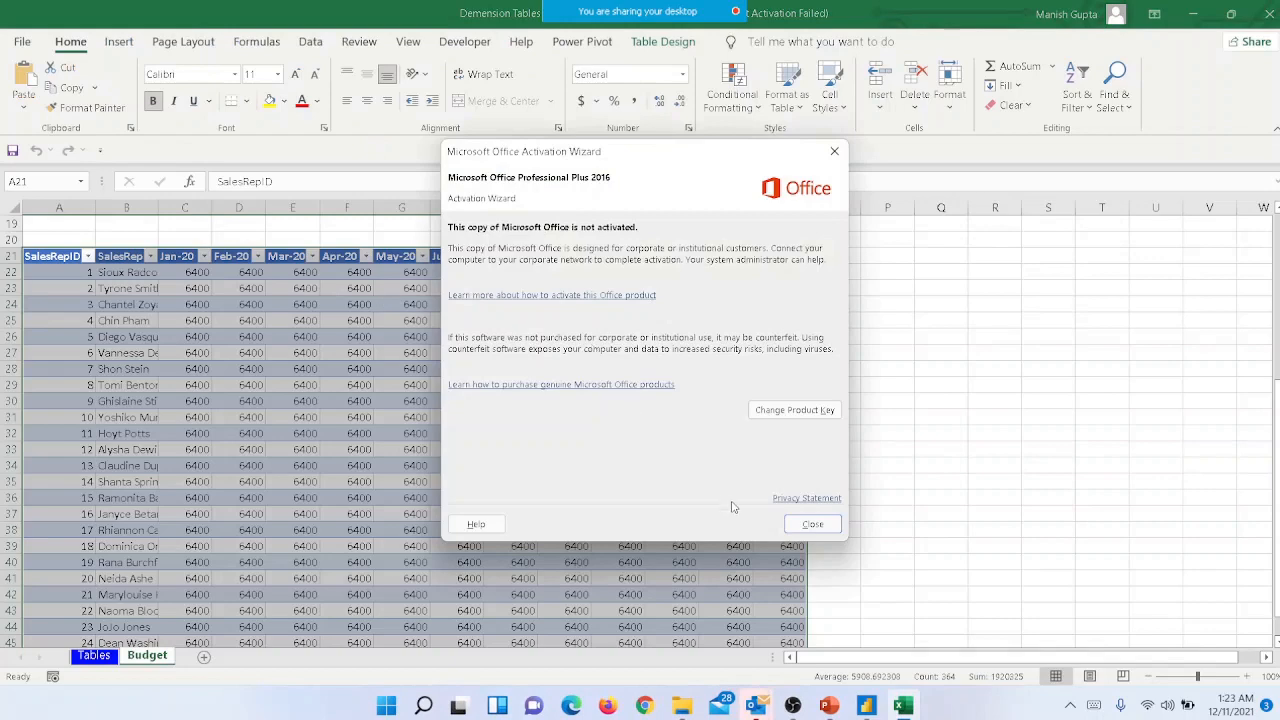
click(811, 524)
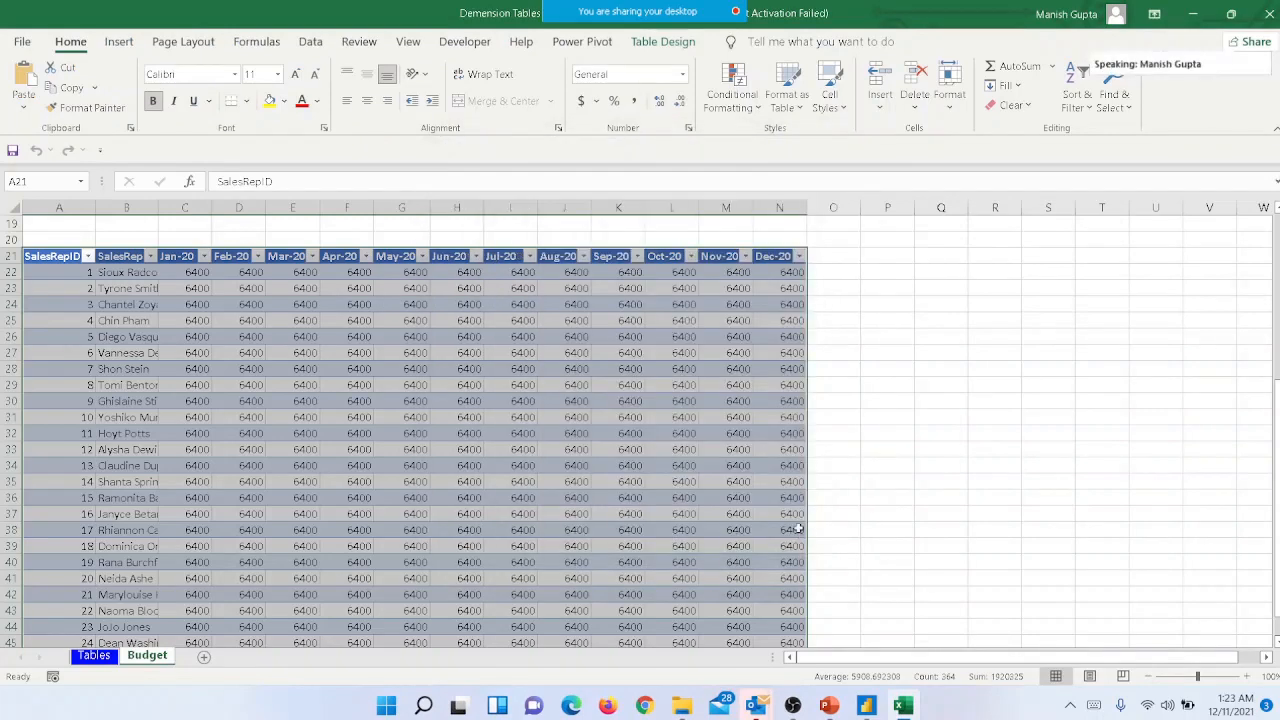
- Look over the Budget sheet and the dimension tables on the Tables sheet
click(97, 660)
click(147, 656)
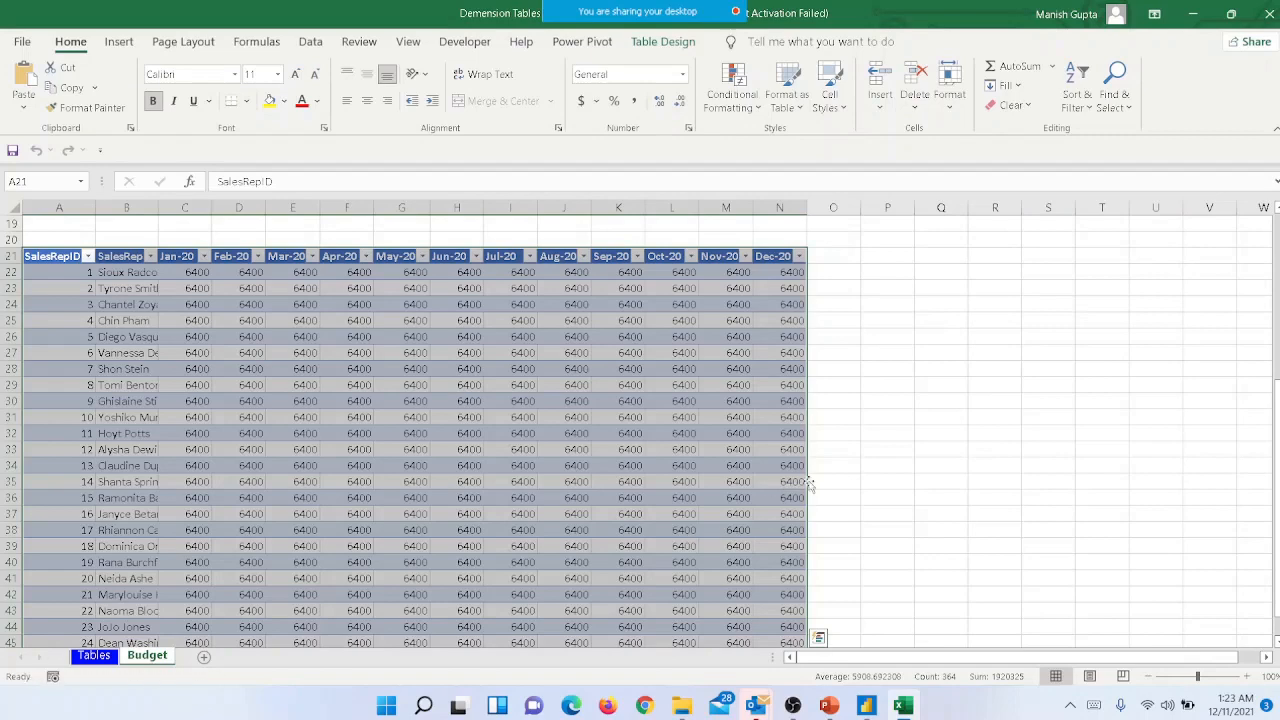
click(886, 457)
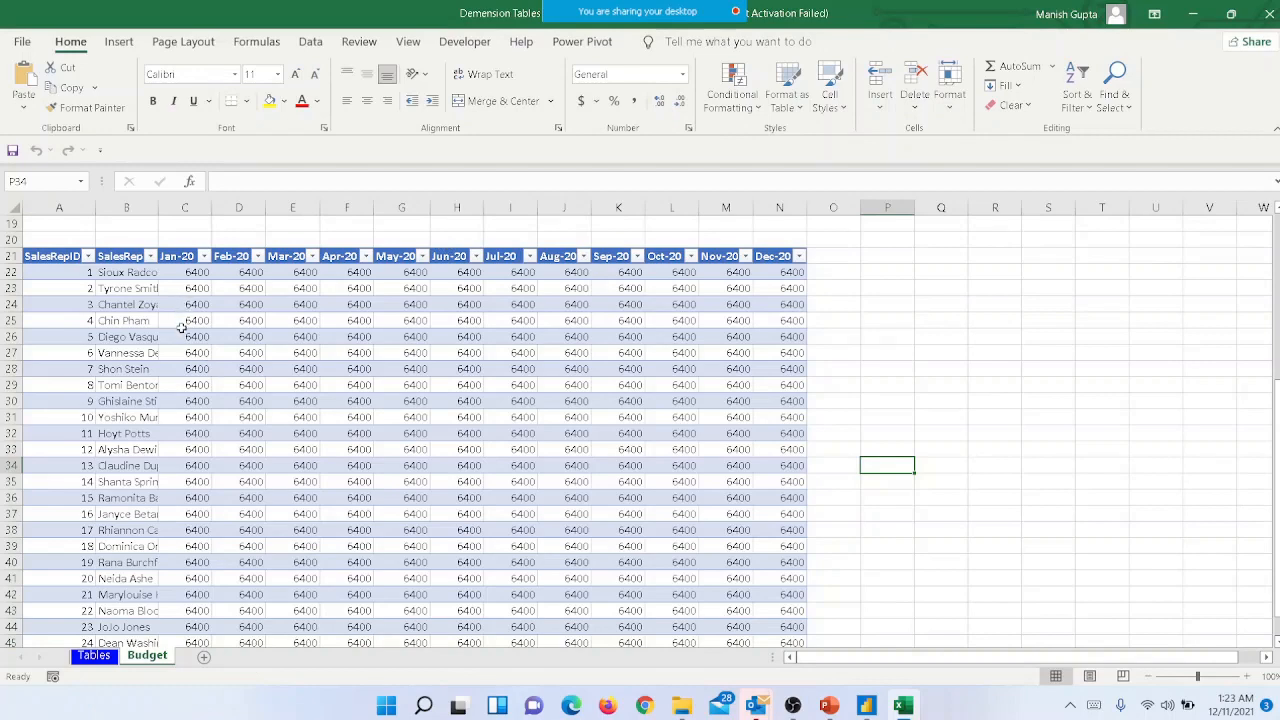
right_click(93, 657)
click(409, 570)
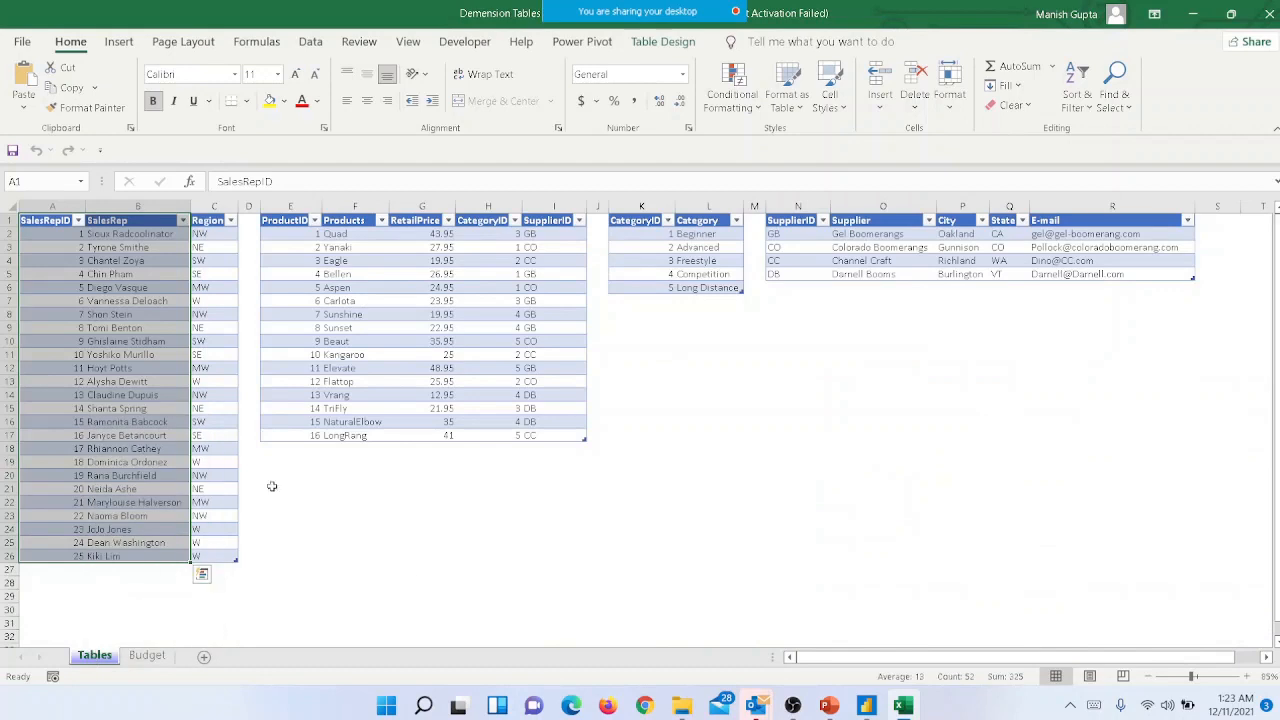
click(243, 275)
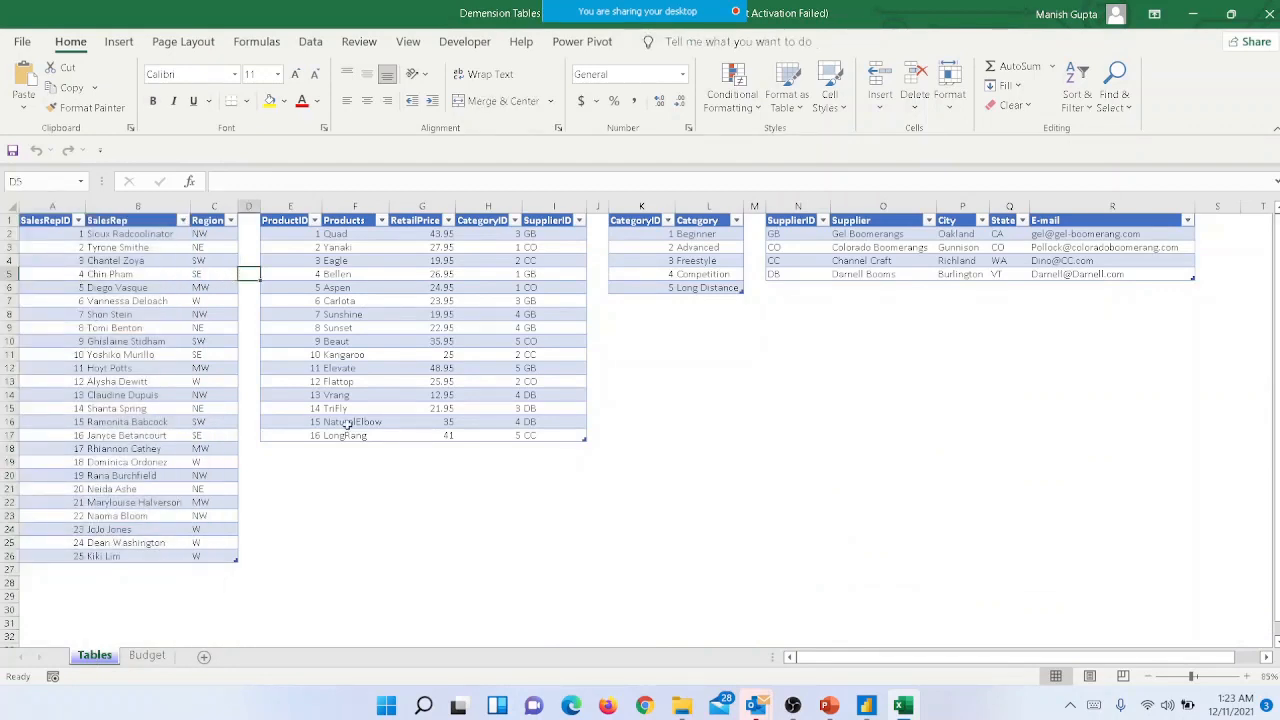
- Enter the column headers fruite and quantity in cells N14 and O14 of the Tables sheet
click(767, 399)
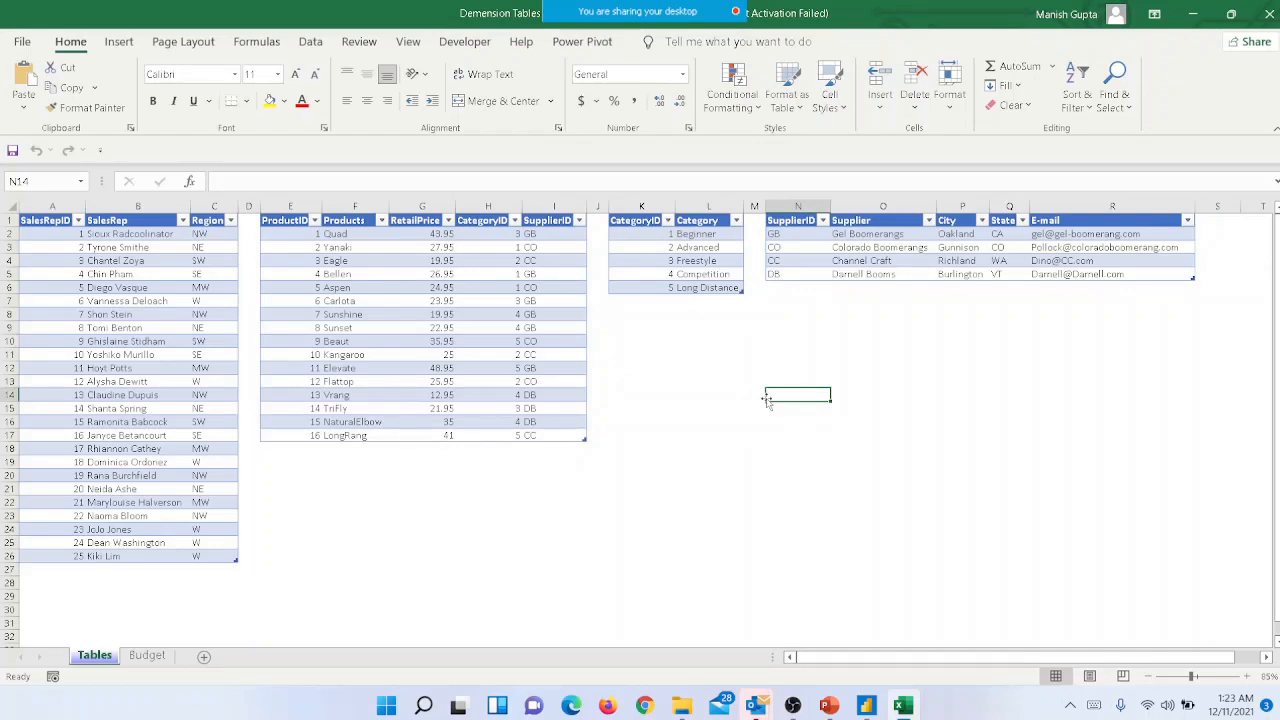
text(fruite)
key(Return)
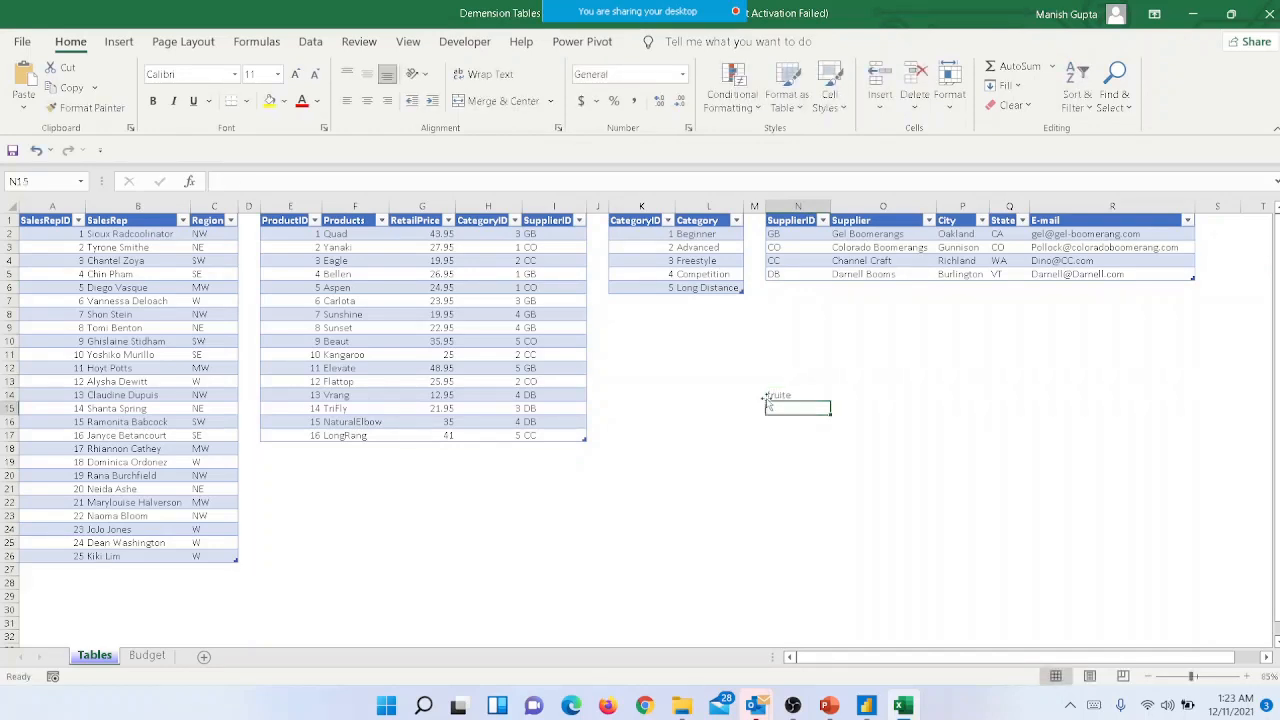
key(Up)
key(Right)
text(quantity)
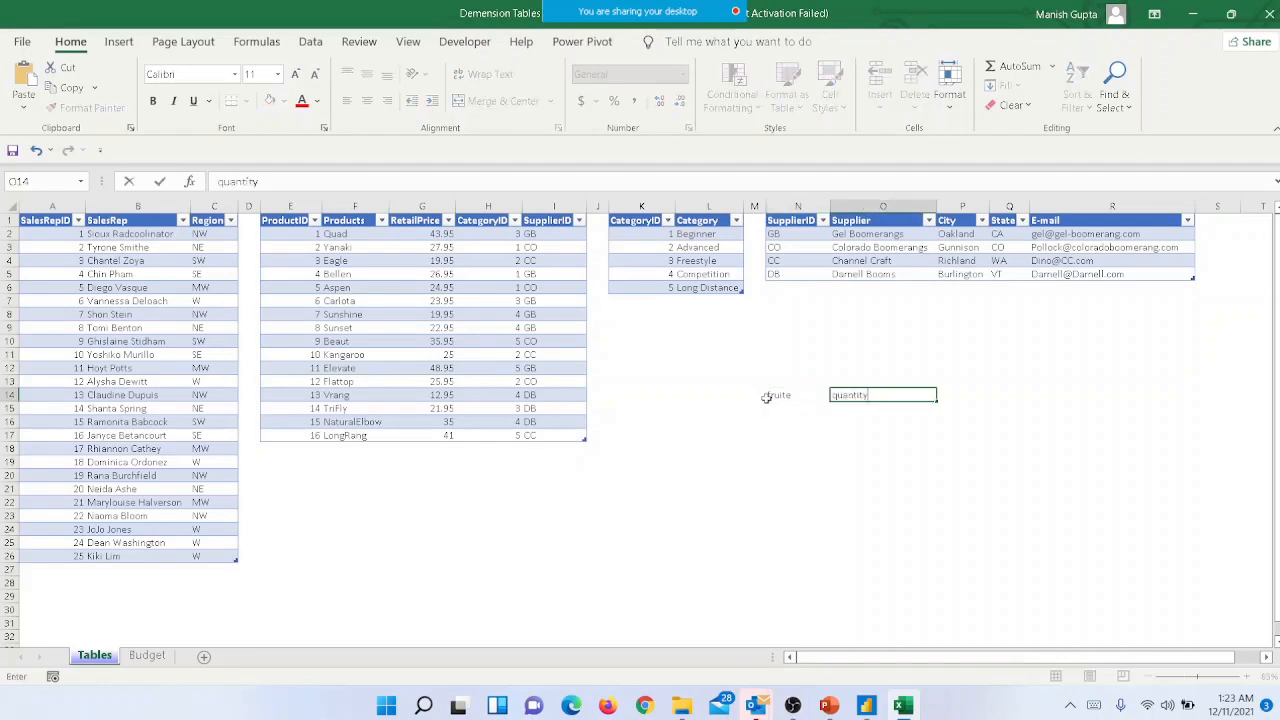
key(Return)
- Fill in two rows beneath the headers: apple with quantity 10 and grapes with quantity 20
text(apple)
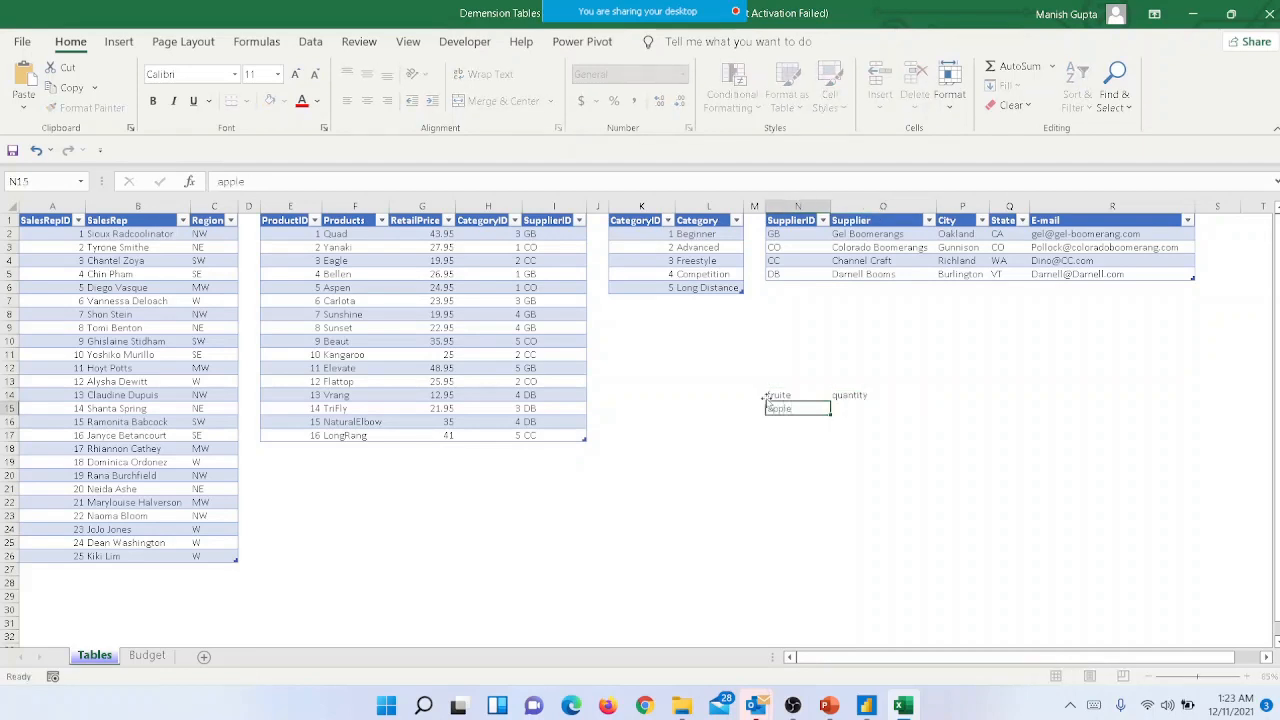
key(Tab)
text(10)
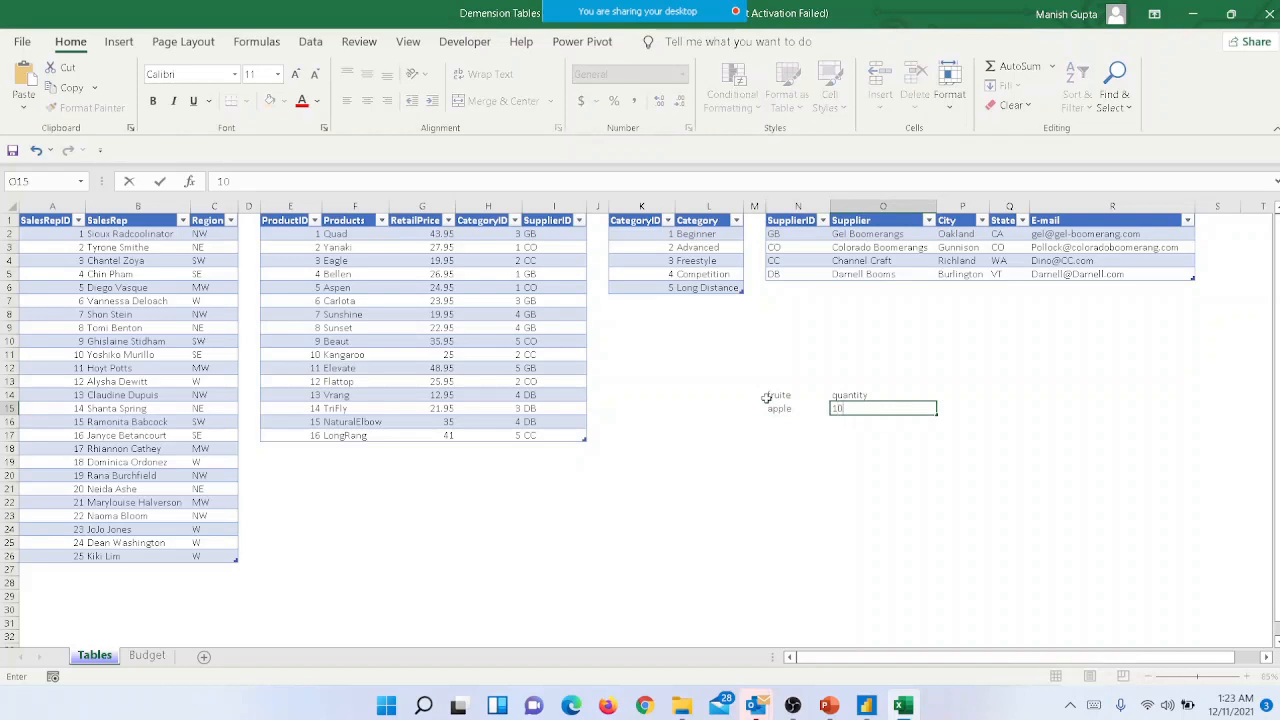
key(Down)
key(Left)
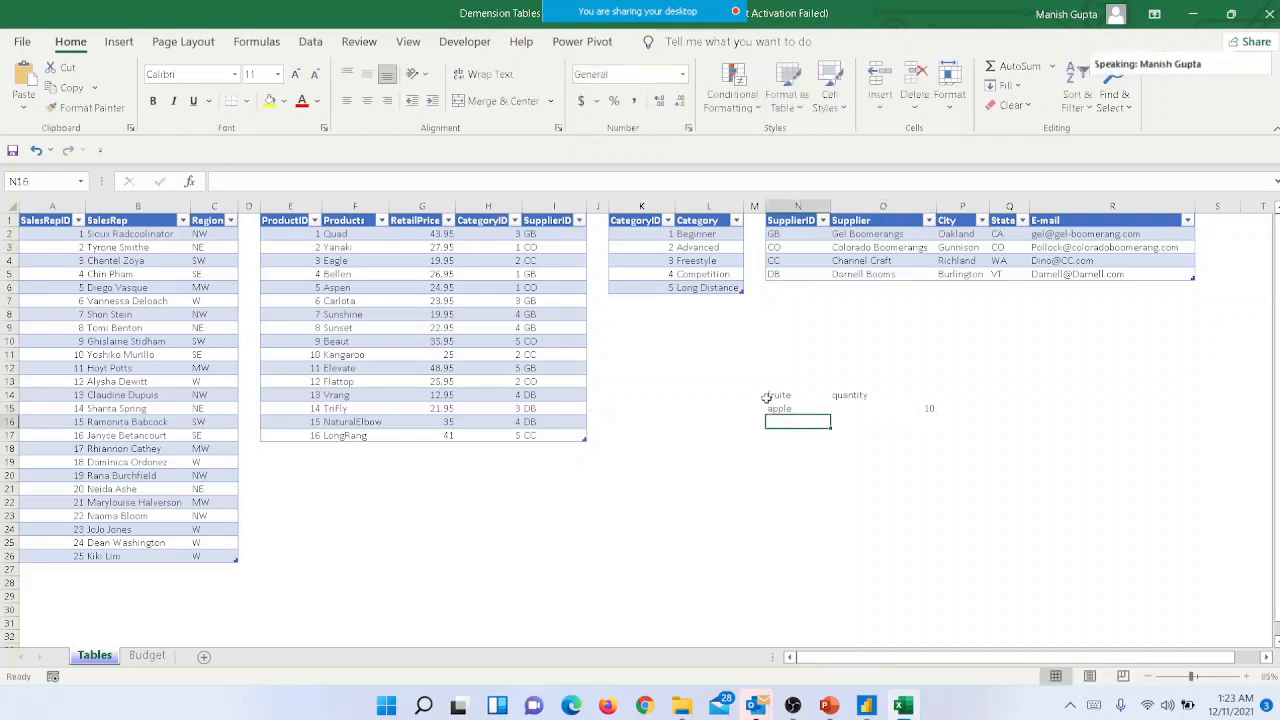
text(grapes)
key(Tab)
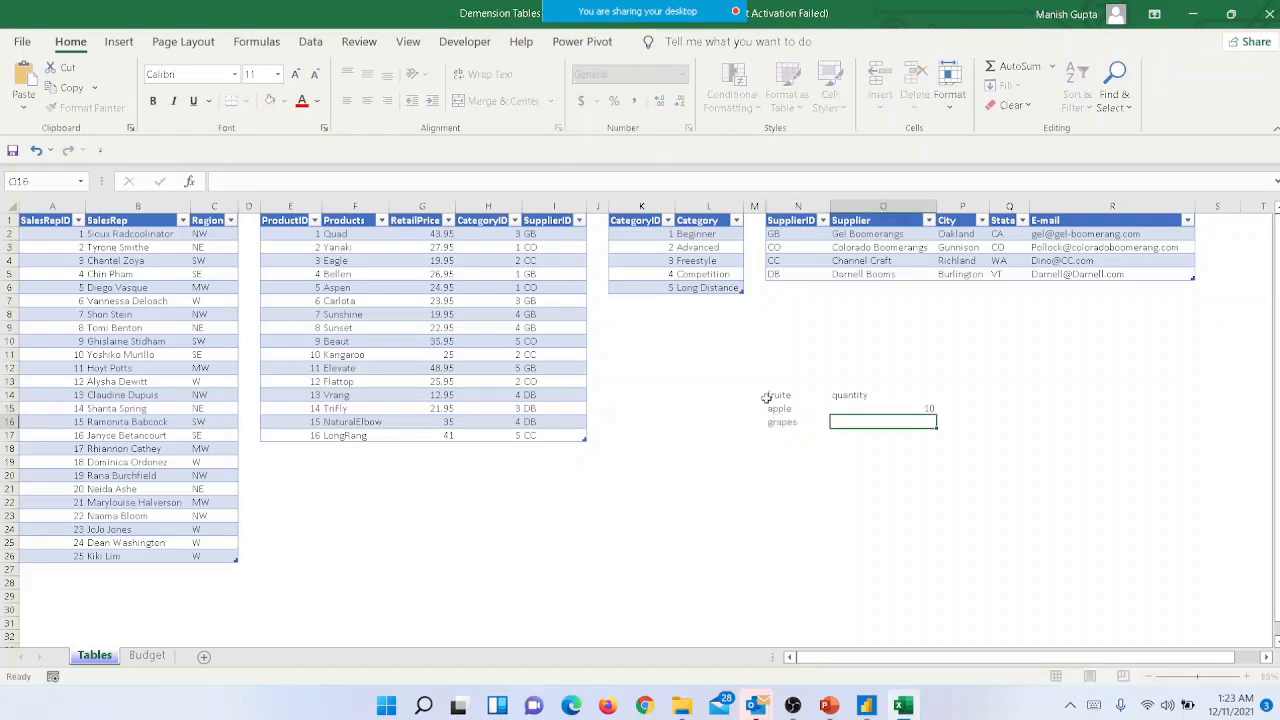
text(20)
key(Return)
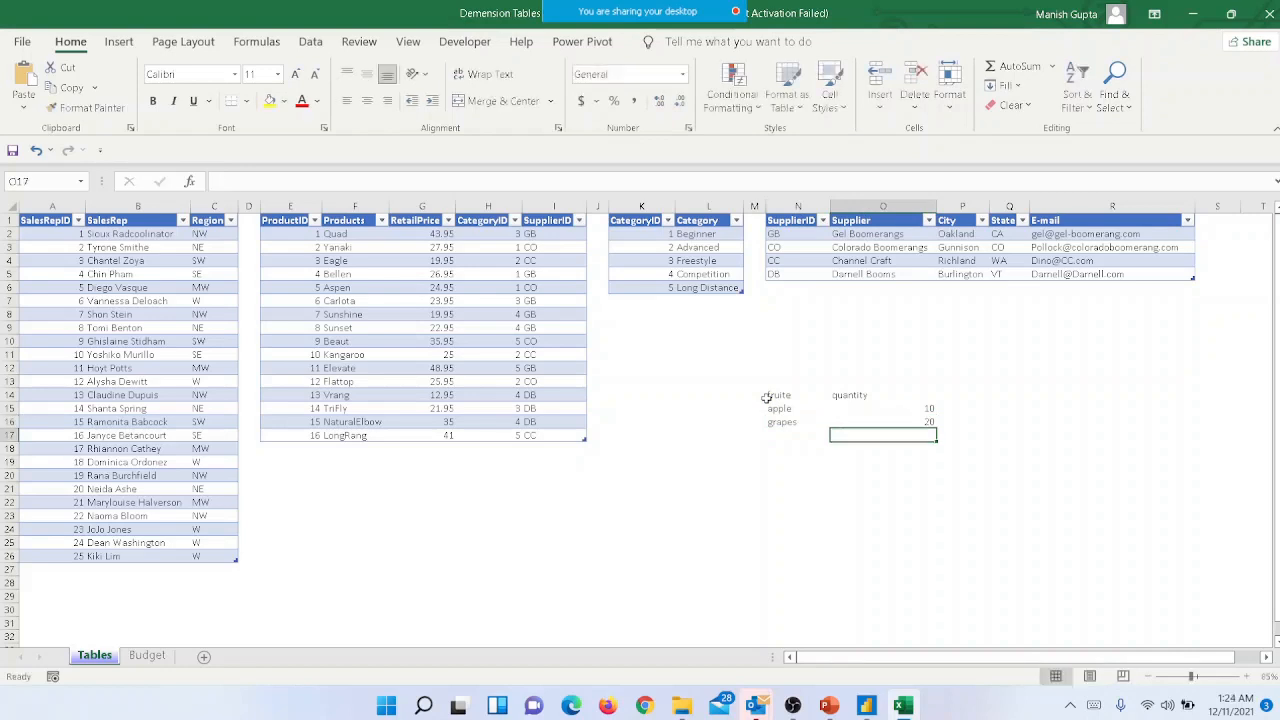
- Apply all borders to the fruit data in N14:O16 and decline the participant's annotation request
key(Up)
key(Up)
key(Up)
key(shift+Down)
key(shift+Down)
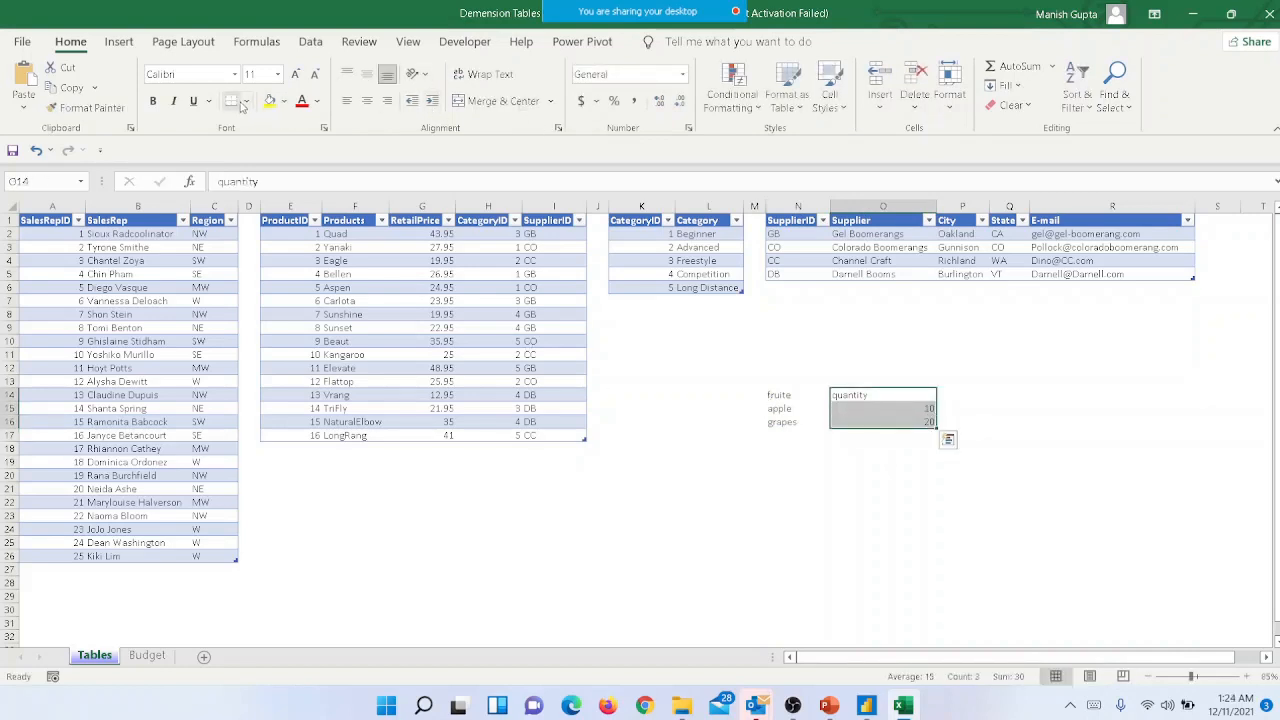
drag(778, 396, 850, 424)
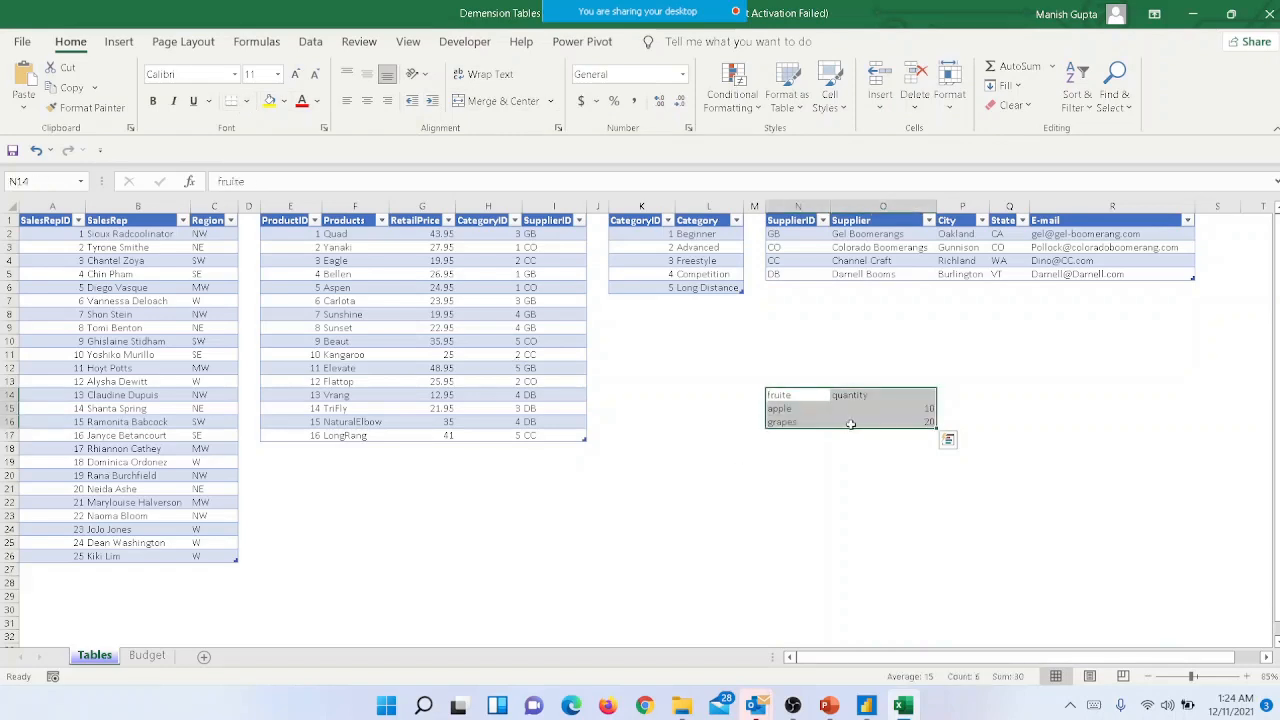
click(246, 101)
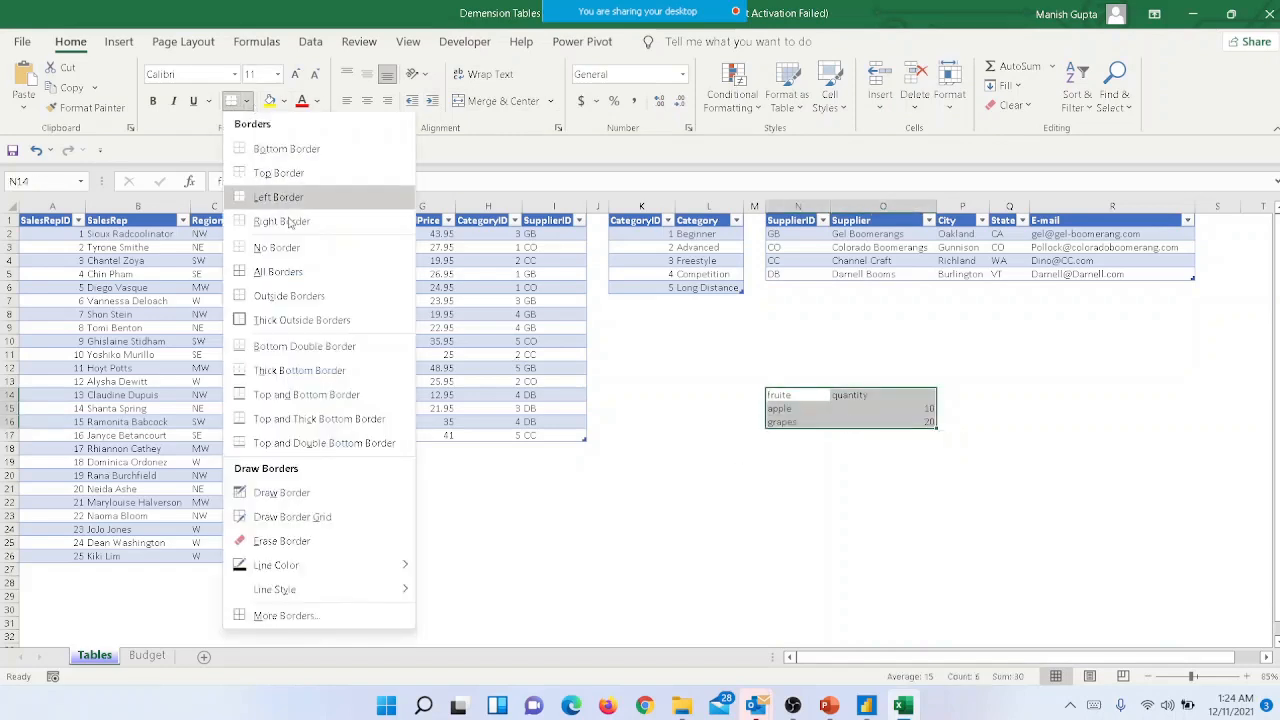
click(305, 274)
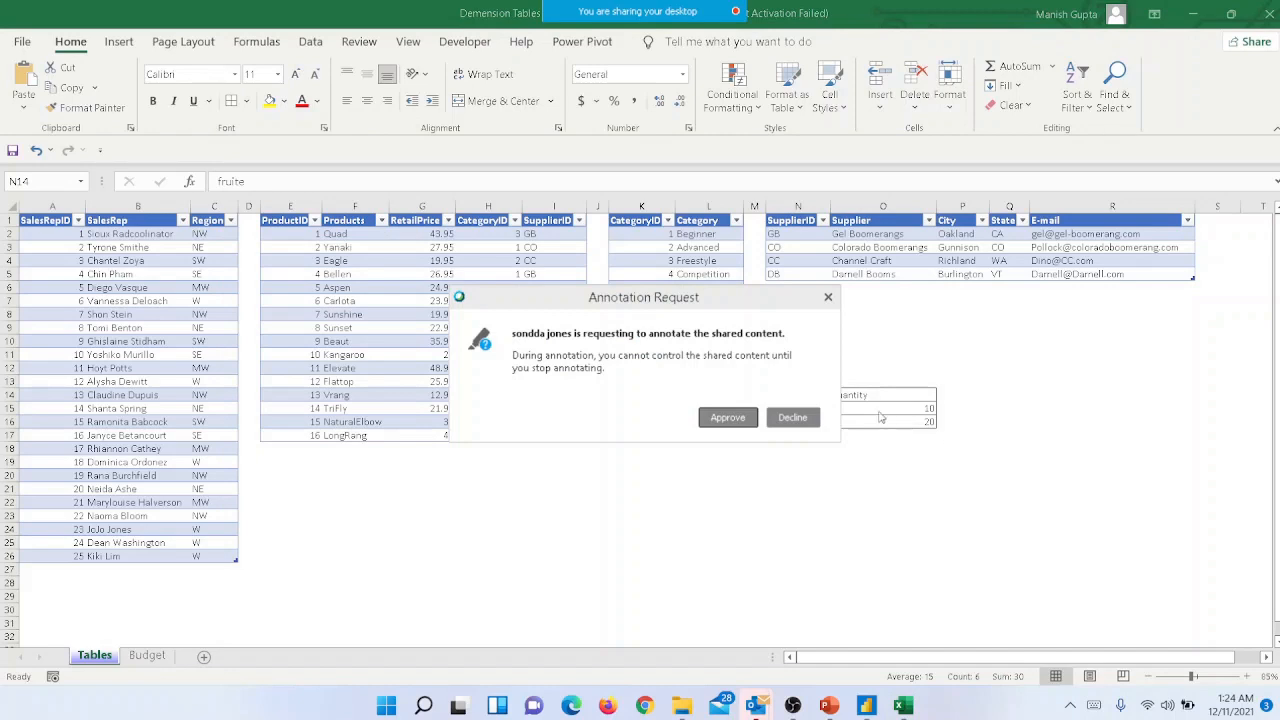
click(792, 417)
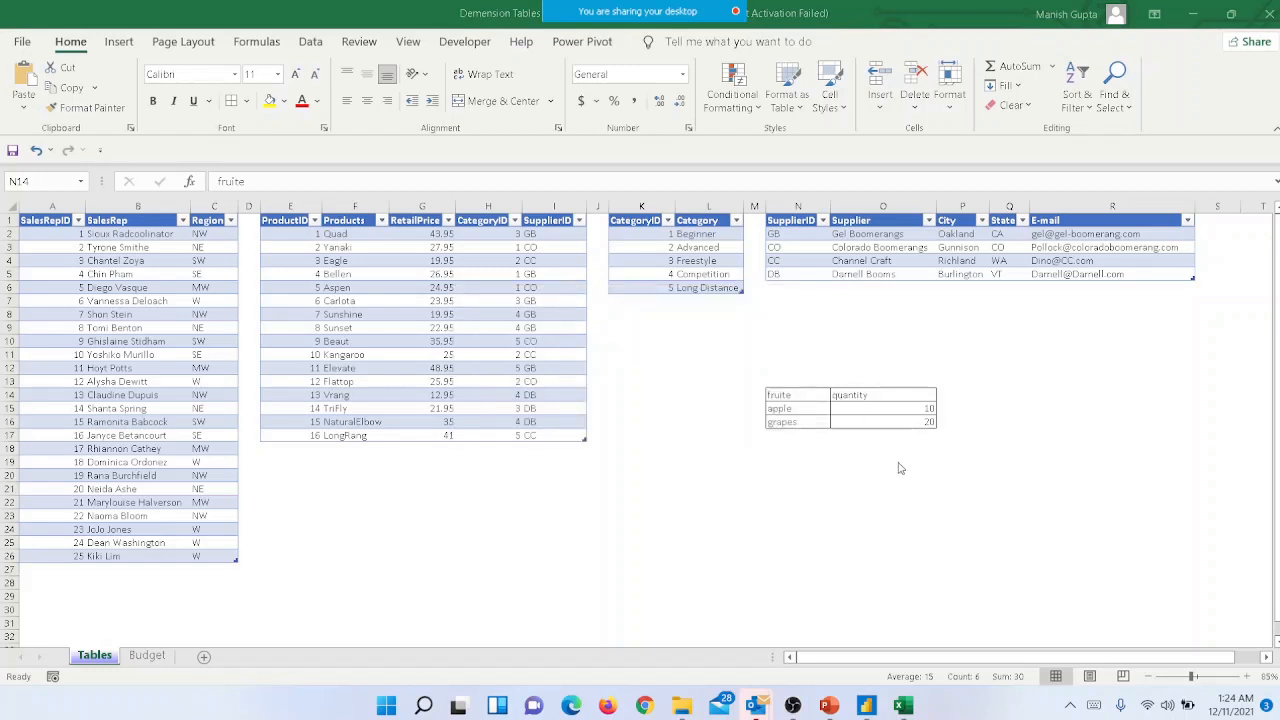
- Bold the fruite and quantity headers in N14:O14 and briefly select the whole bordered range
drag(801, 398, 855, 393)
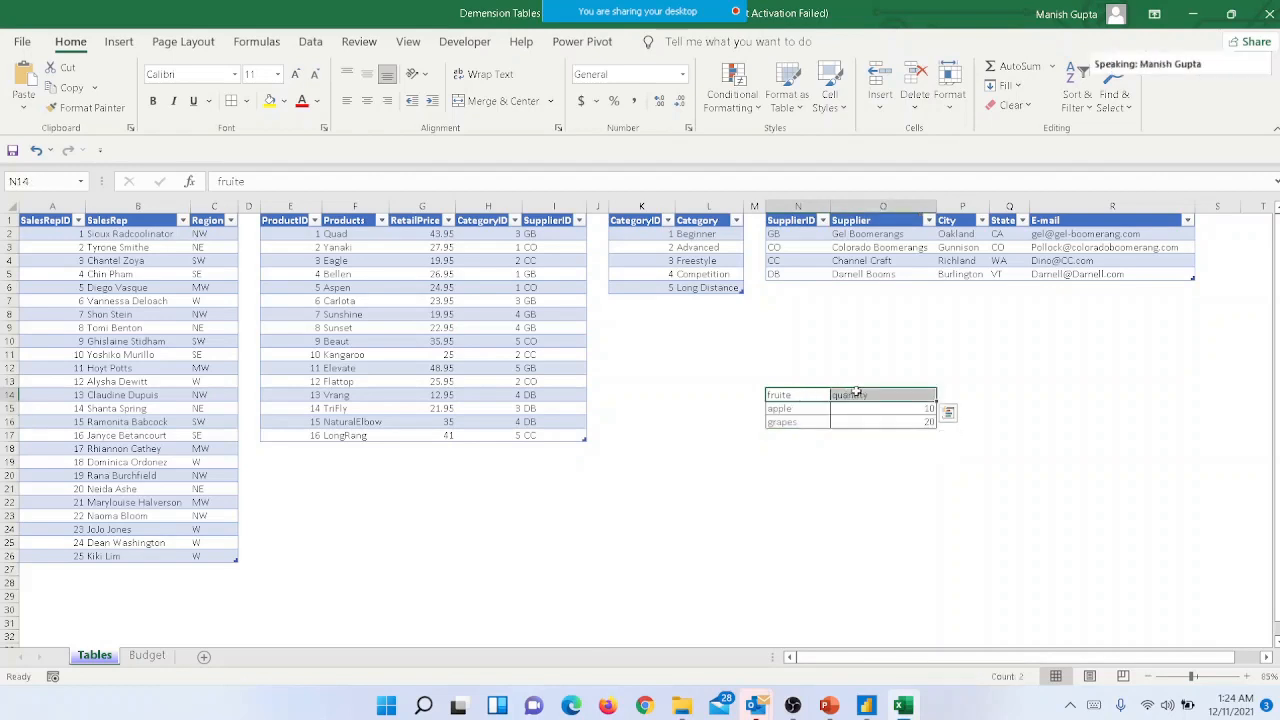
click(801, 355)
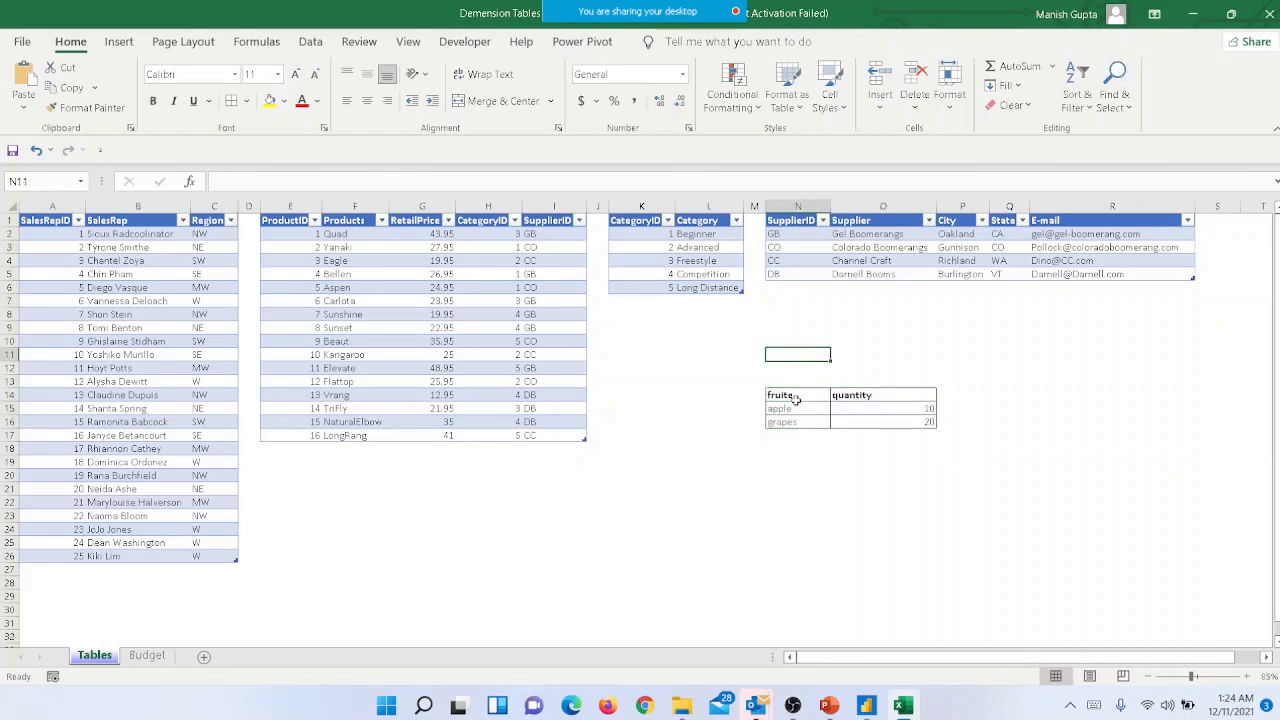
drag(793, 396, 903, 422)
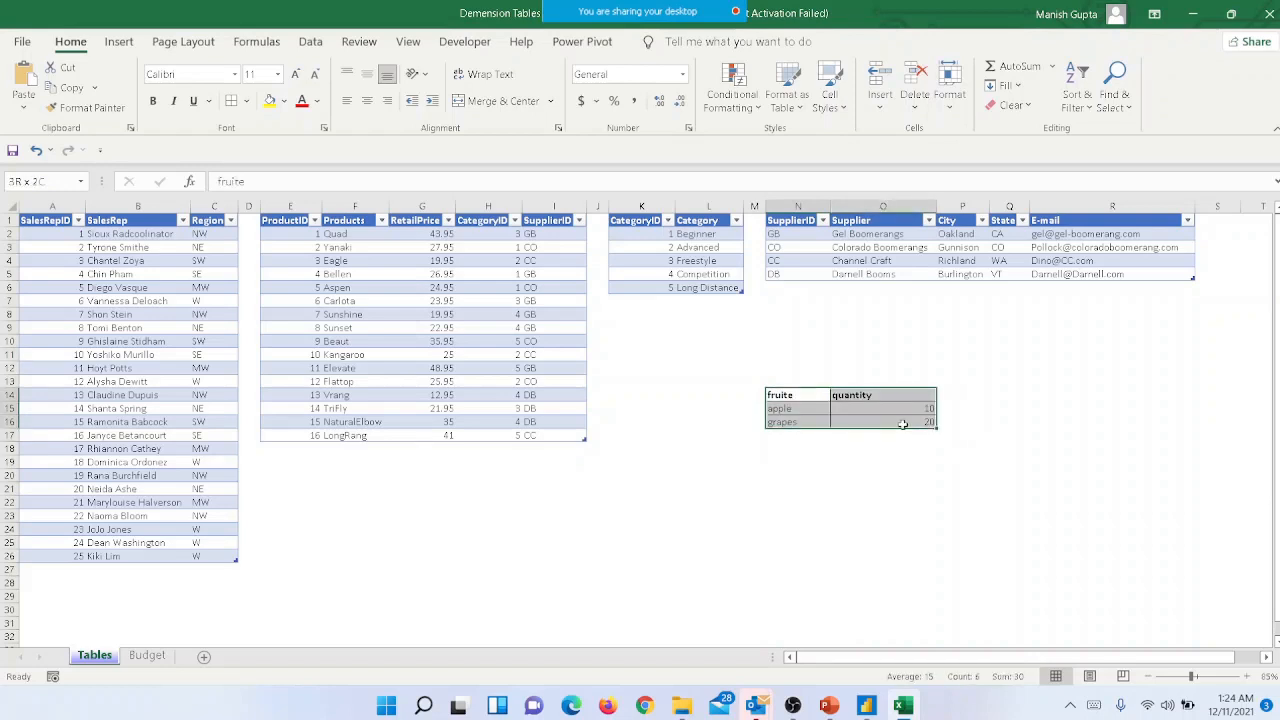
click(817, 517)
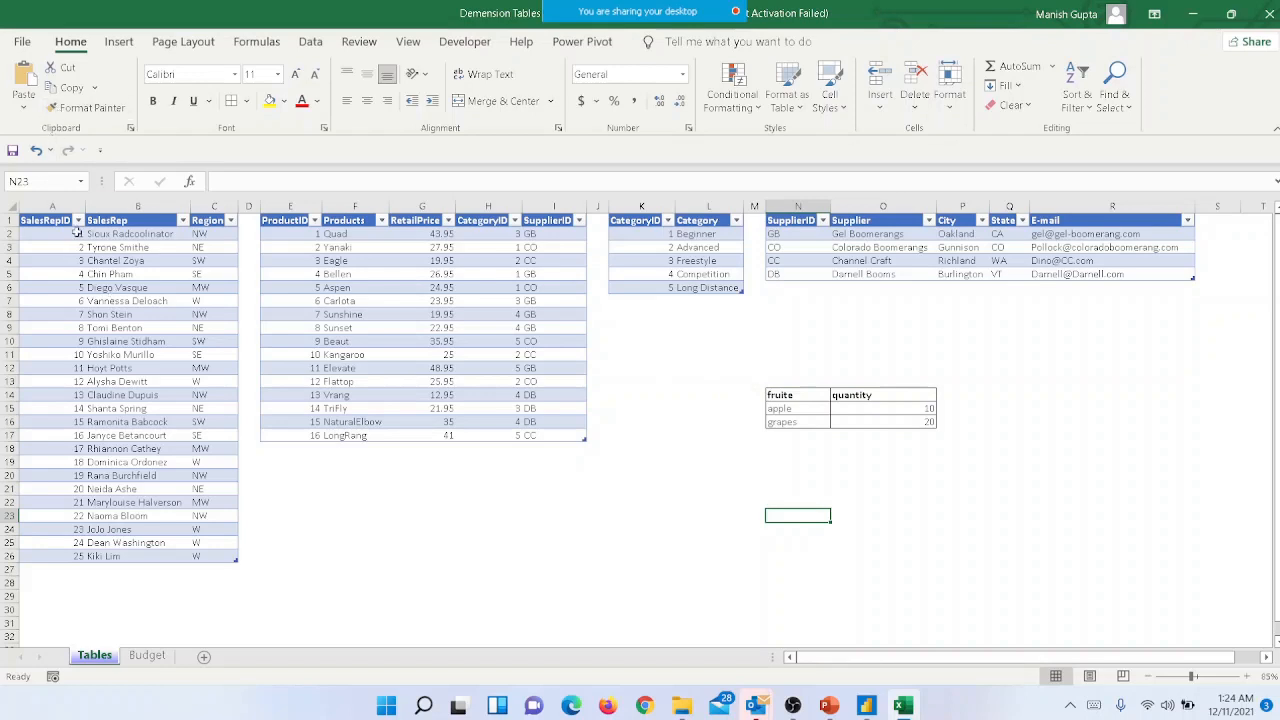
- Check the table names assigned to the sales rep, product, category and supplier tables on the Tables sheet
click(119, 287)
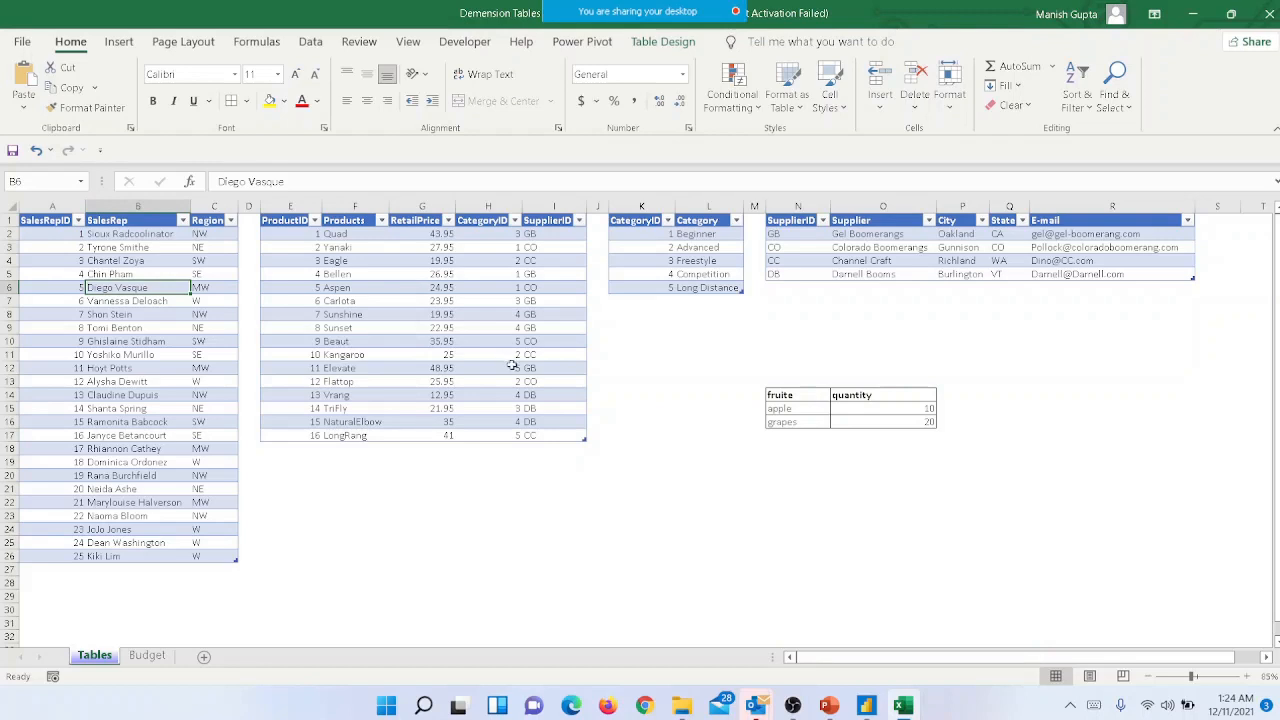
click(402, 314)
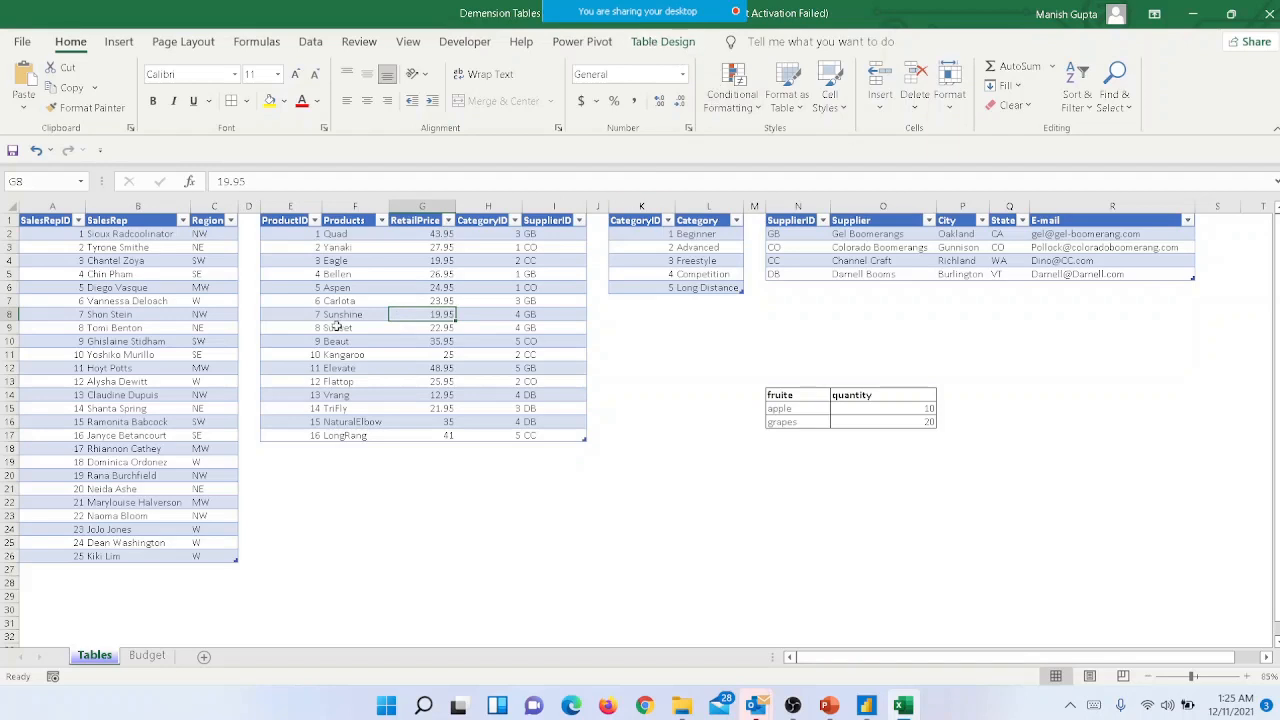
click(647, 41)
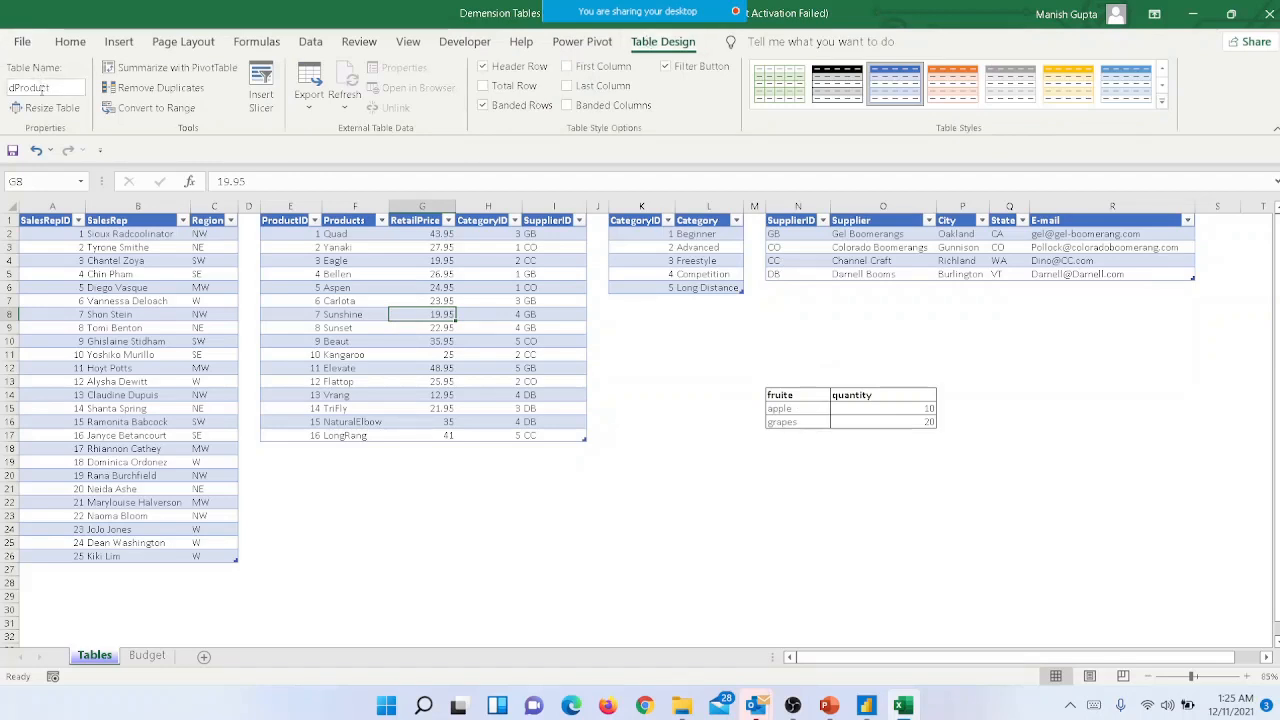
click(137, 313)
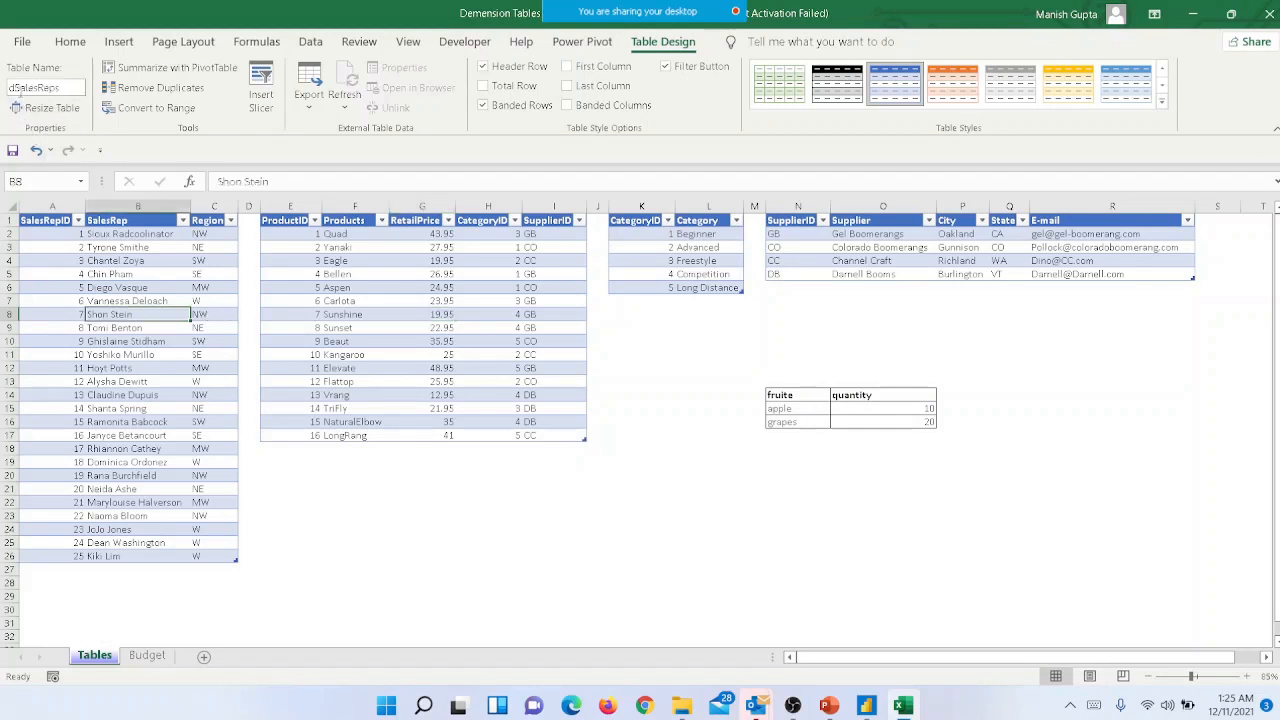
click(440, 312)
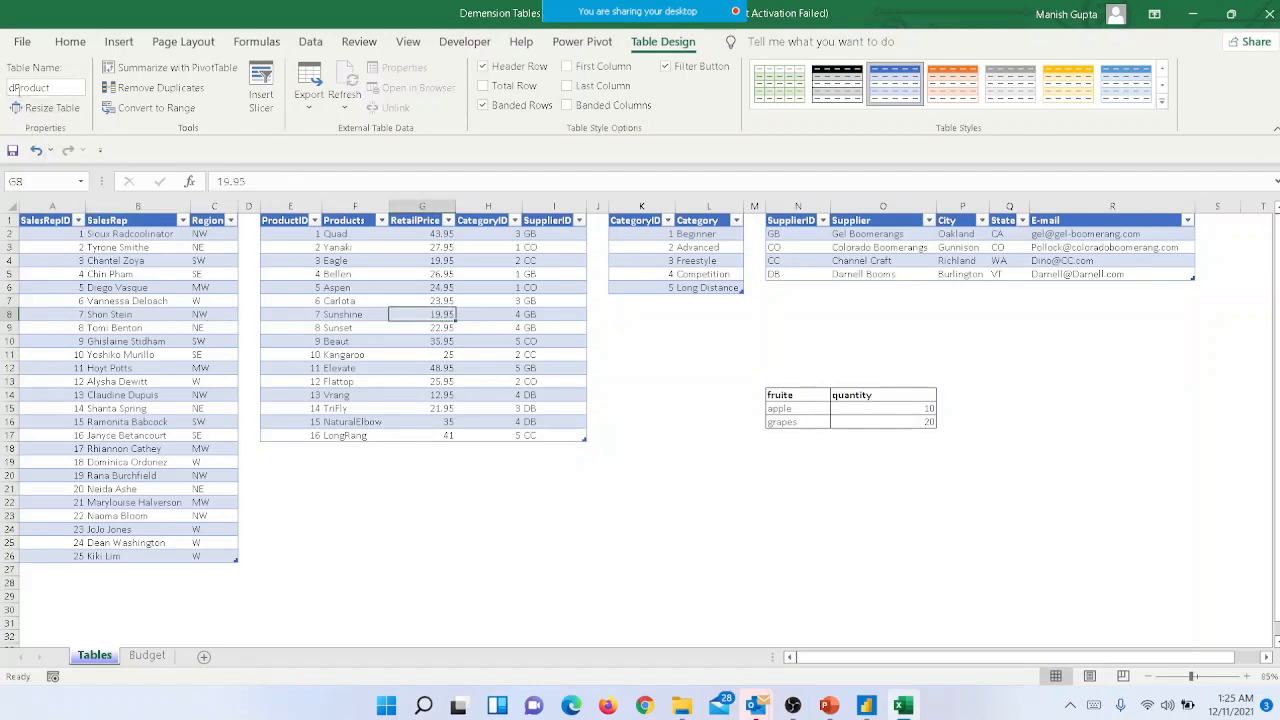
click(666, 260)
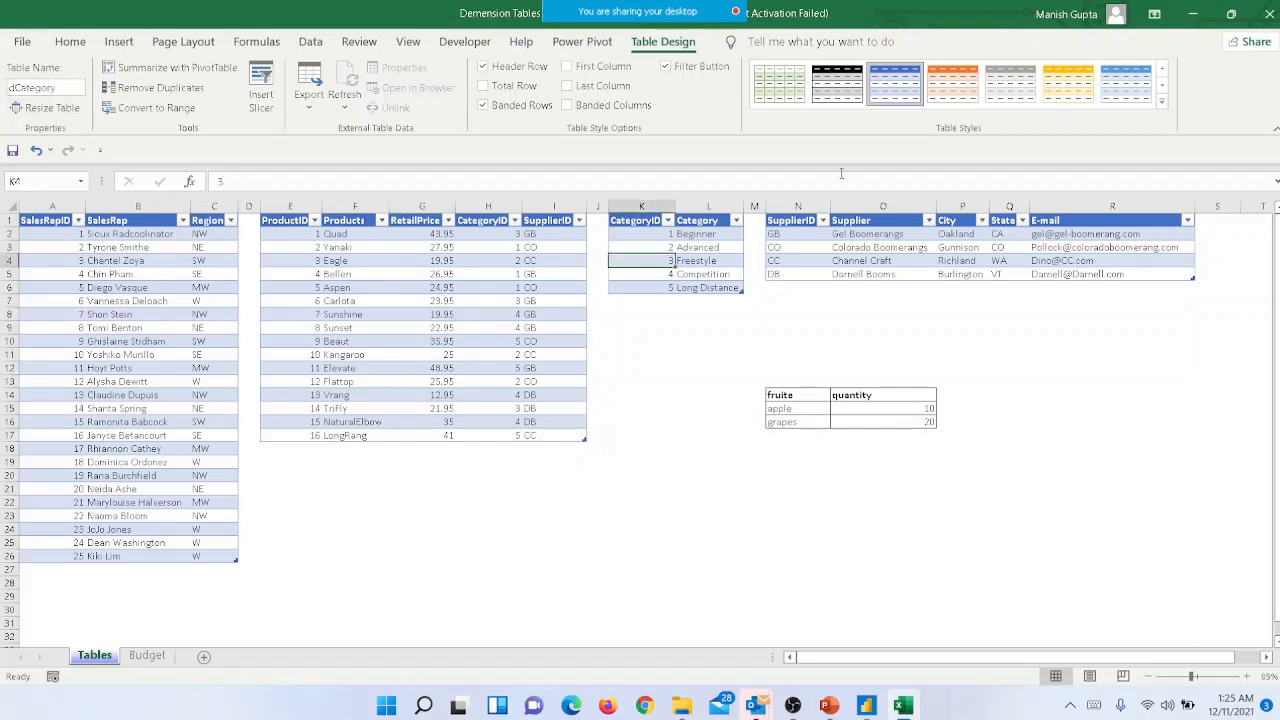
click(819, 252)
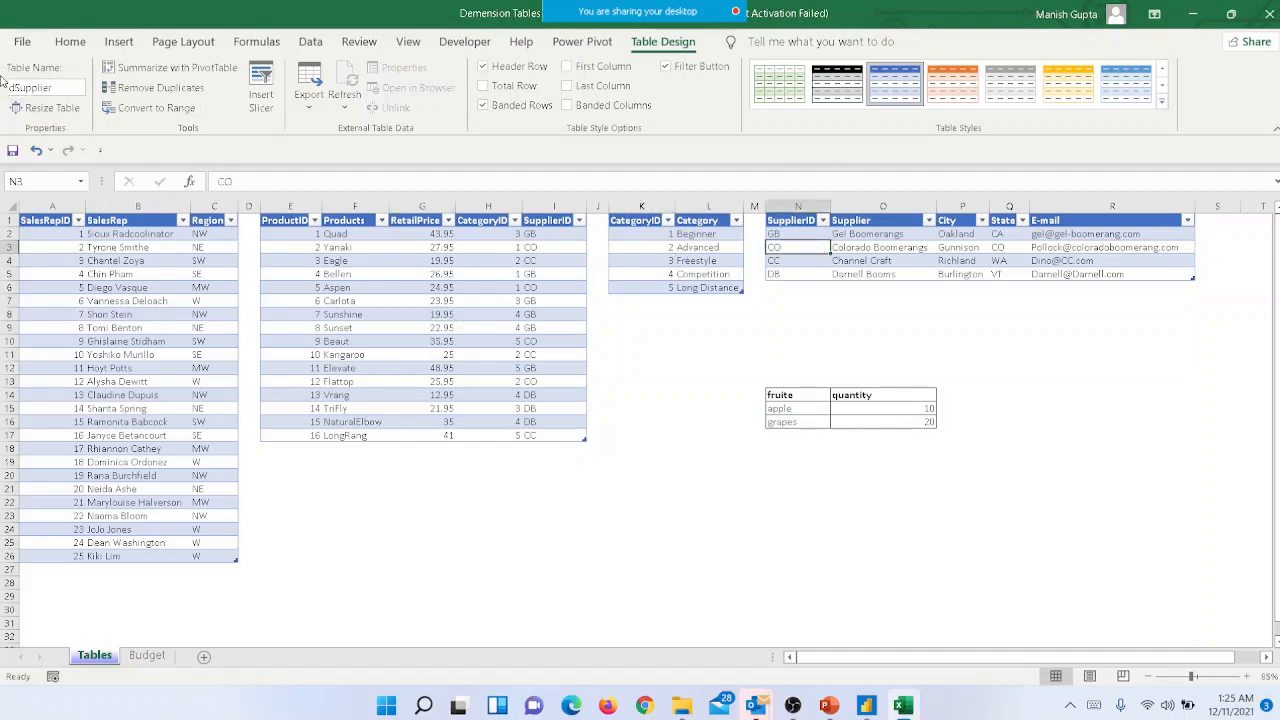
- Compare the plain bordered fruit range with the formatted monthly budget table on the Budget sheet
click(869, 407)
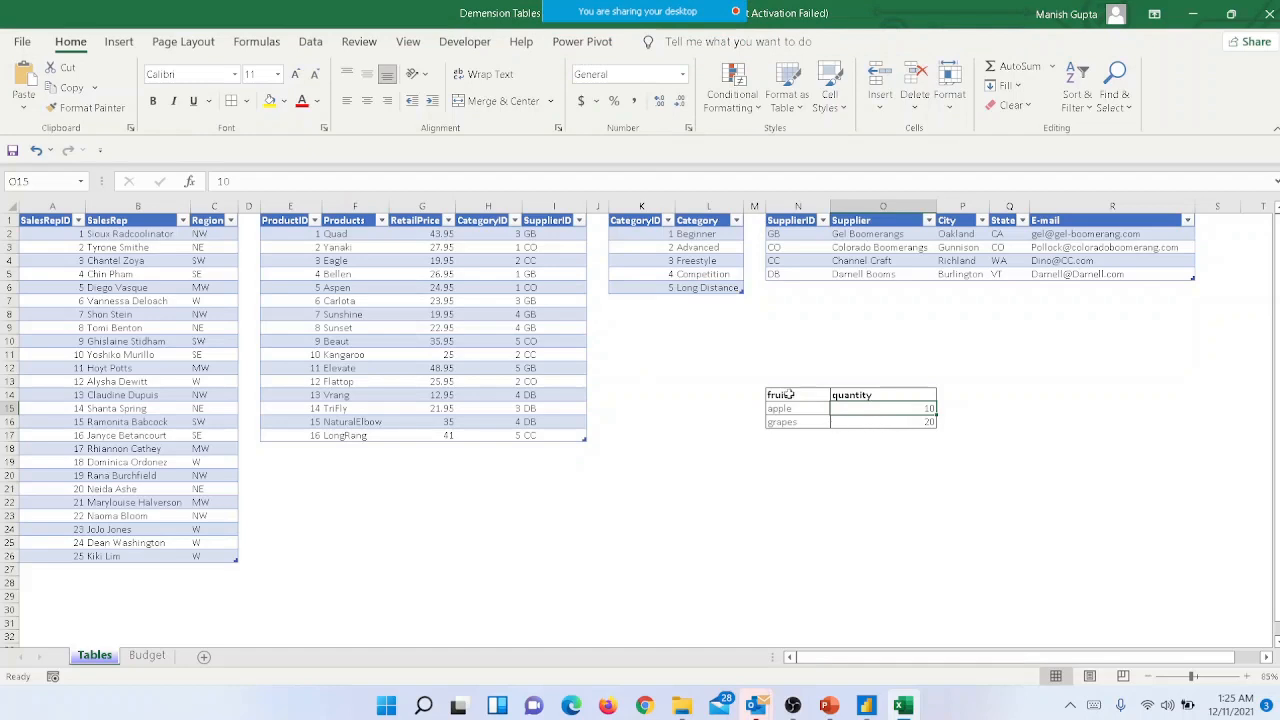
drag(783, 395, 912, 431)
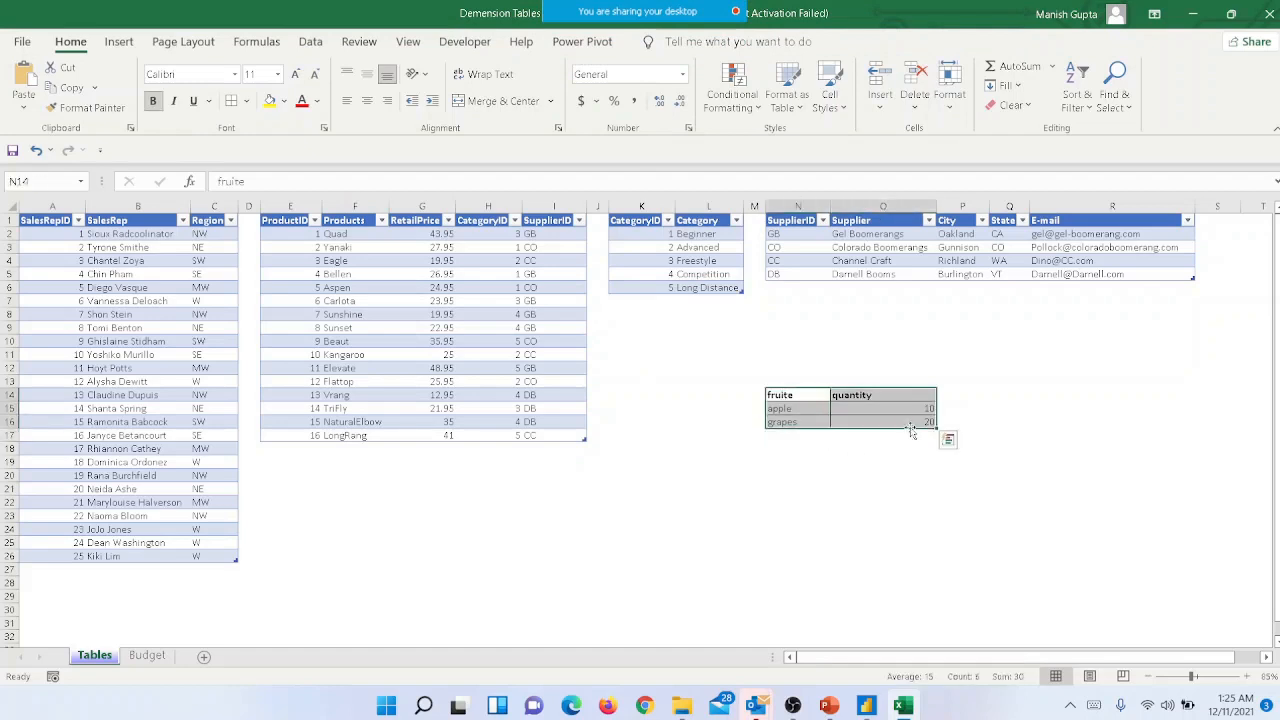
click(148, 656)
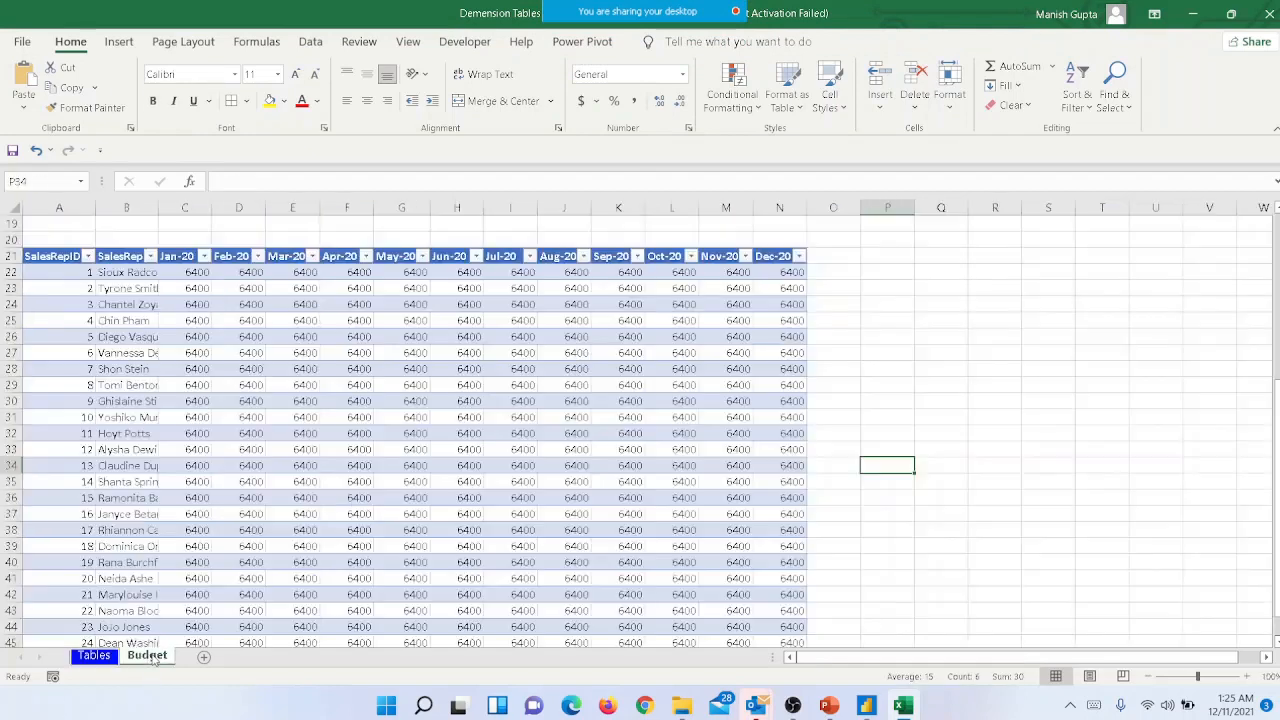
click(232, 358)
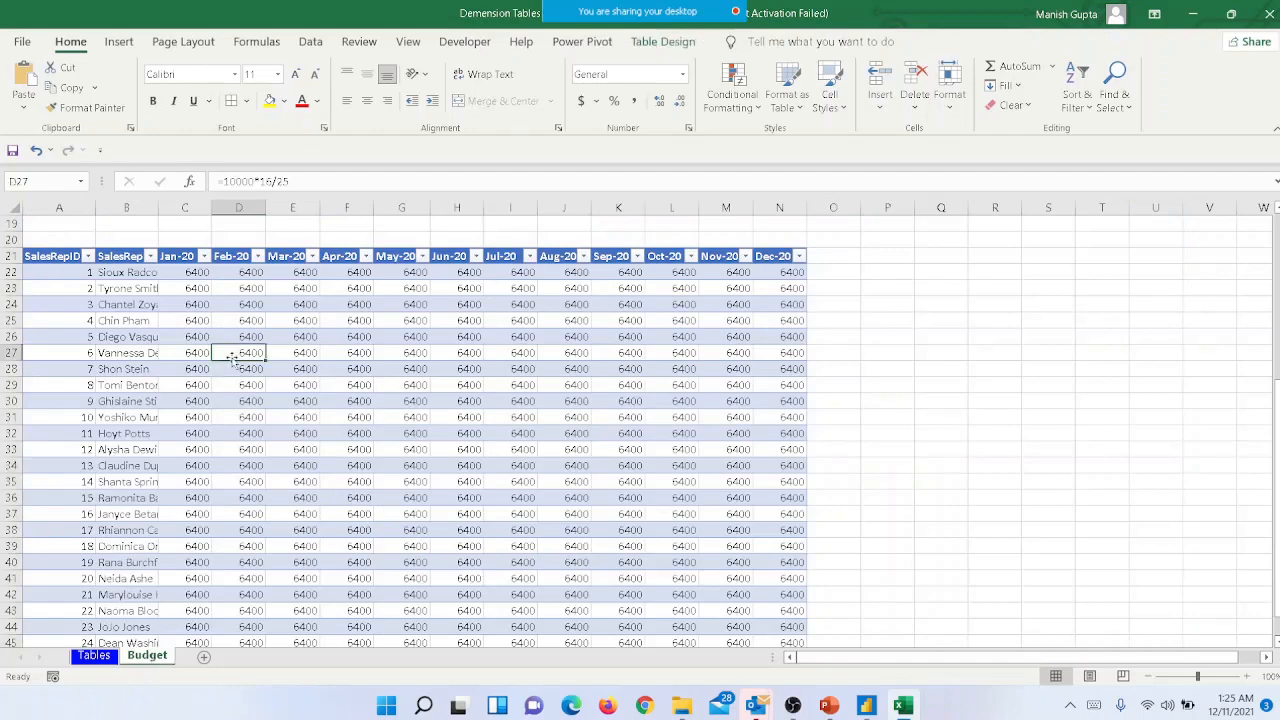
- Rename the sales rep monthly budget table on the Budget sheet to dBudget
click(660, 41)
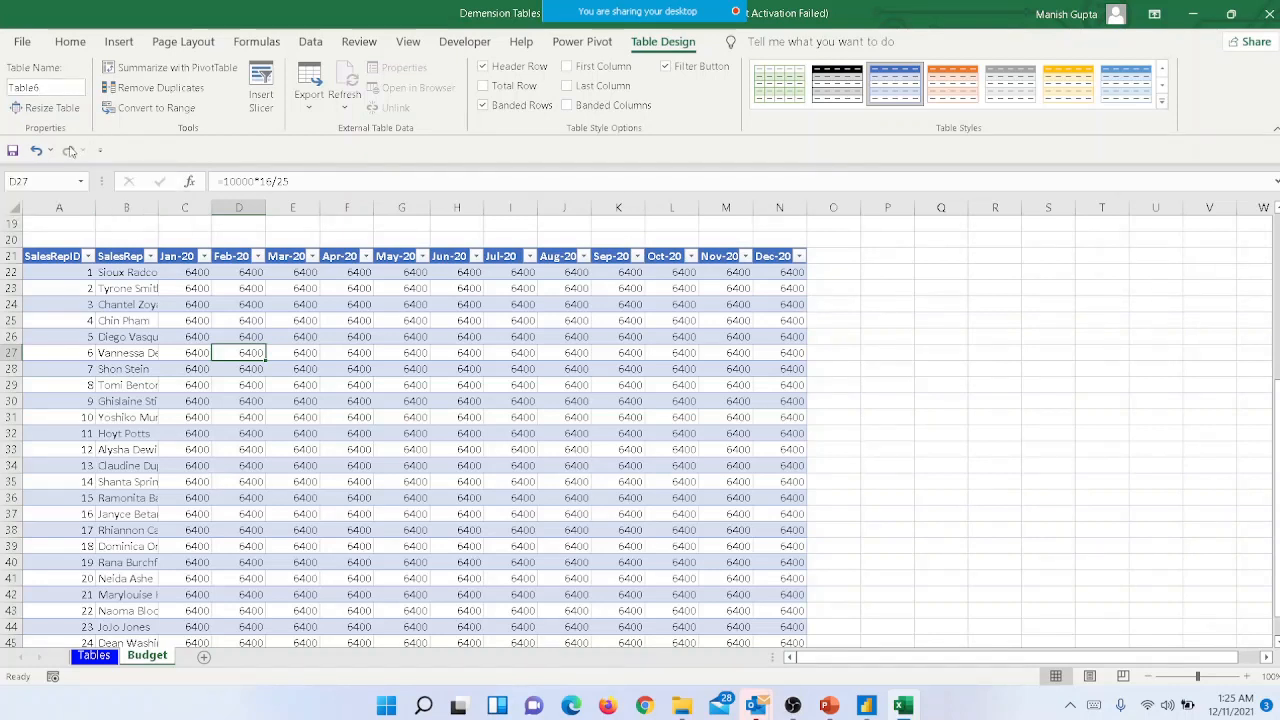
click(54, 88)
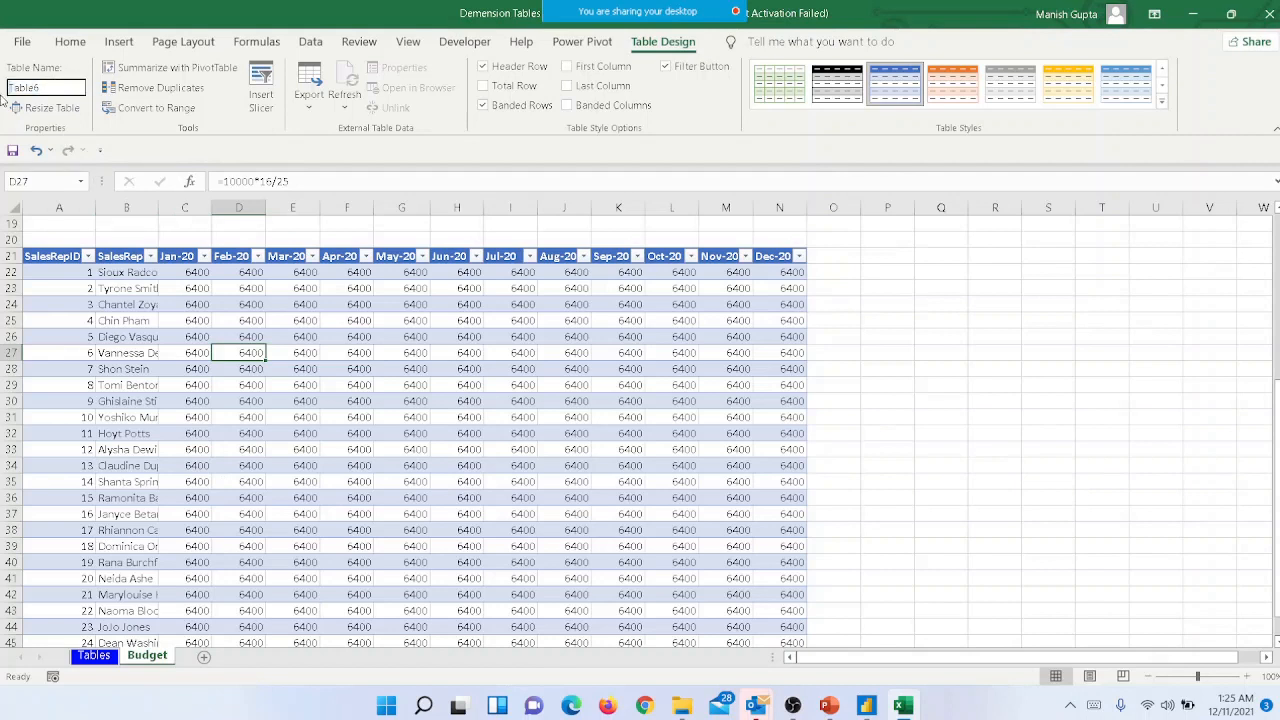
click(51, 87)
text(dBudget)
key(Return)
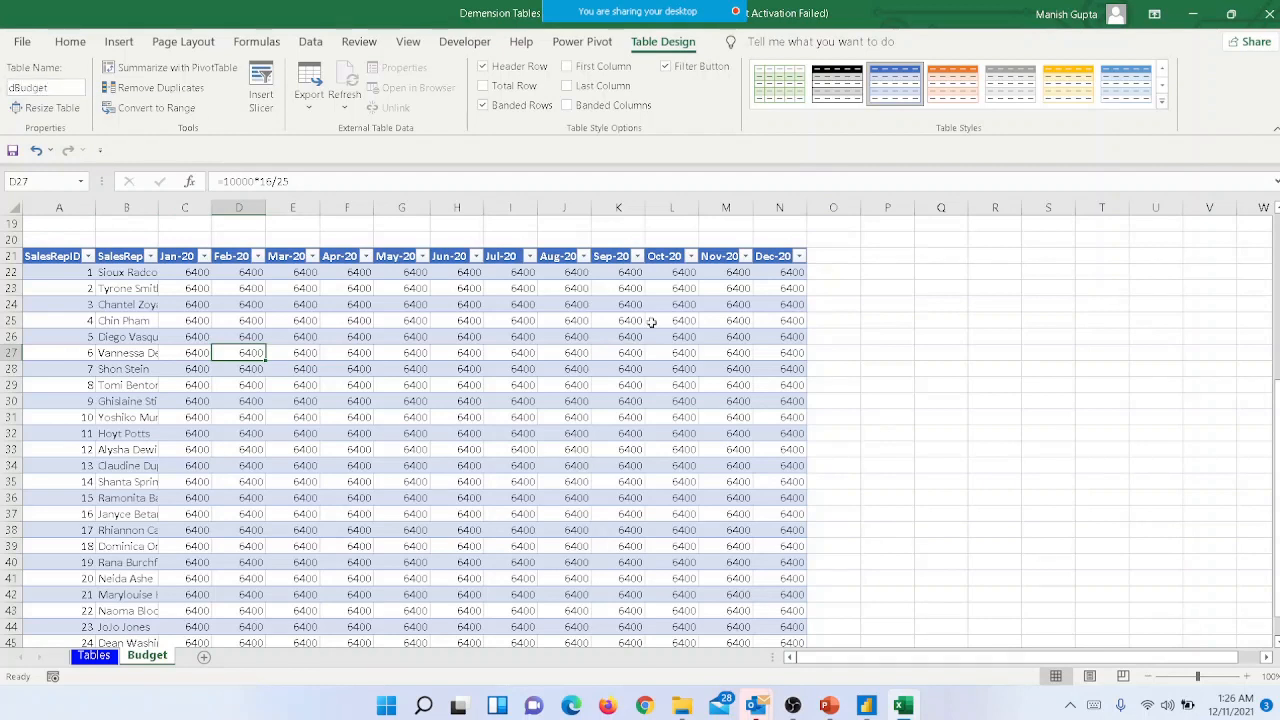
click(1003, 350)
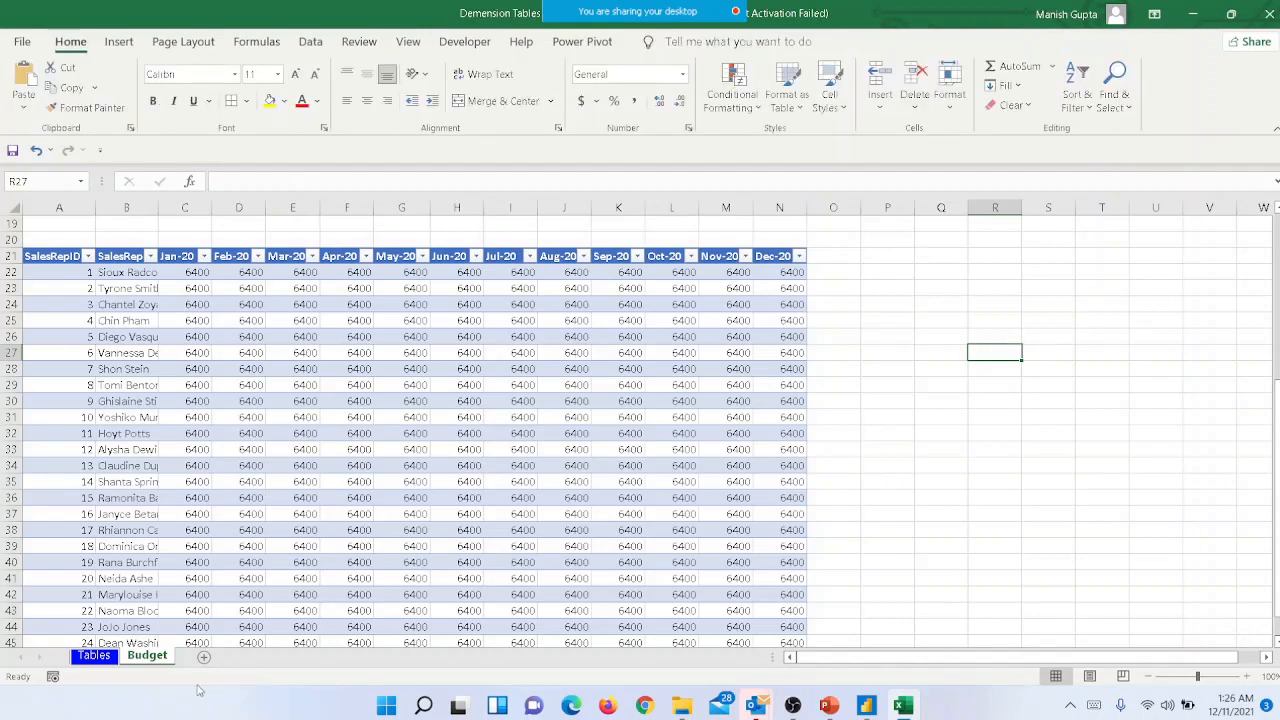
- Review the product, sales rep, category and supplier tables on the Tables sheet
click(101, 664)
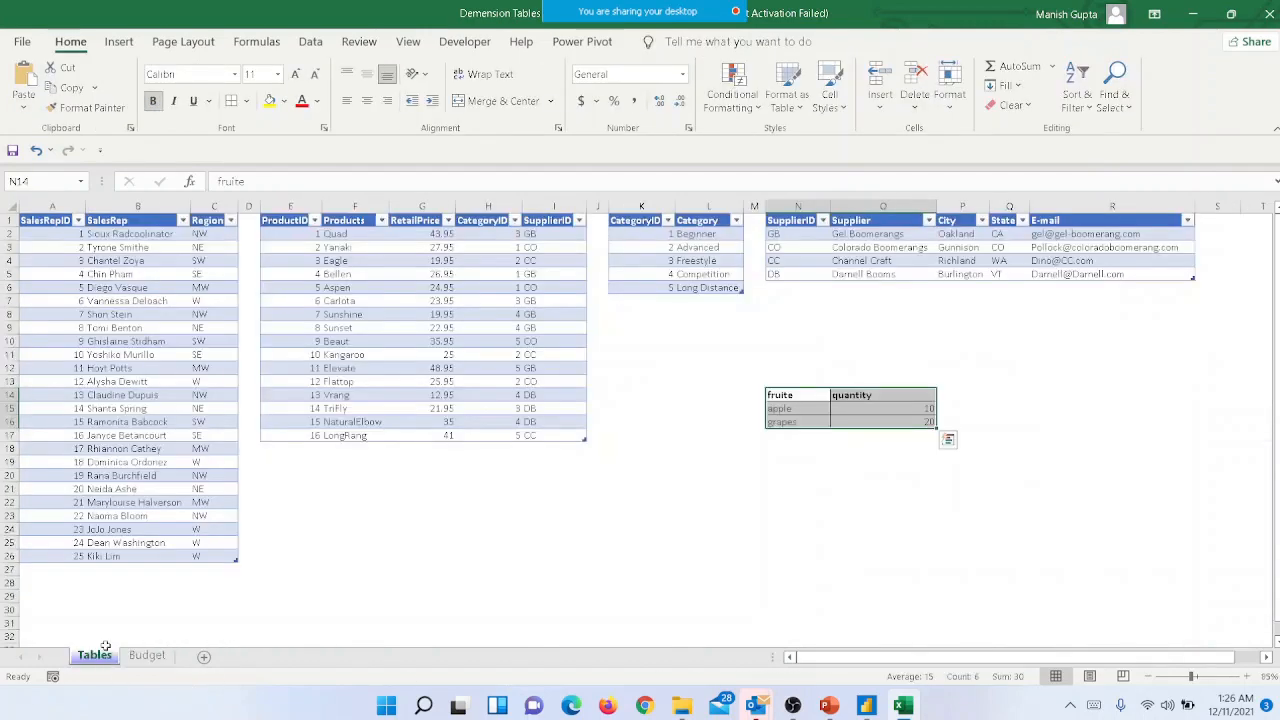
click(302, 398)
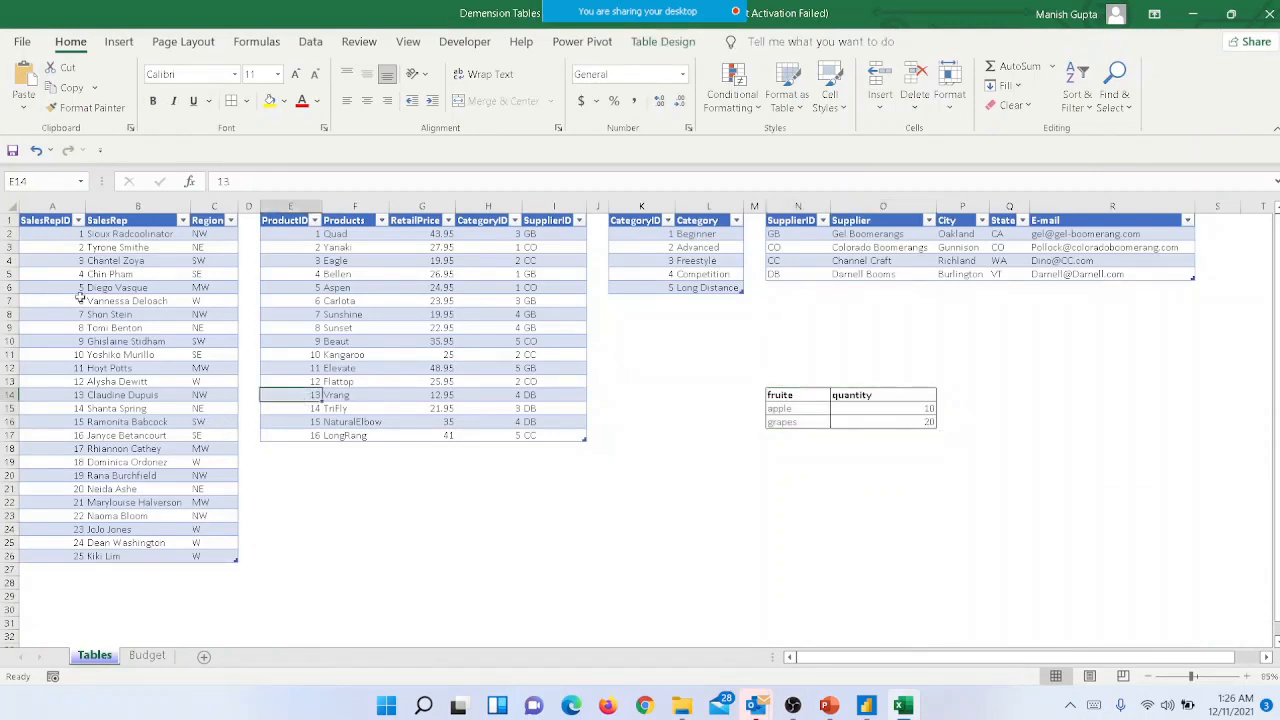
click(90, 356)
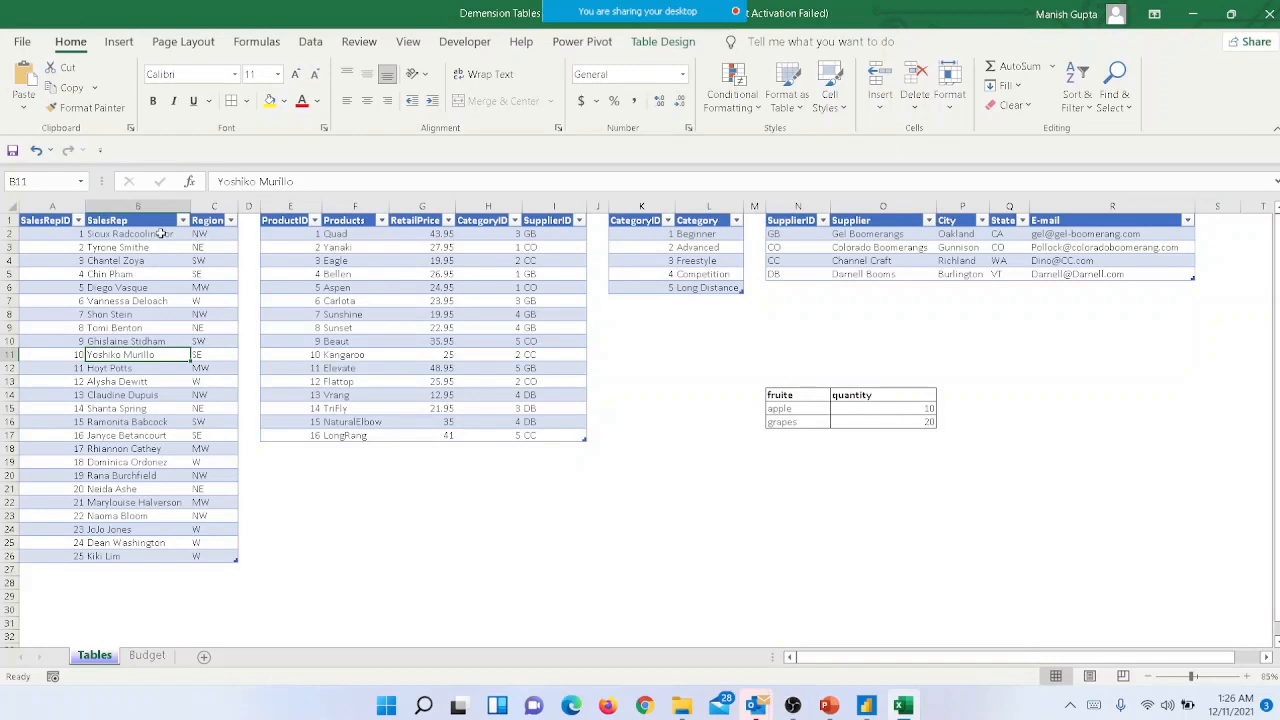
click(105, 262)
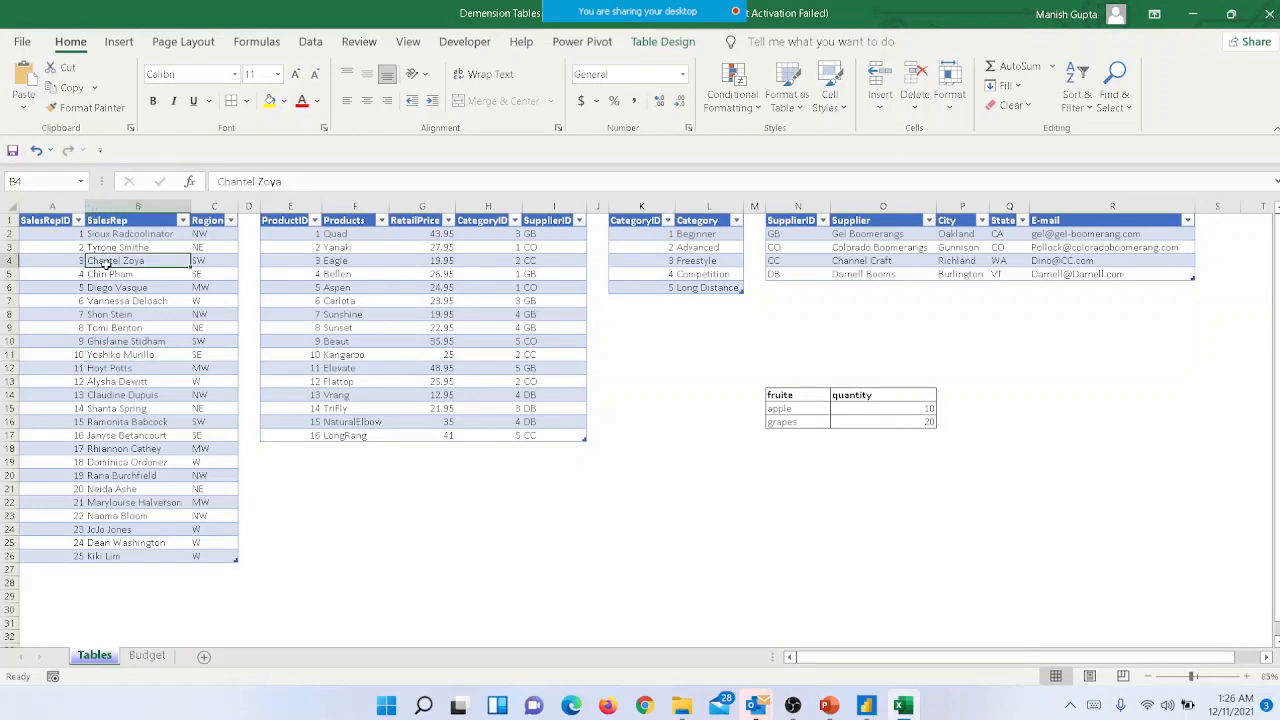
click(411, 275)
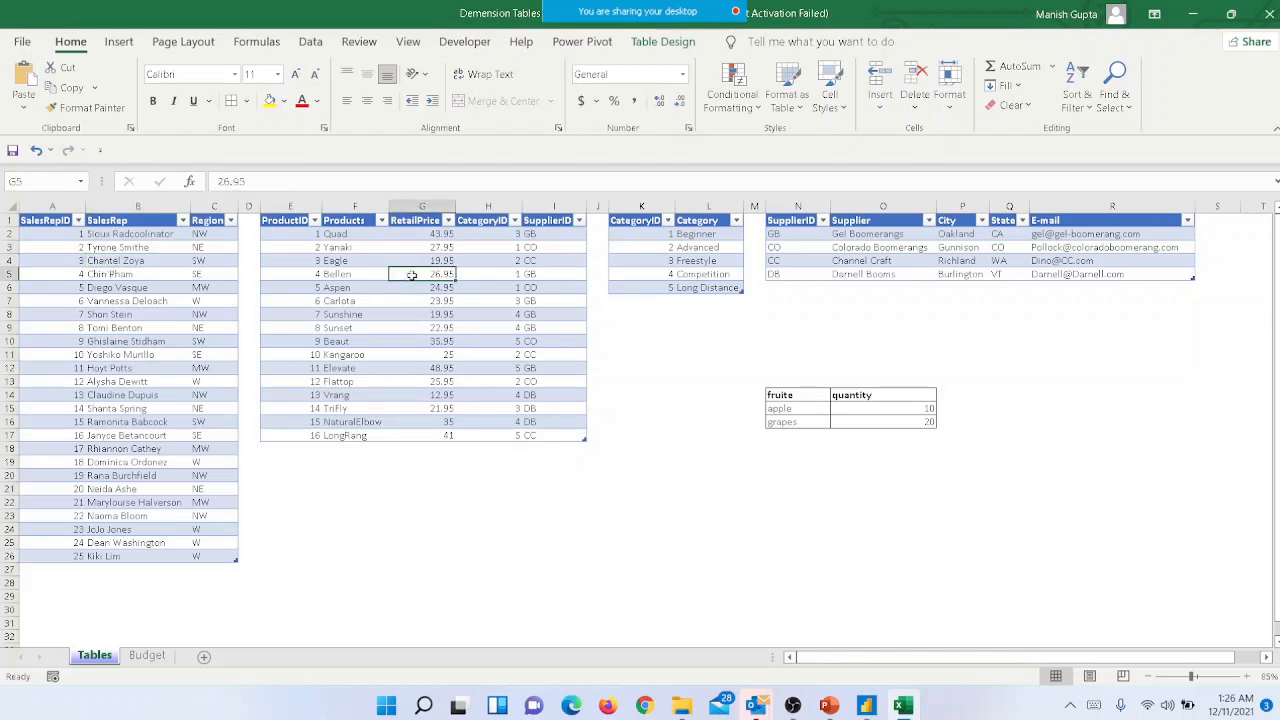
click(662, 262)
click(855, 249)
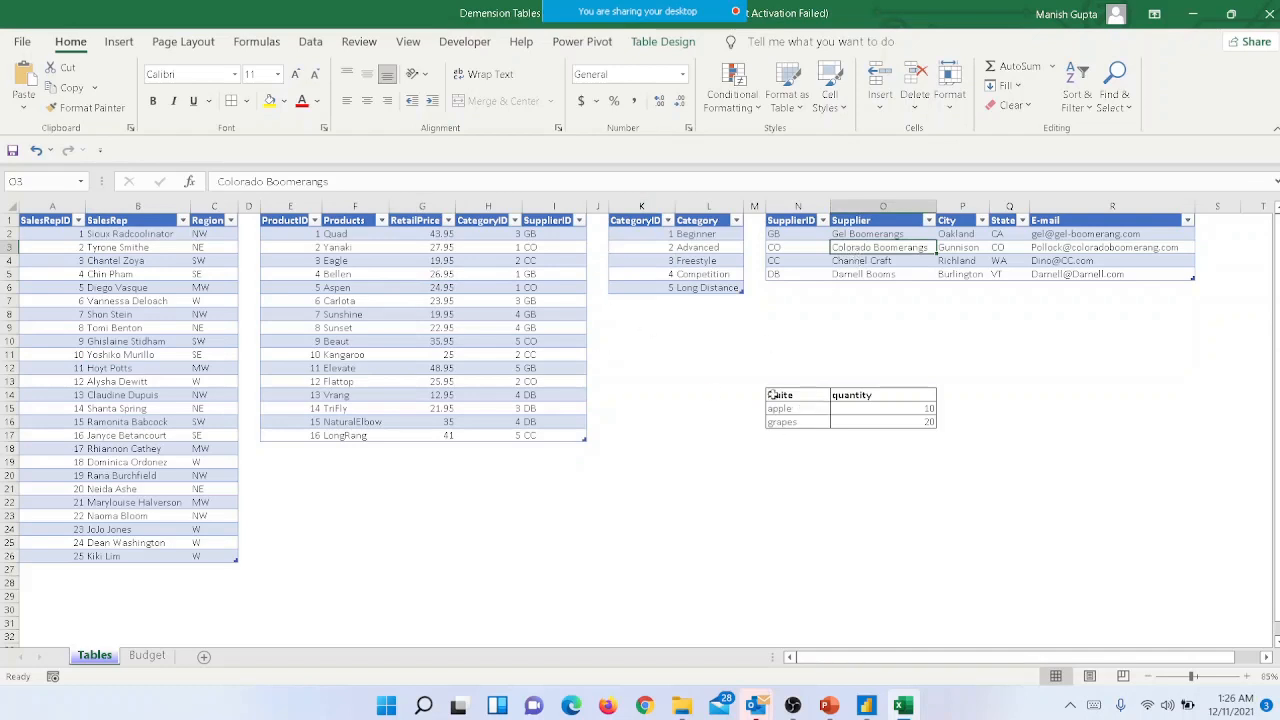
- Close the workbook and, in Power BI Desktop, connect to "Demension Tables to be used with this data.xlsx" from the Sales_CSV for FolderUpload folder
key(ctrl+w)
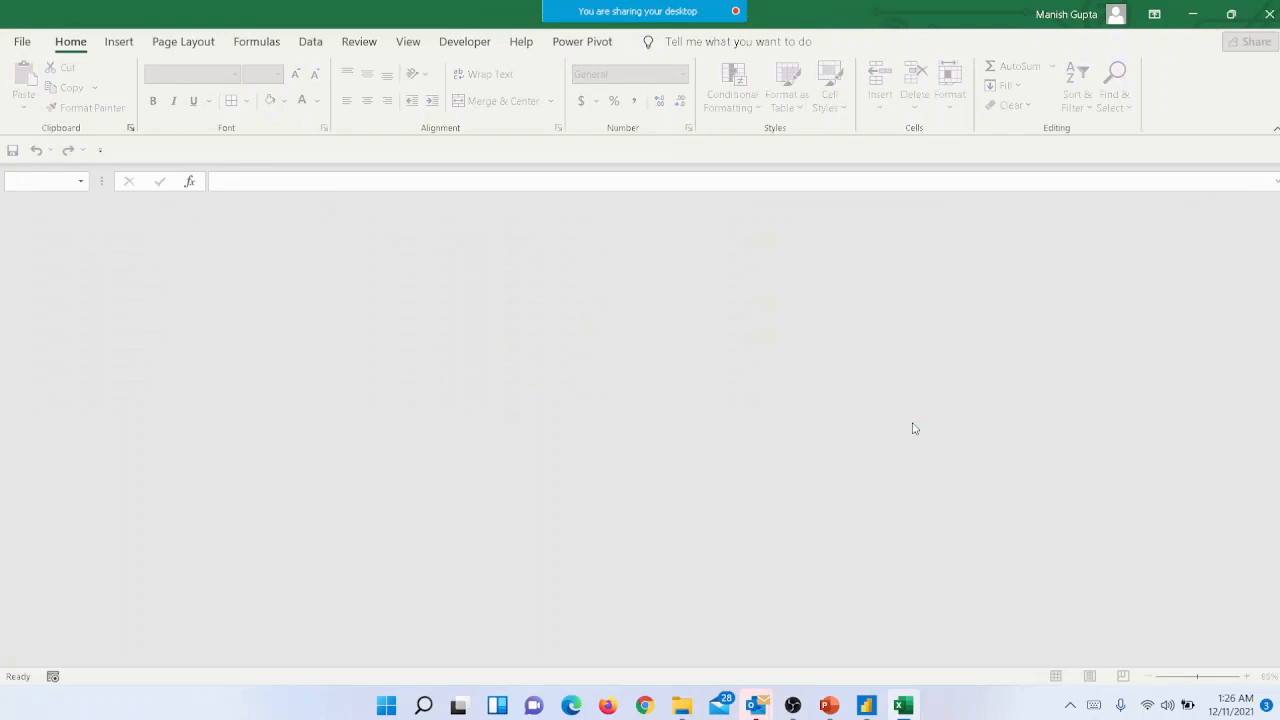
click(866, 706)
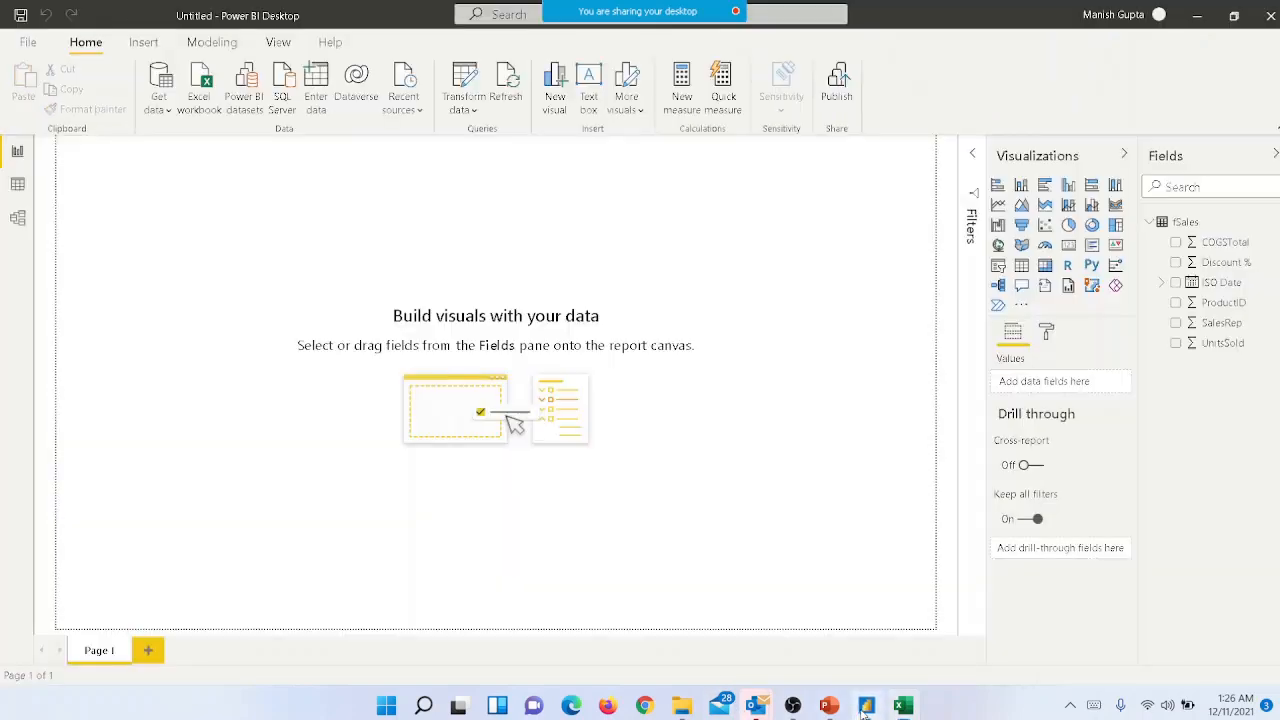
click(200, 108)
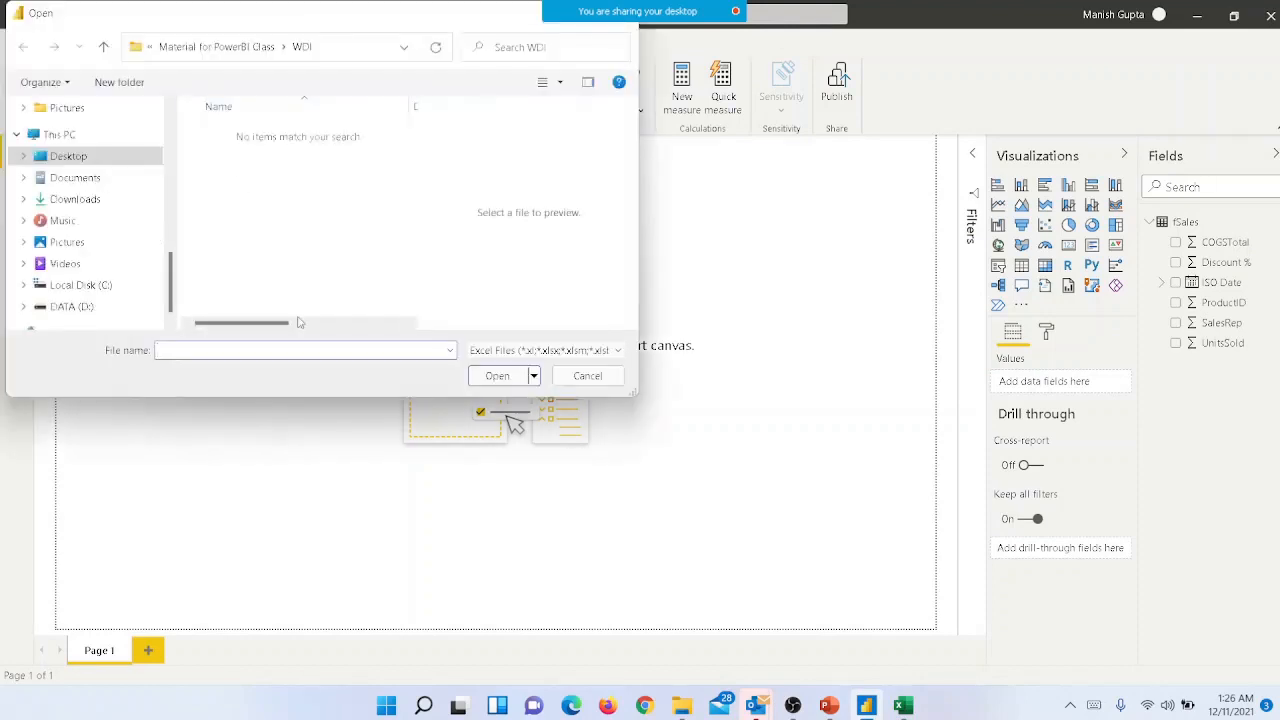
click(230, 50)
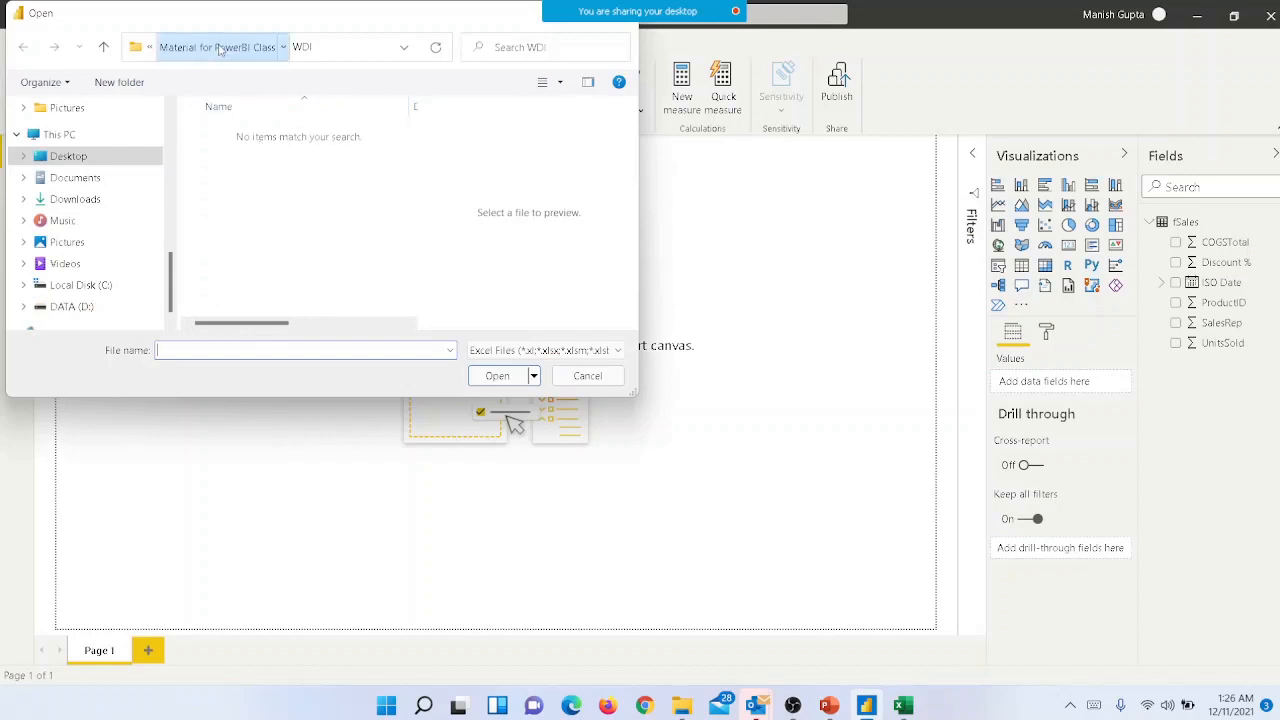
double_click(220, 132)
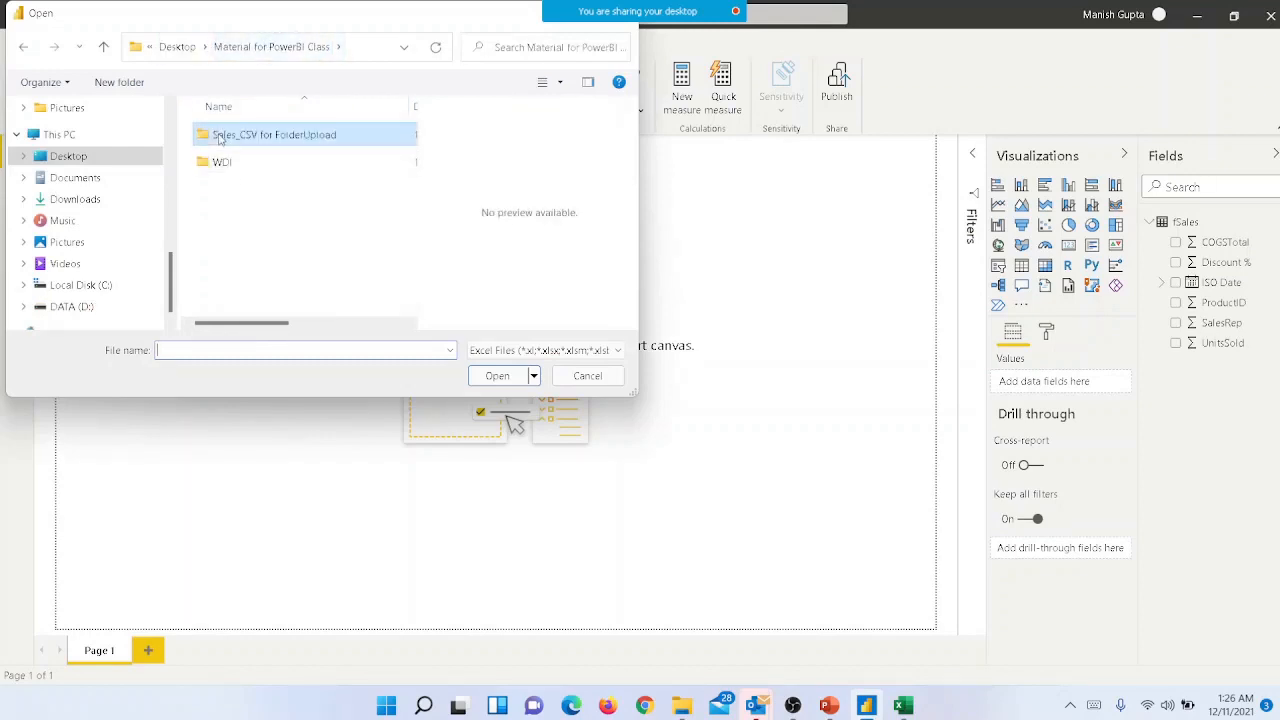
click(220, 139)
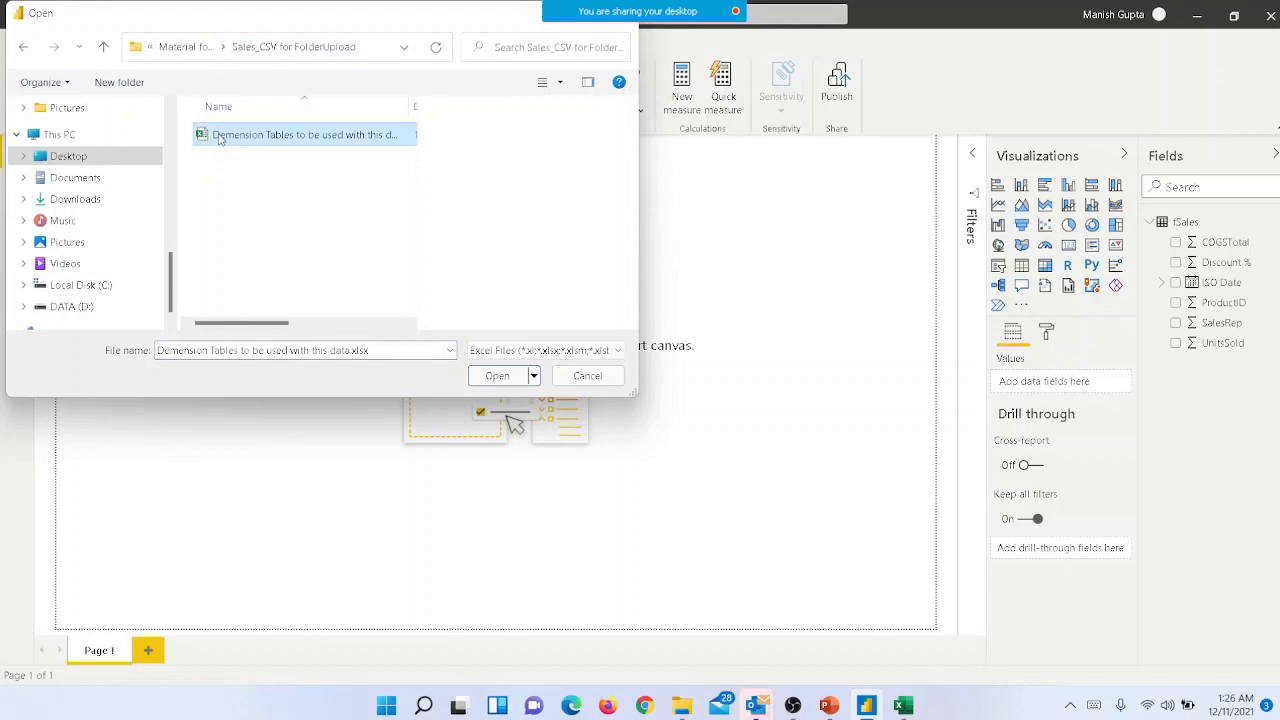
click(491, 377)
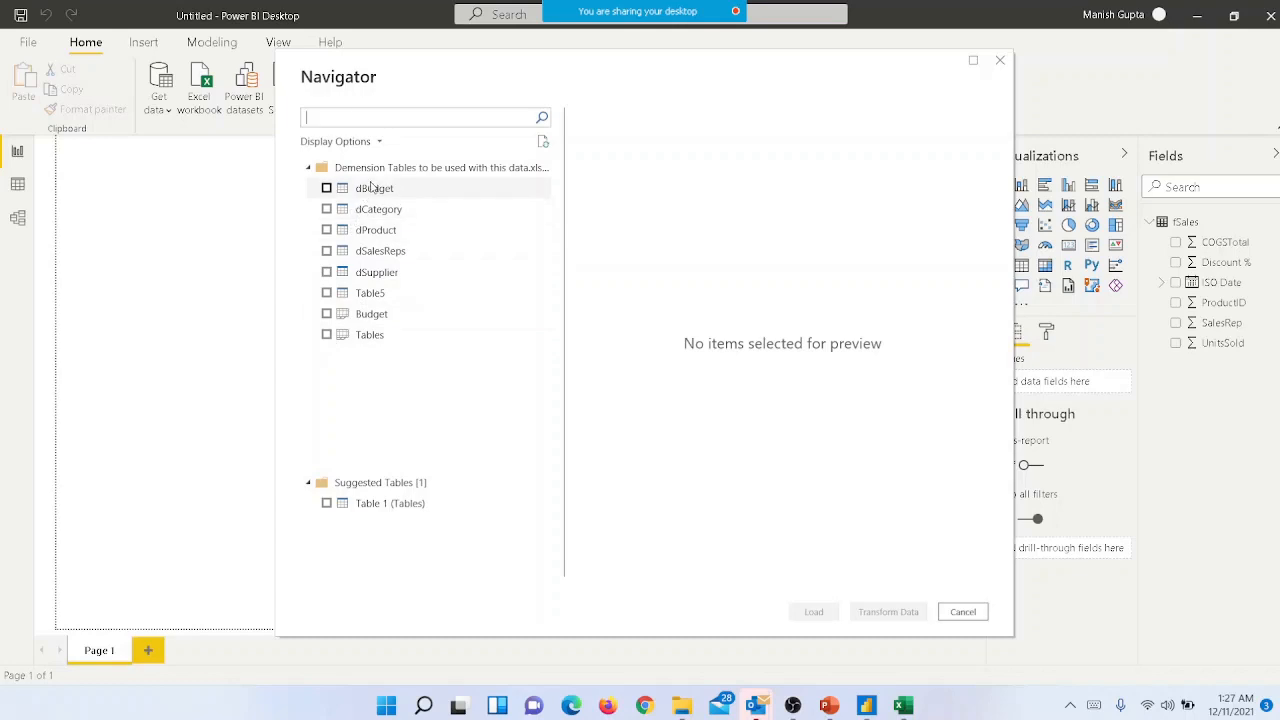
- Preview and select the dBudget, dCategory, dProduct, dSalesReps and dSupplier tables for import
click(373, 187)
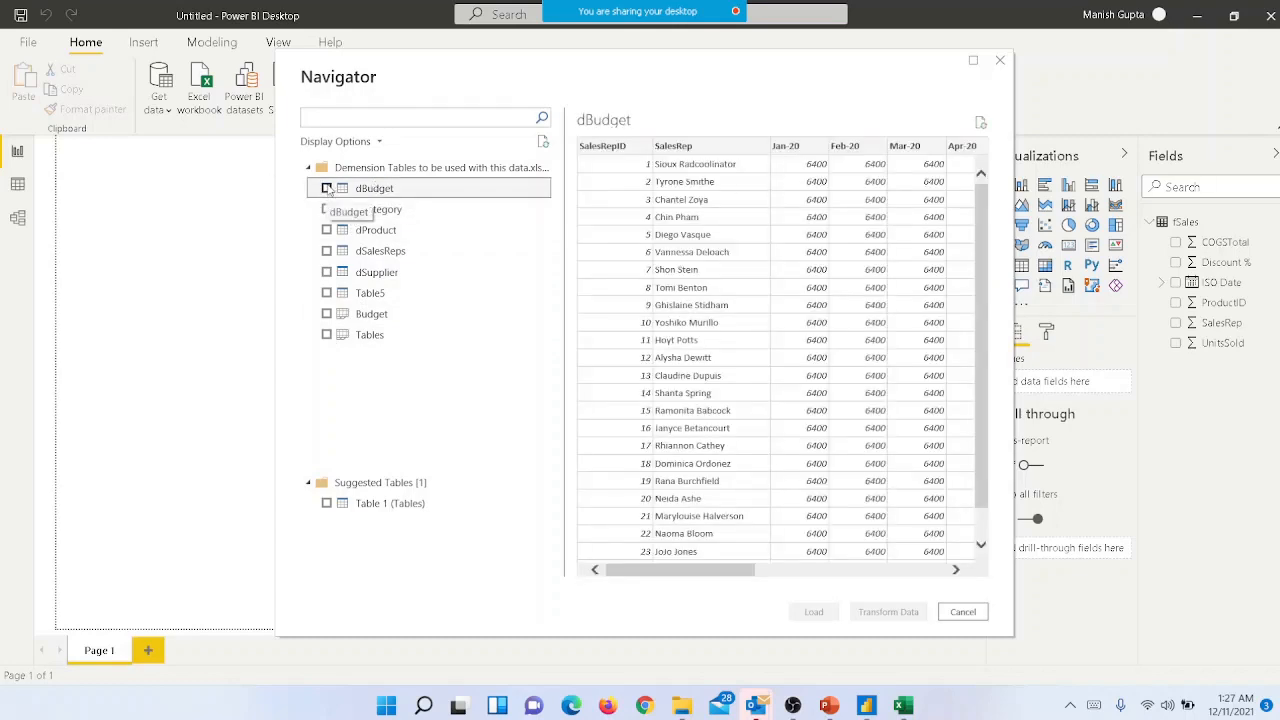
click(326, 189)
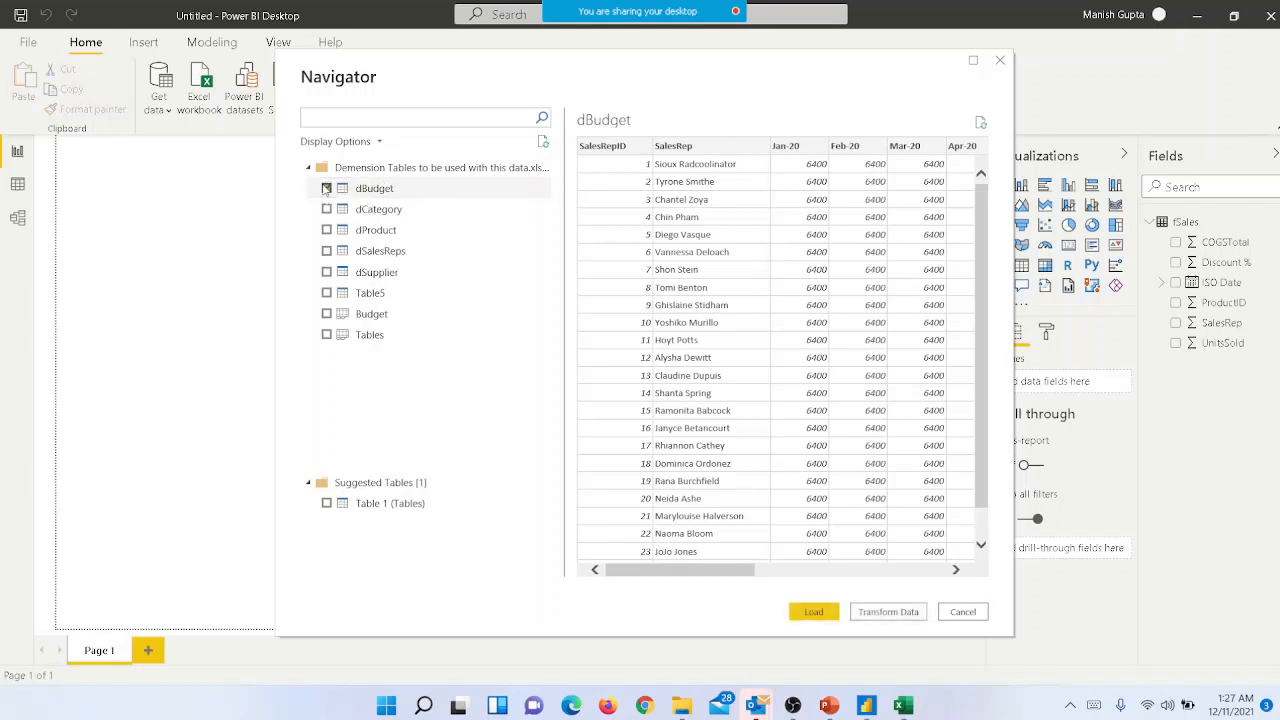
click(377, 218)
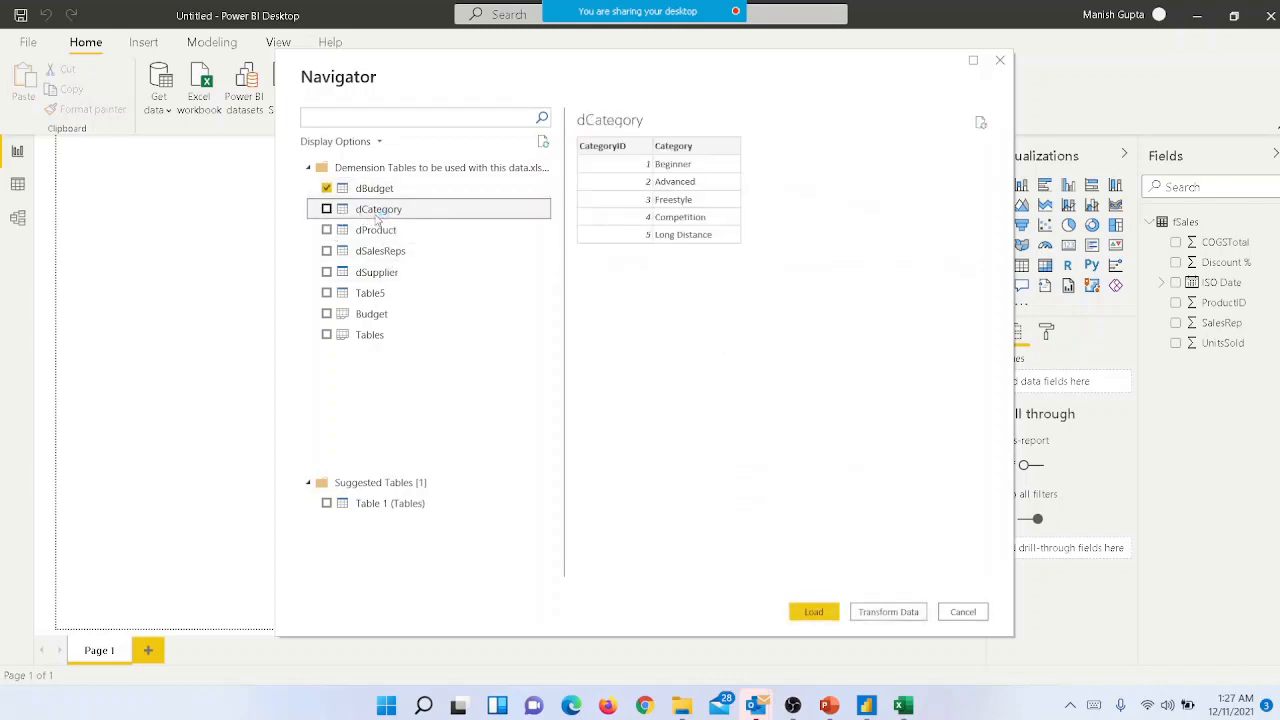
click(326, 210)
click(350, 238)
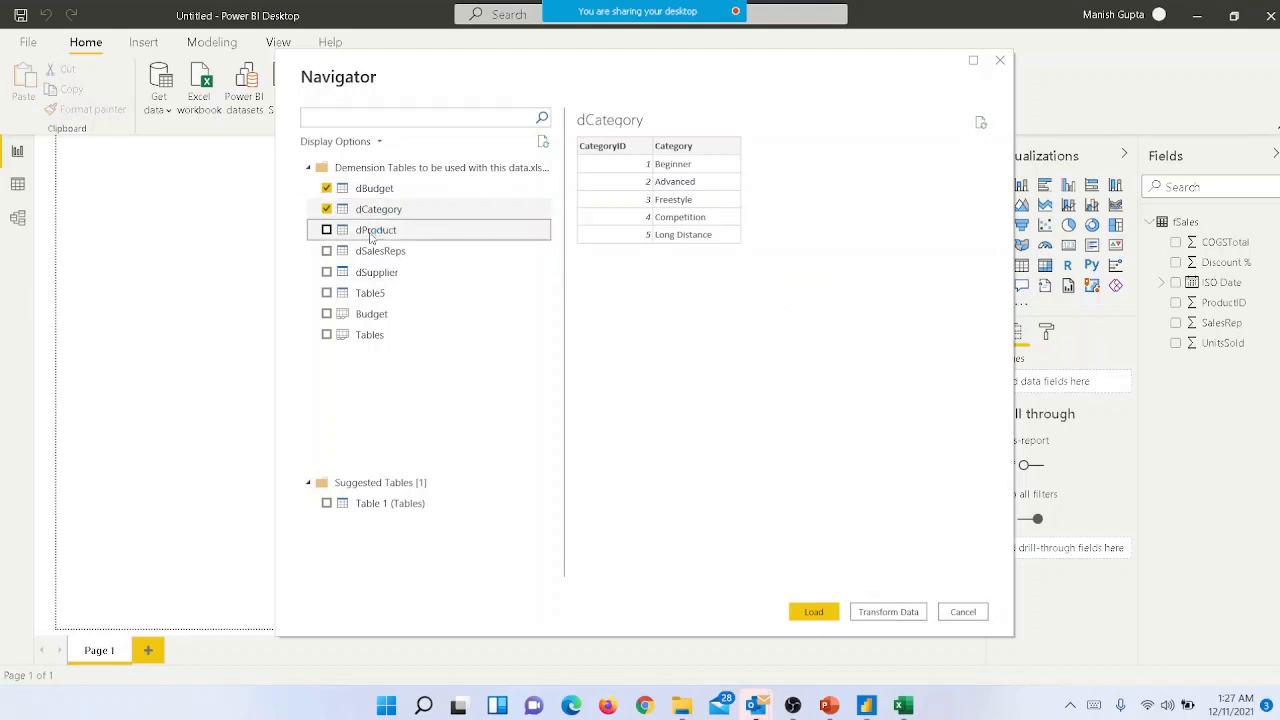
click(326, 230)
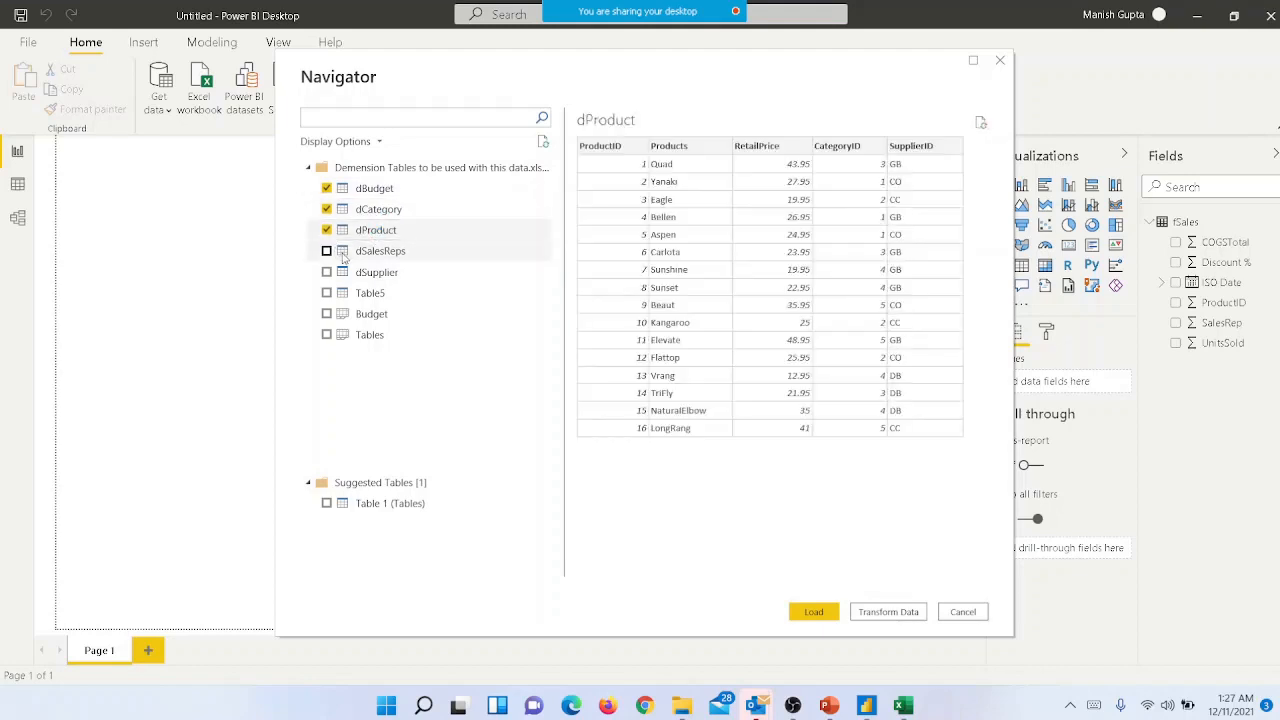
click(383, 253)
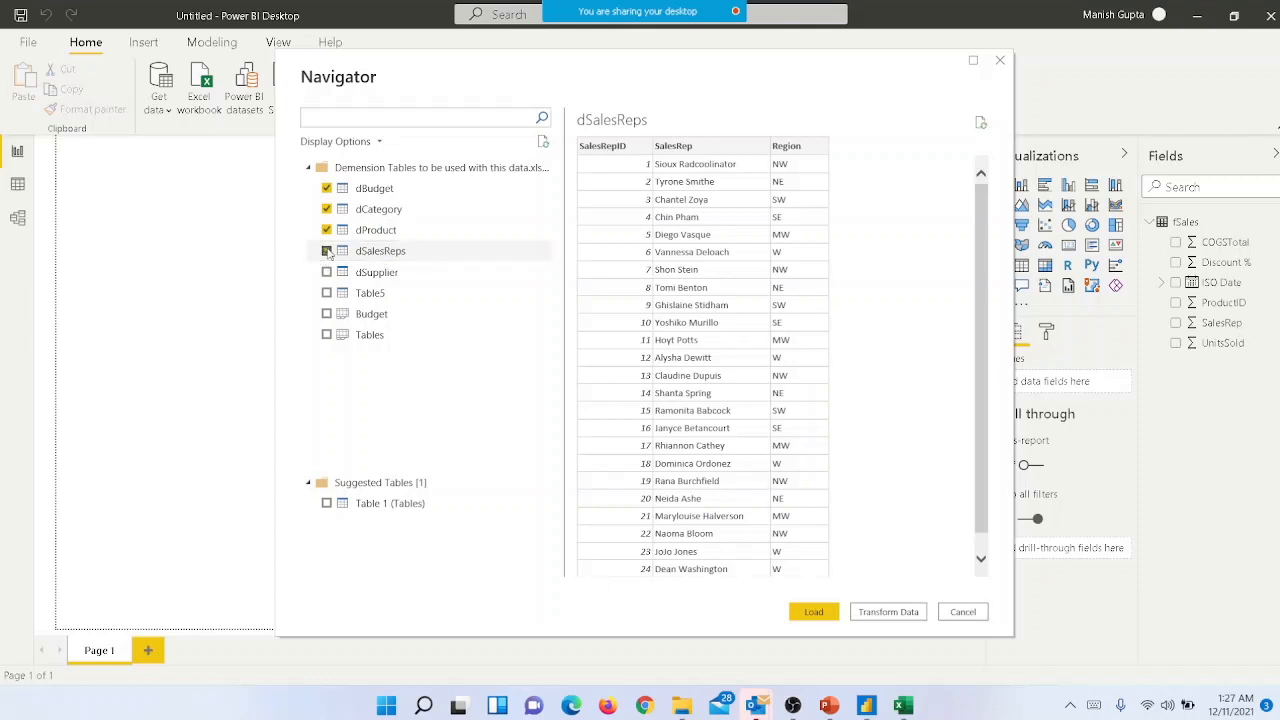
click(327, 251)
click(392, 280)
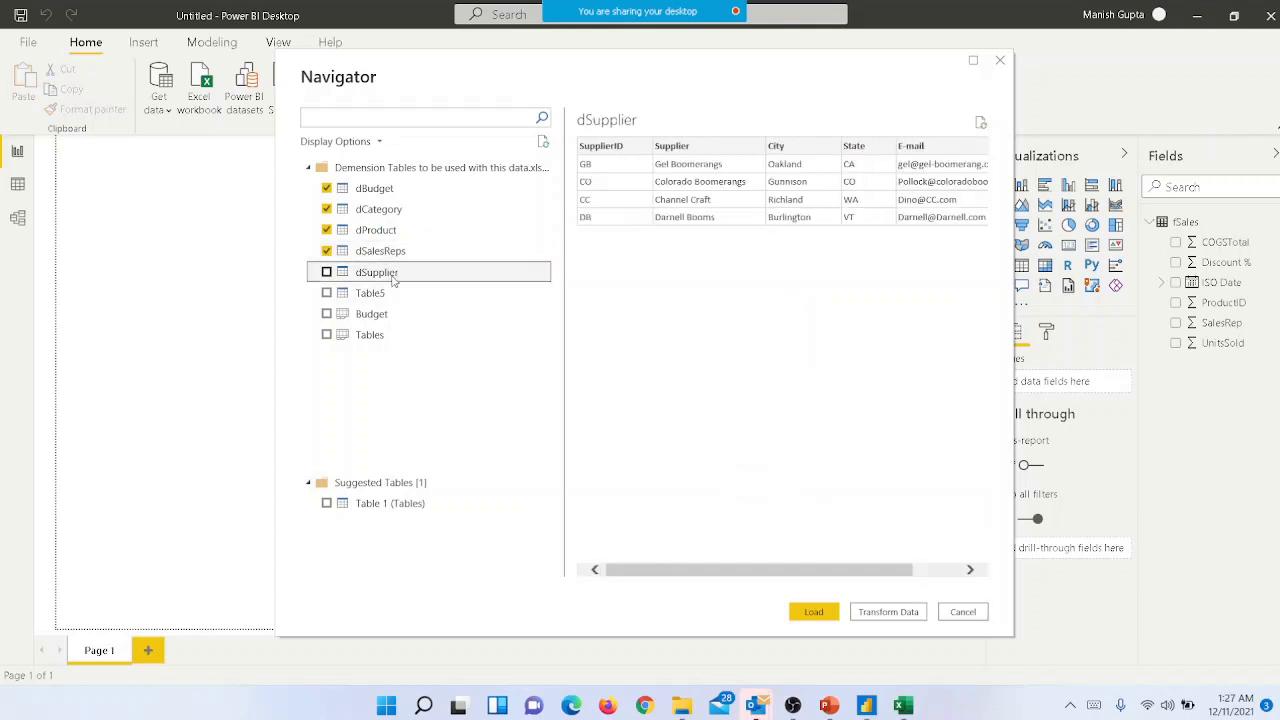
click(327, 272)
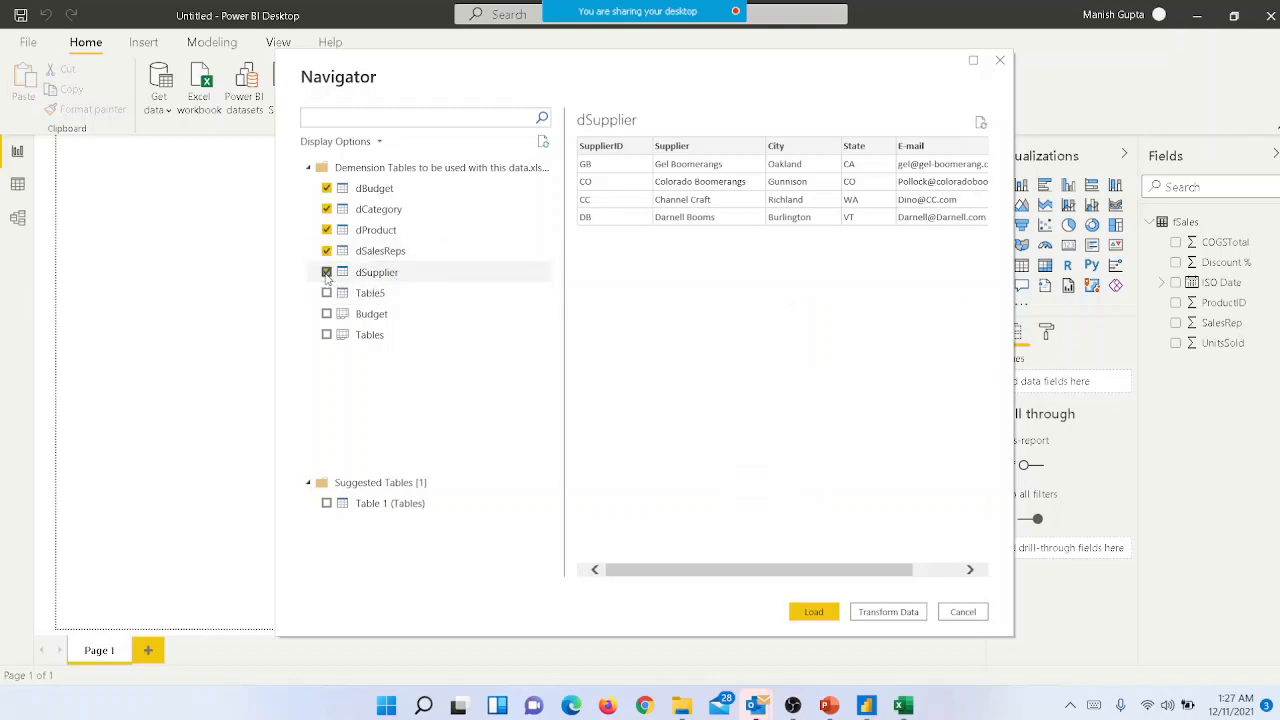
- Compare the preview of the unnamed Table5 with the dBudget, dCategory and dProduct tables
click(375, 293)
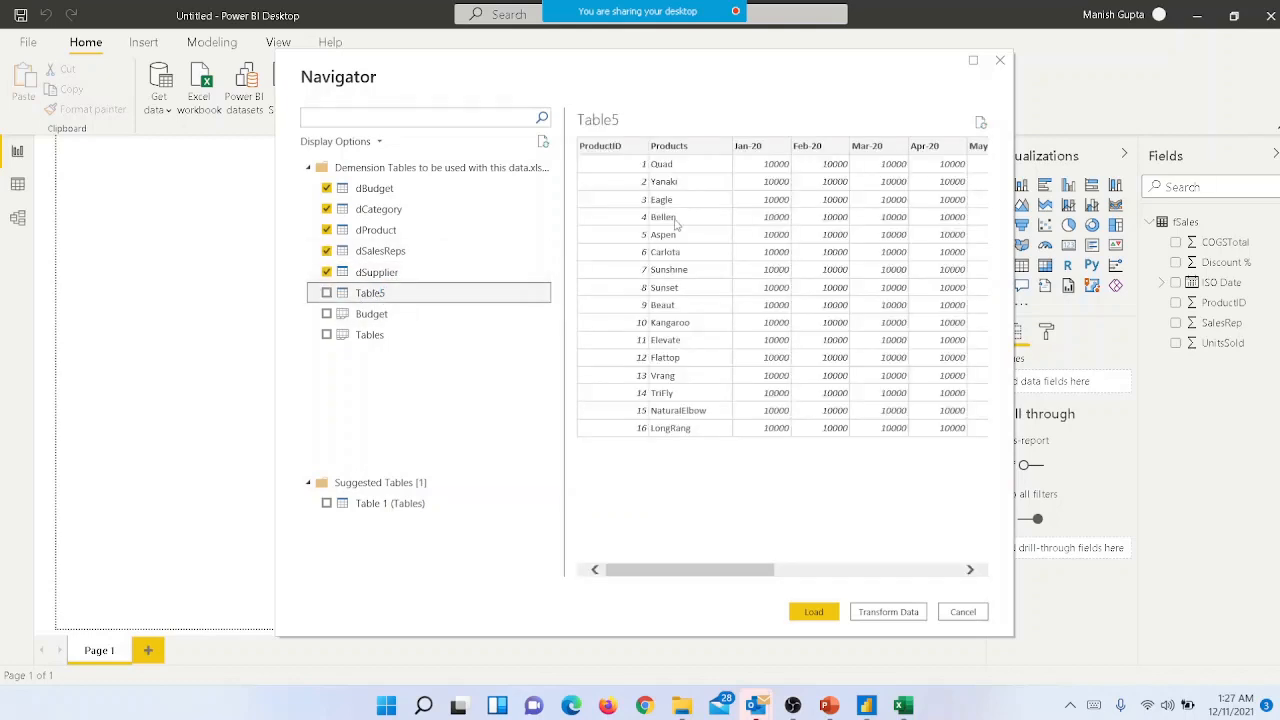
click(377, 190)
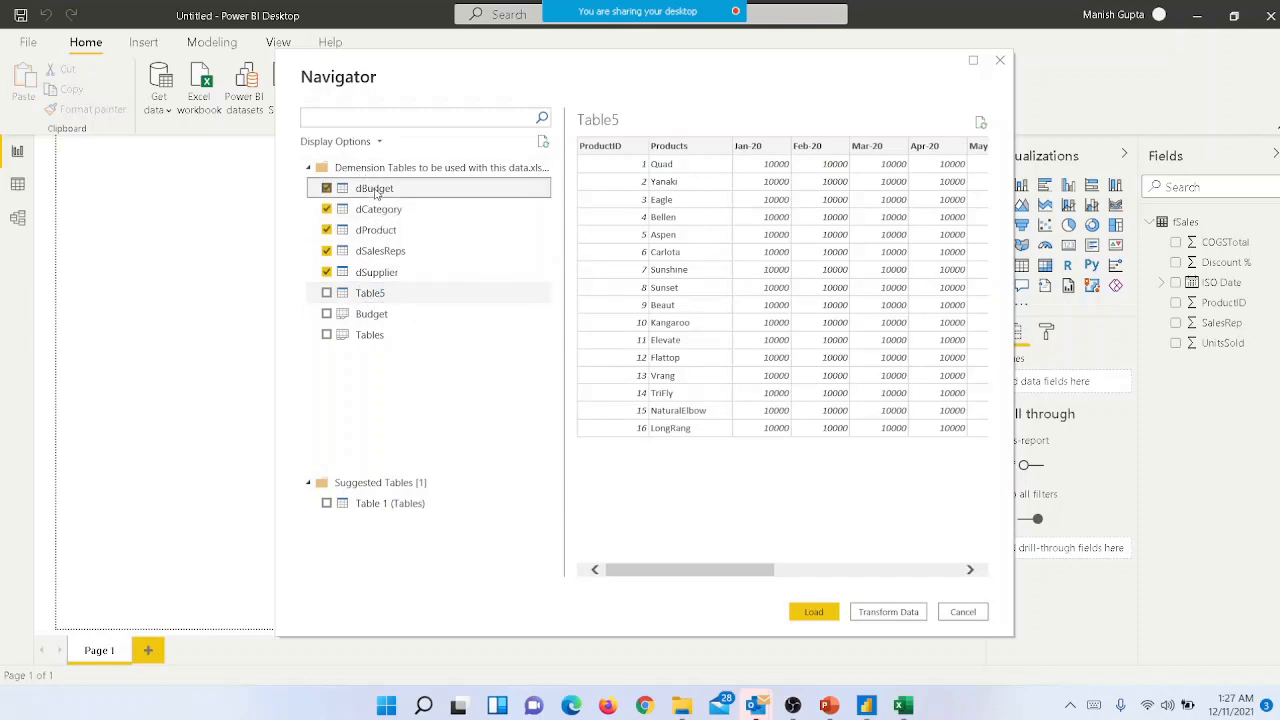
click(378, 209)
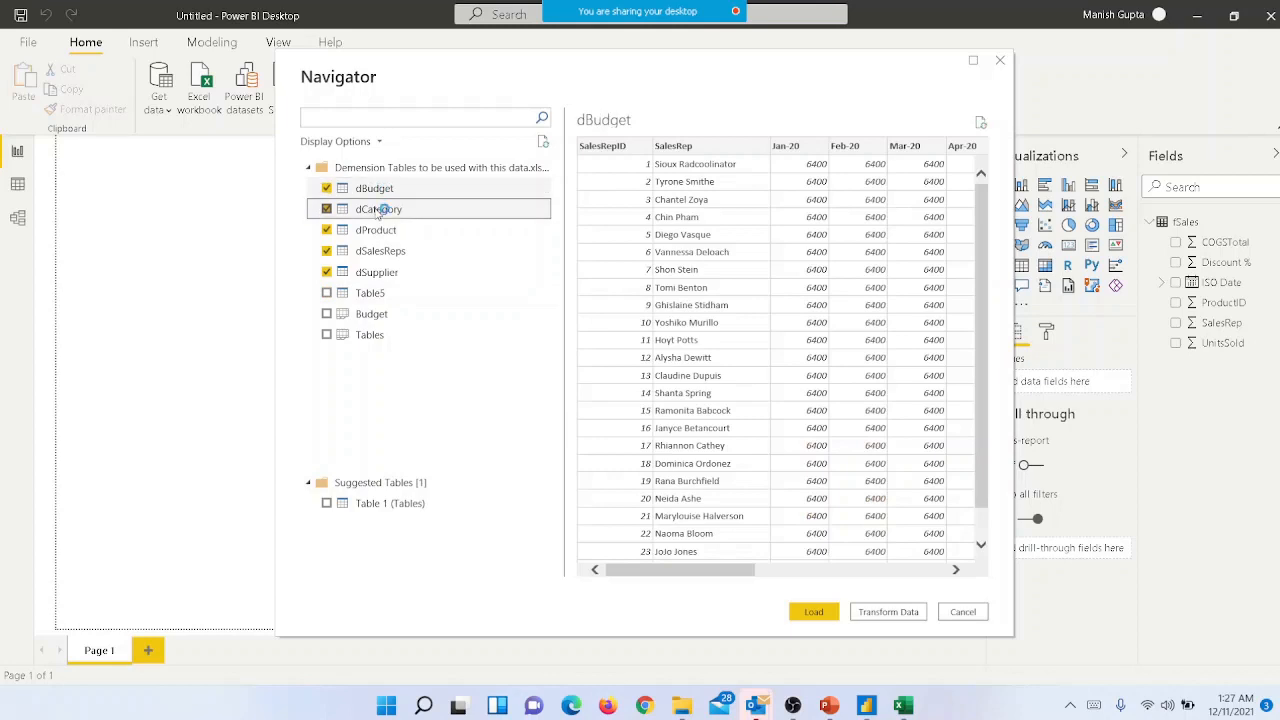
click(376, 230)
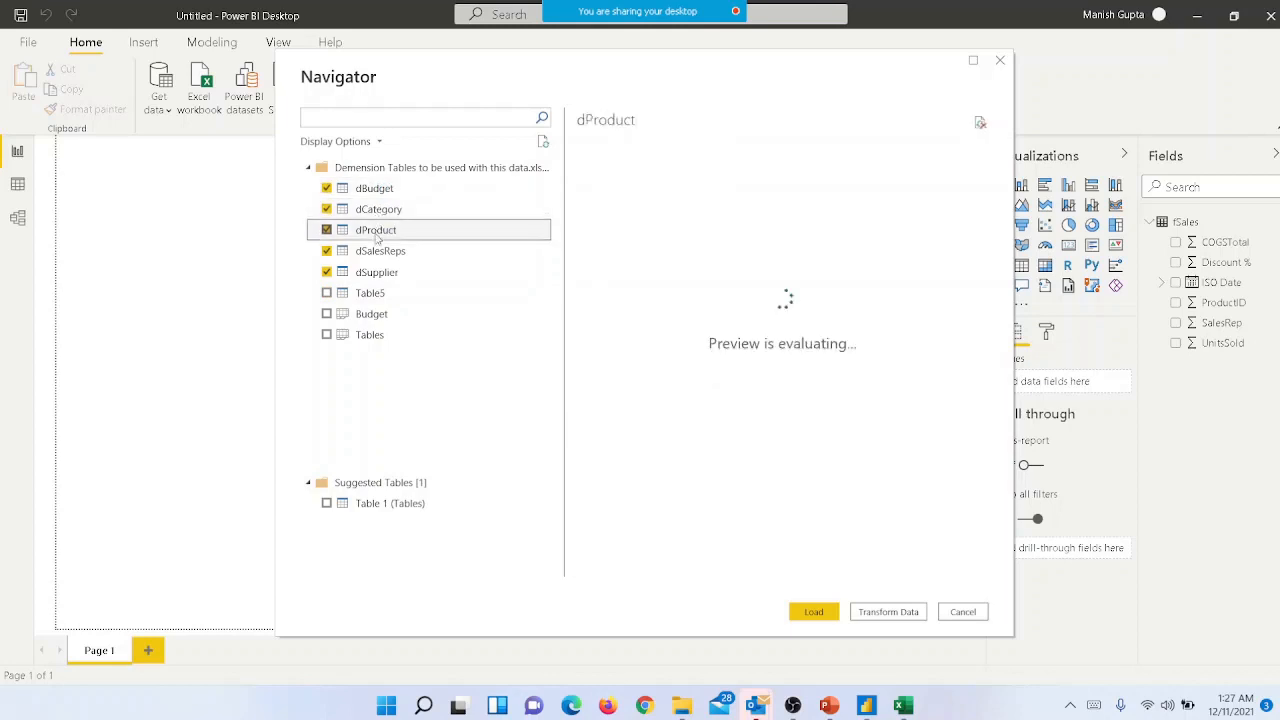
click(375, 295)
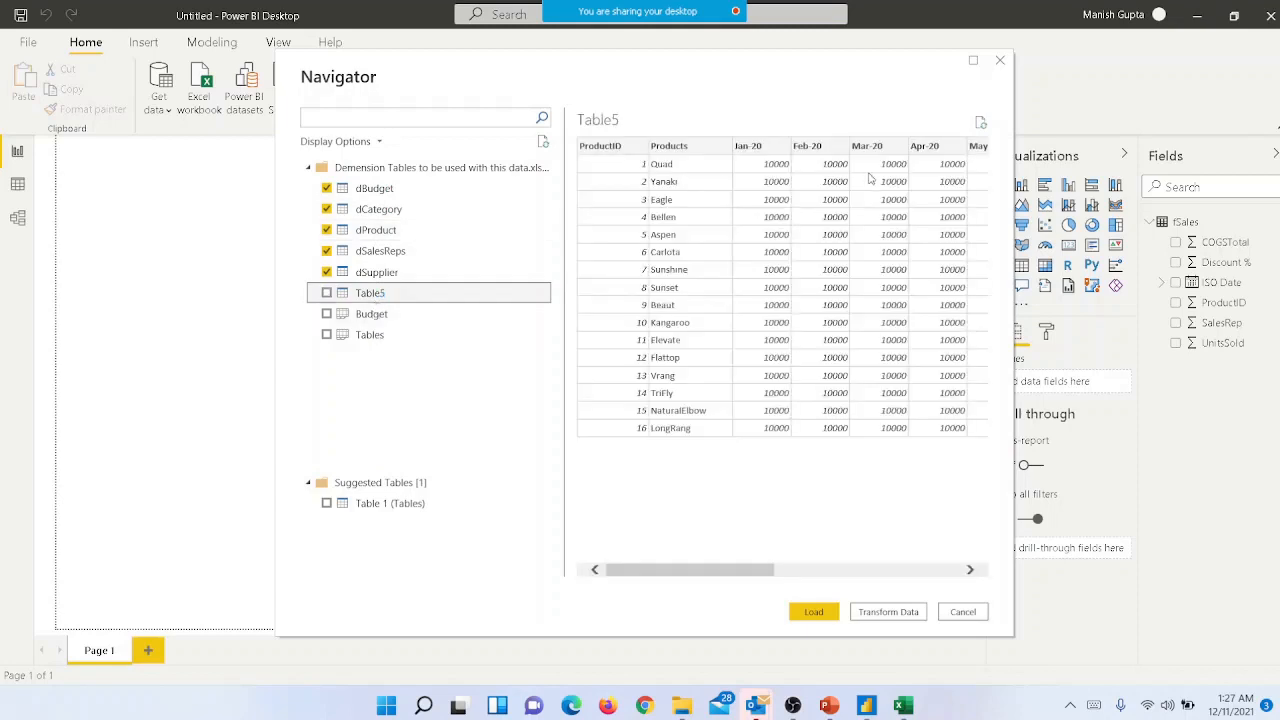
- Examine how the whole Budget and Tables sheets would import compared with the single Table5
click(377, 318)
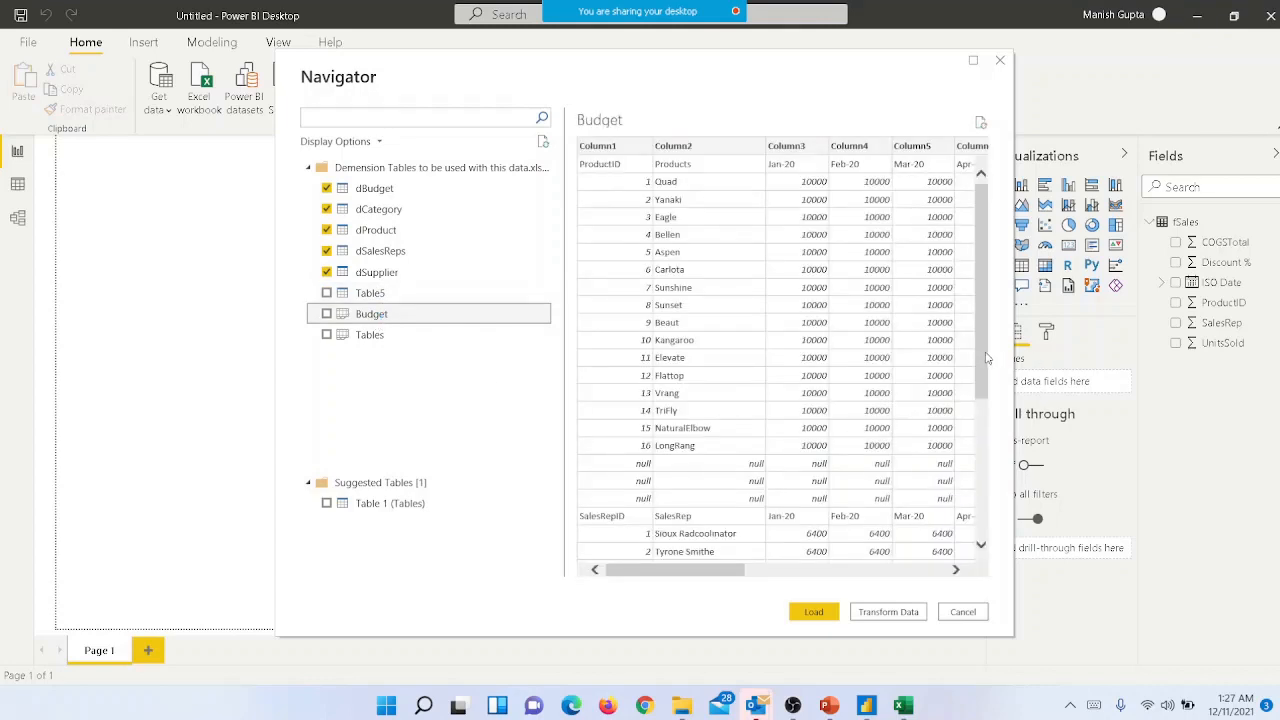
mouse_move(985, 358)
mouse_down()
mouse_move(986, 456)
mouse_move(1021, 575)
mouse_move(1003, 367)
mouse_up()
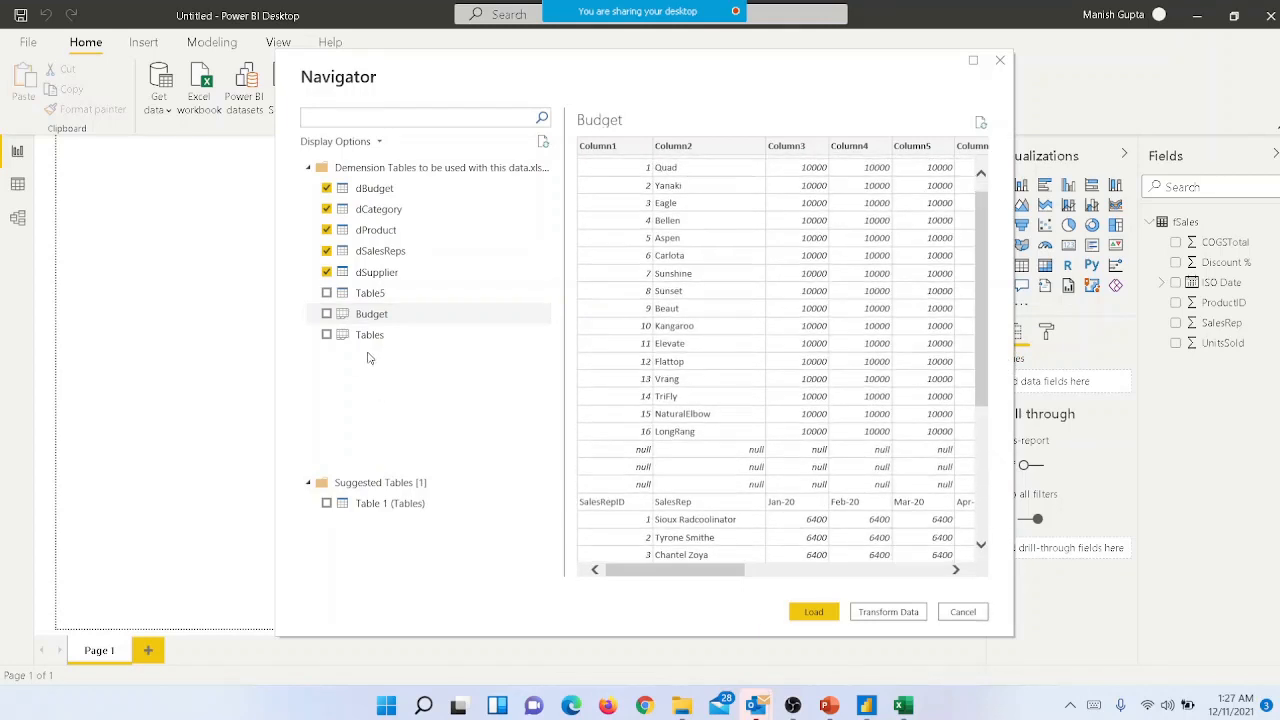
click(366, 294)
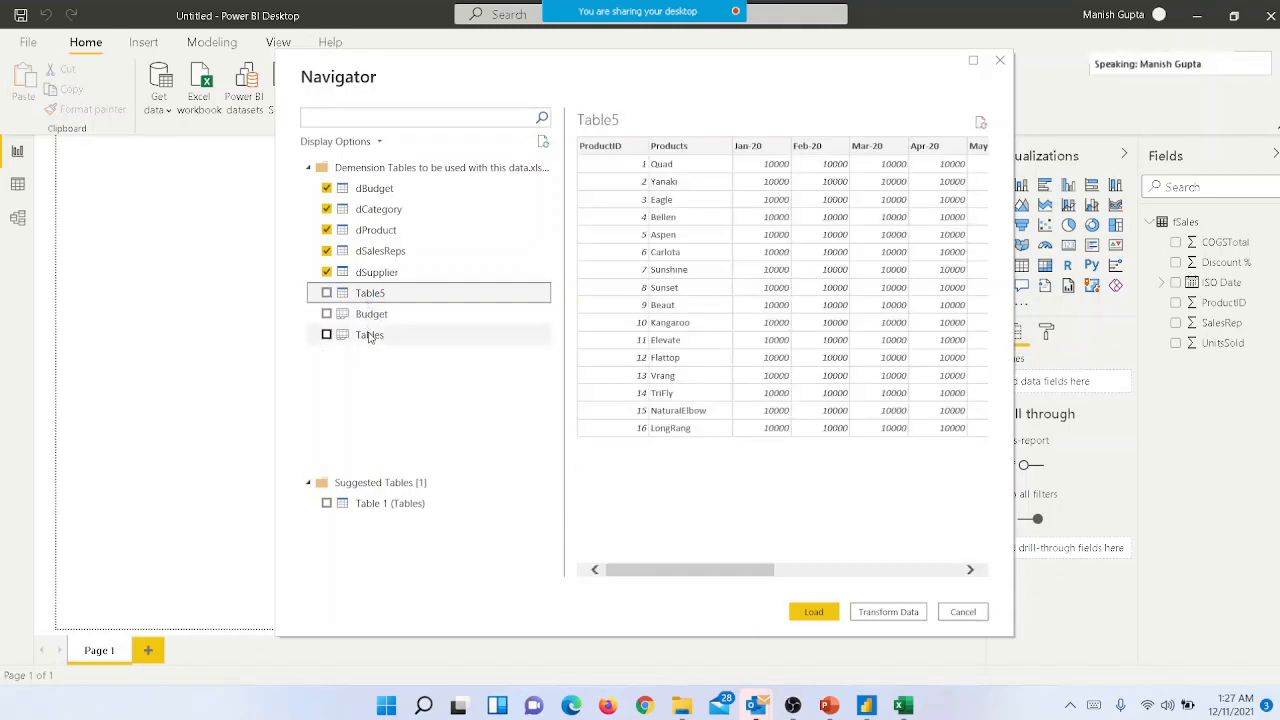
click(370, 345)
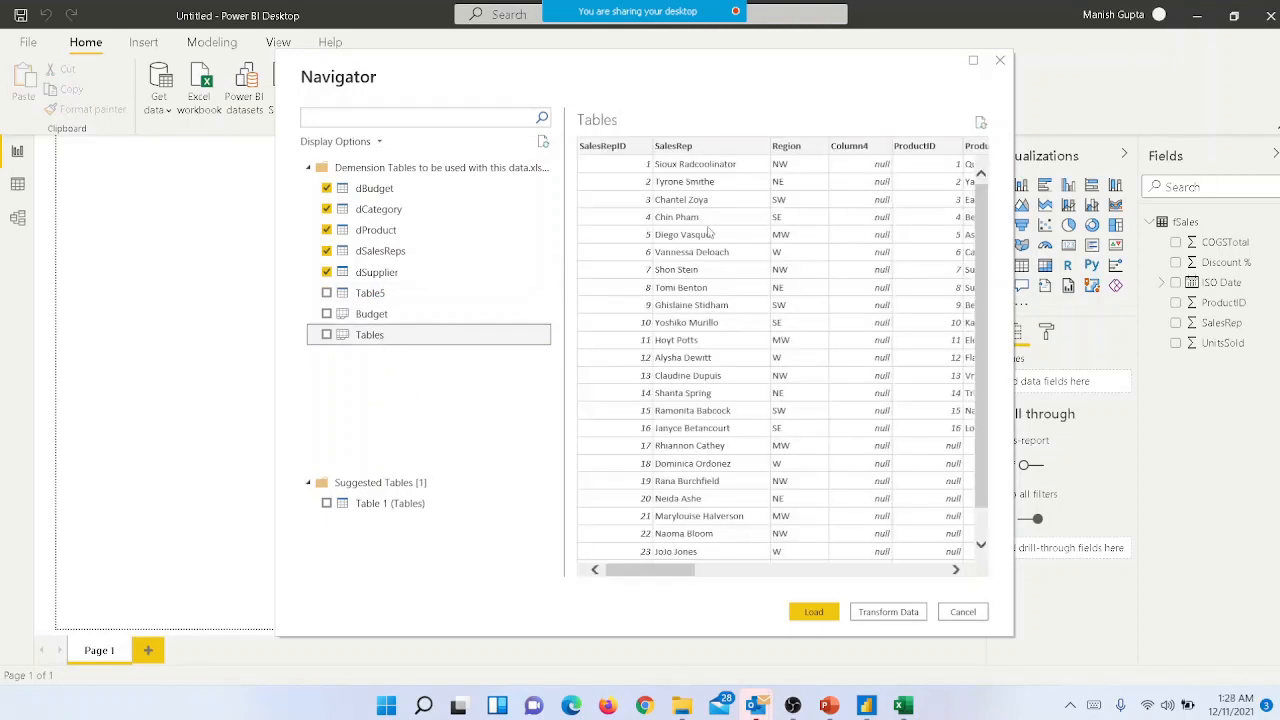
click(355, 296)
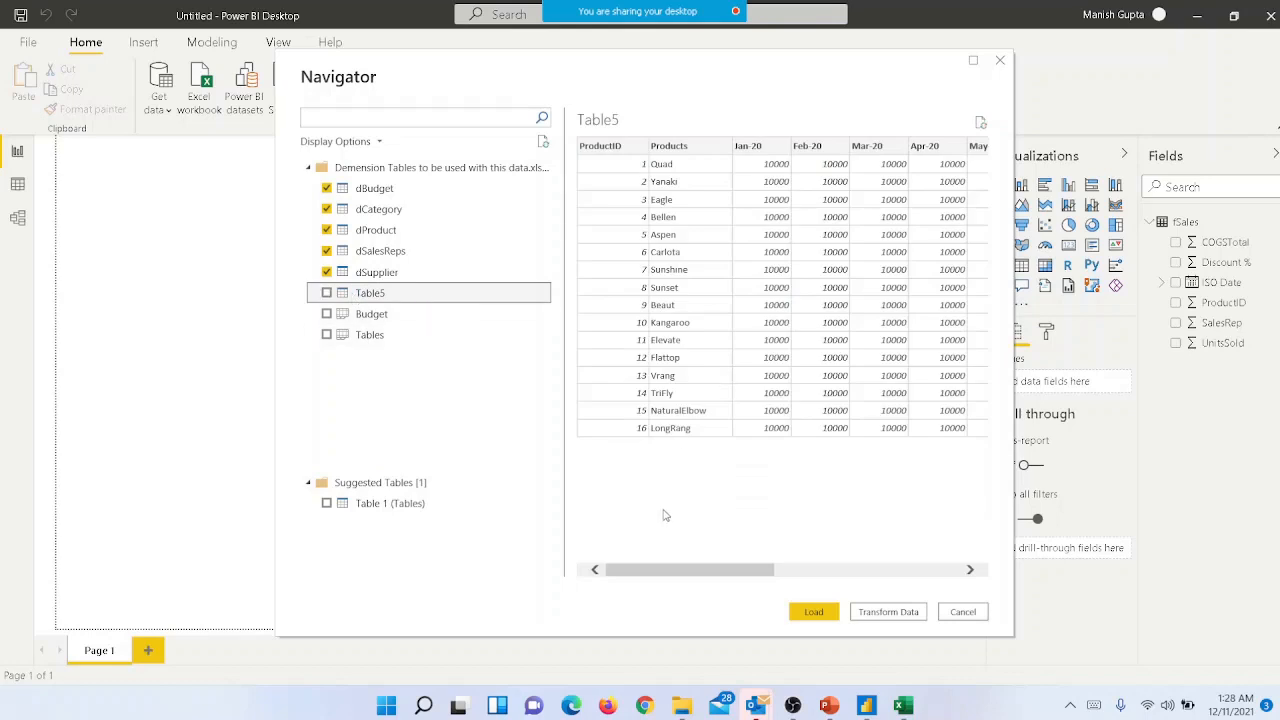
- Add Table5 to the tables selected for import and preview the Tables sheet and the suggested Table 1 (Tables)
drag(663, 570, 523, 534)
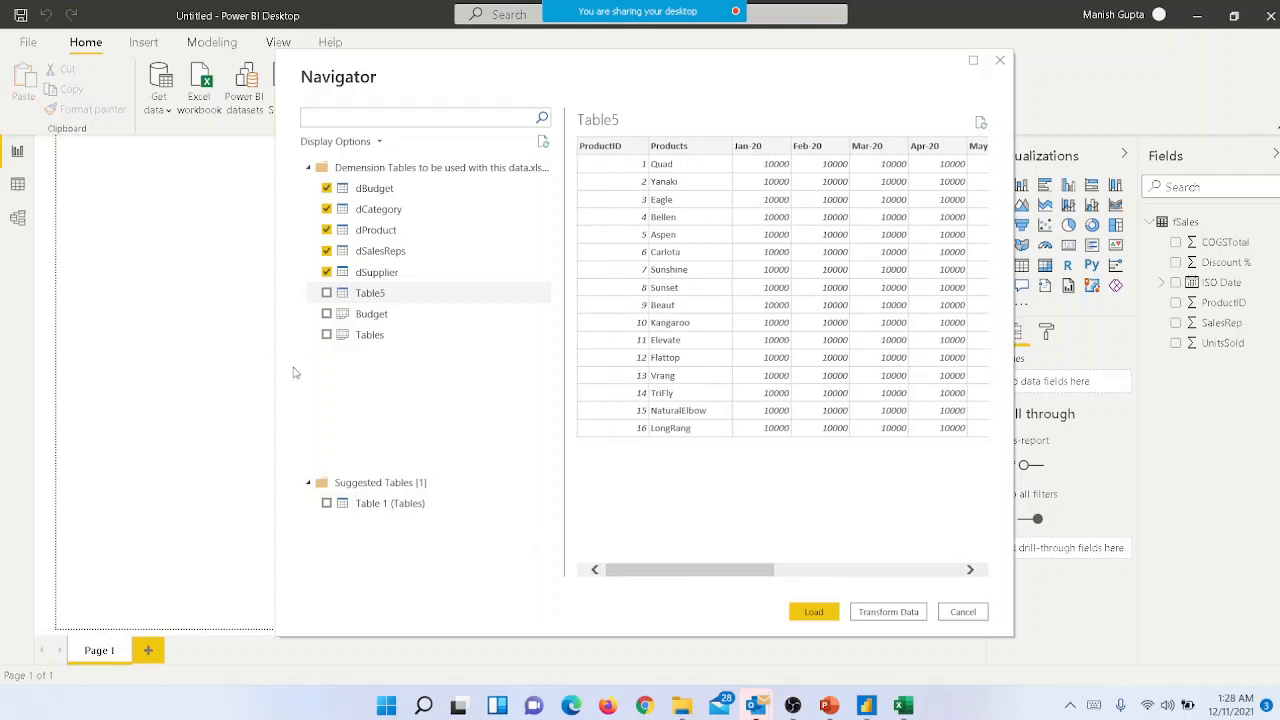
click(326, 293)
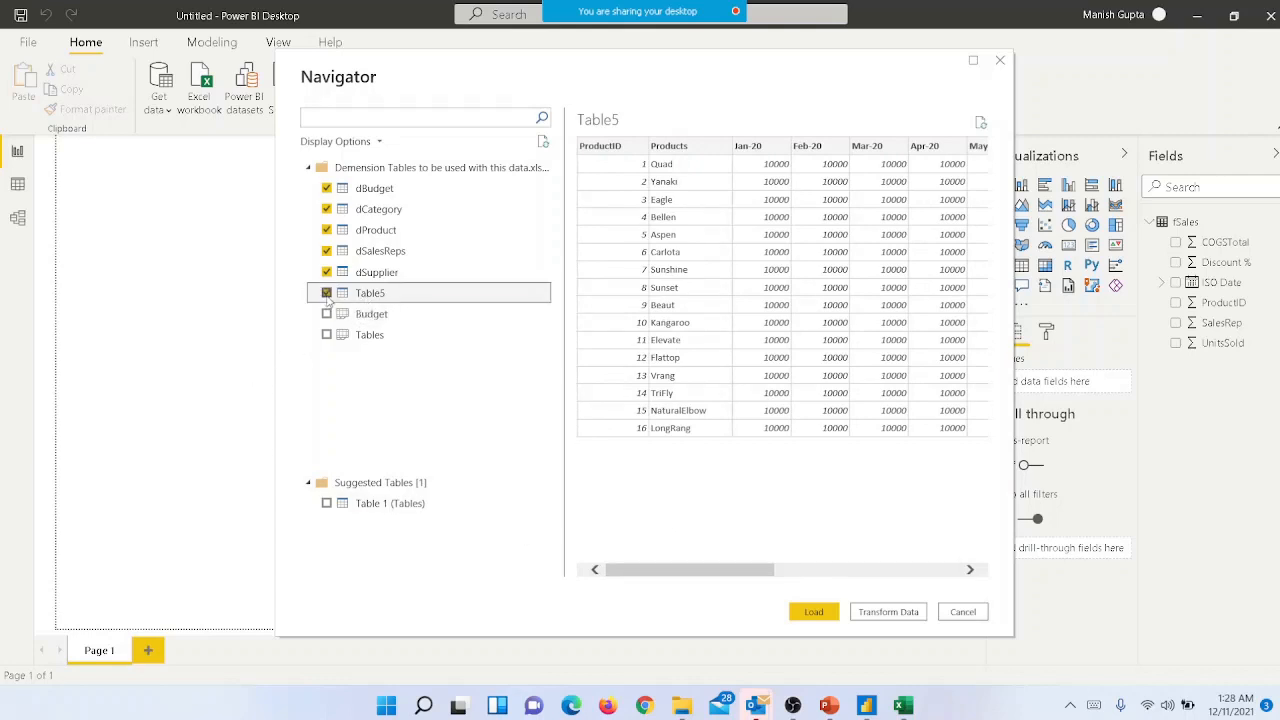
click(376, 336)
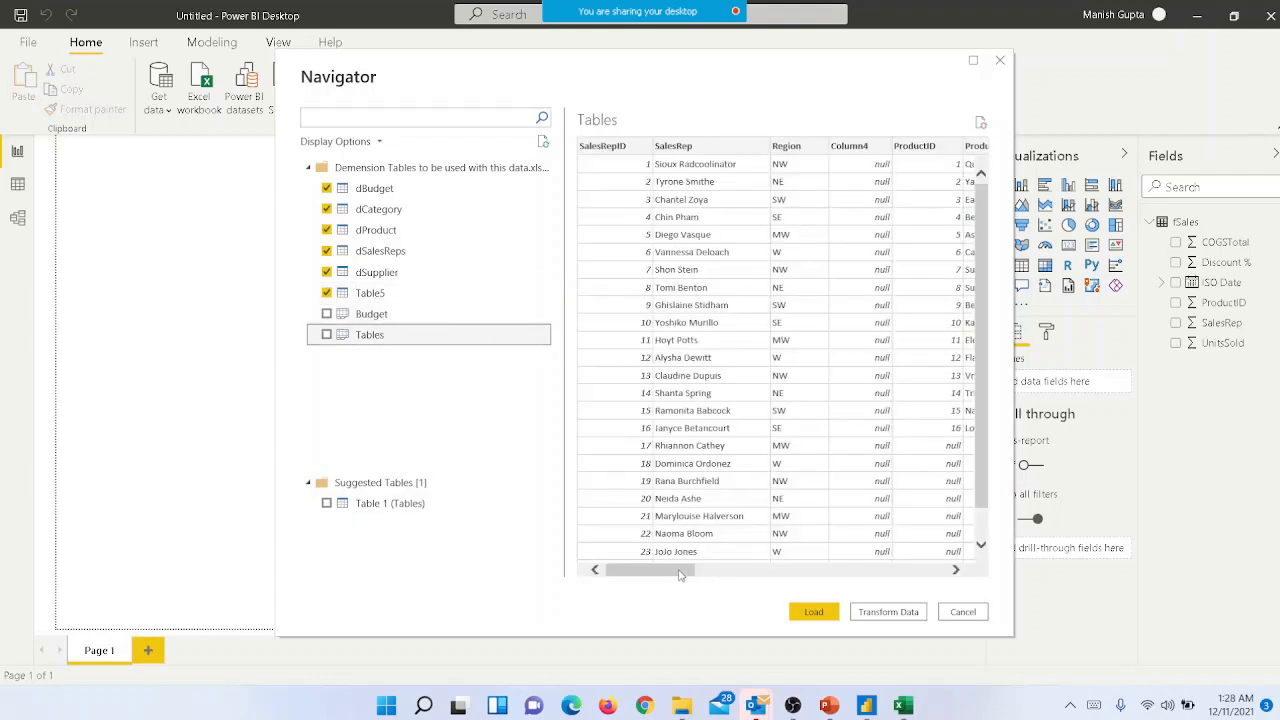
drag(679, 574, 640, 566)
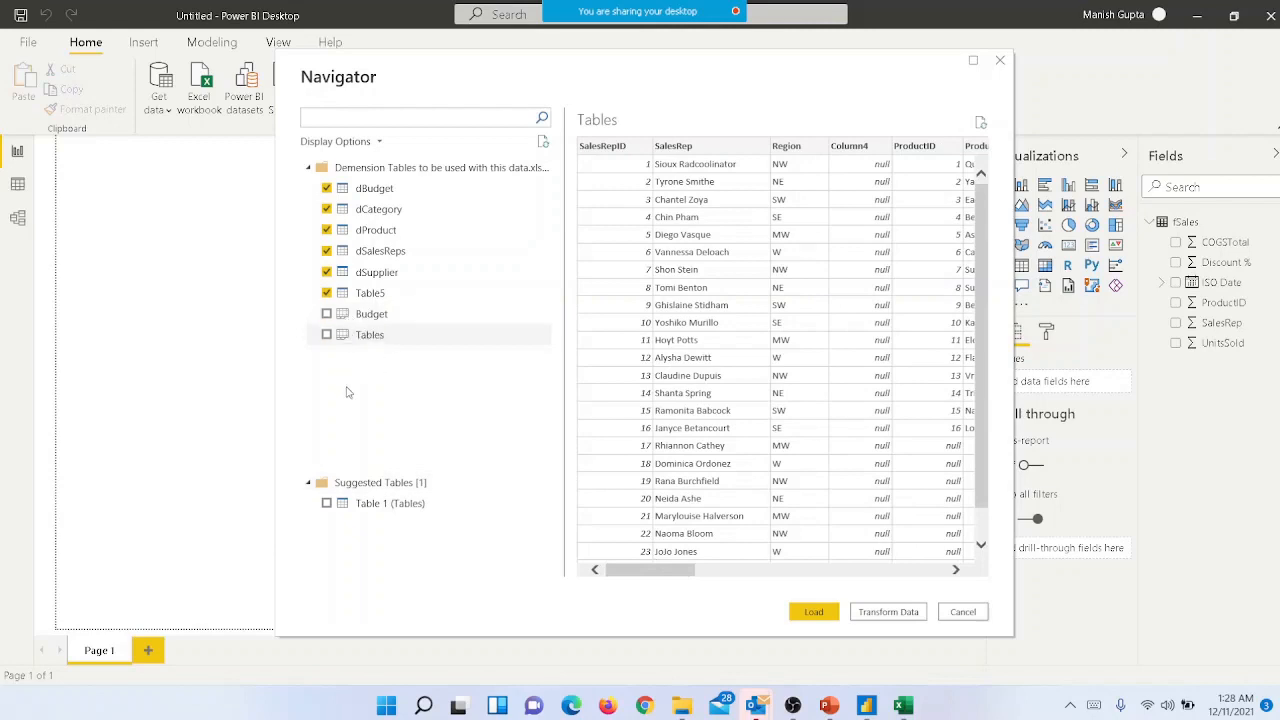
click(385, 503)
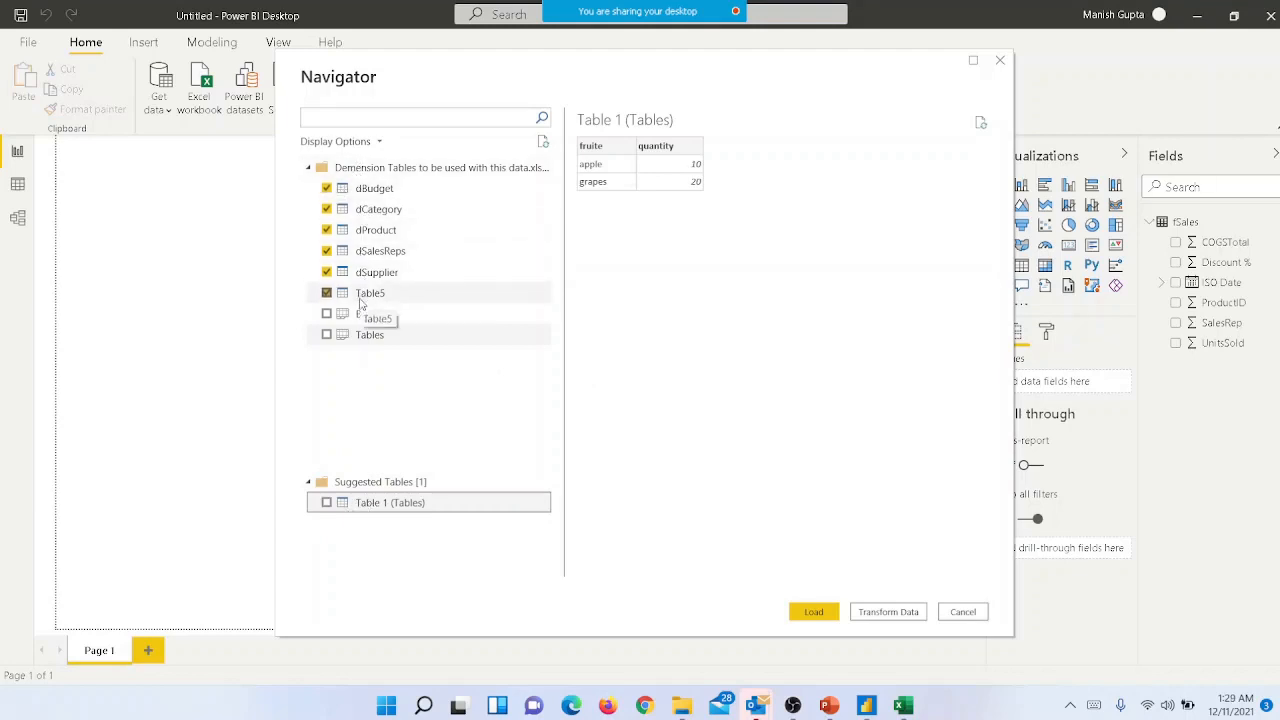
- Open the selected tables for transformation in Power Query Editor and review the imported queries from dBudget to Table5
click(888, 613)
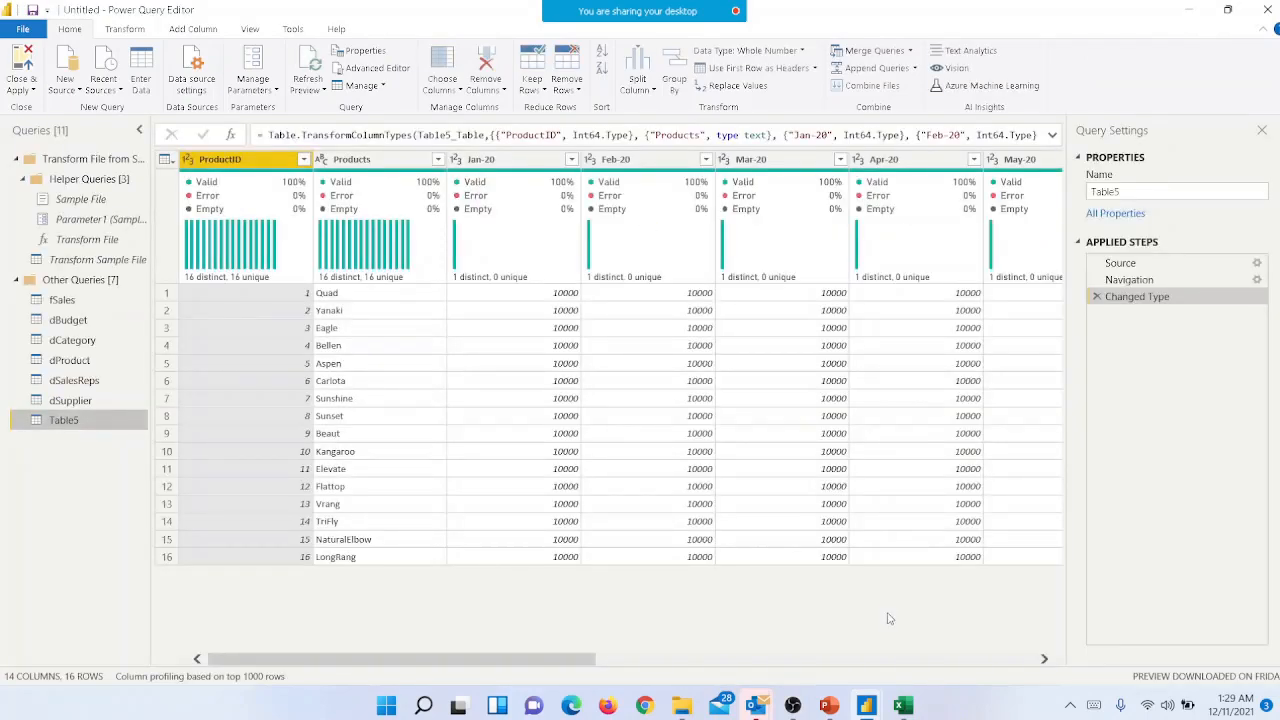
click(63, 321)
click(65, 340)
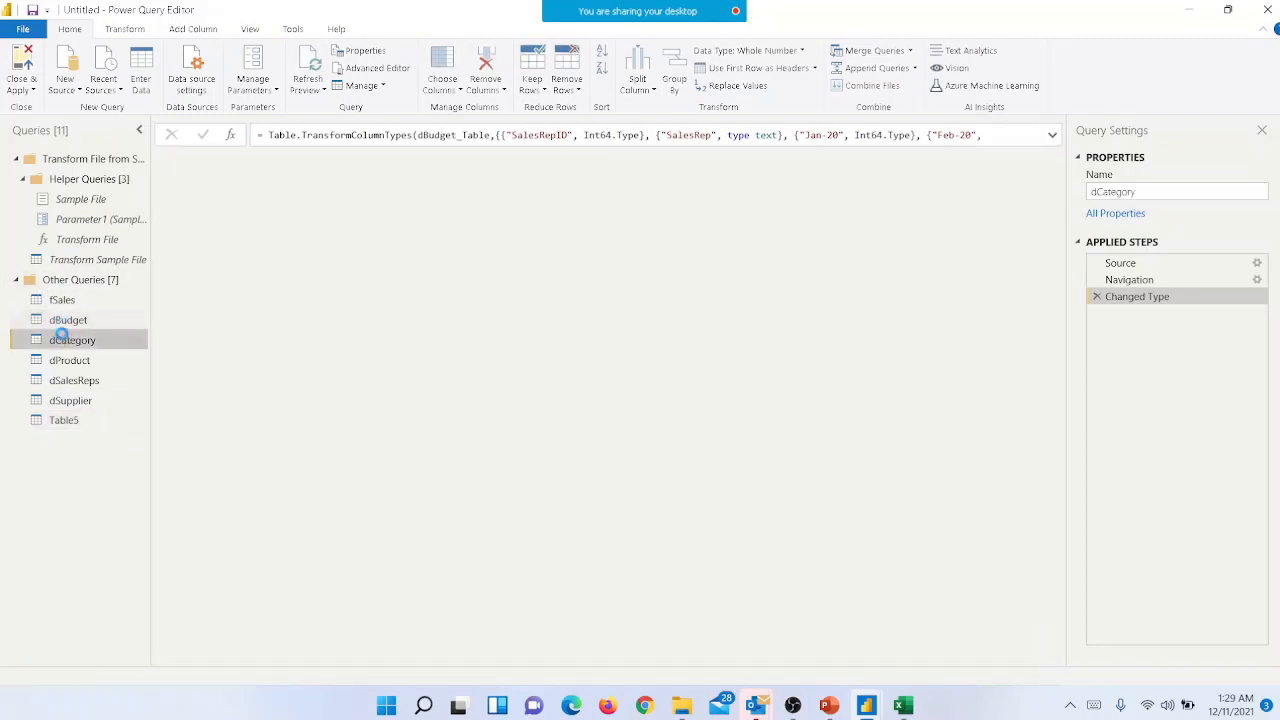
click(66, 360)
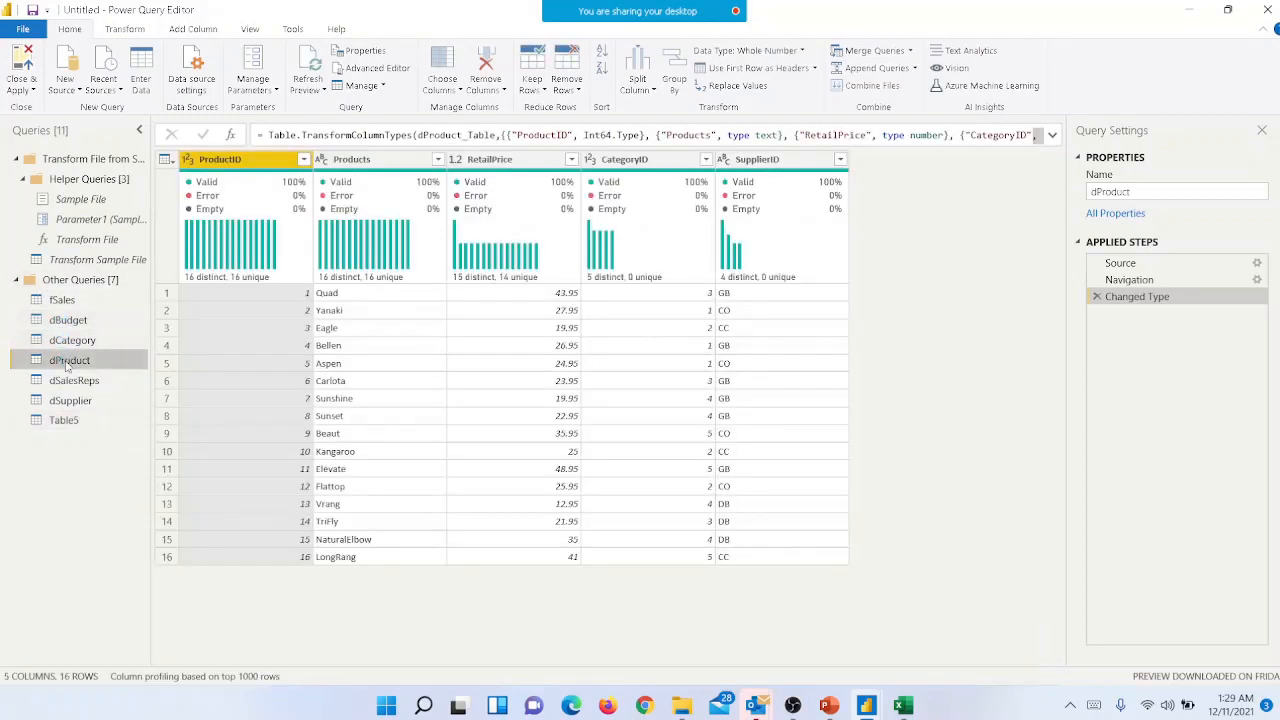
click(74, 381)
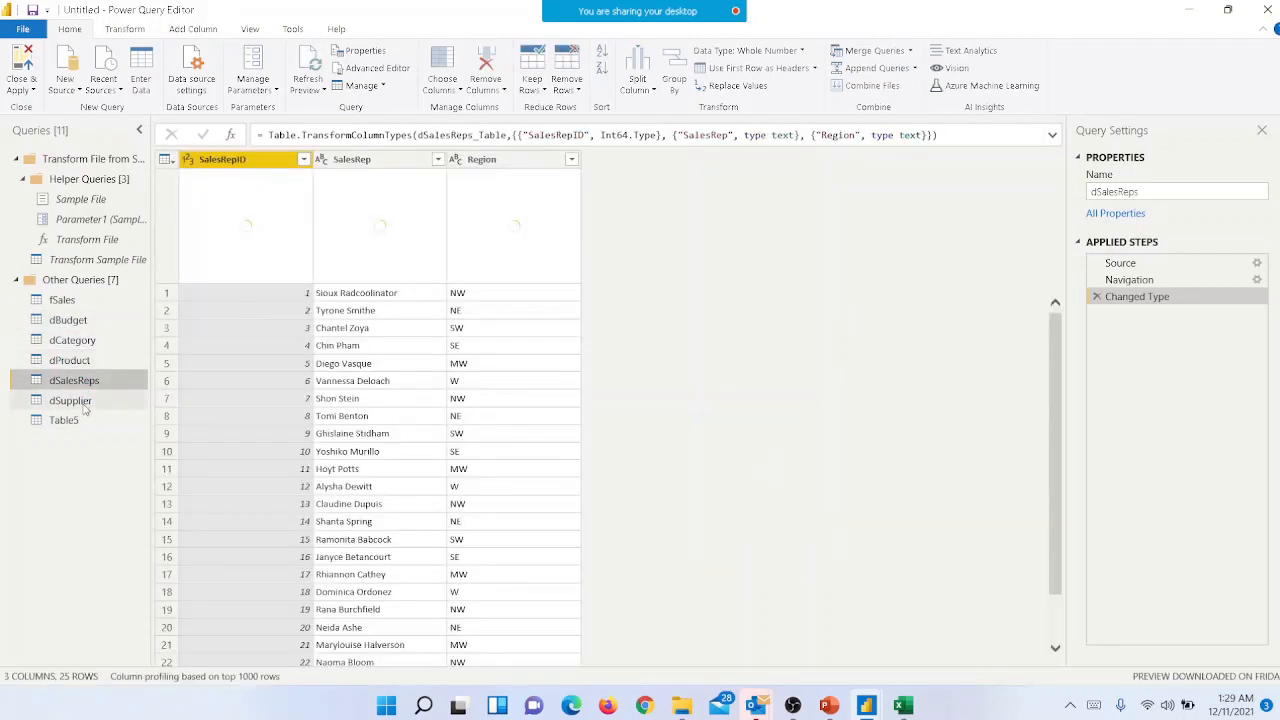
click(72, 401)
click(66, 420)
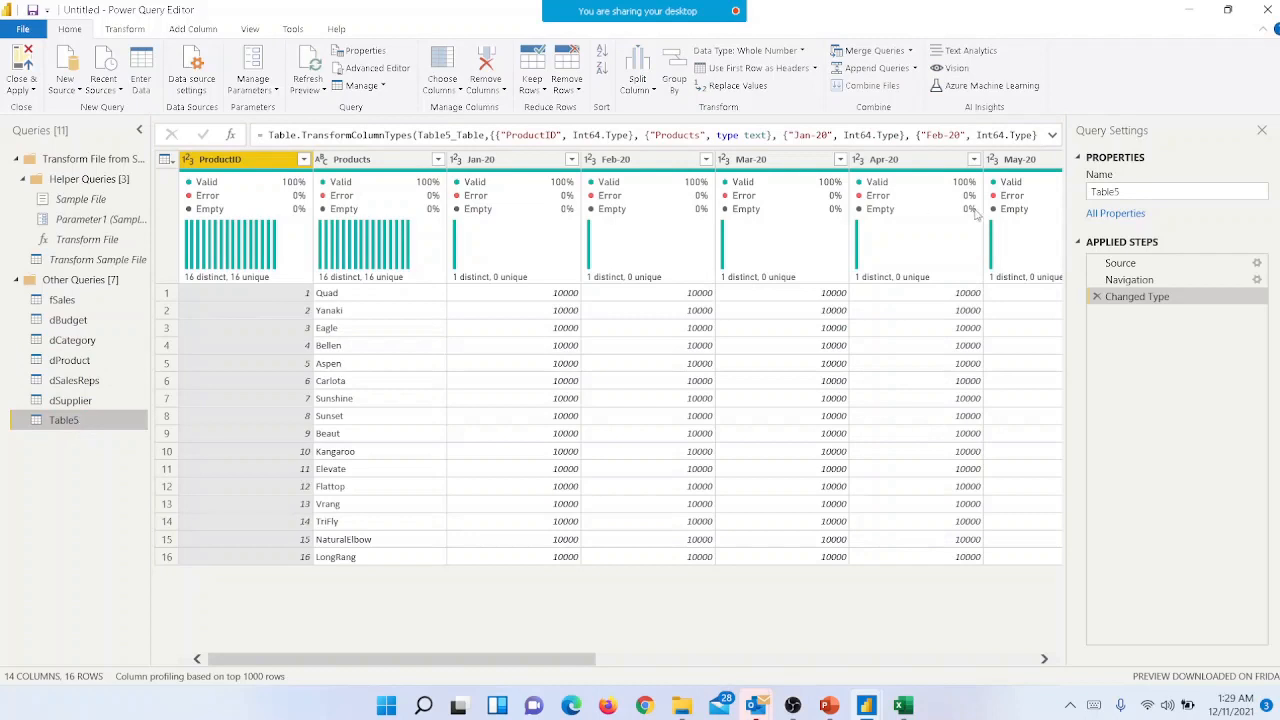
- Try to rename the Table5 query as dBudget
click(1120, 191)
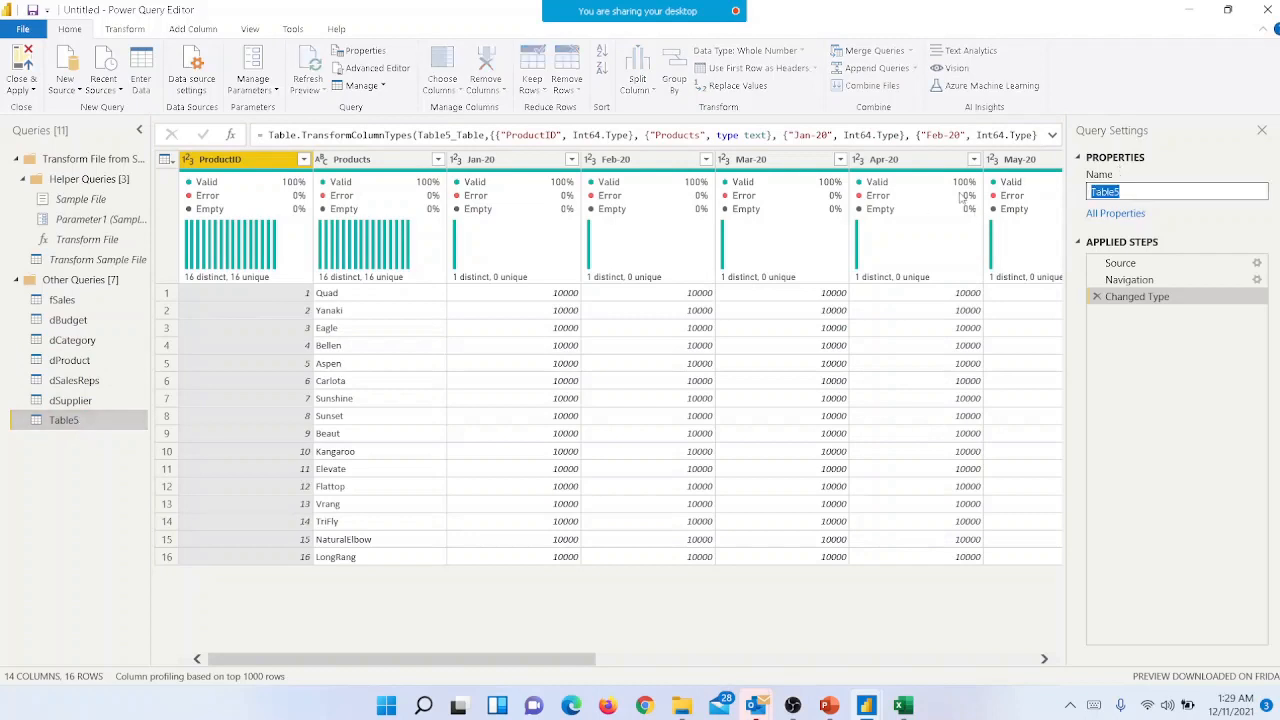
text(dBudget)
key(Return)
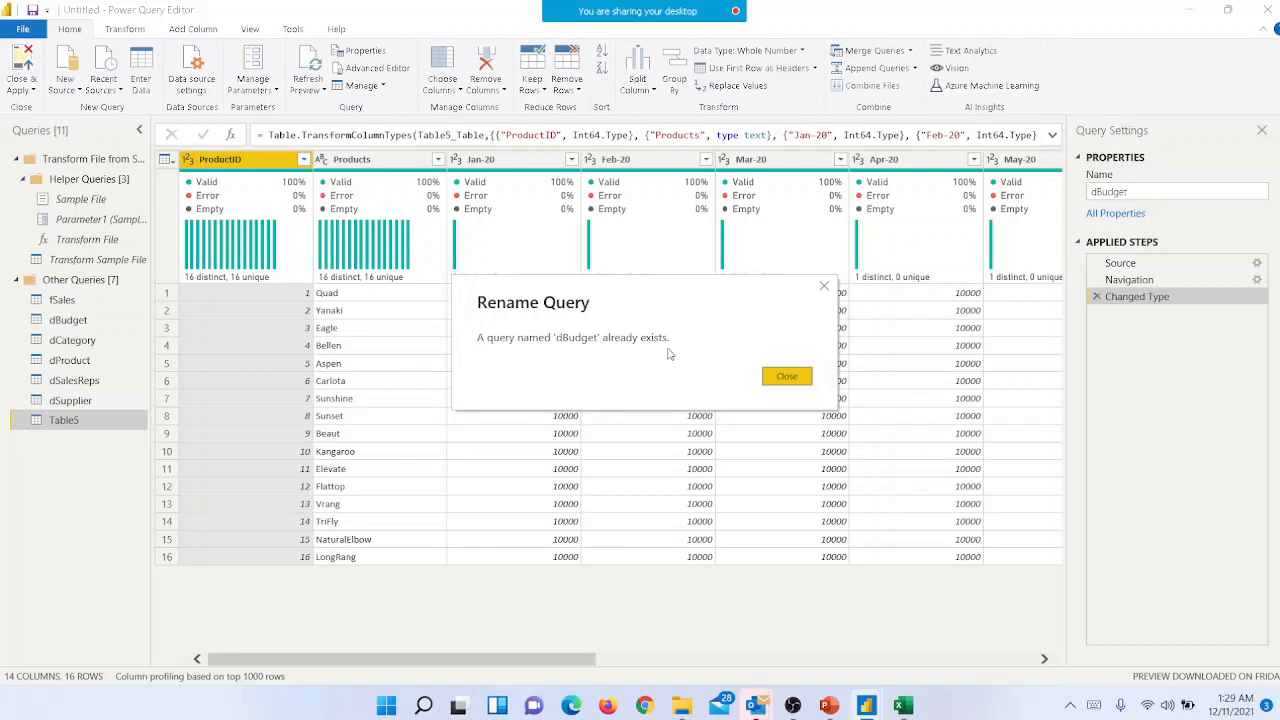
click(789, 377)
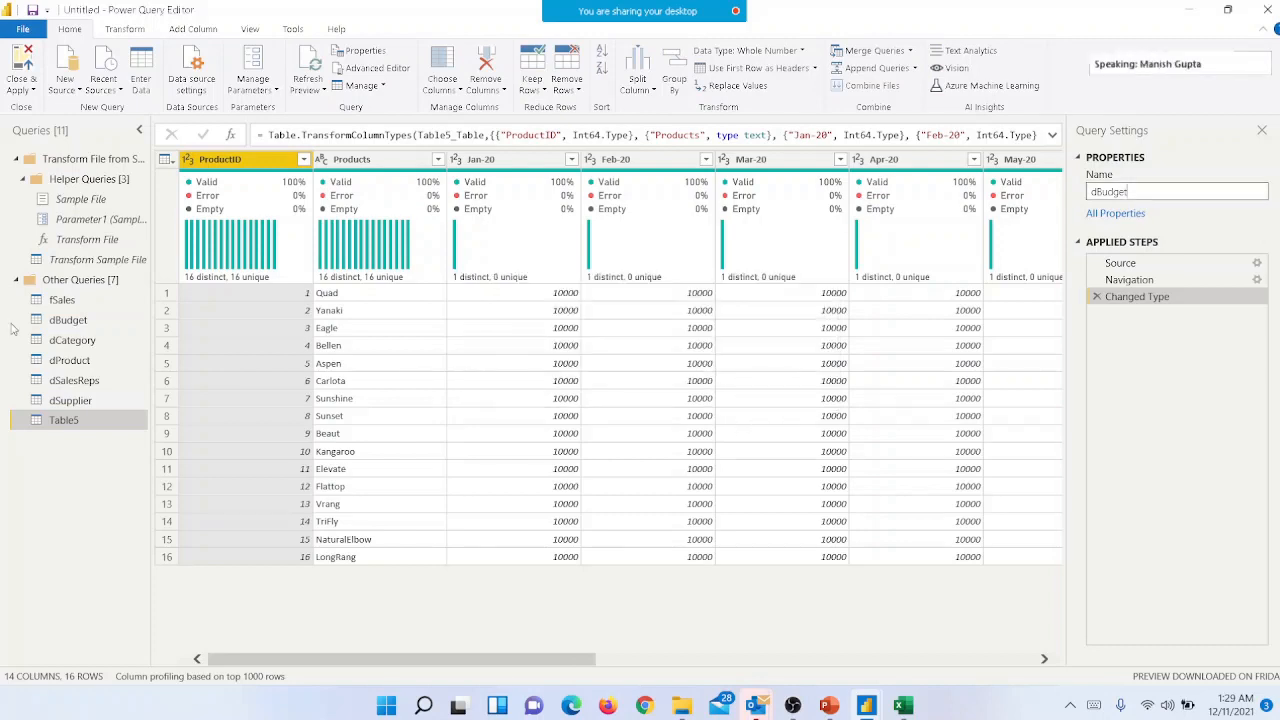
key(Return)
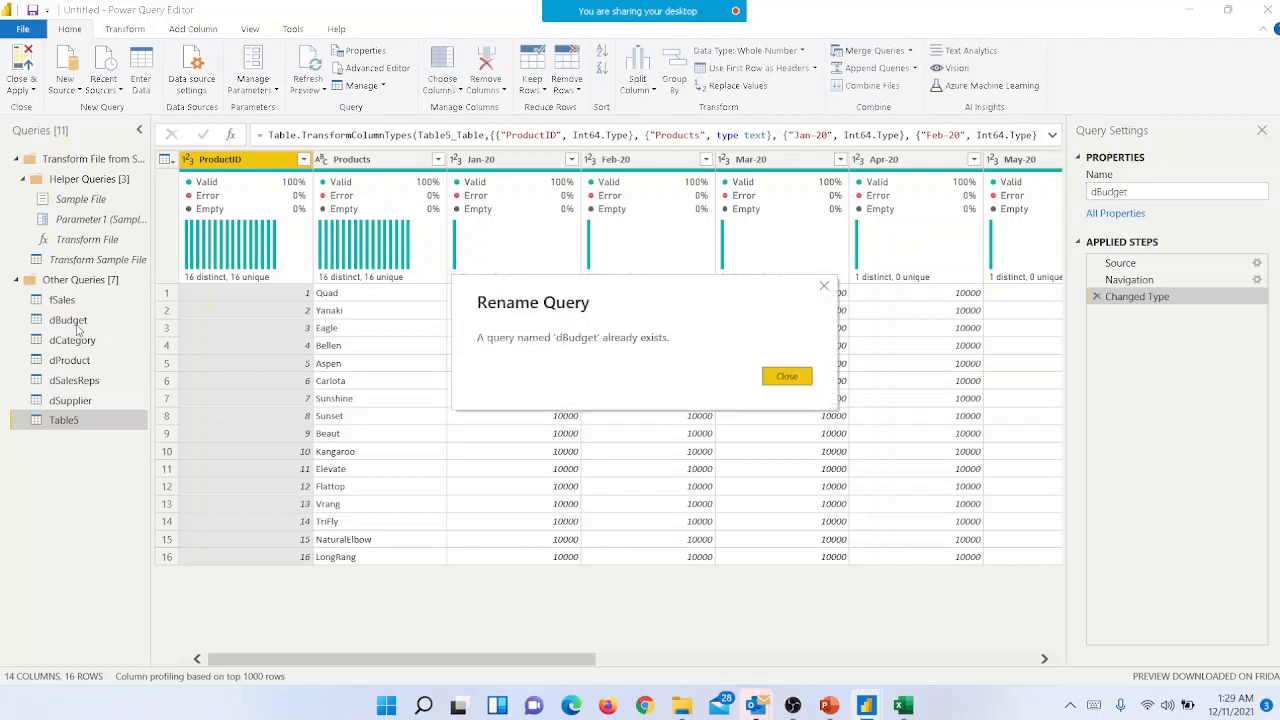
click(787, 376)
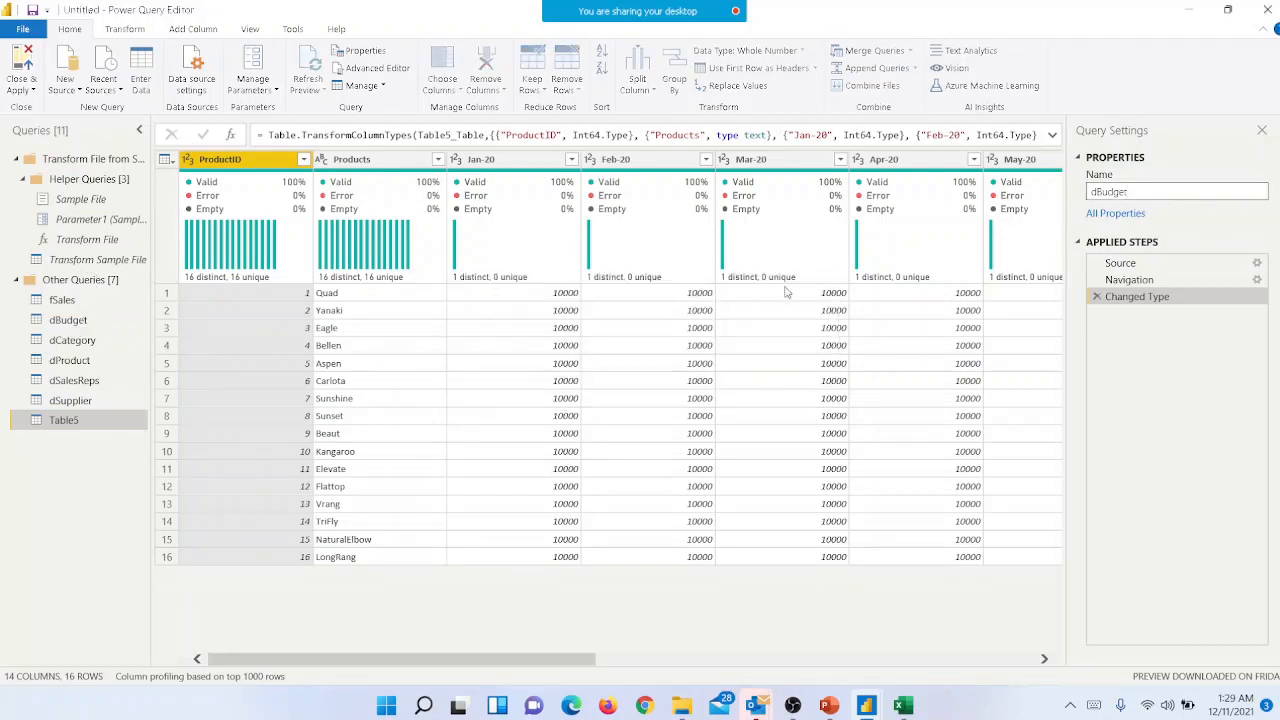
key(Escape)
- Review the rows of the dBudget query and rename it as dBudgetSalesRep
click(68, 321)
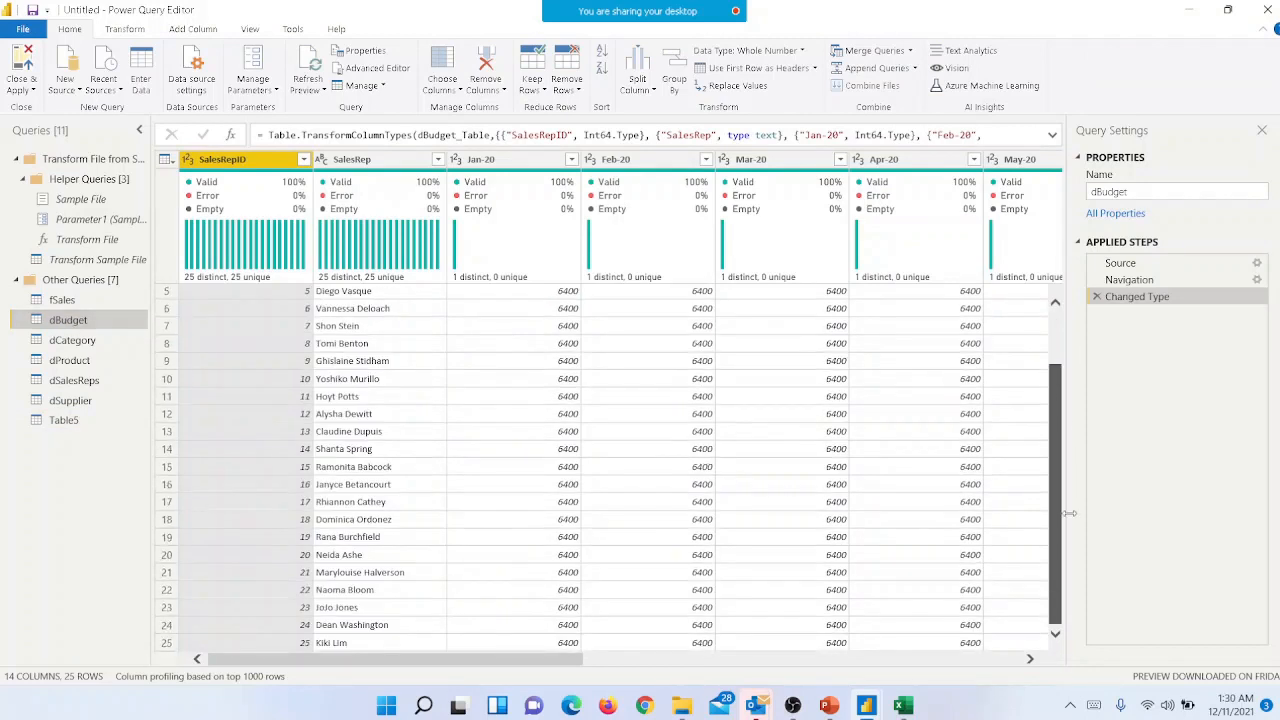
click(1159, 193)
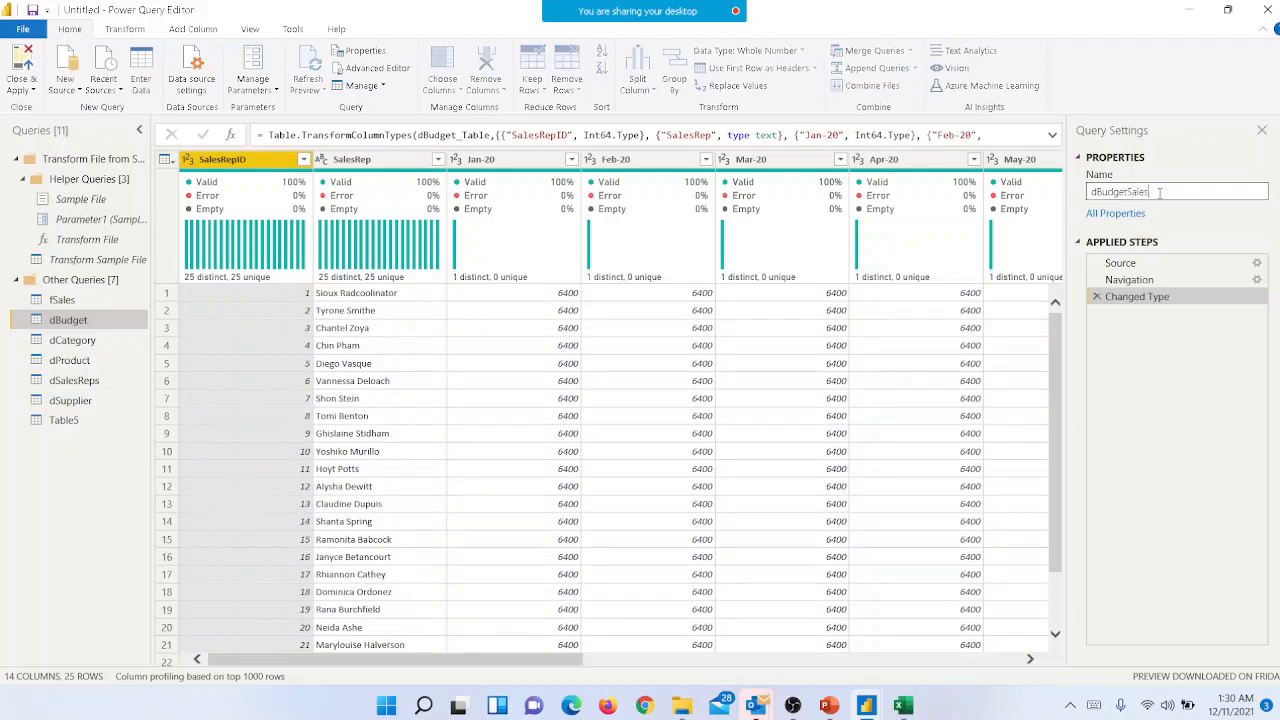
key(Return)
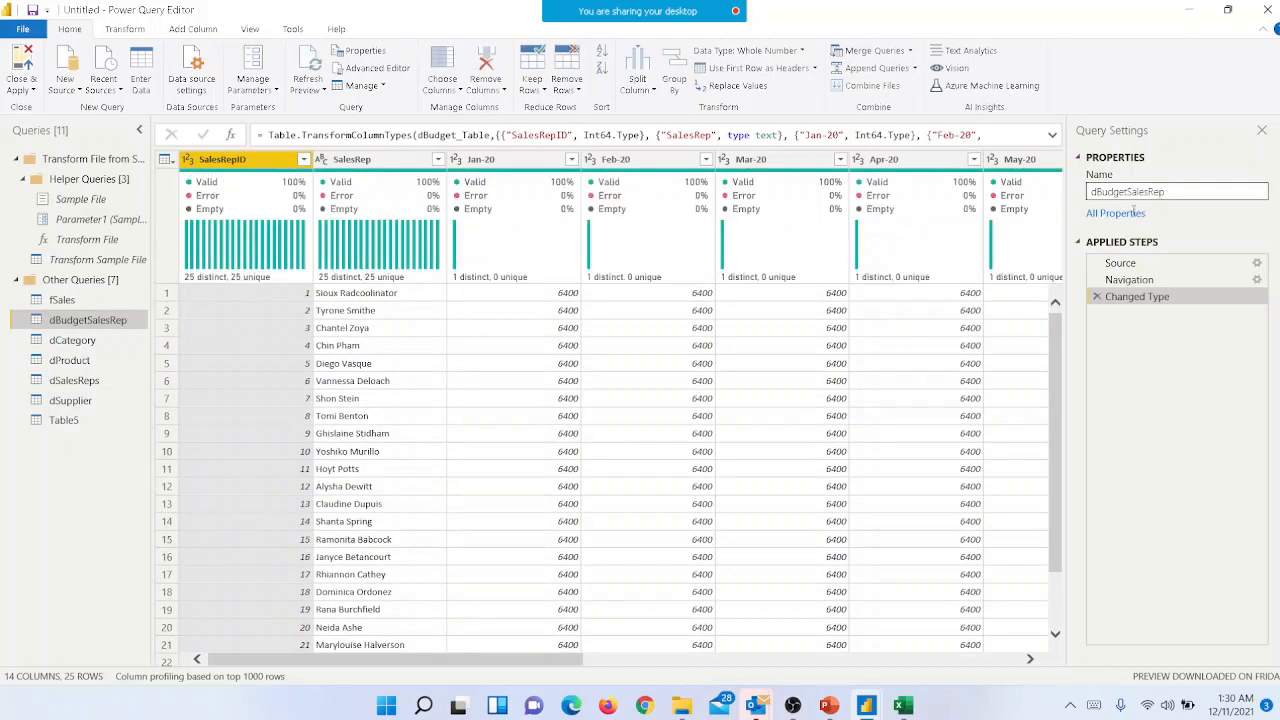
- Rename the Table5 query as dBudgetProduct
click(64, 421)
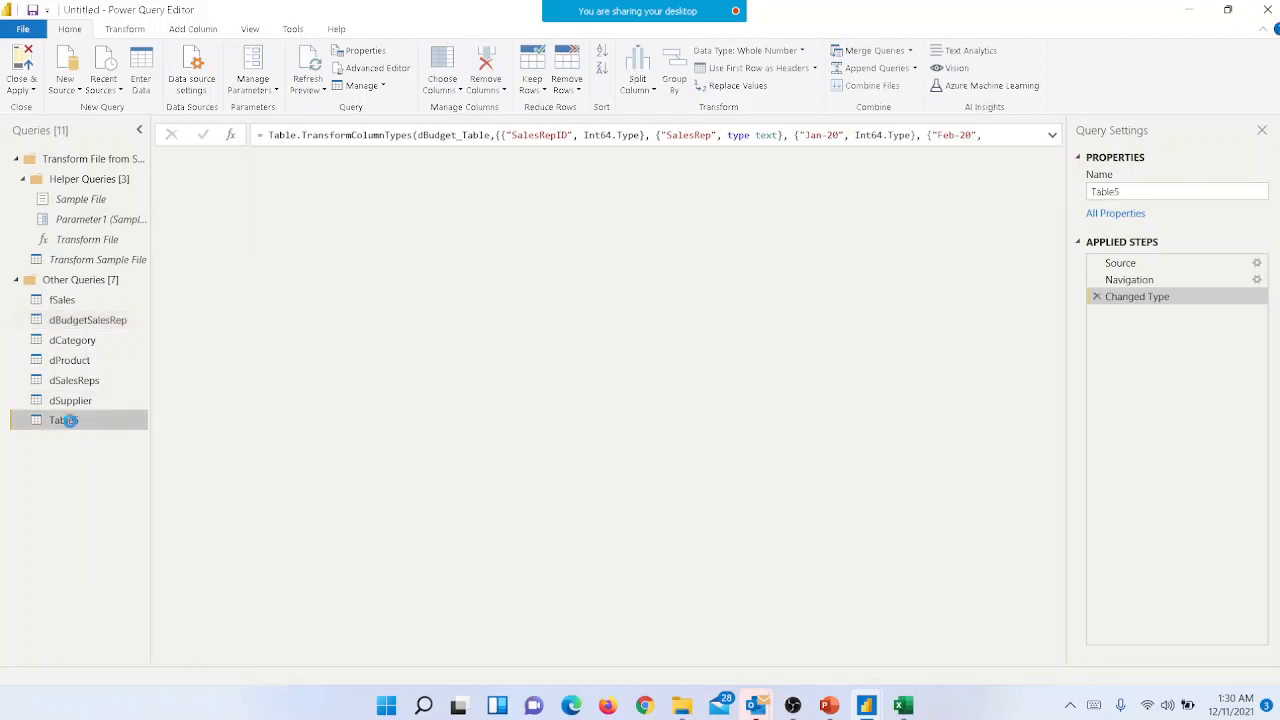
double_click(1150, 195)
text(dBudgetProduct)
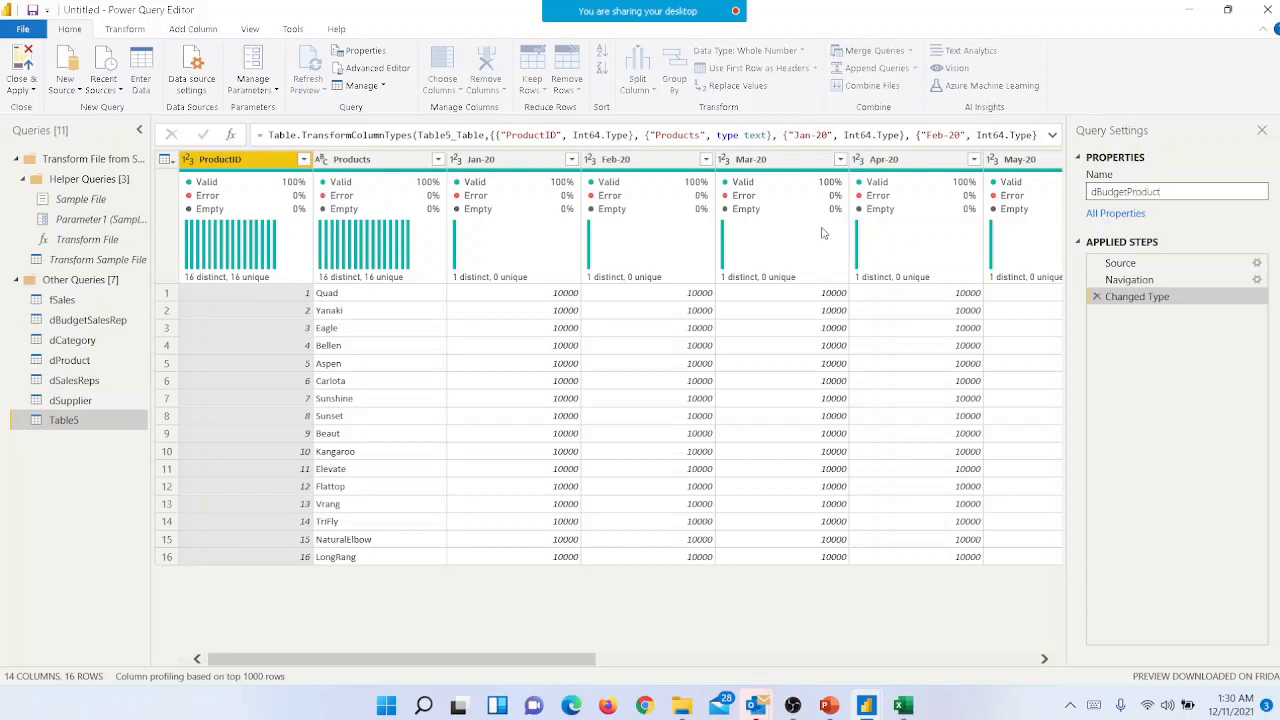
key(Return)
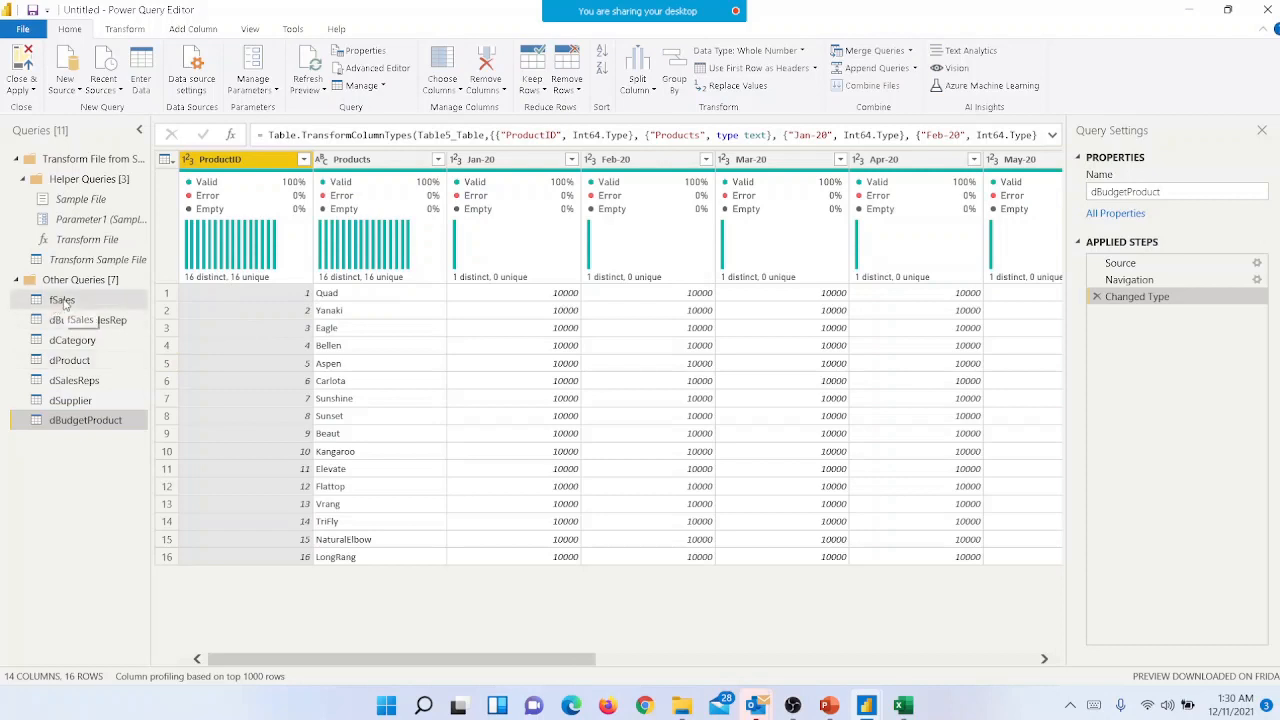
- Check the dBudgetSalesRep, dCategory, dProduct and dSalesReps queries, and close the query editor with all changes applied
click(110, 320)
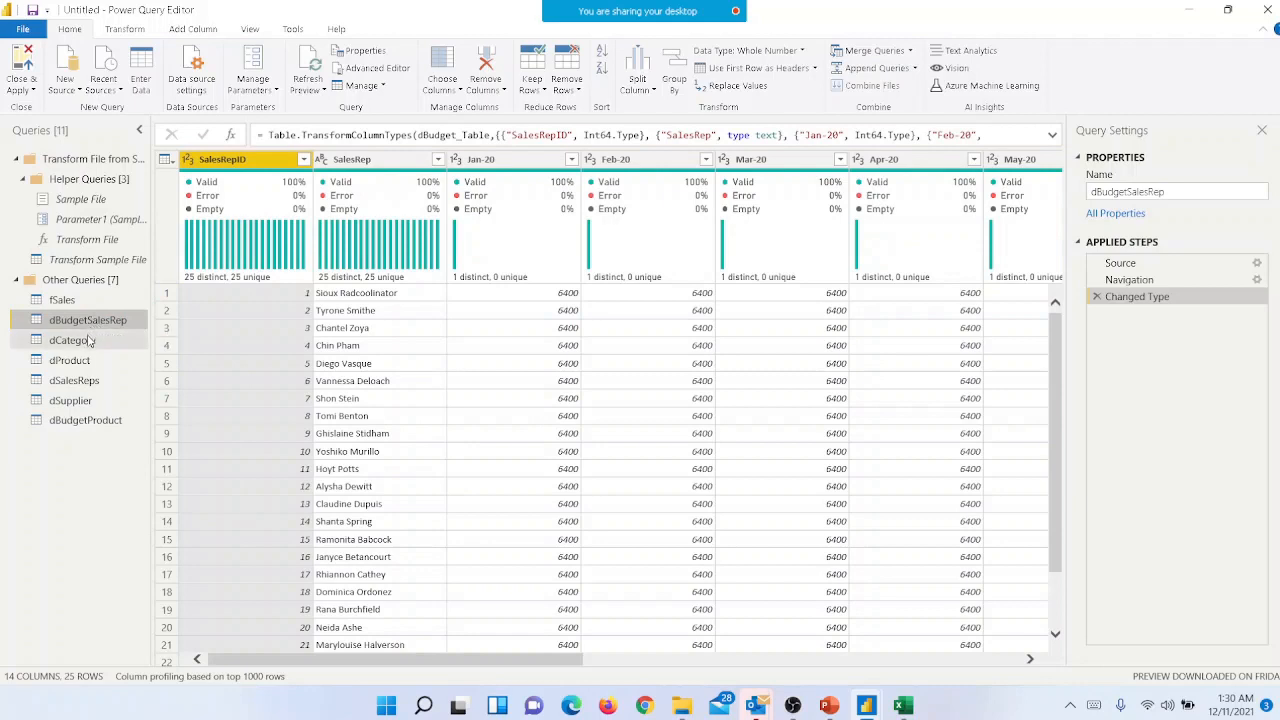
click(84, 340)
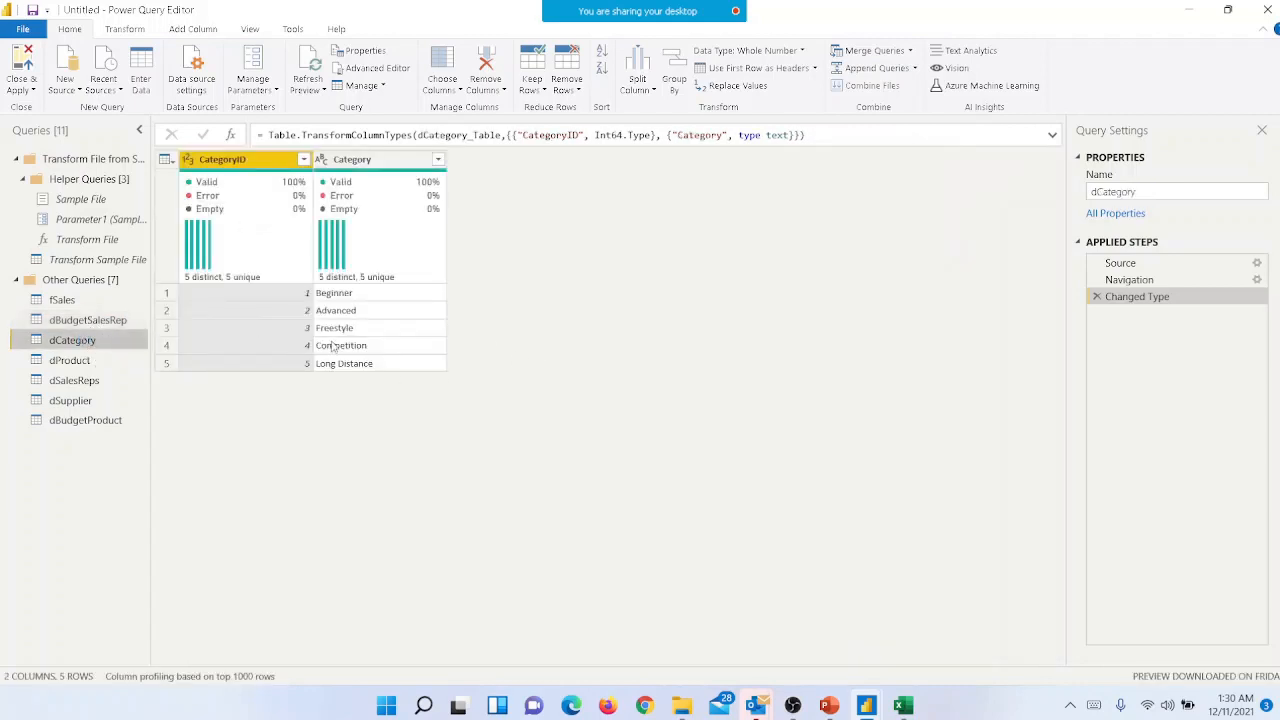
click(98, 368)
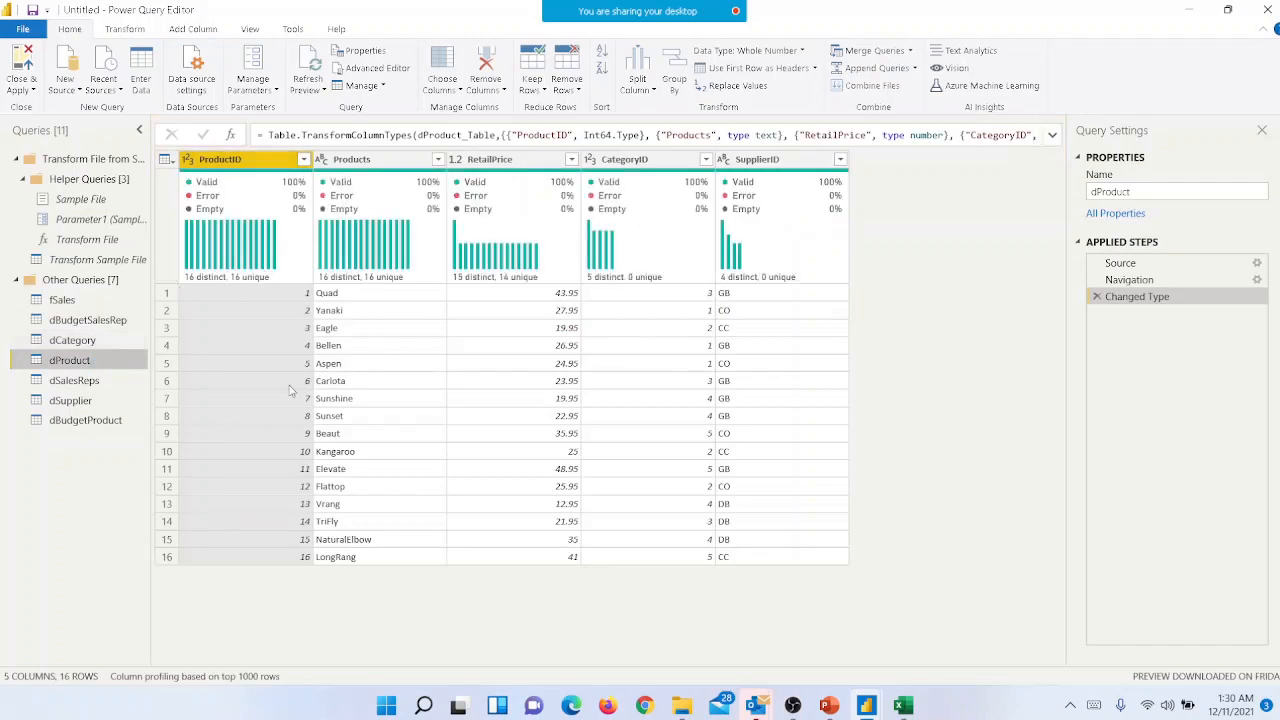
click(92, 384)
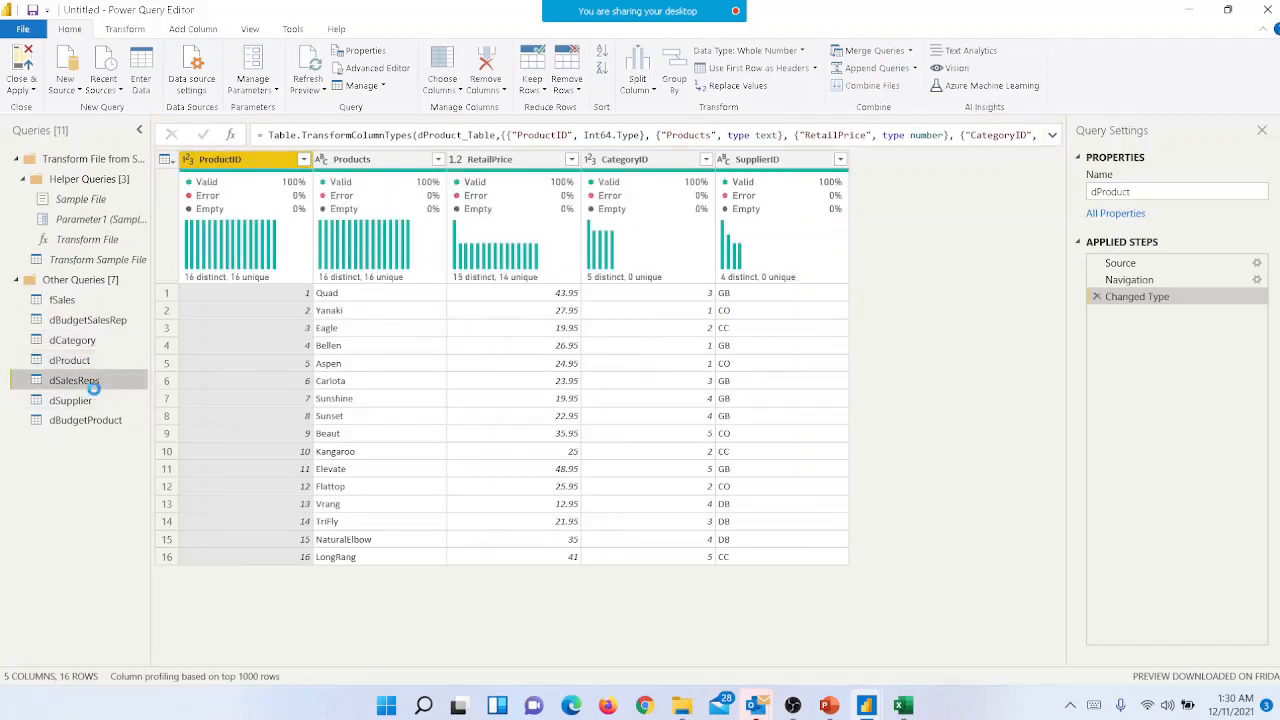
click(20, 92)
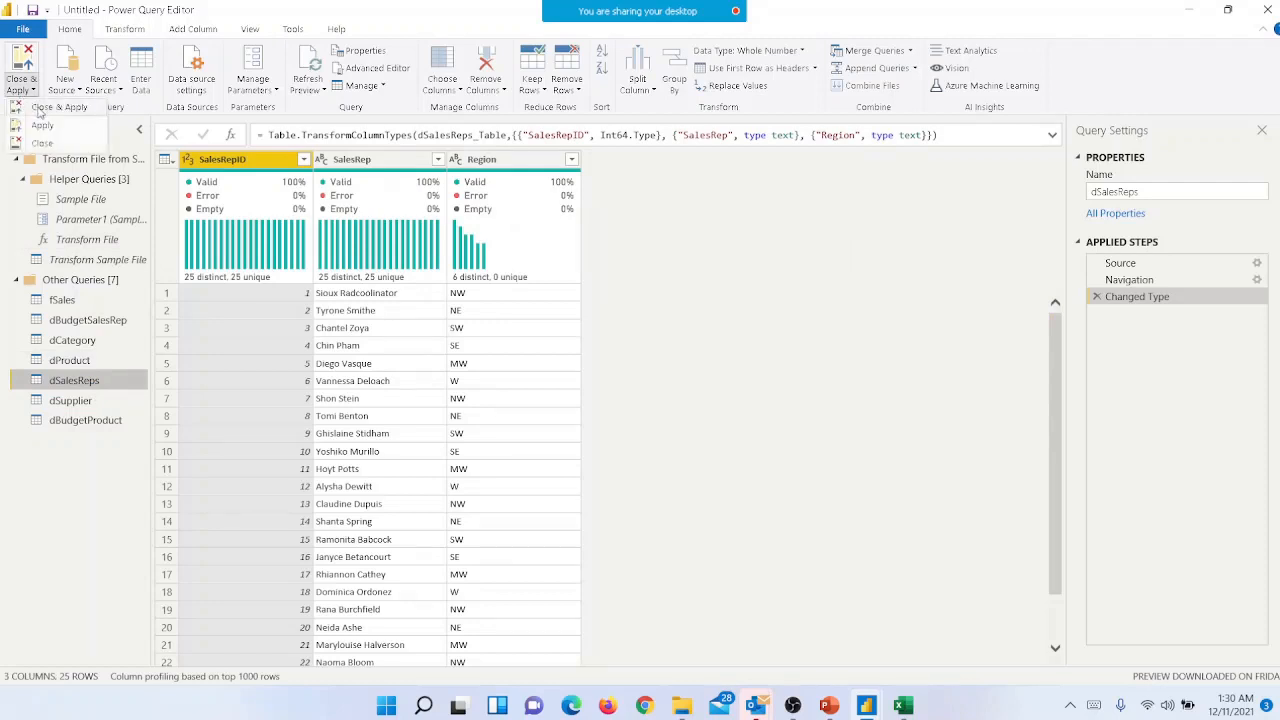
click(40, 108)
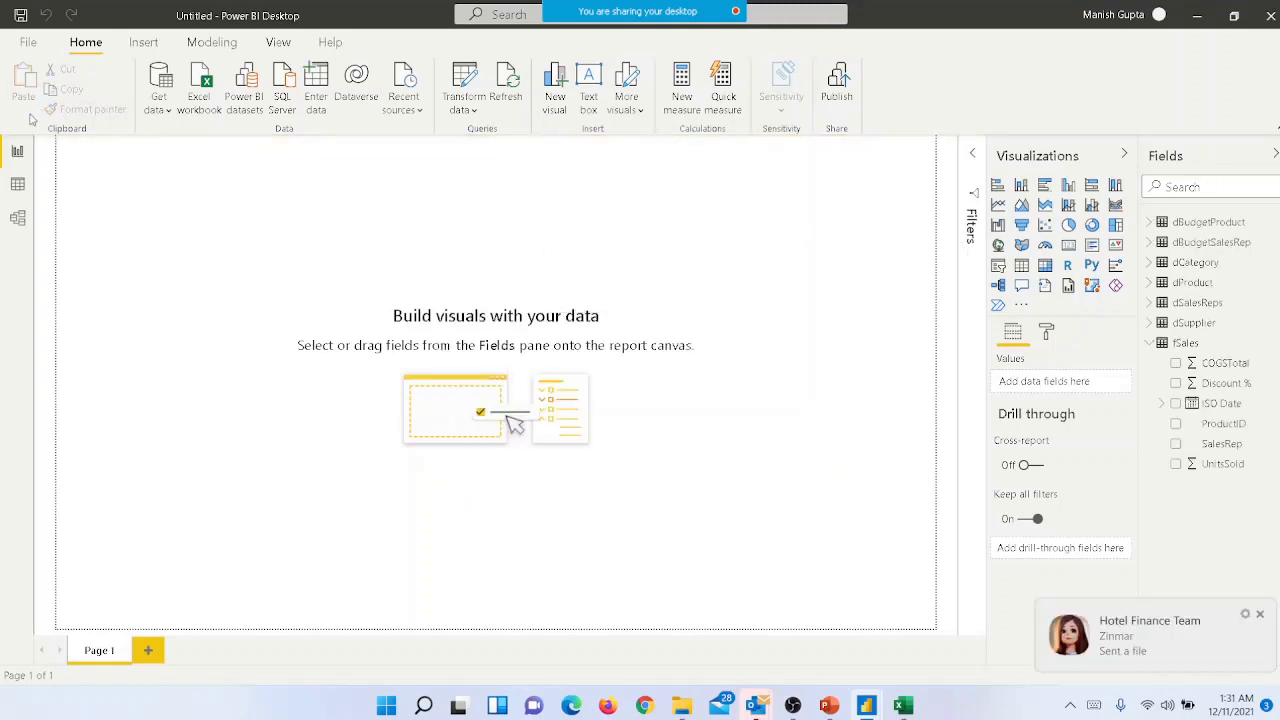
- Open the model diagram, widen its canvas and look over the relationships between the fact, dimension and budget tables
click(18, 220)
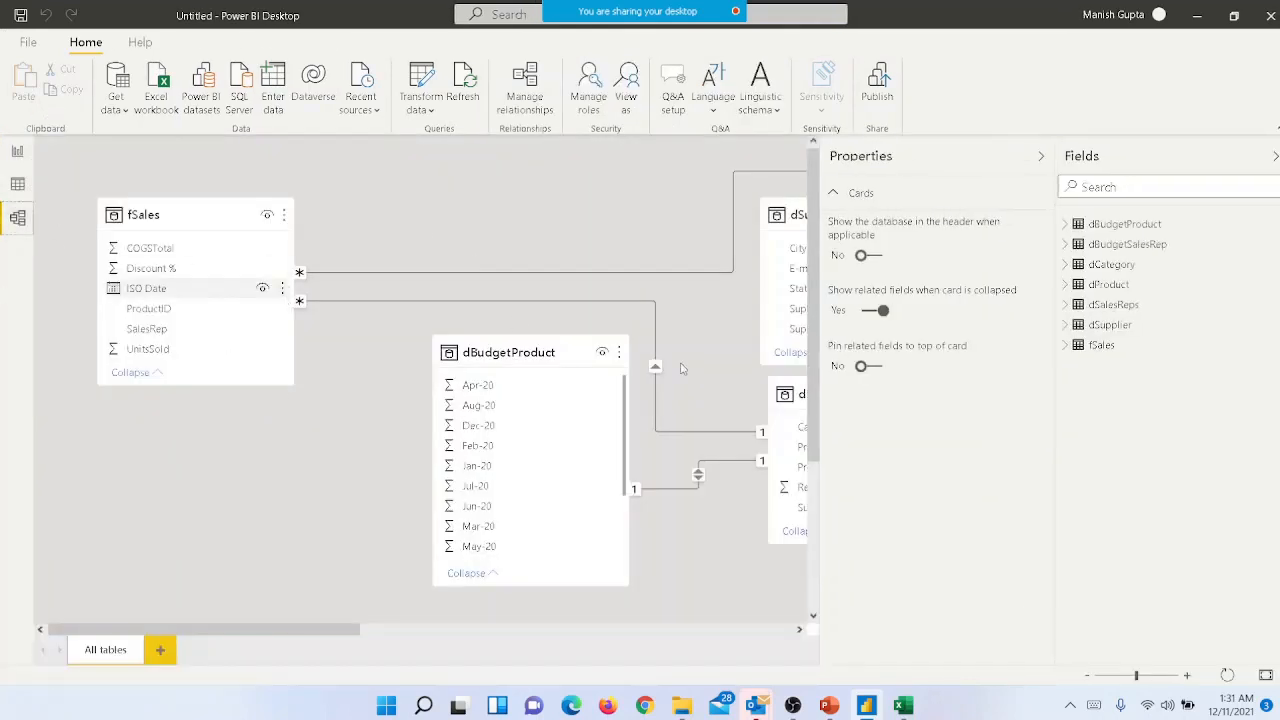
drag(820, 326, 988, 324)
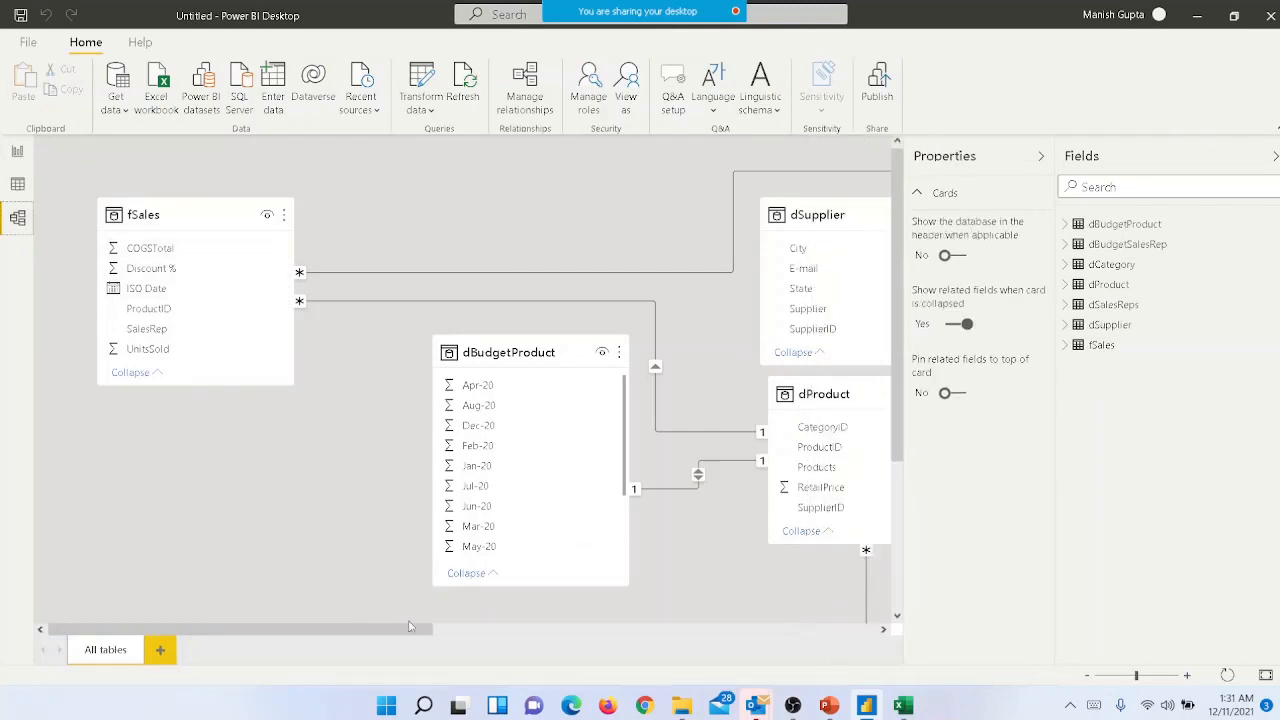
right_click(697, 627)
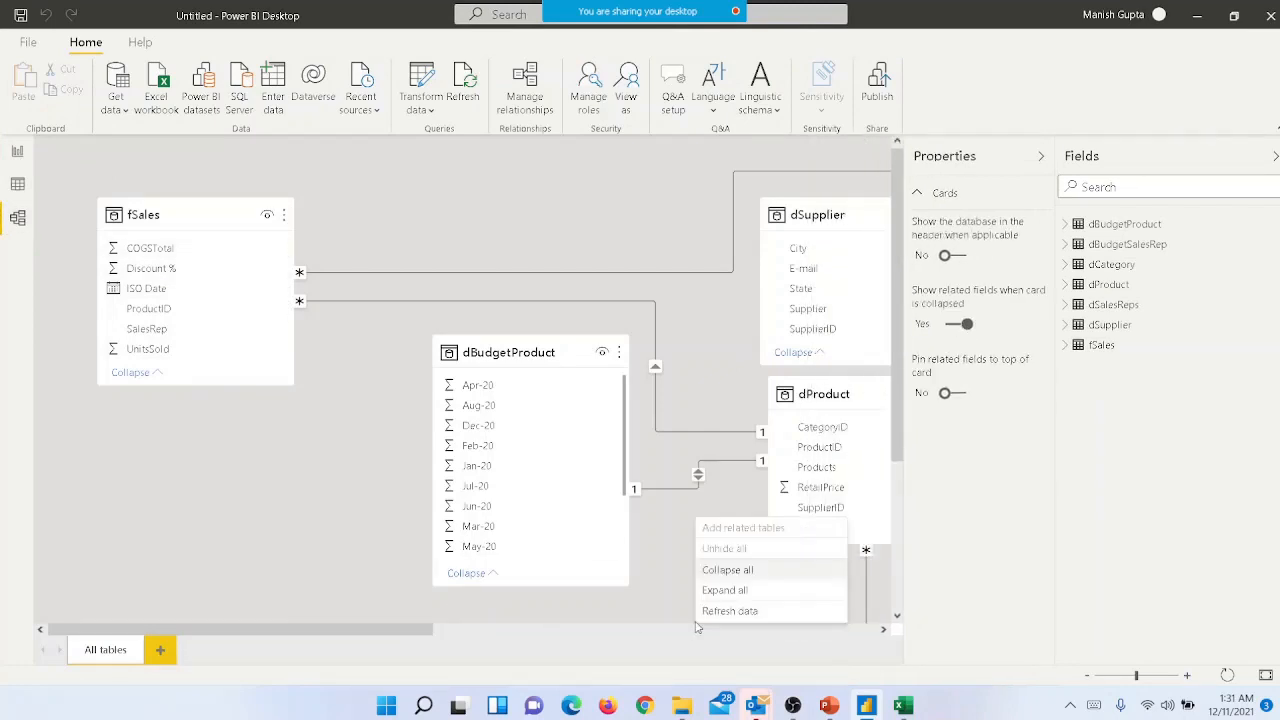
click(617, 632)
click(558, 632)
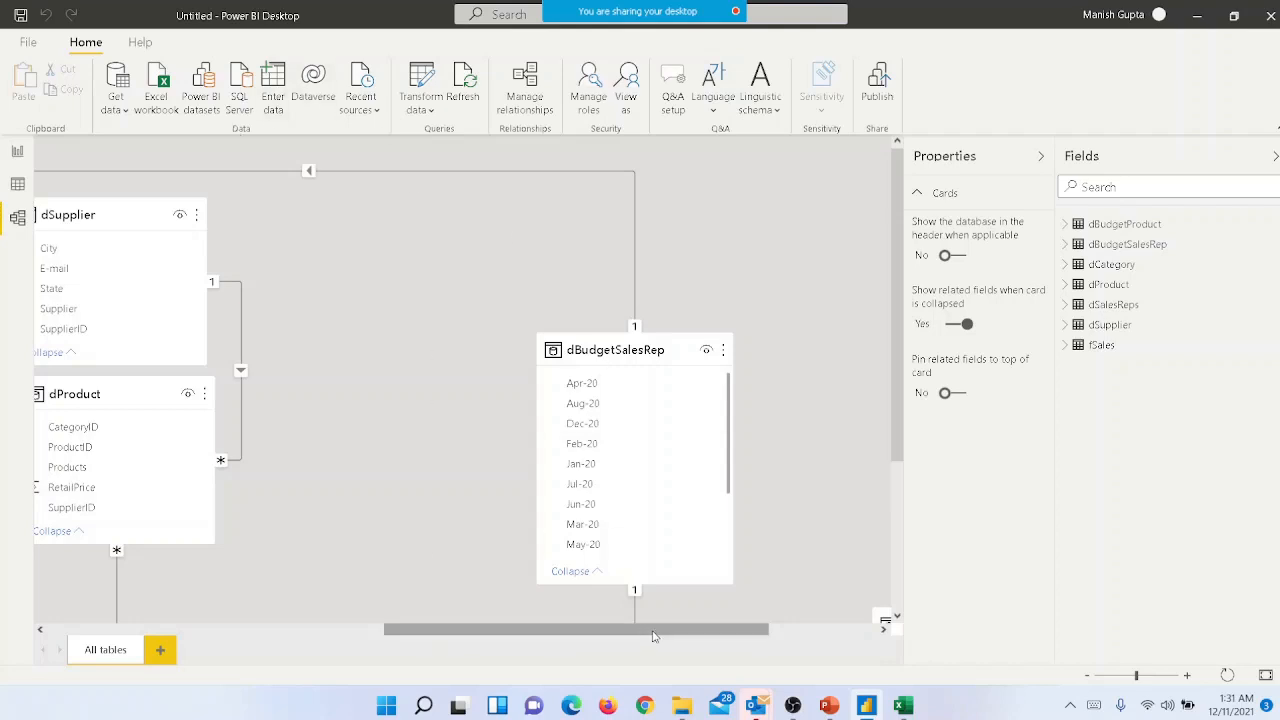
drag(670, 635, 357, 614)
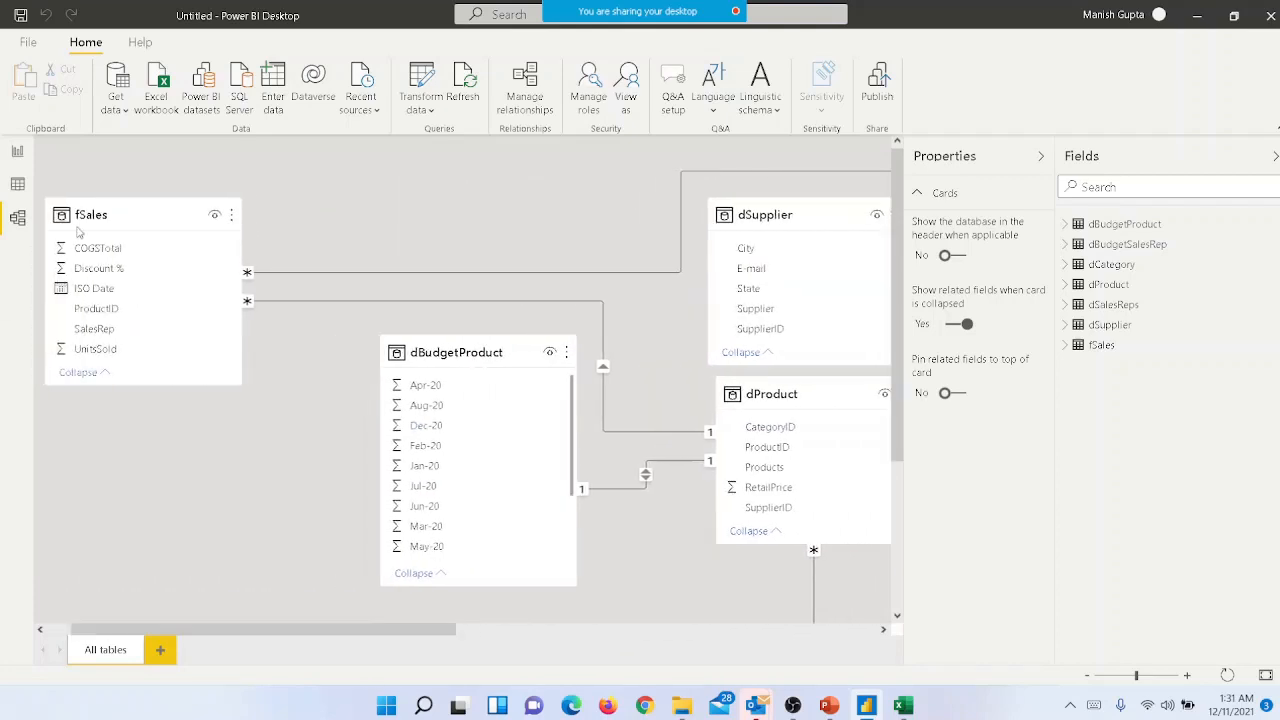
- Move the fSales table close to dSupplier in the diagram and collapse the Fields and Properties panes for more room
drag(119, 214, 493, 156)
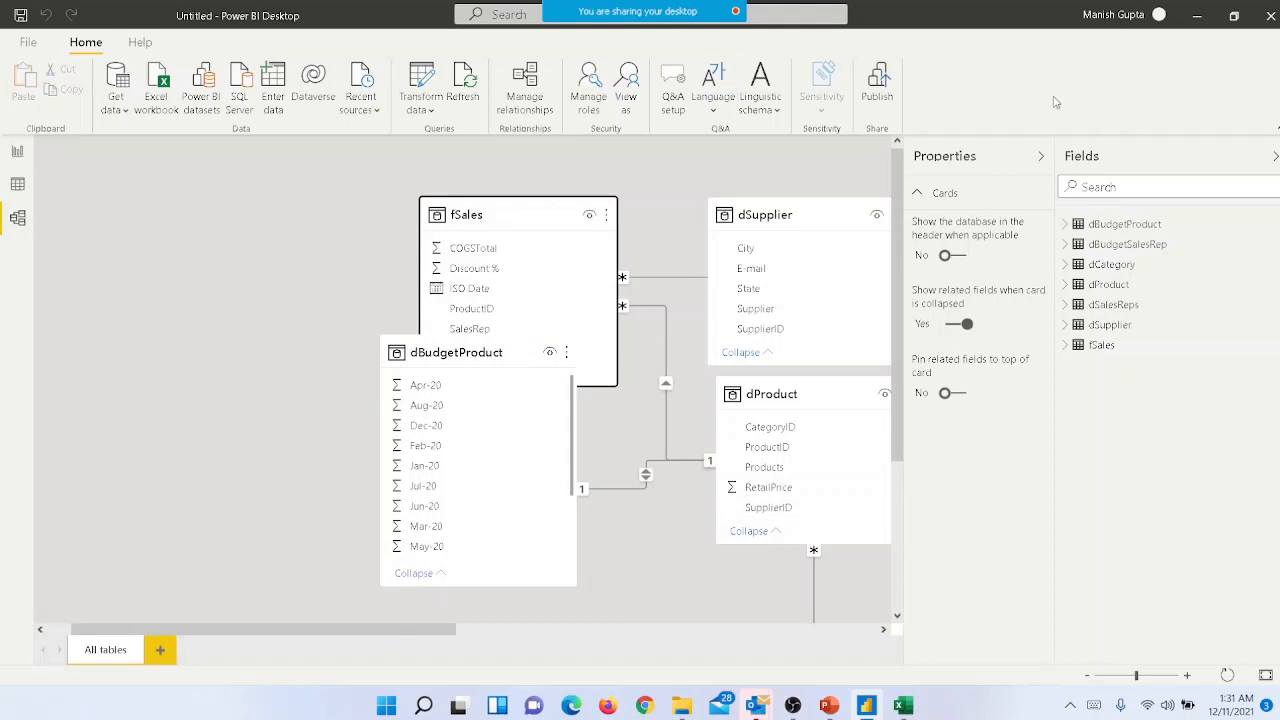
click(1275, 158)
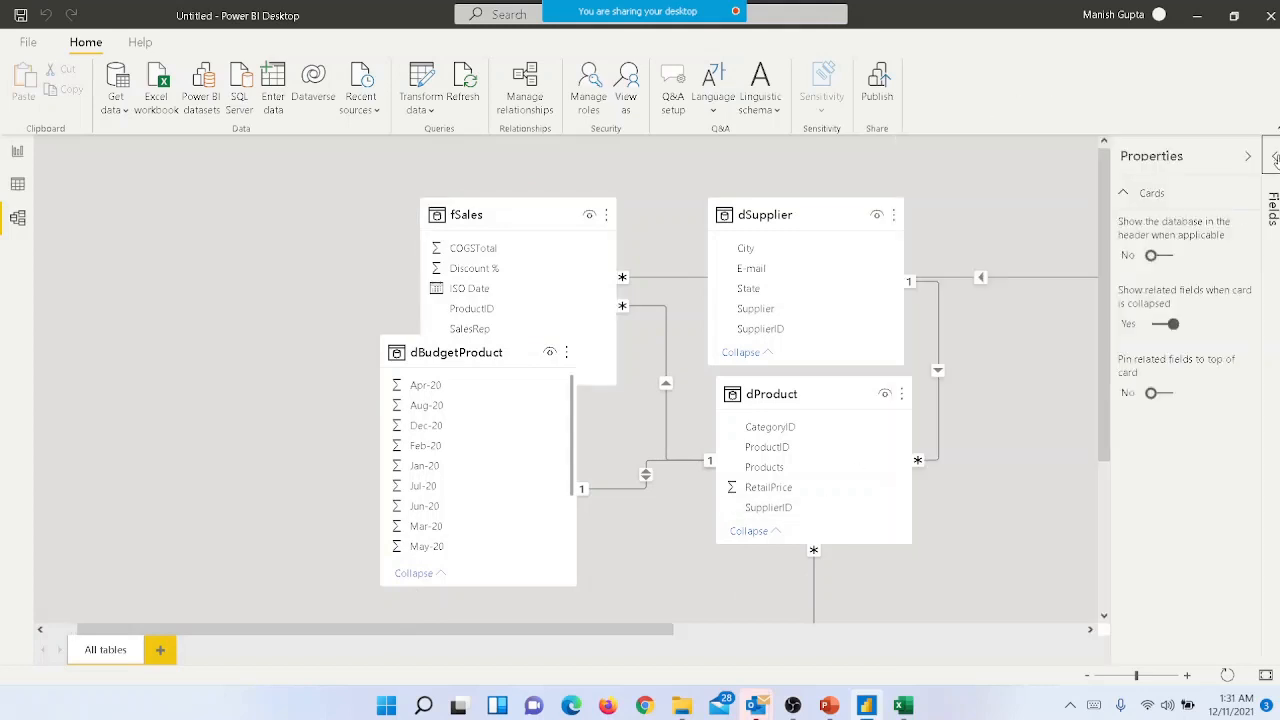
click(1248, 157)
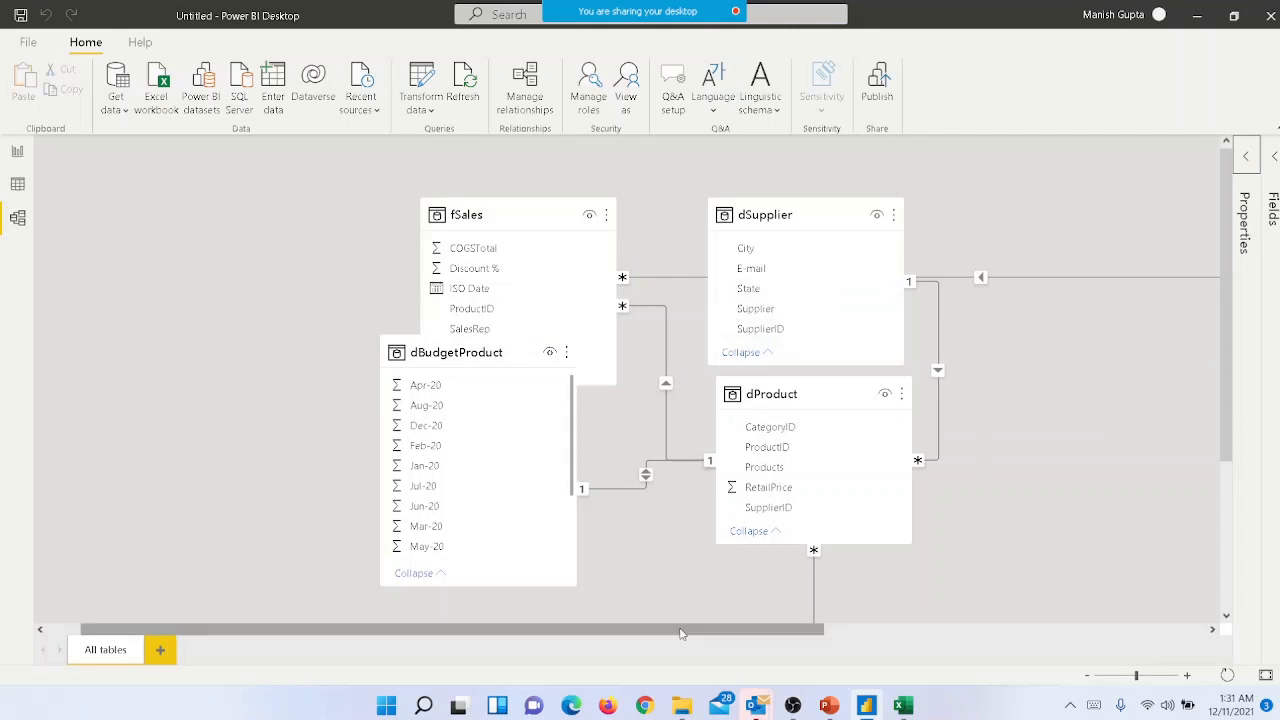
- Place dSupplier to the left of fSales and line up dProduct and dBudgetProduct to its right in the diagram
drag(680, 632, 645, 632)
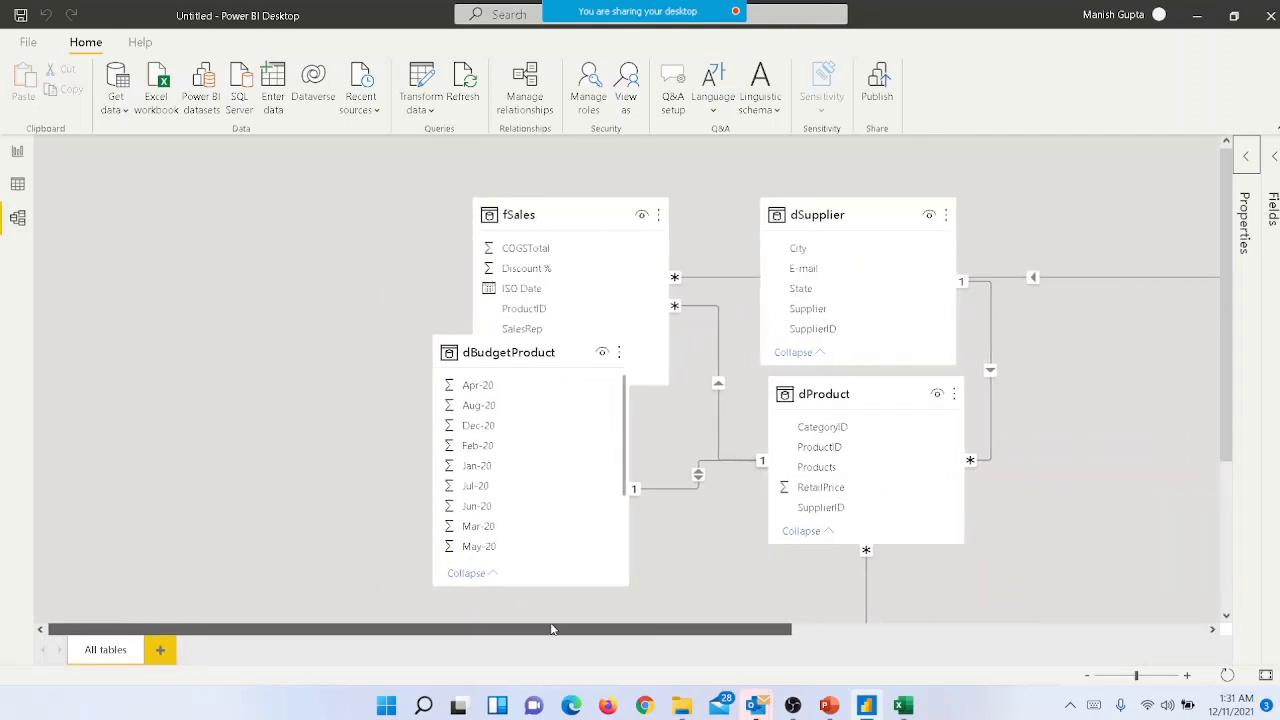
click(836, 222)
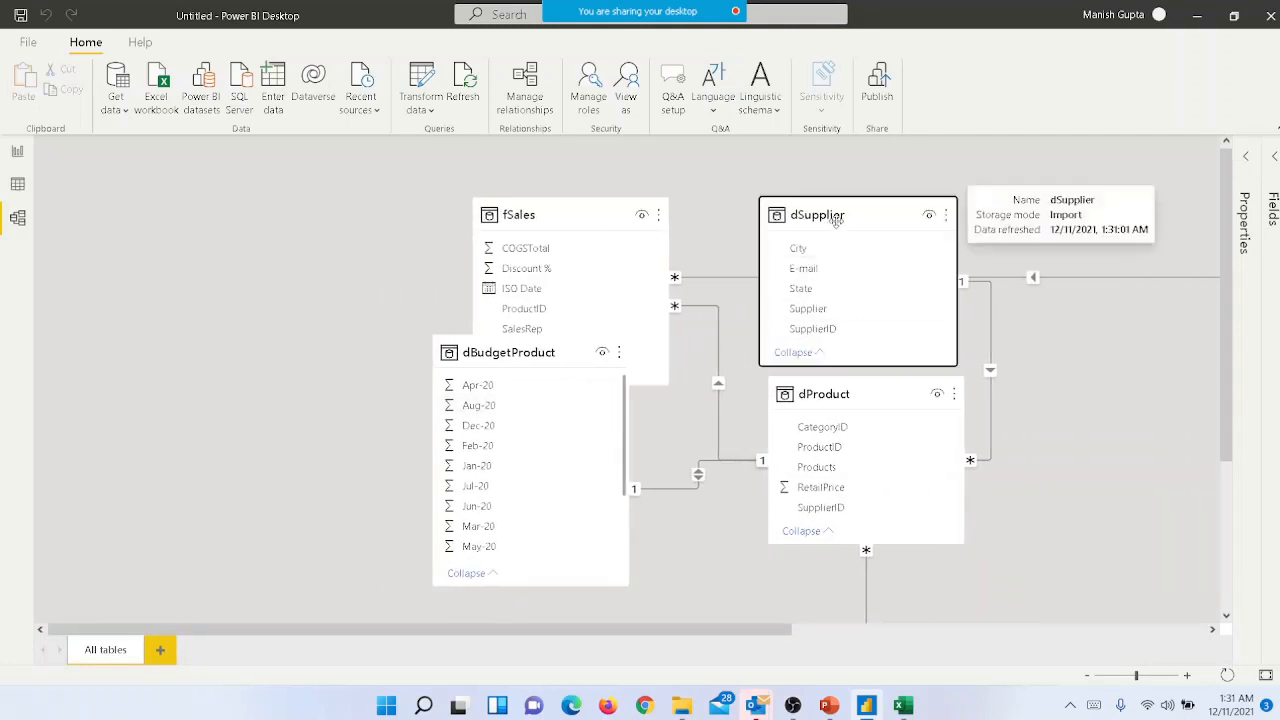
drag(836, 222, 94, 182)
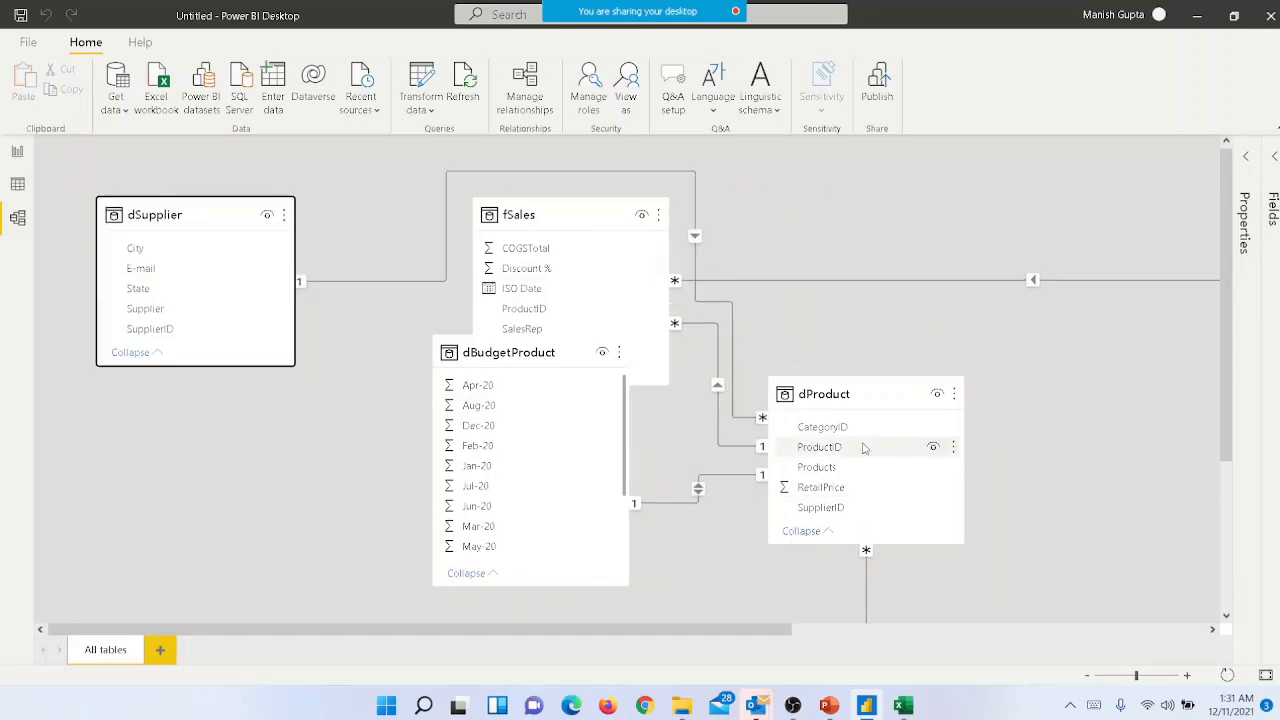
drag(851, 394, 900, 162)
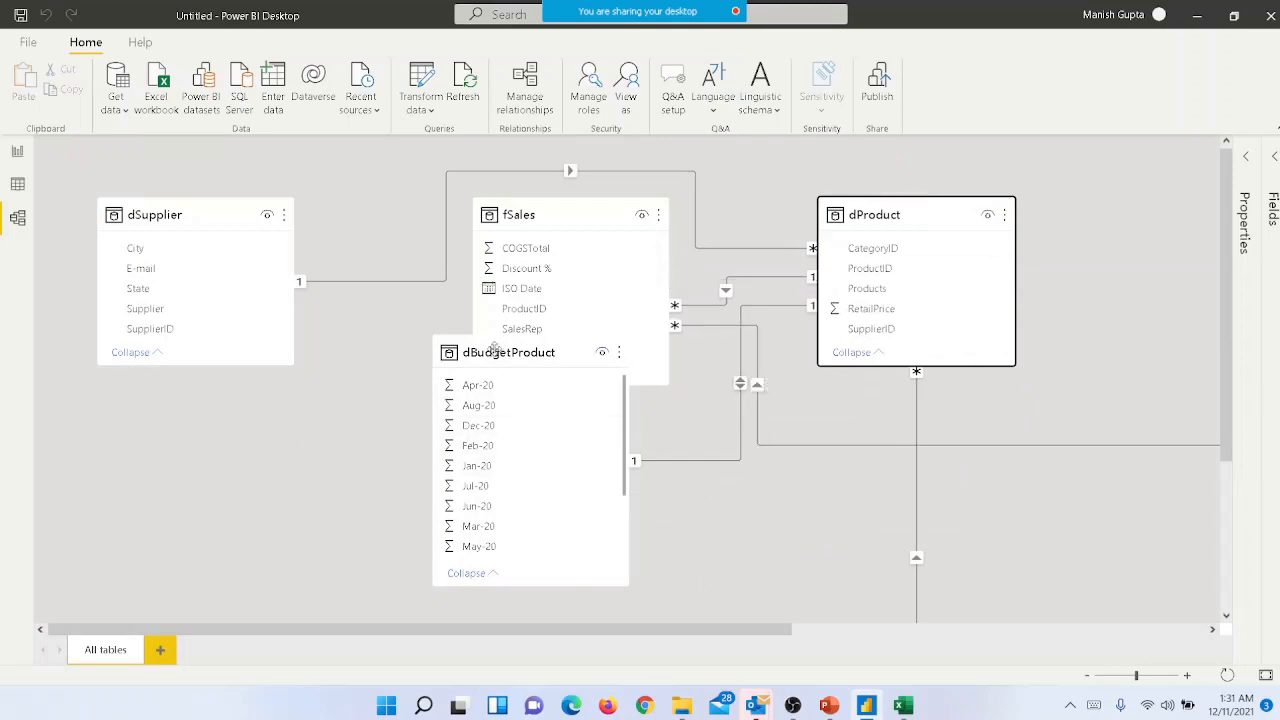
click(493, 347)
drag(493, 347, 1096, 164)
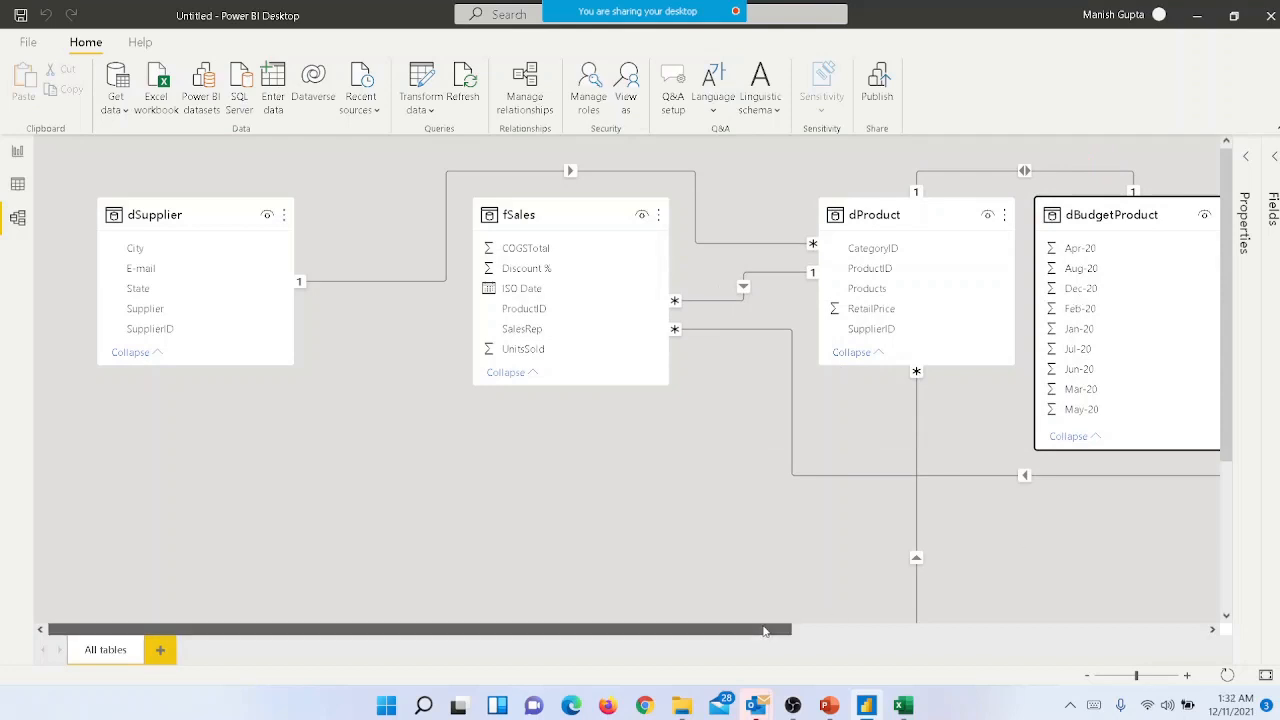
- Move the dBudgetSalesRep table below the gap between dSupplier and fSales
drag(764, 625, 950, 625)
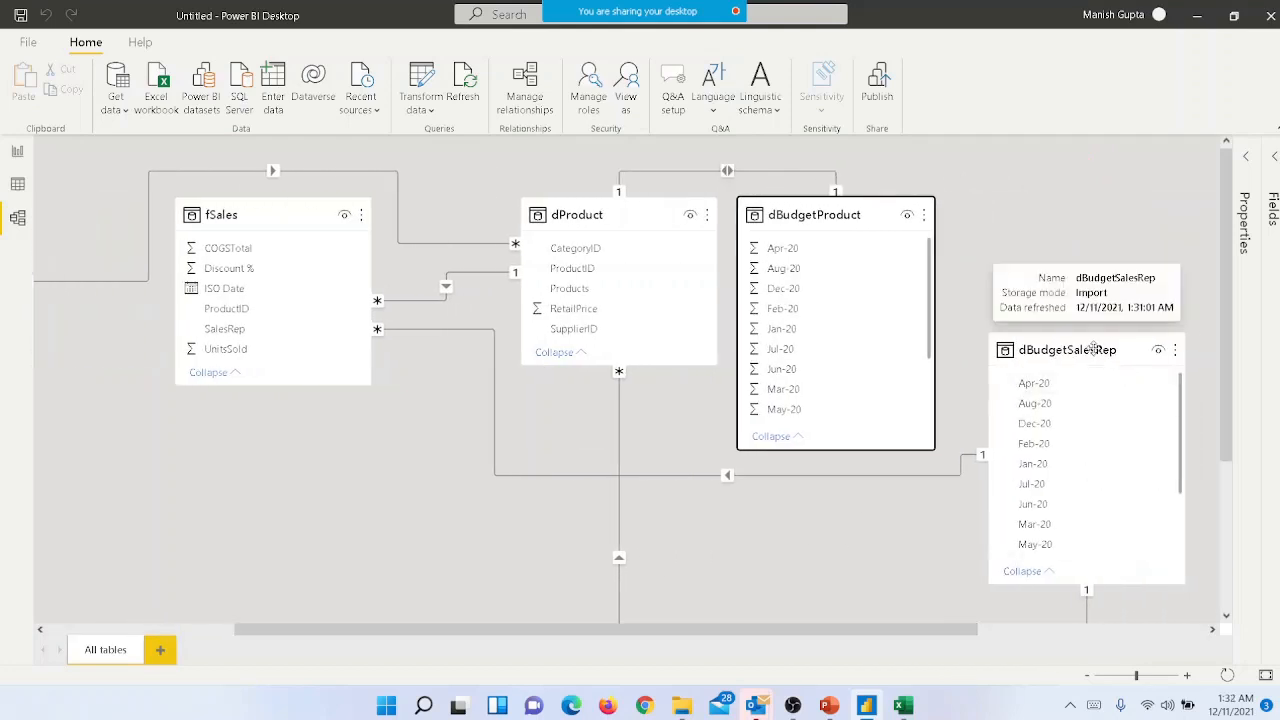
drag(1096, 349, 111, 452)
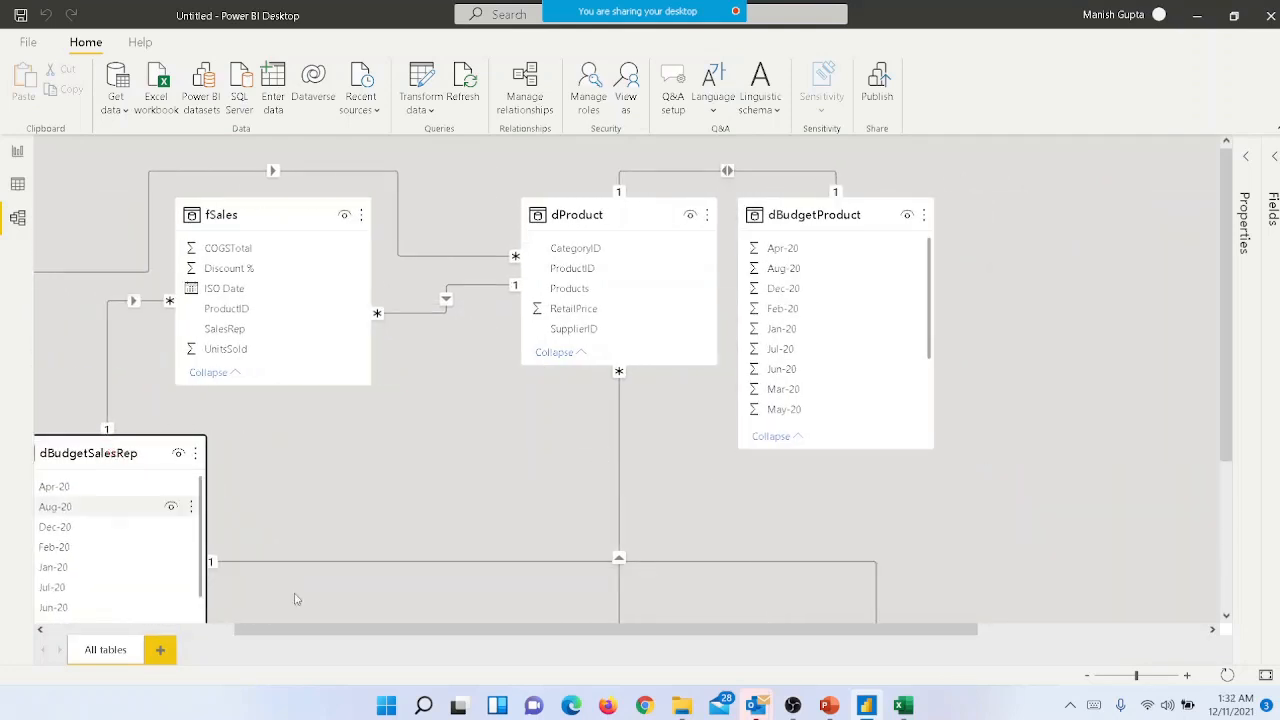
drag(447, 640, 228, 645)
drag(375, 453, 265, 461)
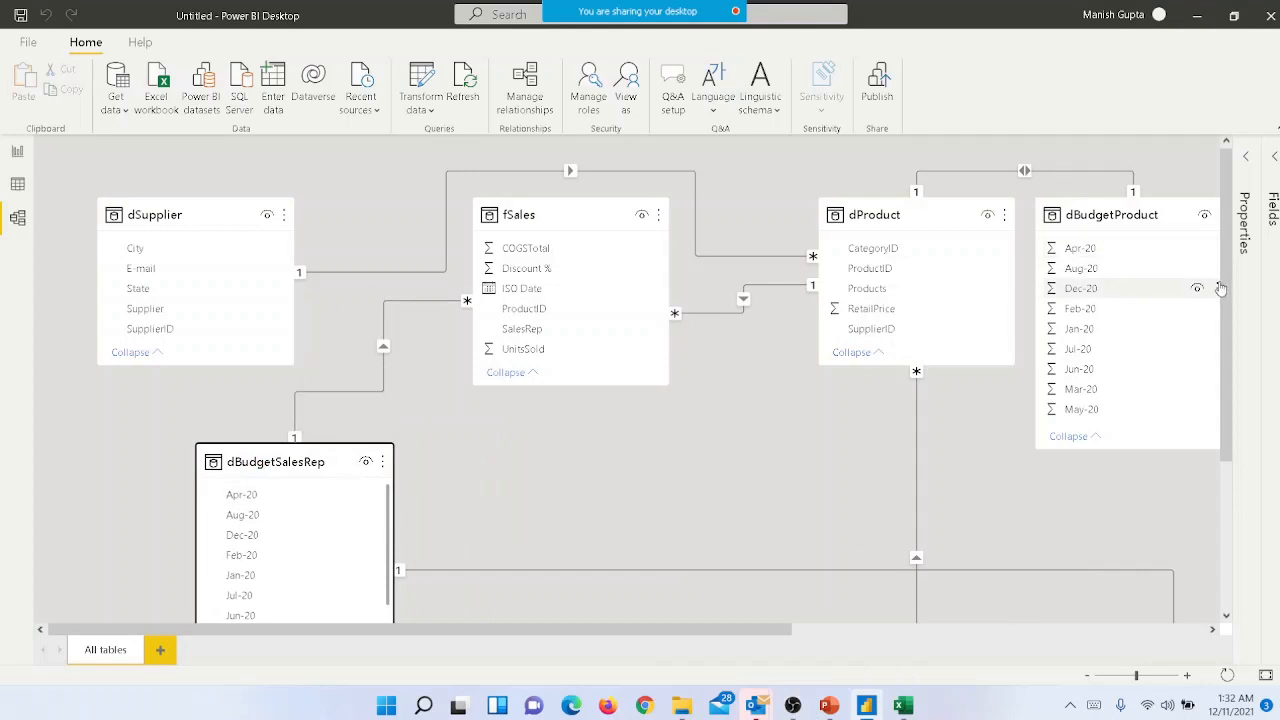
- Move dCategory just below dProduct and place dSalesReps below fSales, between dBudgetSalesRep and dCategory
scroll(1228, 296, down, 5)
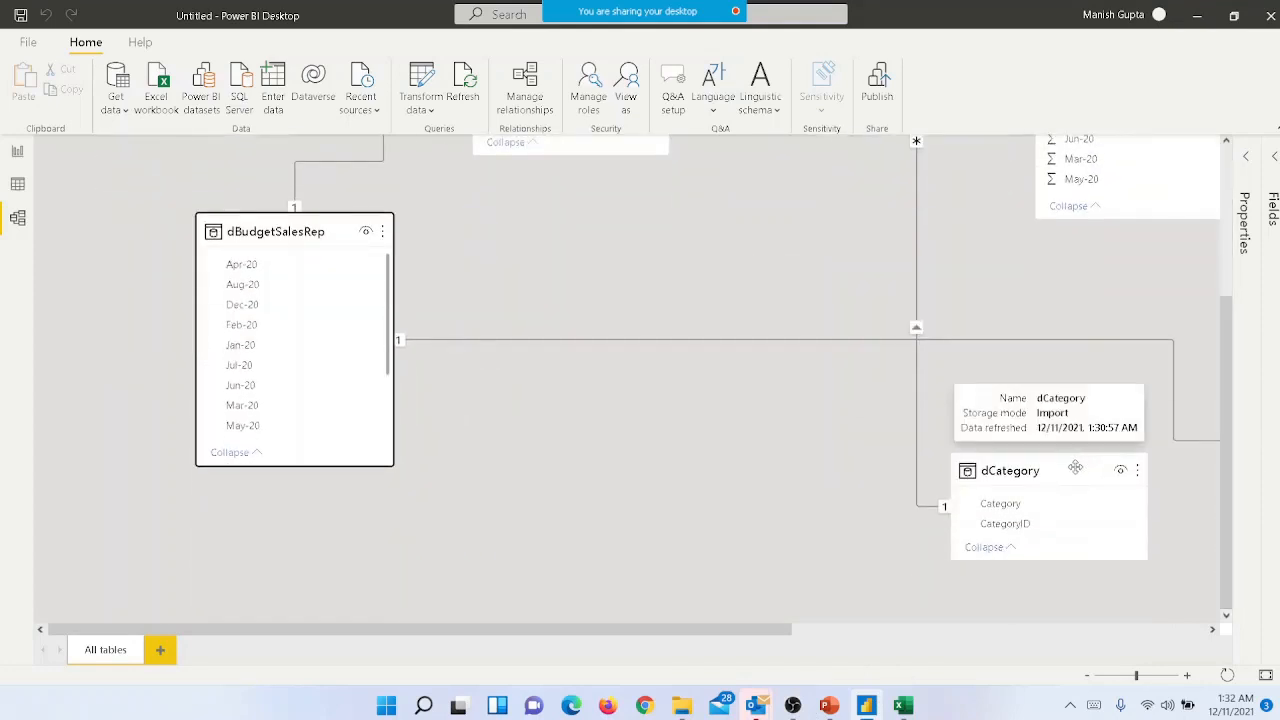
drag(1075, 466, 864, 270)
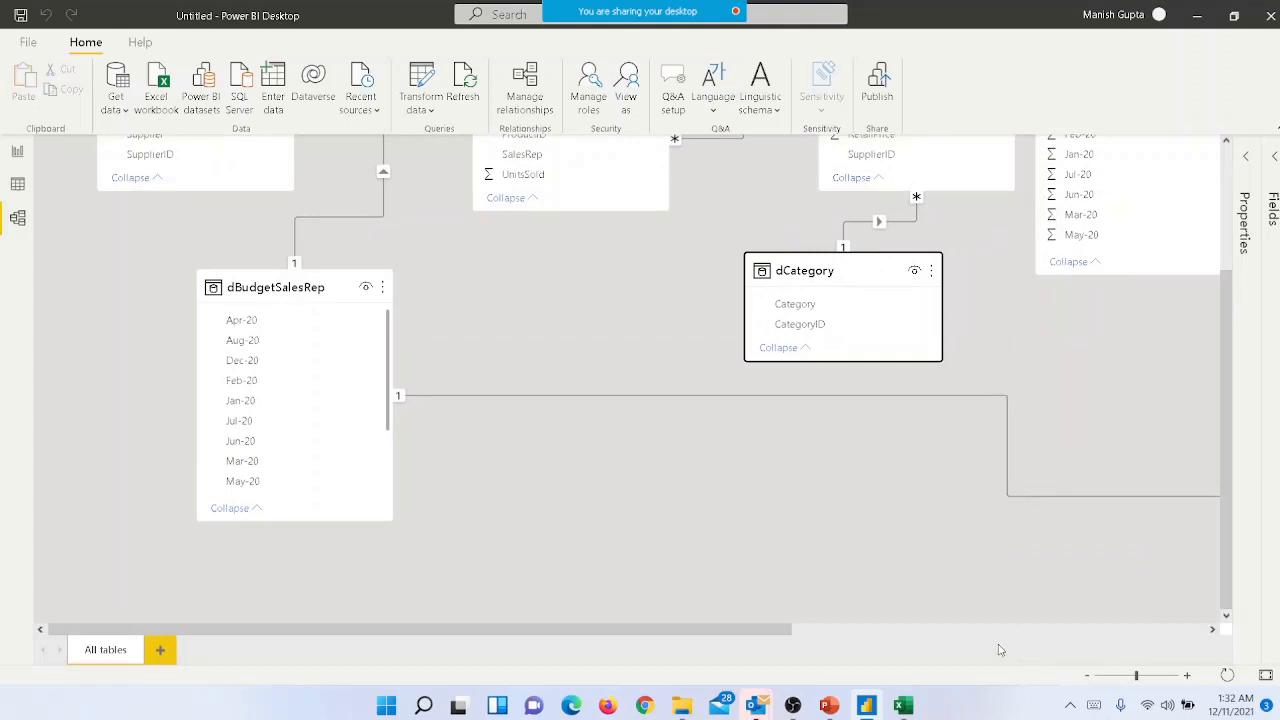
click(824, 630)
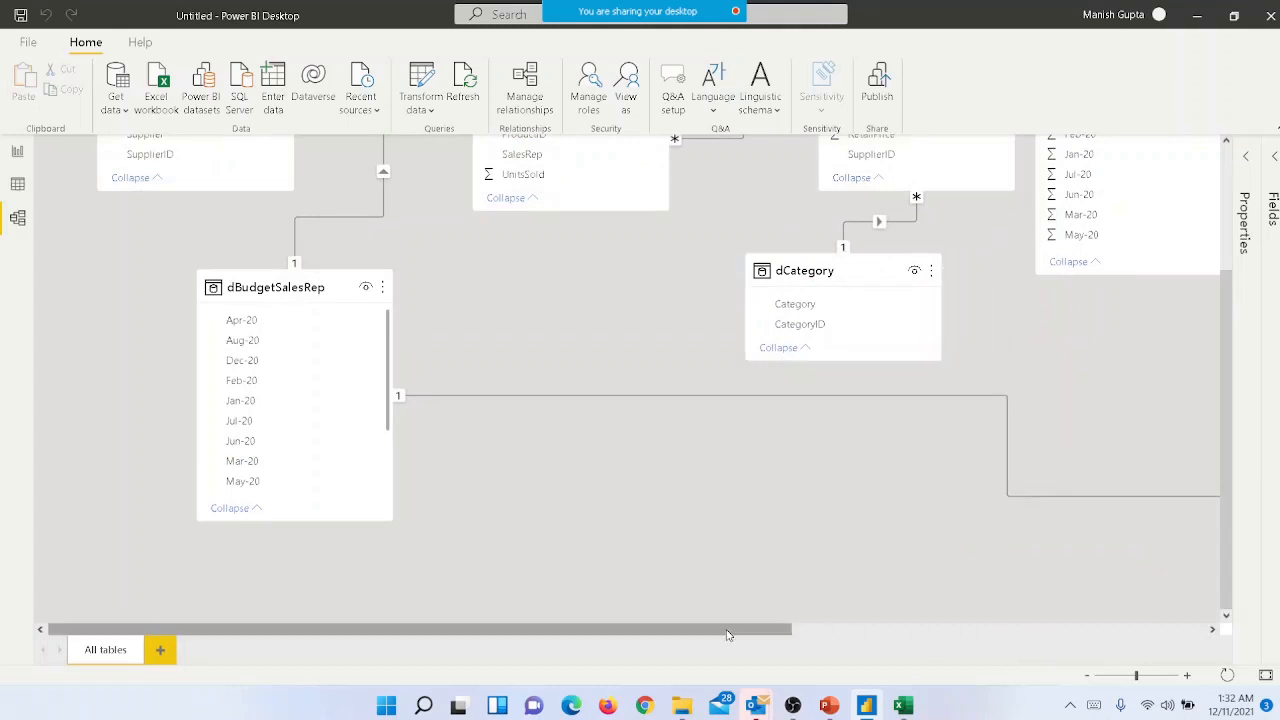
drag(731, 630, 1150, 636)
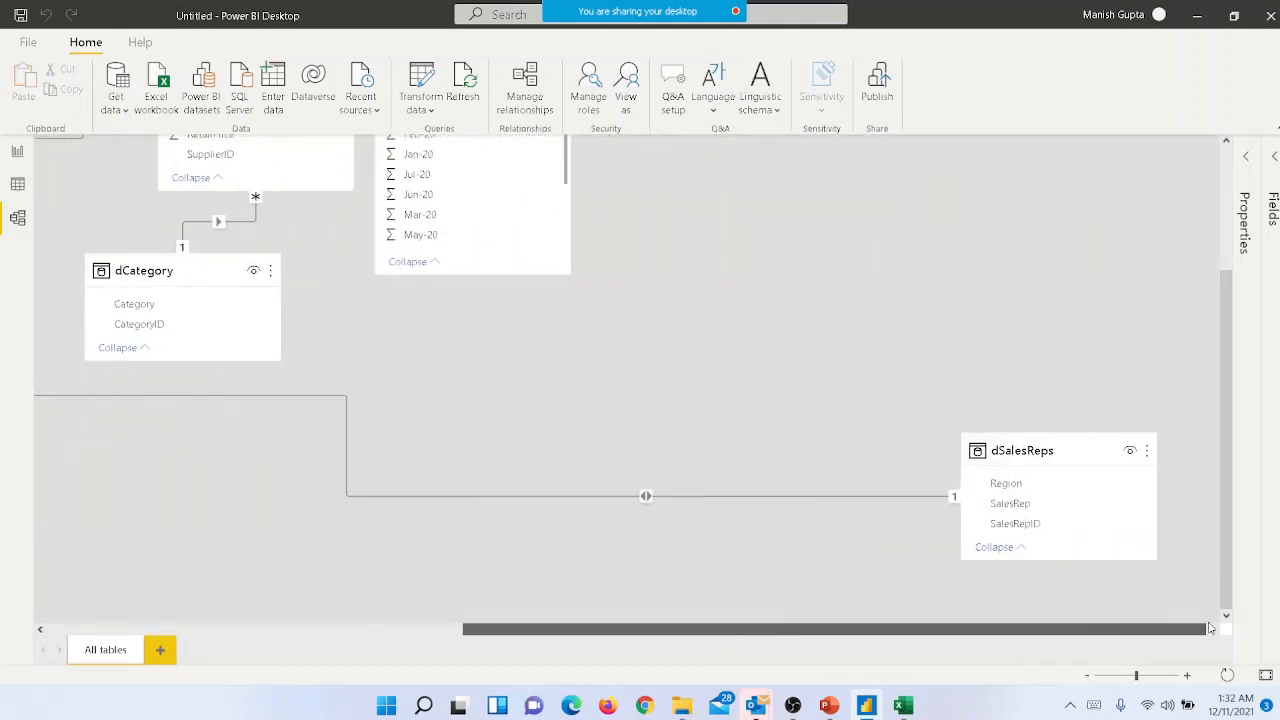
drag(773, 451, 575, 336)
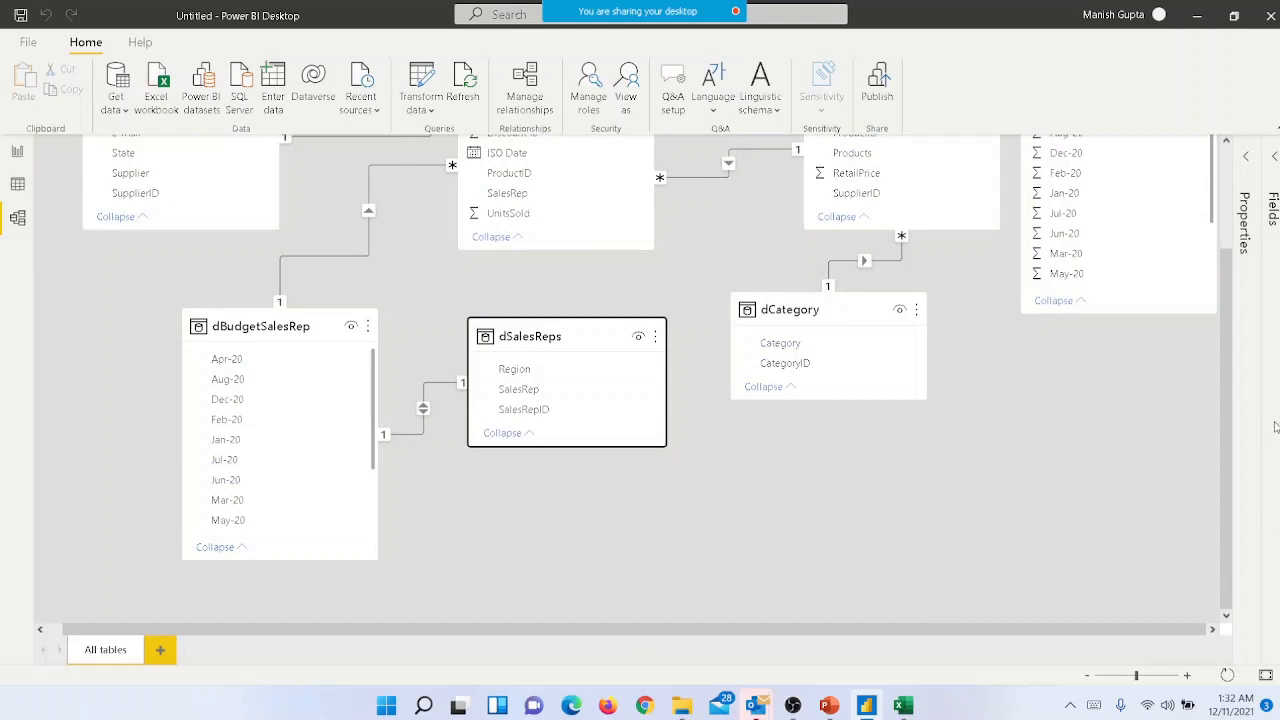
drag(1224, 477, 1214, 335)
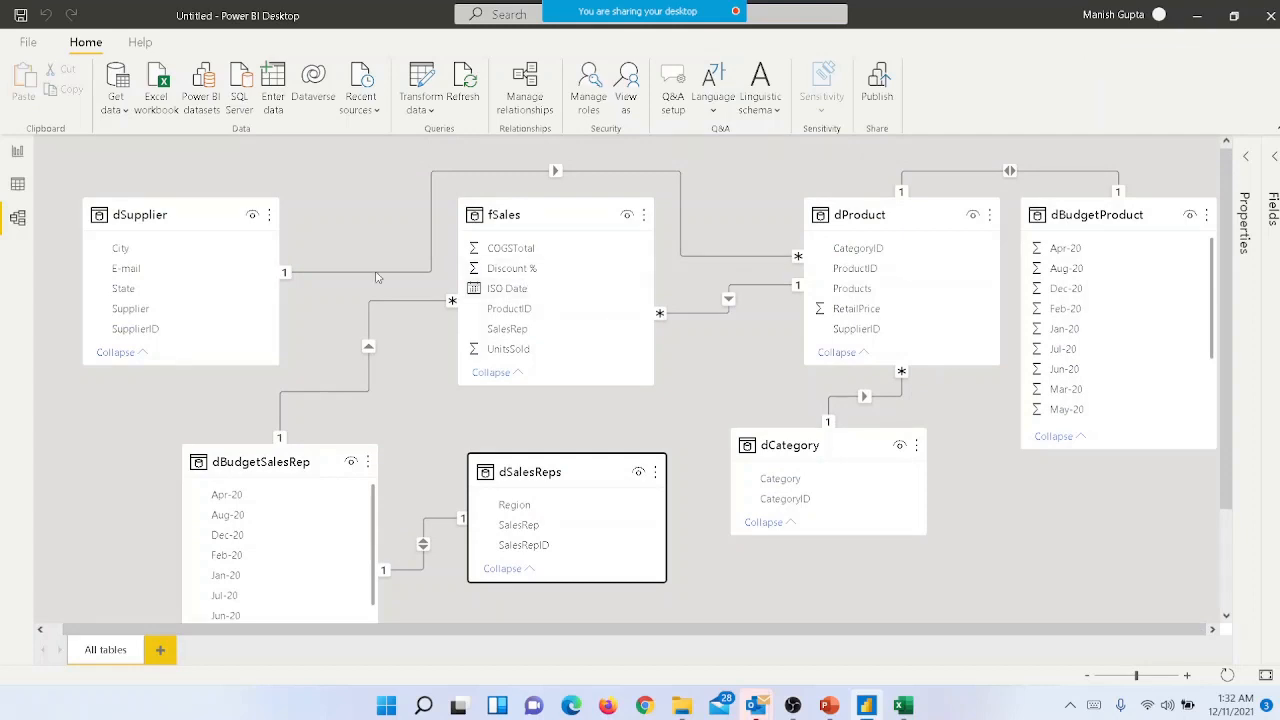
- Move the dSupplier table below dBudgetProduct in the diagram
click(145, 208)
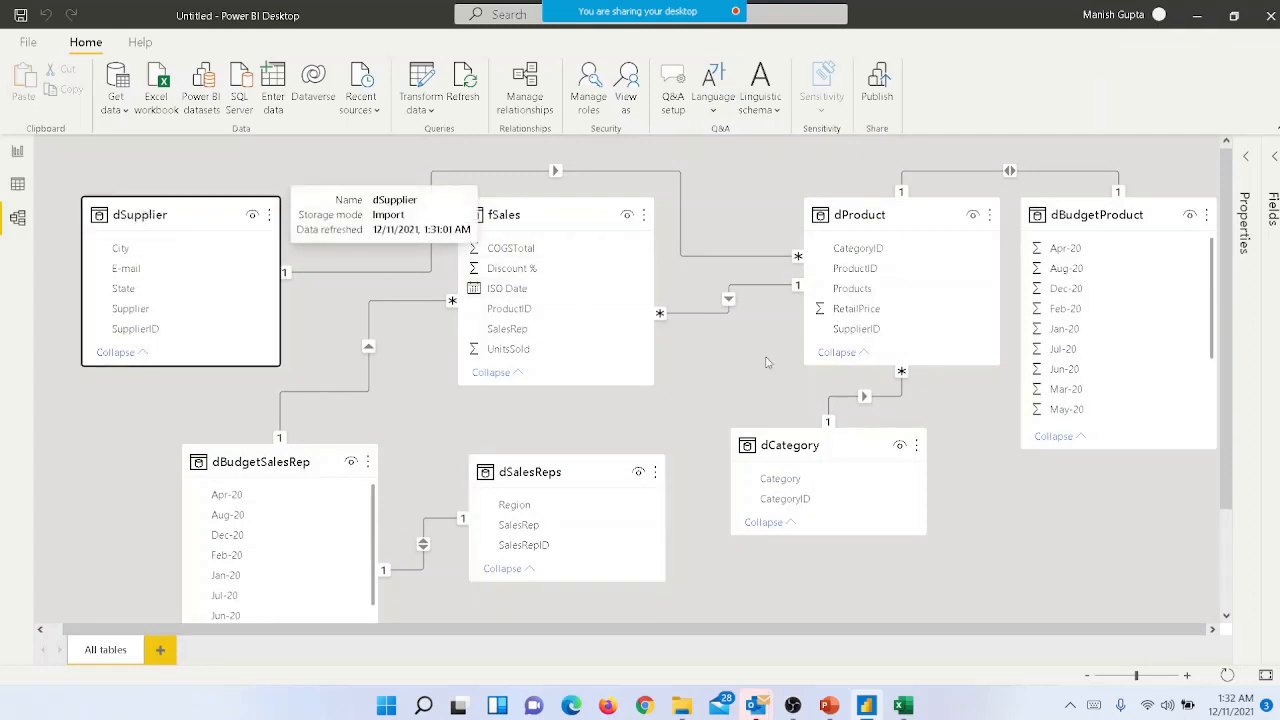
right_click(1025, 478)
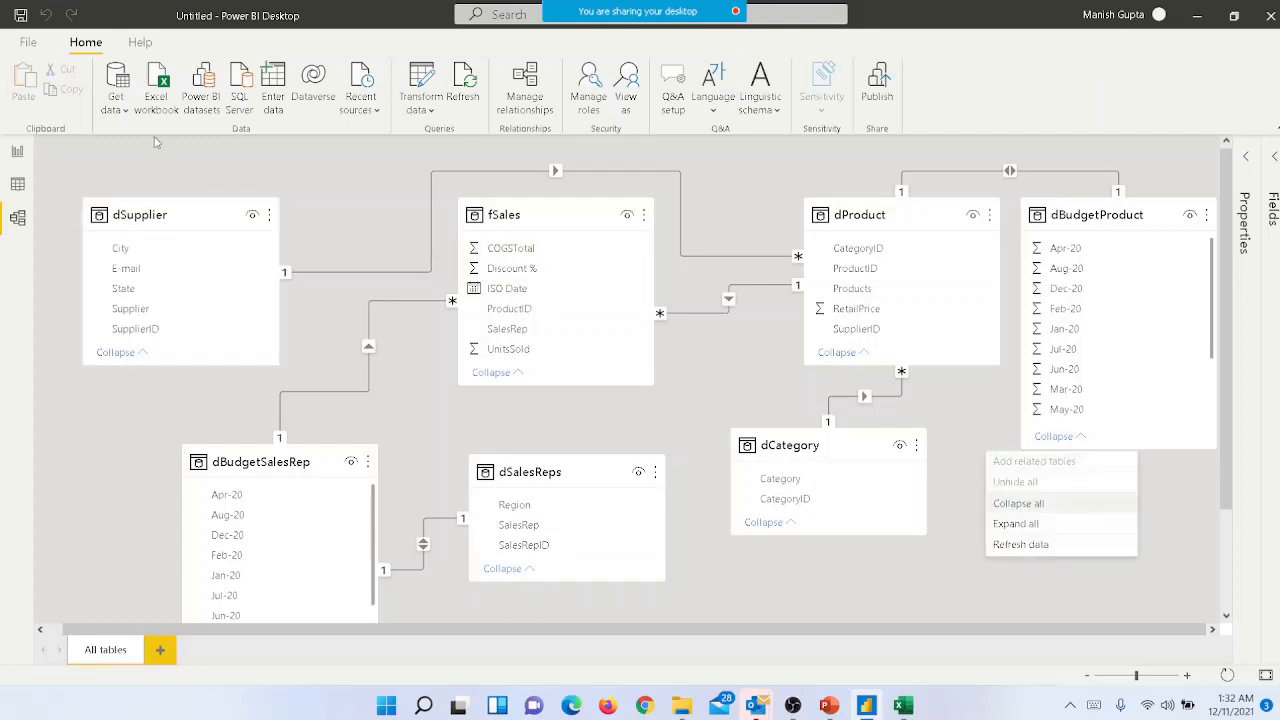
click(150, 210)
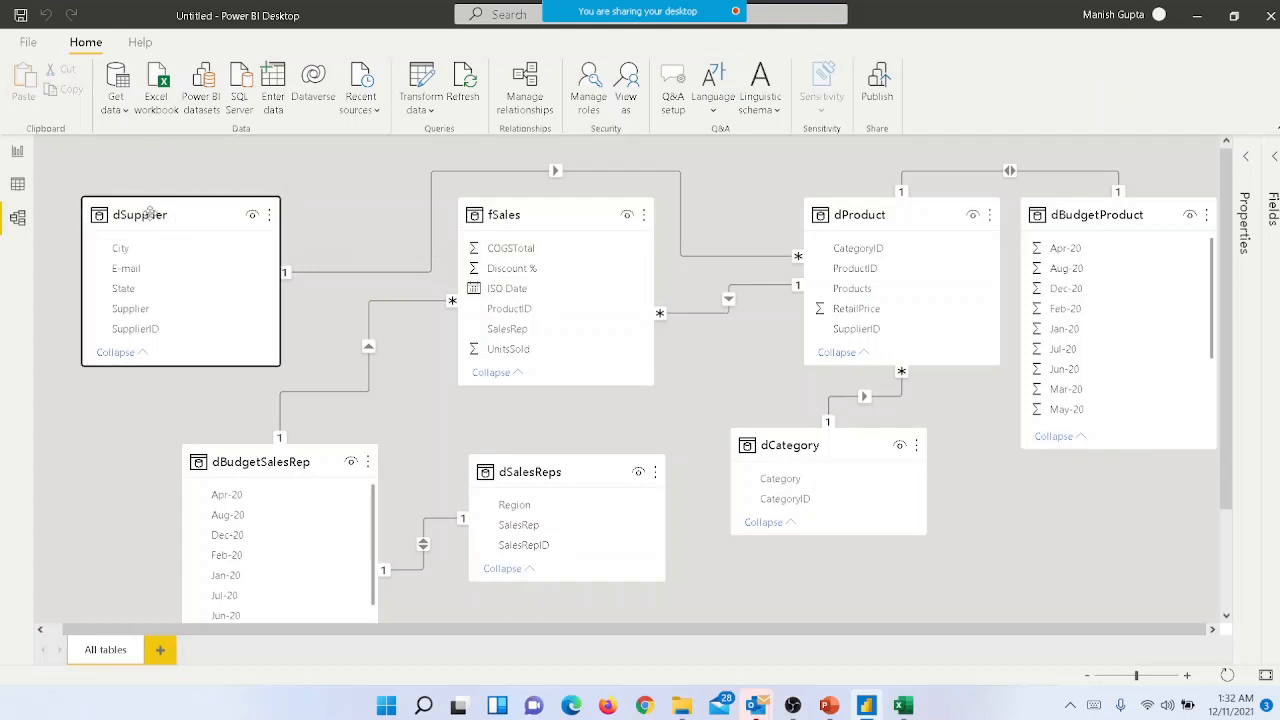
drag(150, 214, 1080, 518)
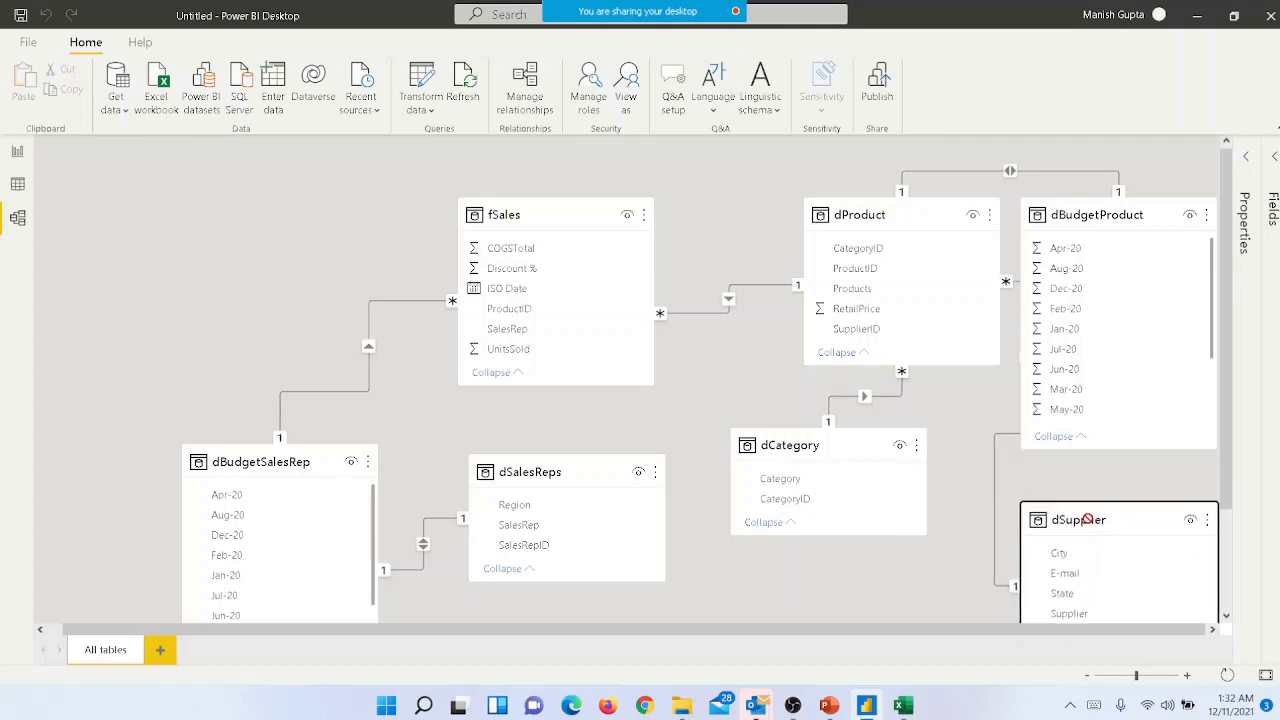
- Space out fSales, dProduct, dCategory, dBudgetProduct and dSupplier so their relationship lines run clear of the tables
drag(524, 210, 386, 163)
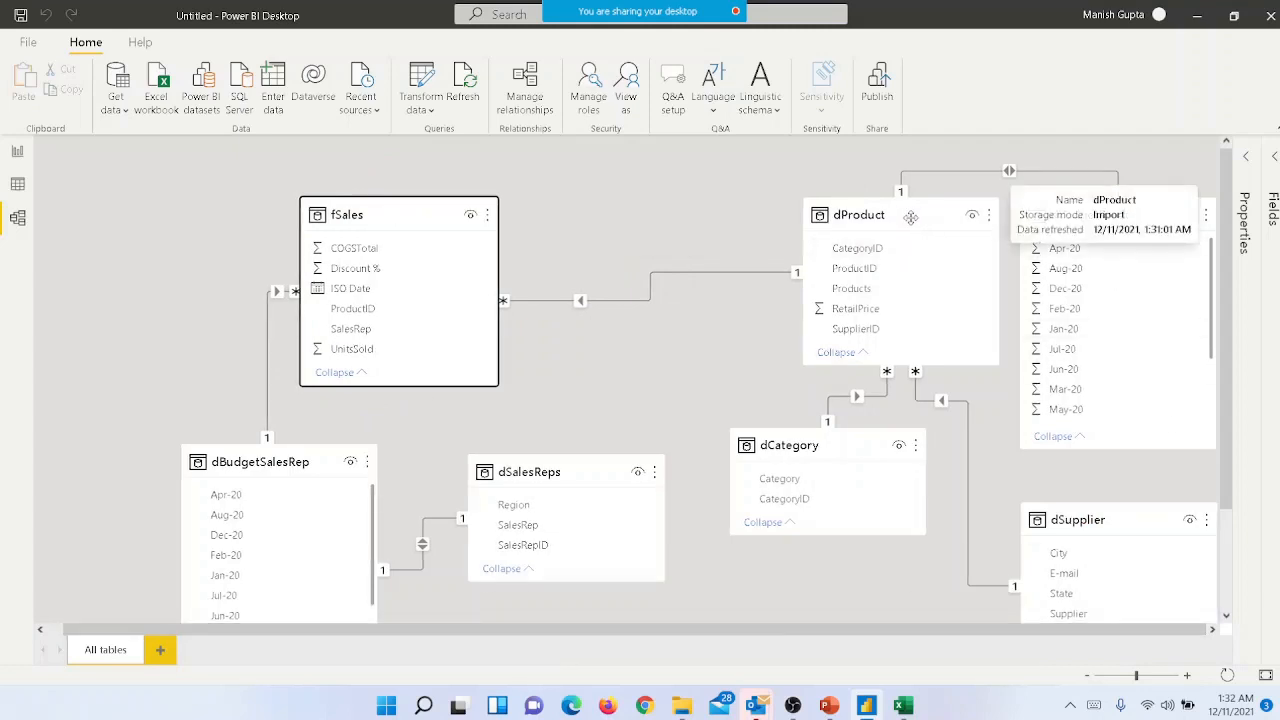
drag(915, 214, 755, 178)
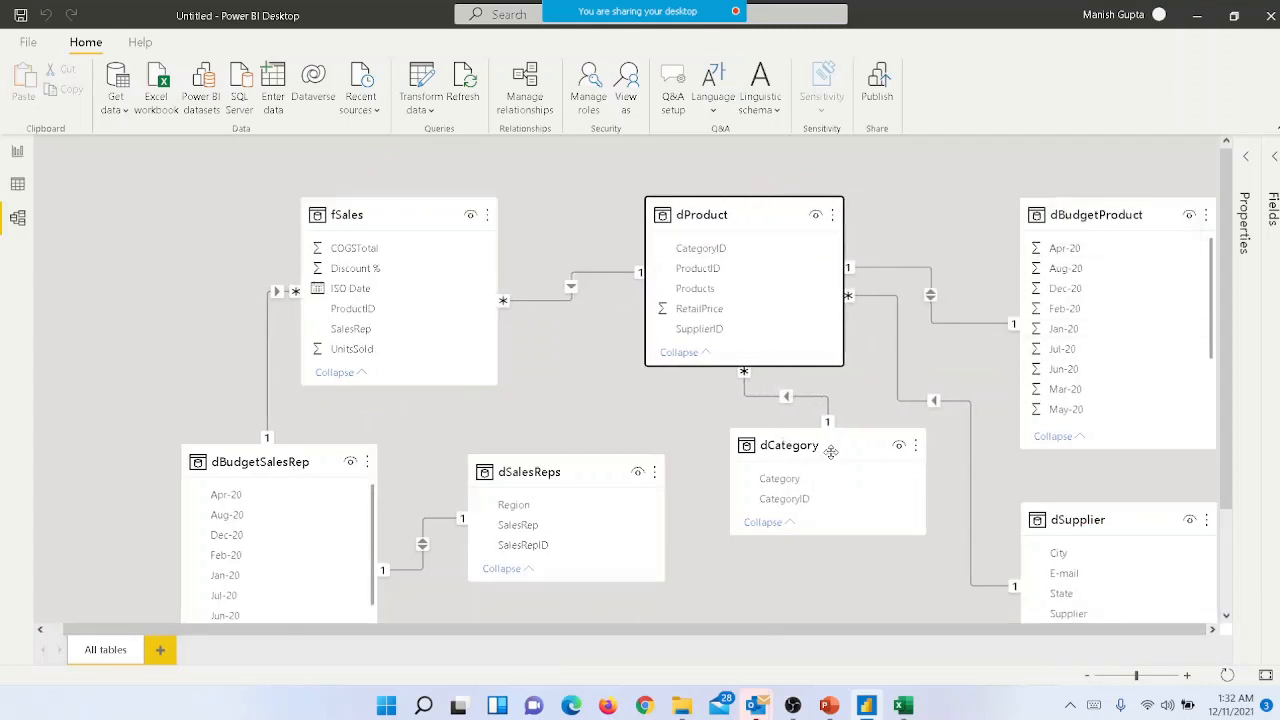
drag(857, 449, 830, 509)
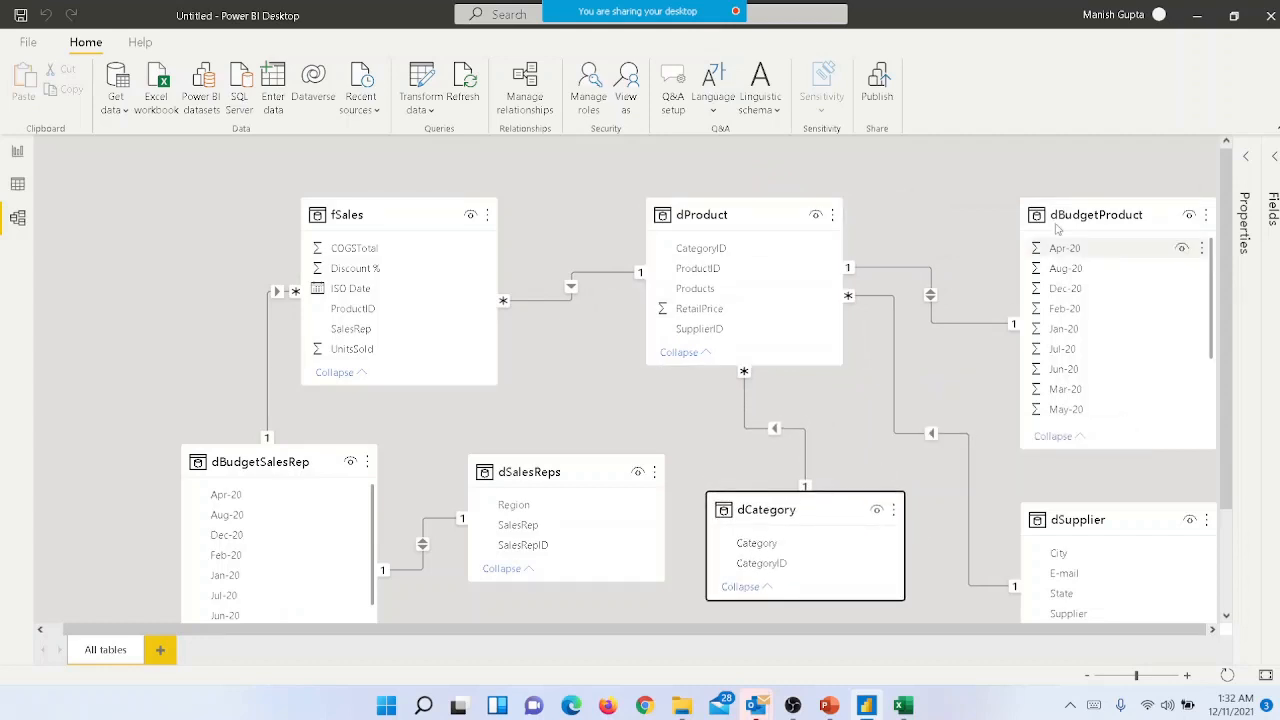
drag(1088, 214, 1070, 158)
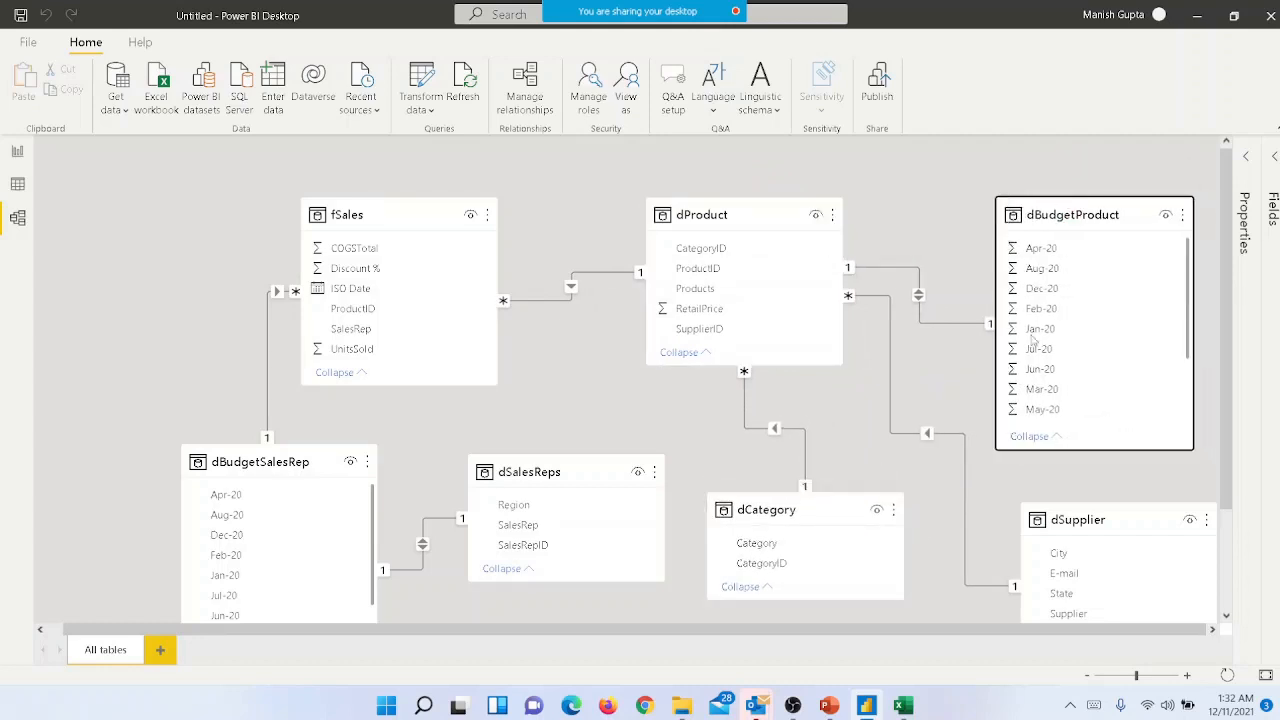
mouse_move(1094, 519)
mouse_down()
mouse_move(1066, 515)
mouse_move(1090, 525)
mouse_up()
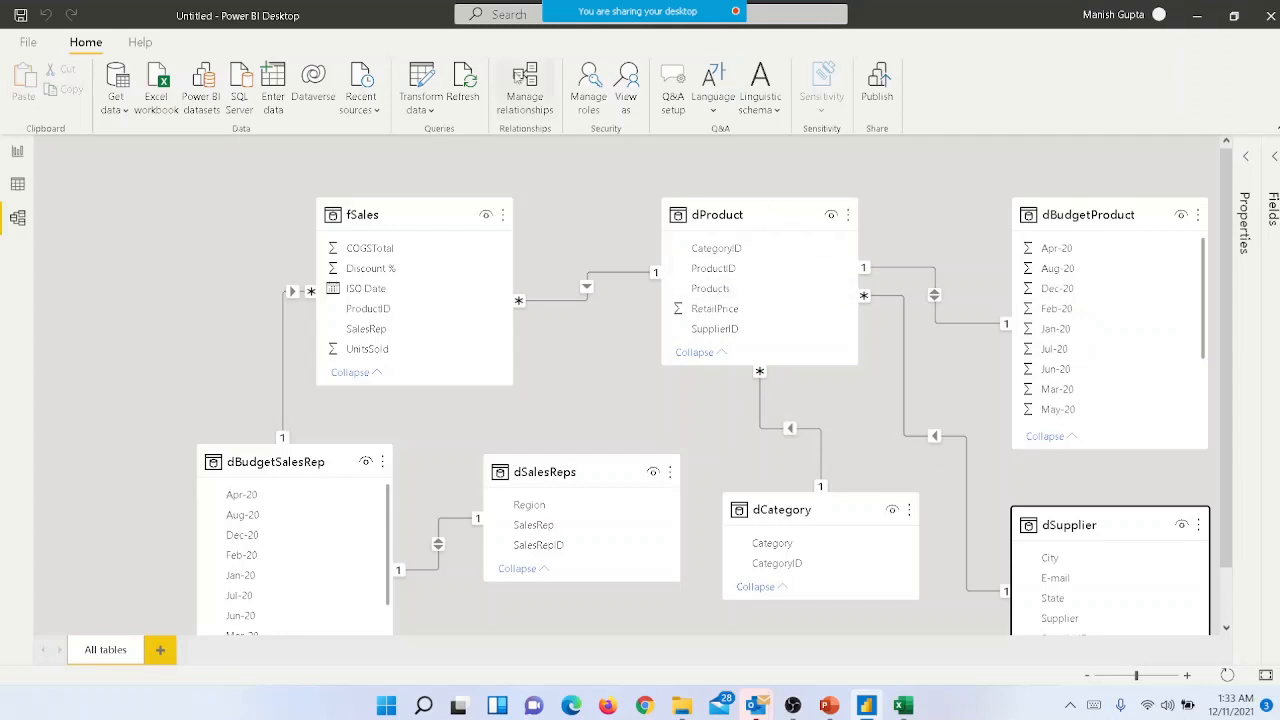
- Review the full list of table relationships and their linking columns, leaving them as they are
click(528, 100)
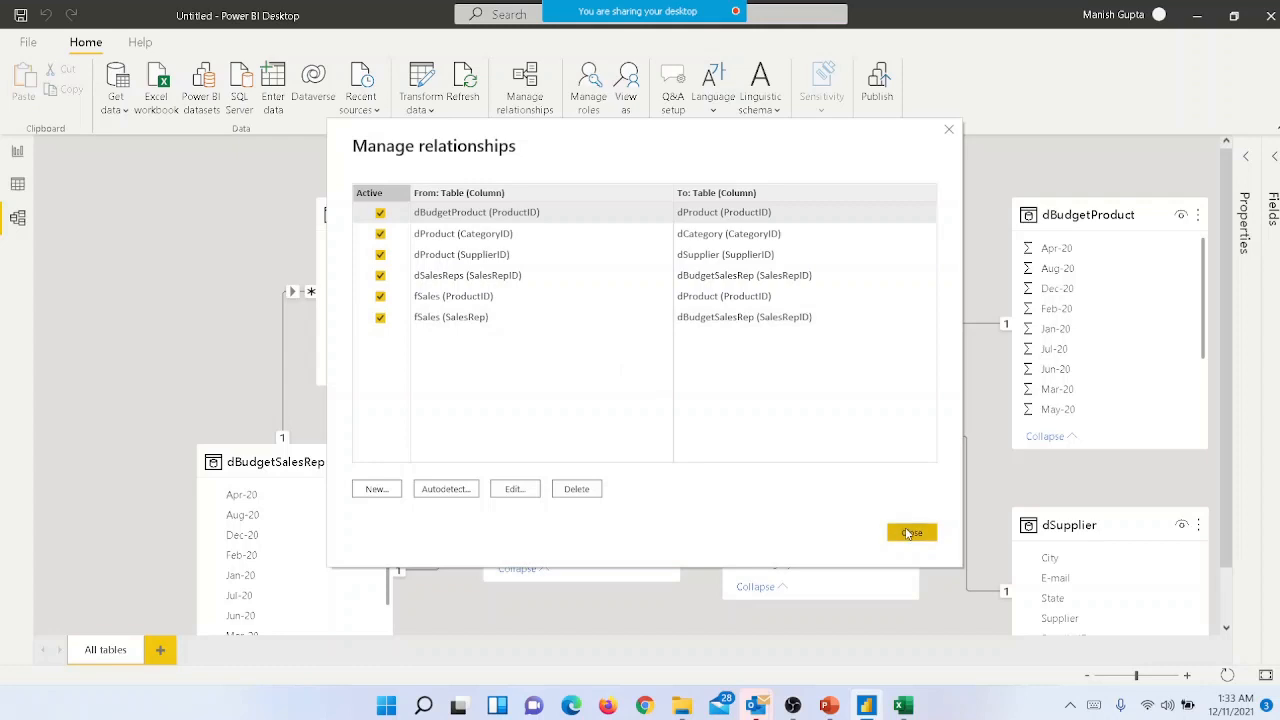
click(910, 532)
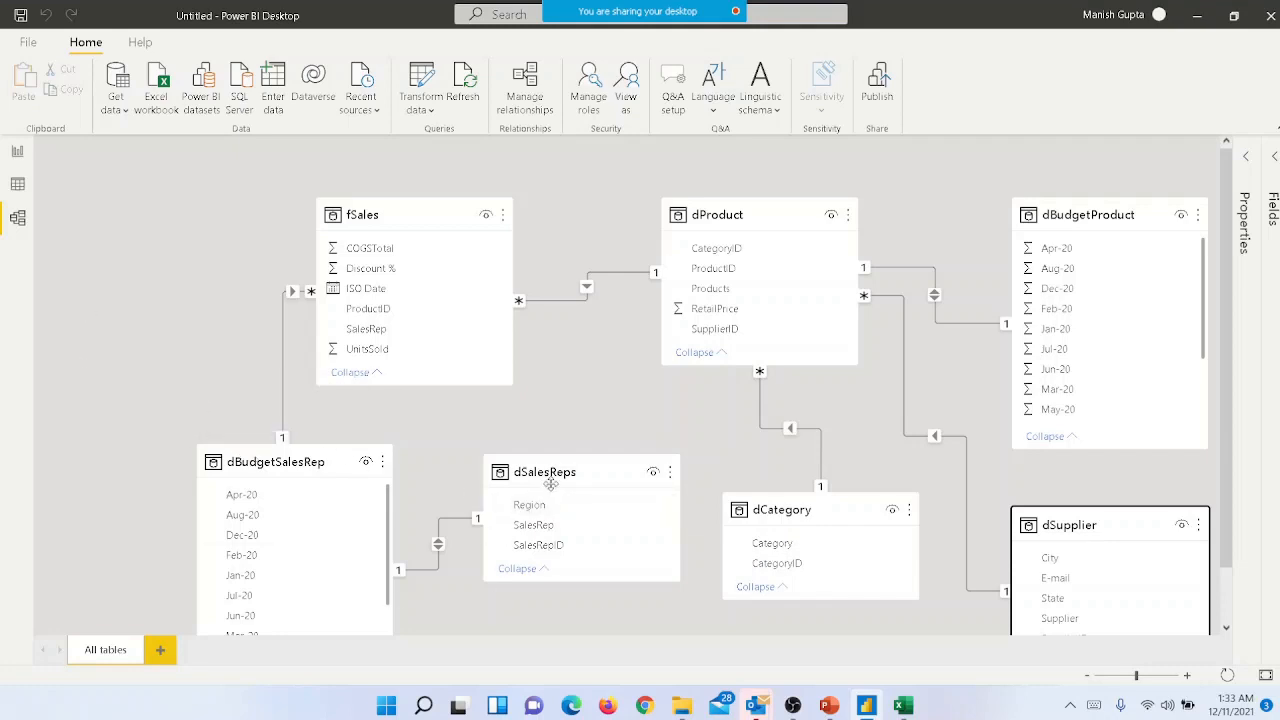
- Move dSalesReps closer to dBudgetSalesRep and look through the remaining fields of dBudgetSalesRep
drag(551, 484, 521, 484)
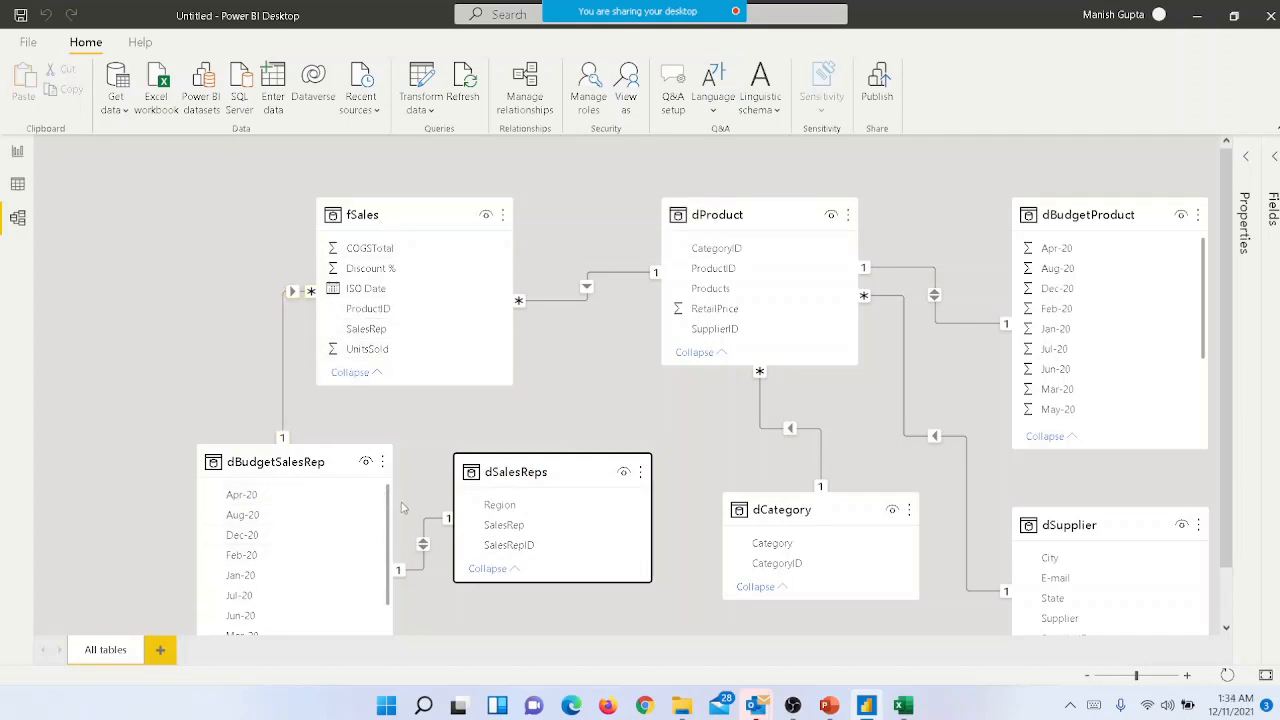
drag(390, 508, 390, 600)
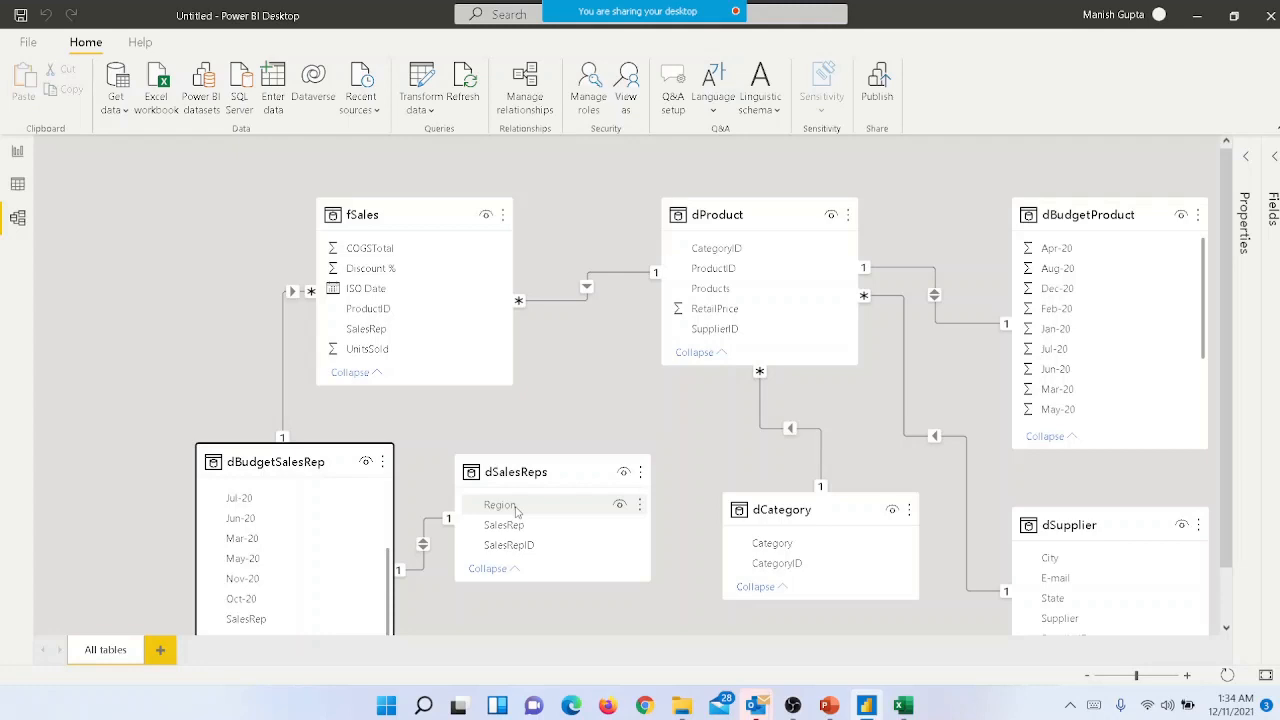
- Switch to the PowerPoint presentation at the Tables Structure slide
click(828, 707)
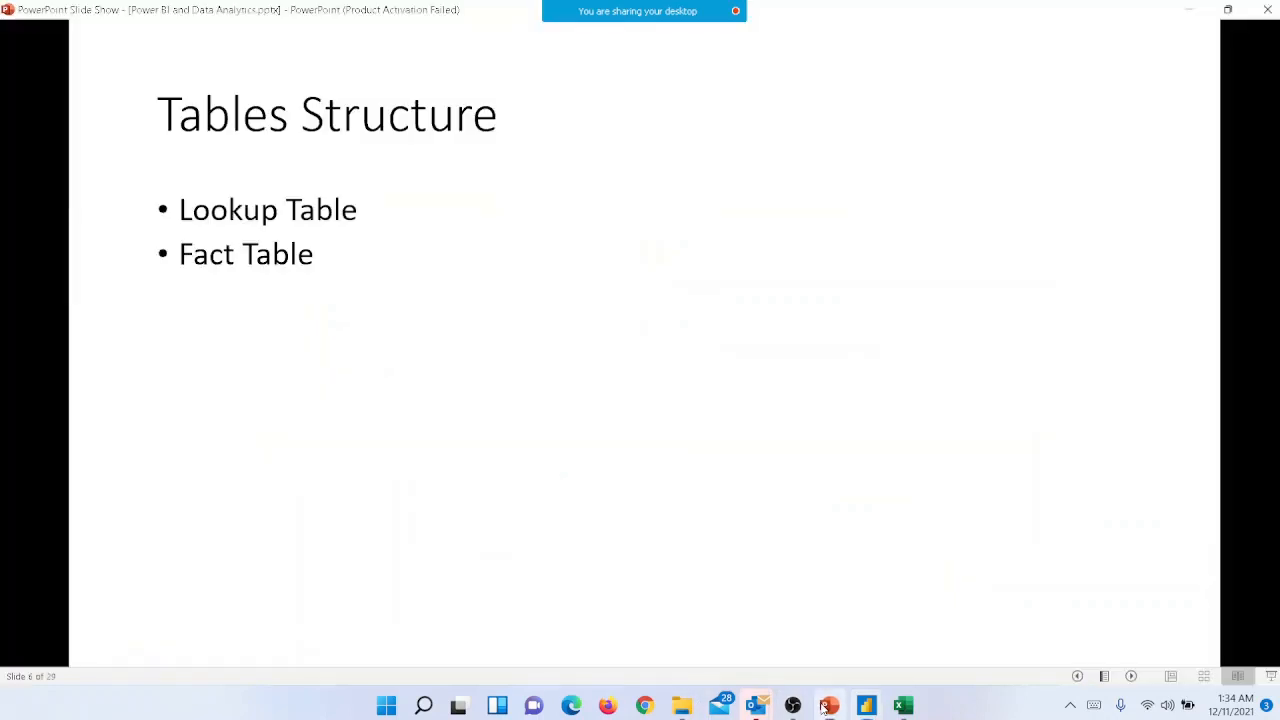
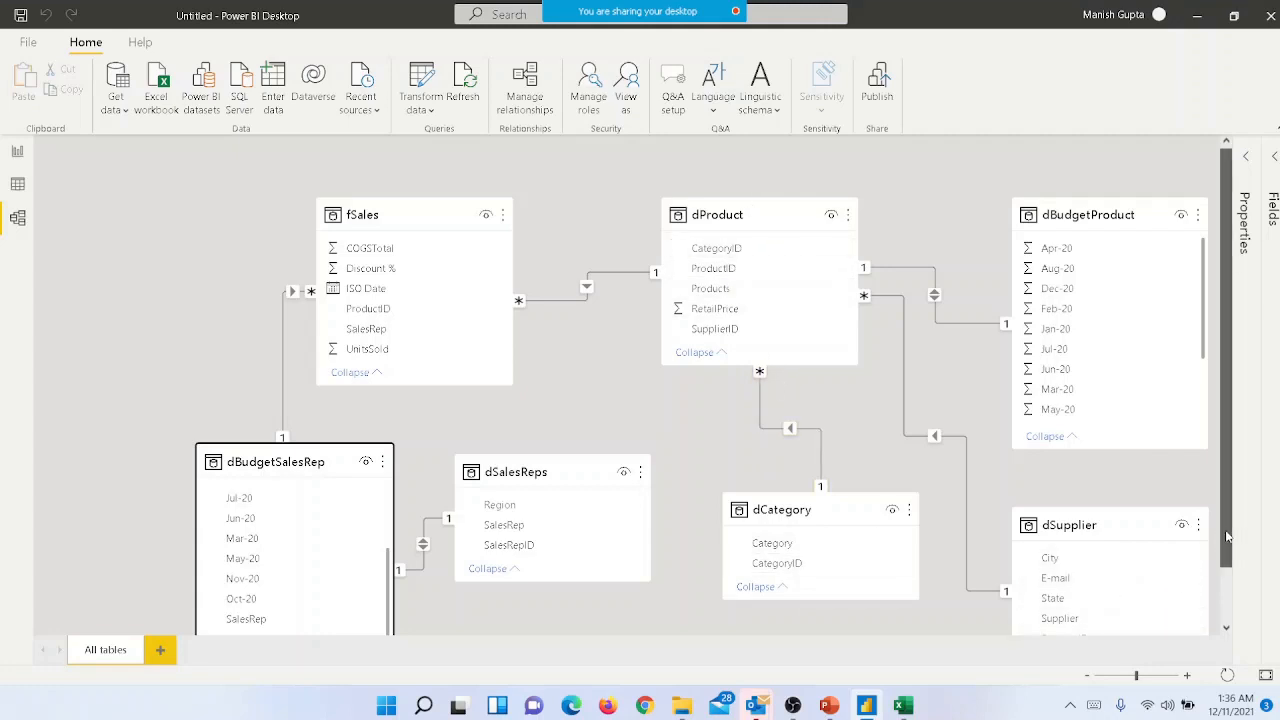
- Open the model's queries in the Power Query Editor and display the dProduct query
drag(1224, 540, 1230, 594)
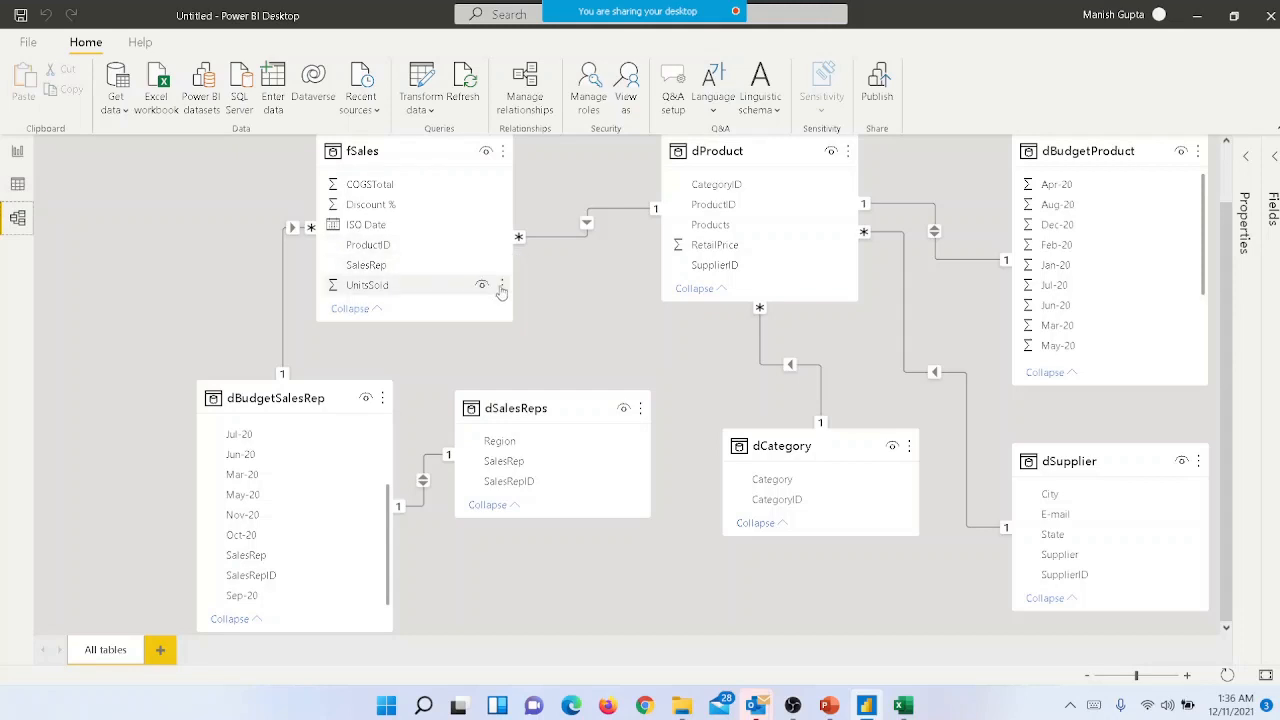
click(425, 98)
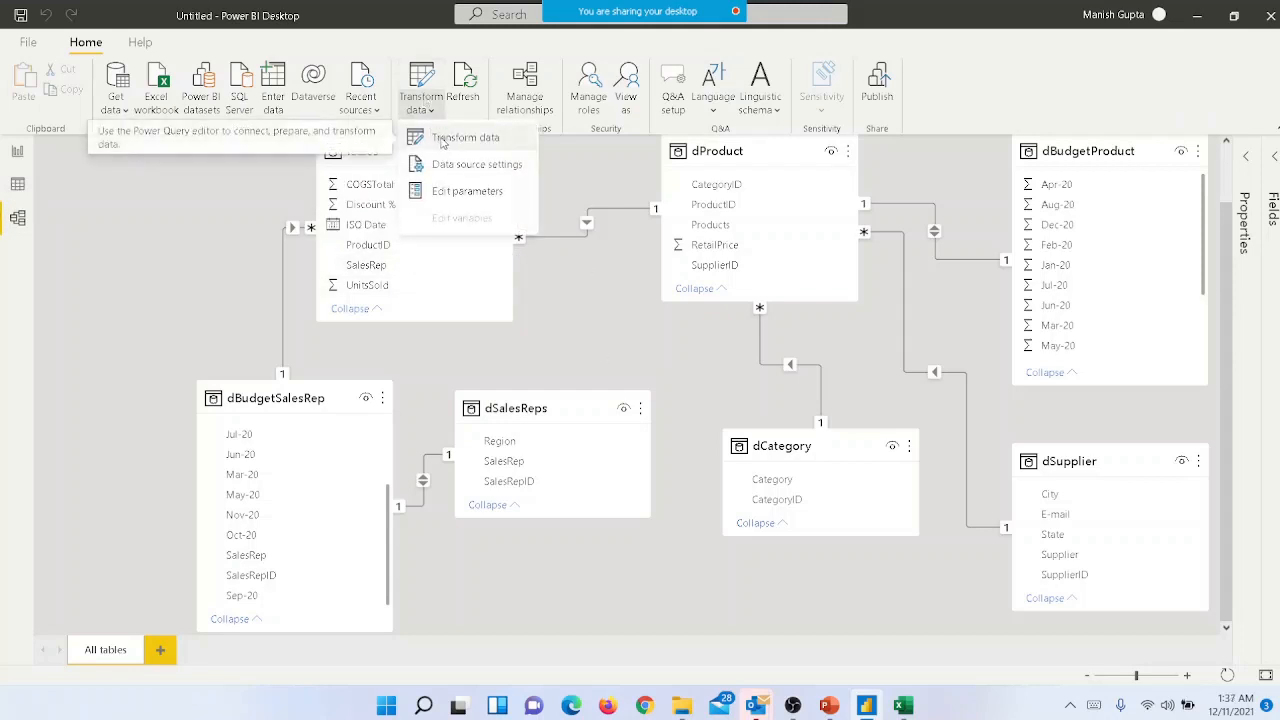
click(443, 141)
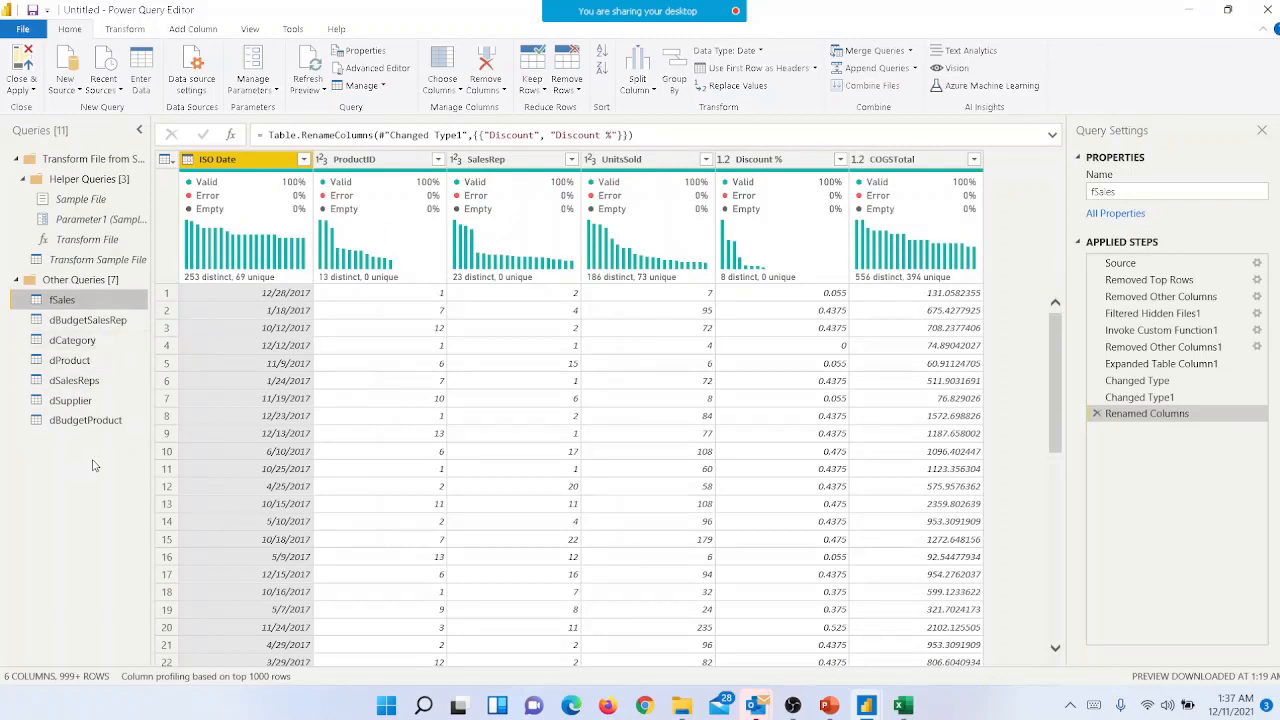
click(82, 364)
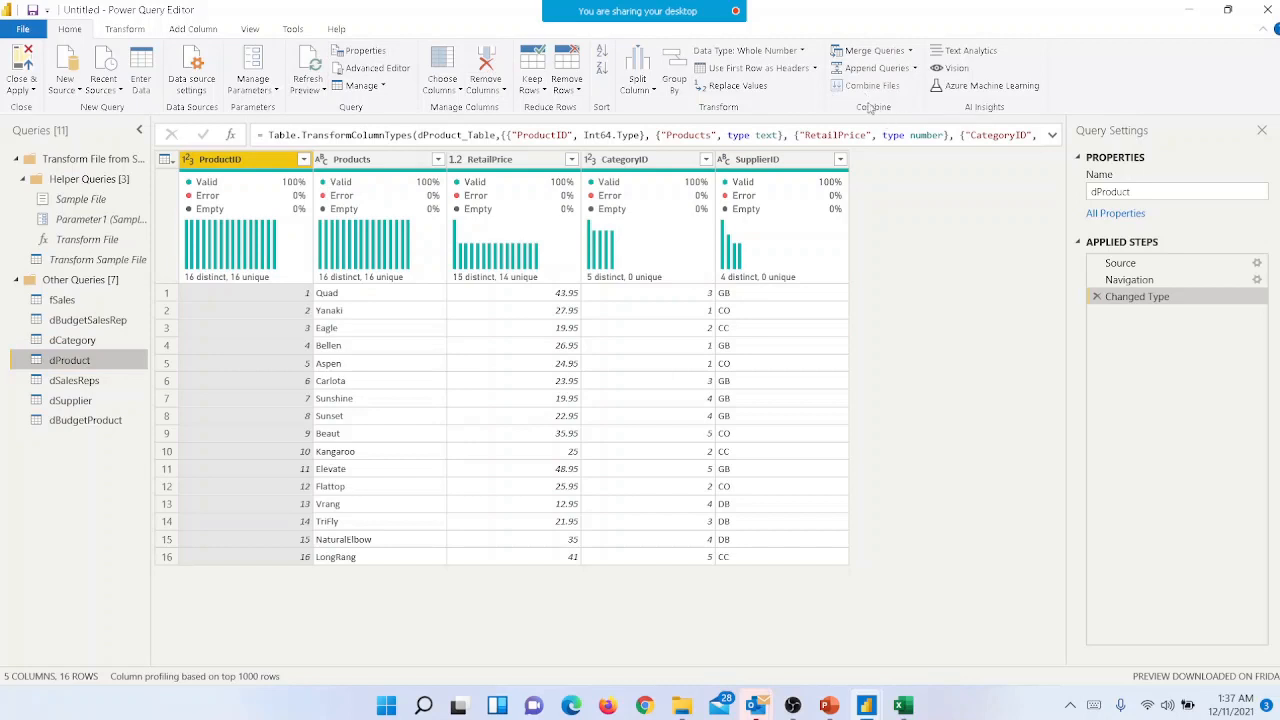
- Set up a merge of dProduct with dCategory, matching the two tables on their CategoryID columns
click(911, 51)
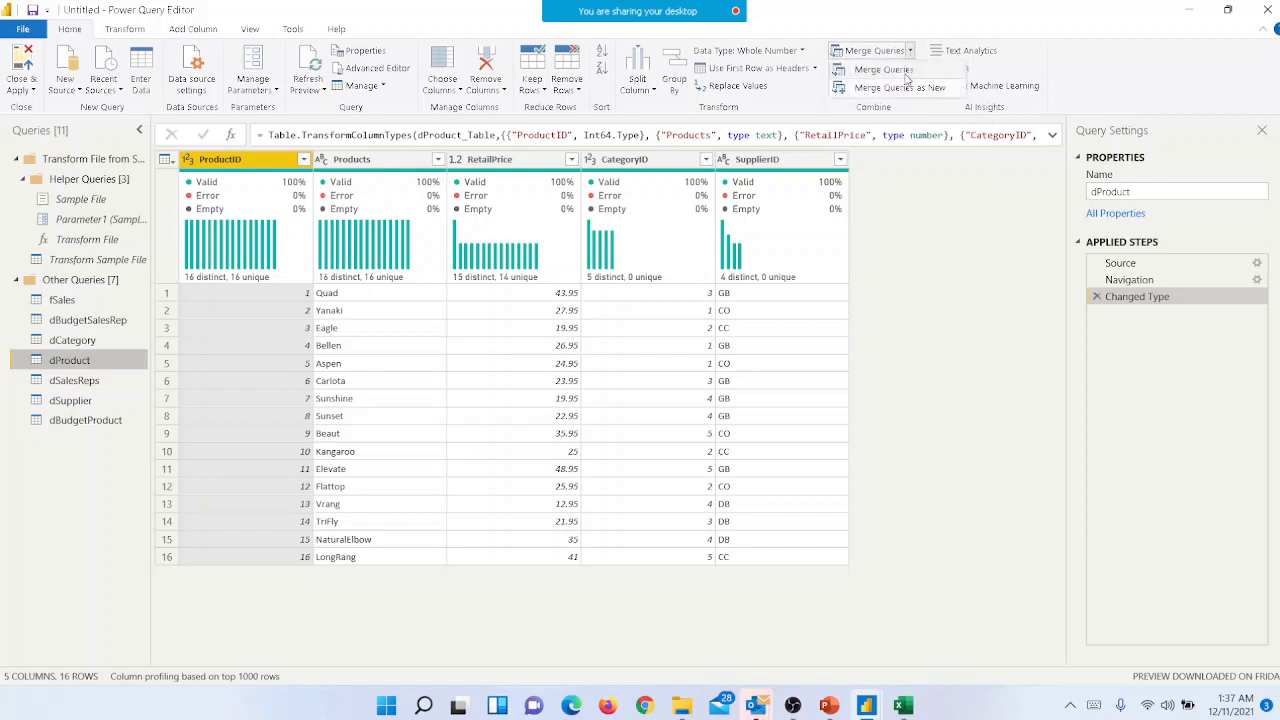
click(906, 74)
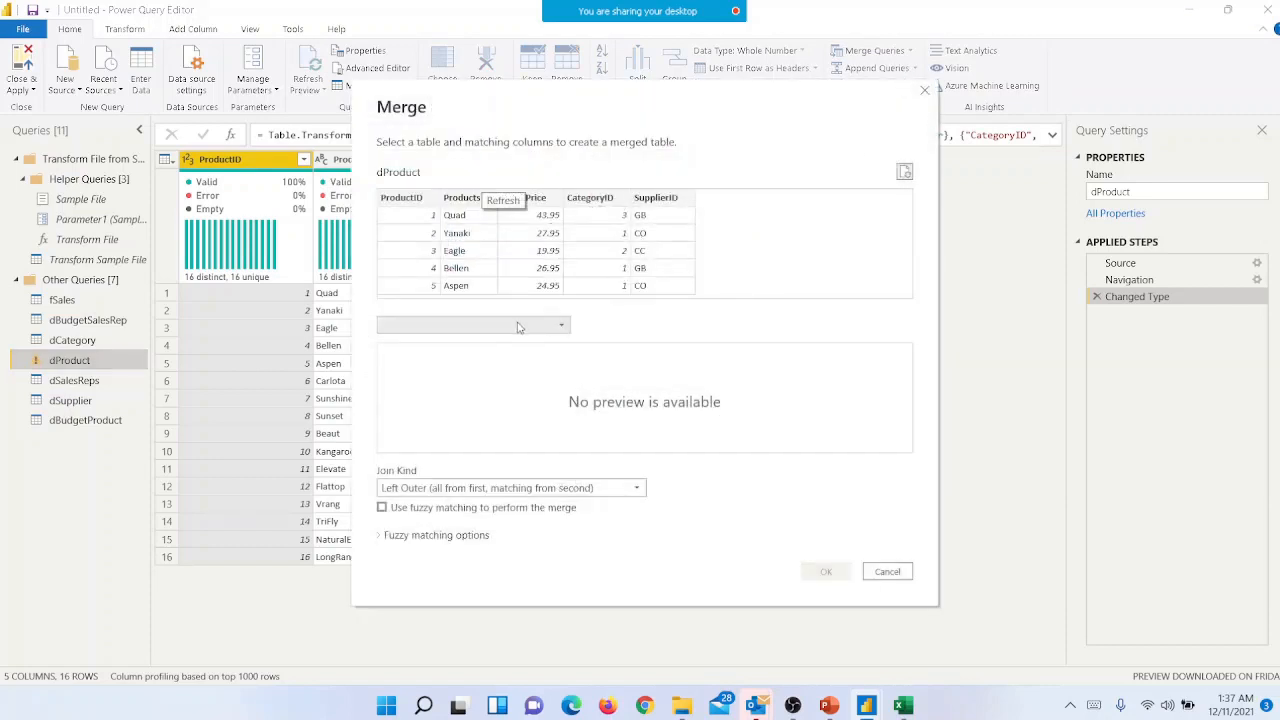
click(507, 331)
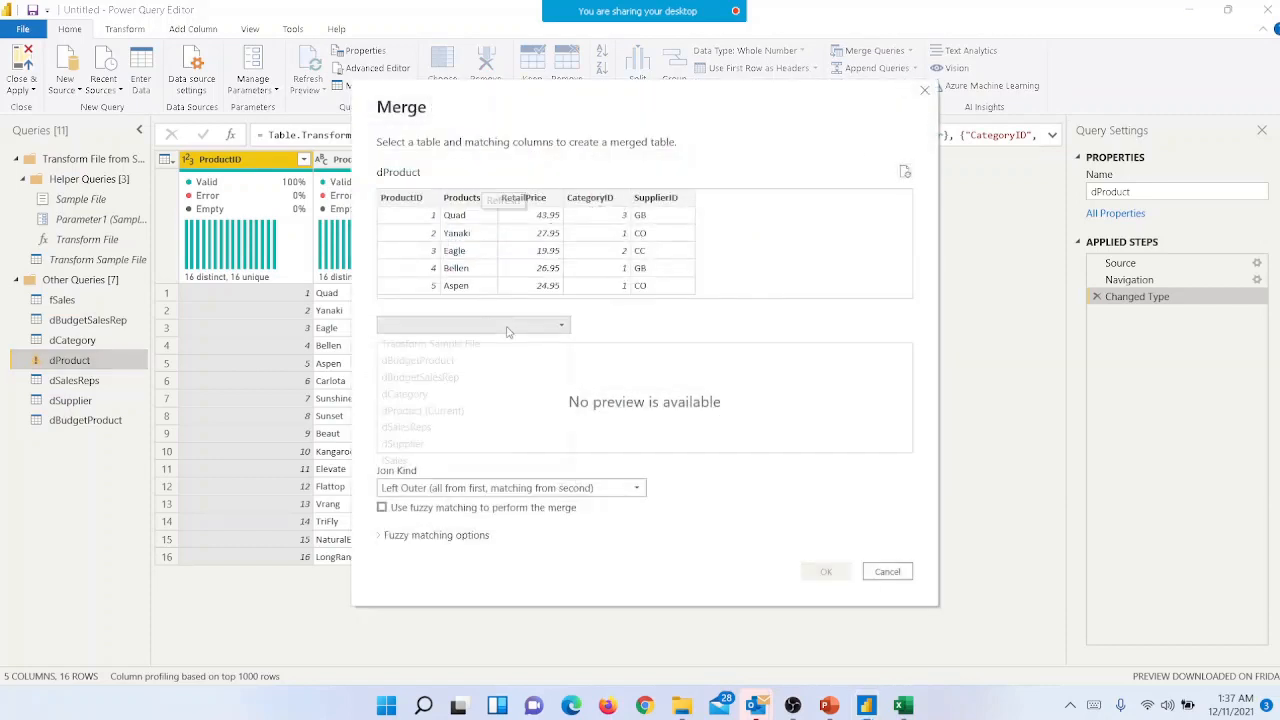
click(487, 396)
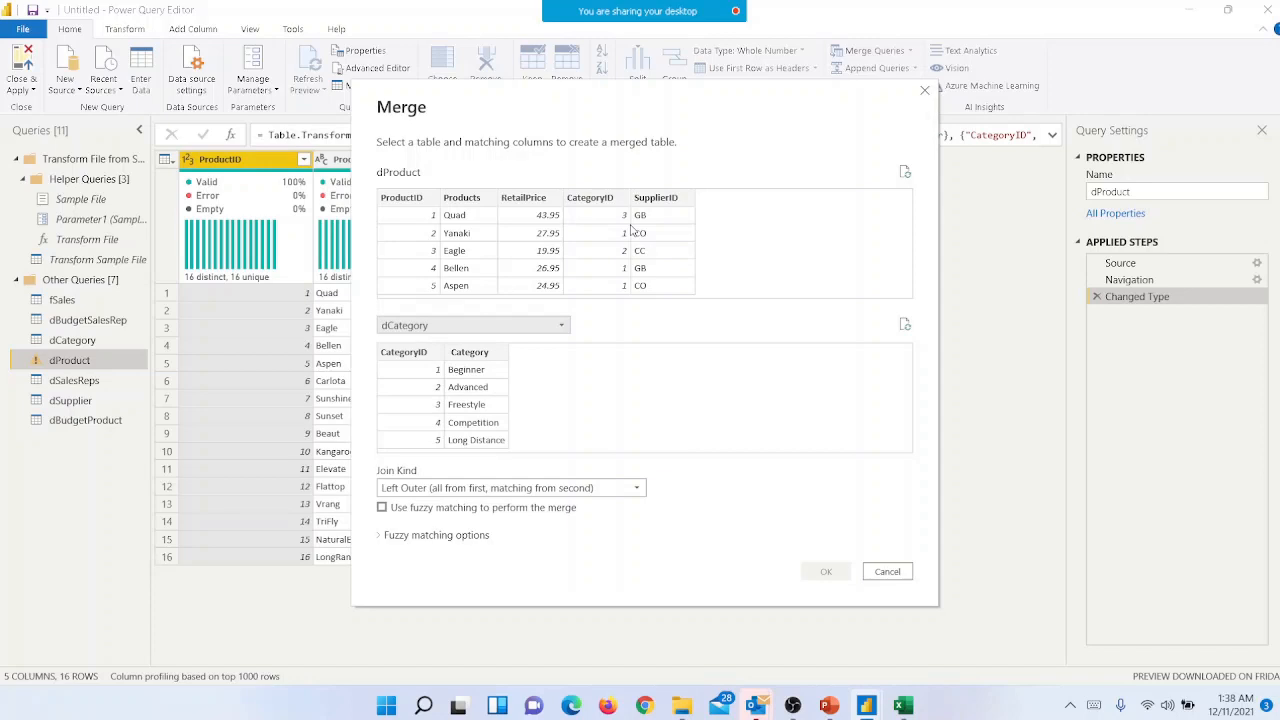
click(603, 201)
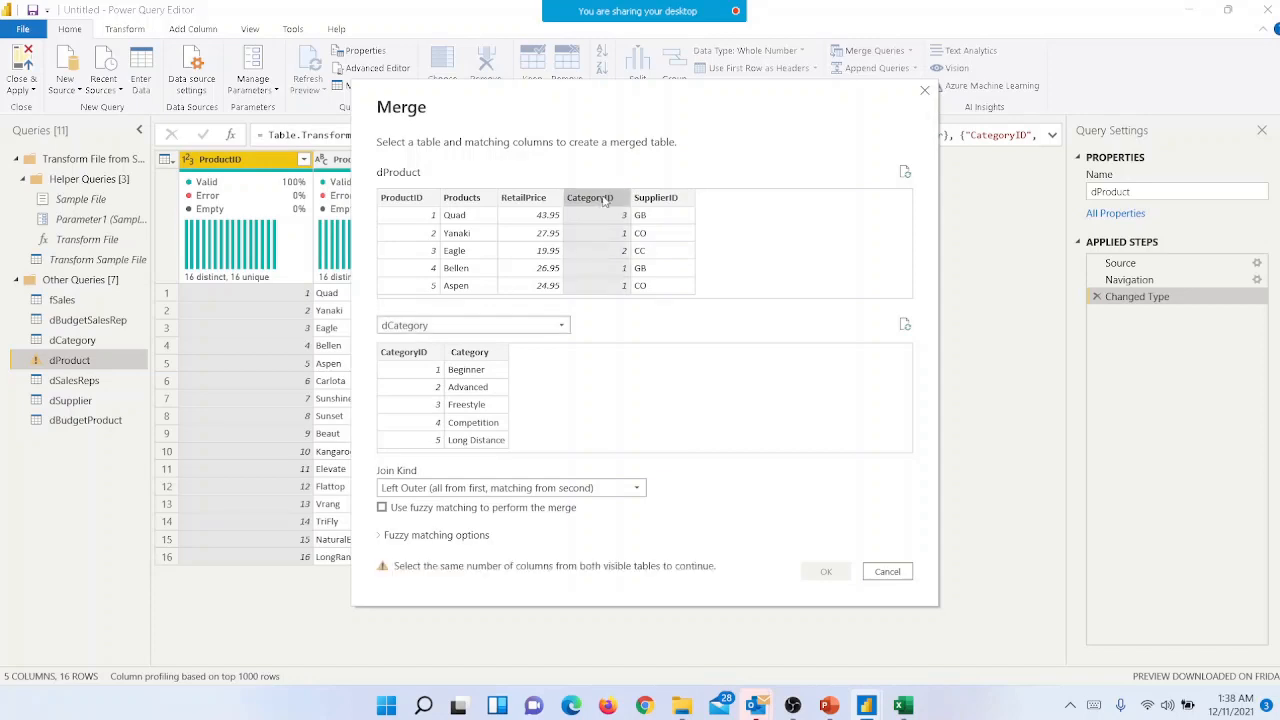
click(416, 356)
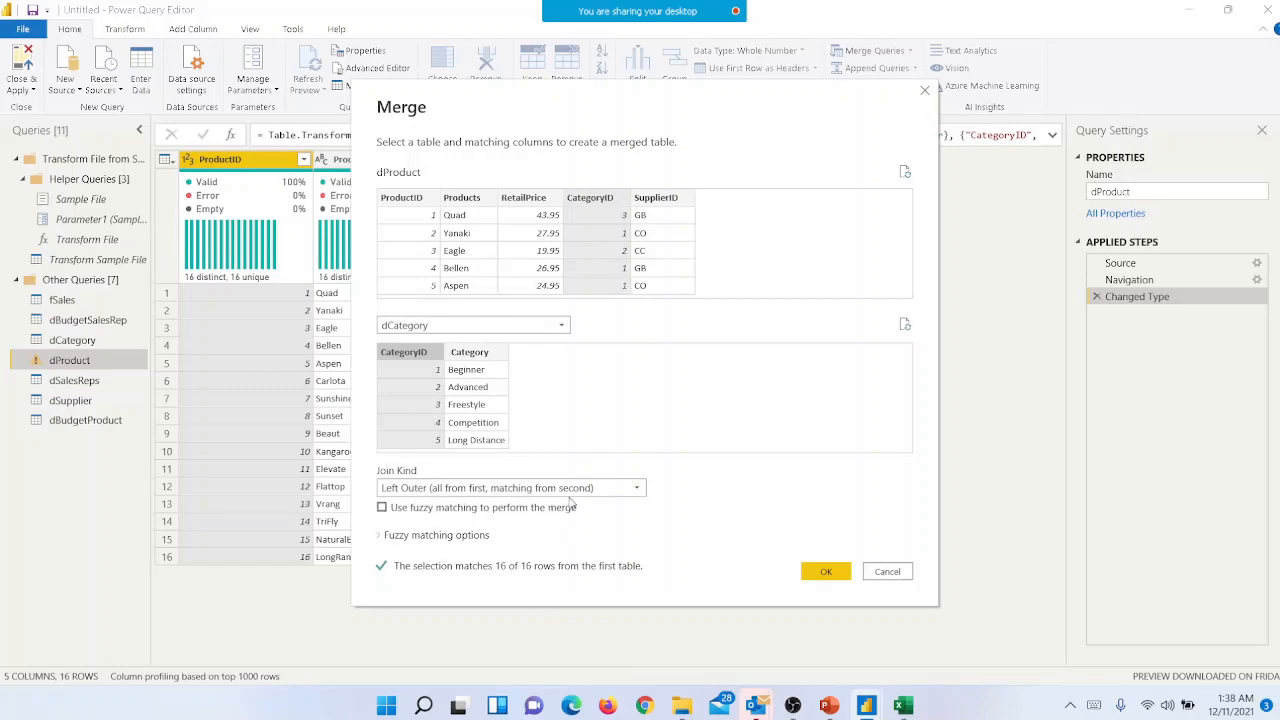
- Try the Right Outer (all from second, matching from first) join kind for the dProduct and dCategory merge
click(457, 490)
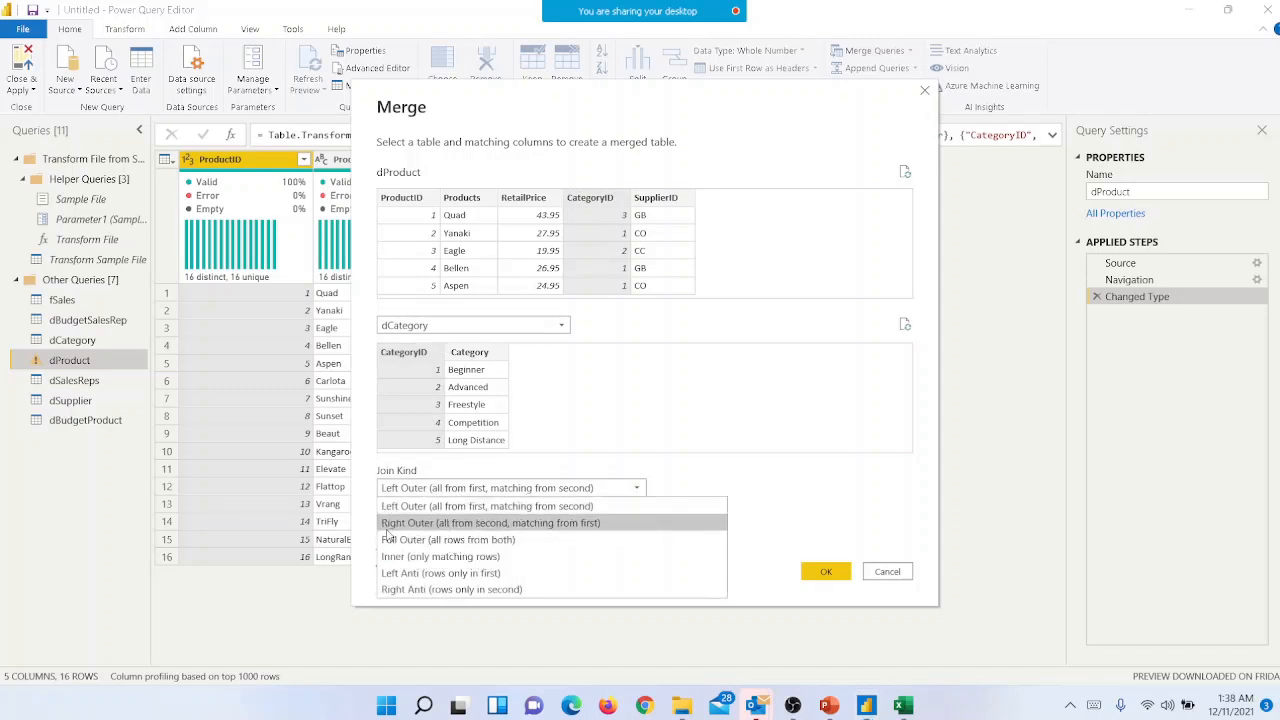
key(Escape)
click(540, 525)
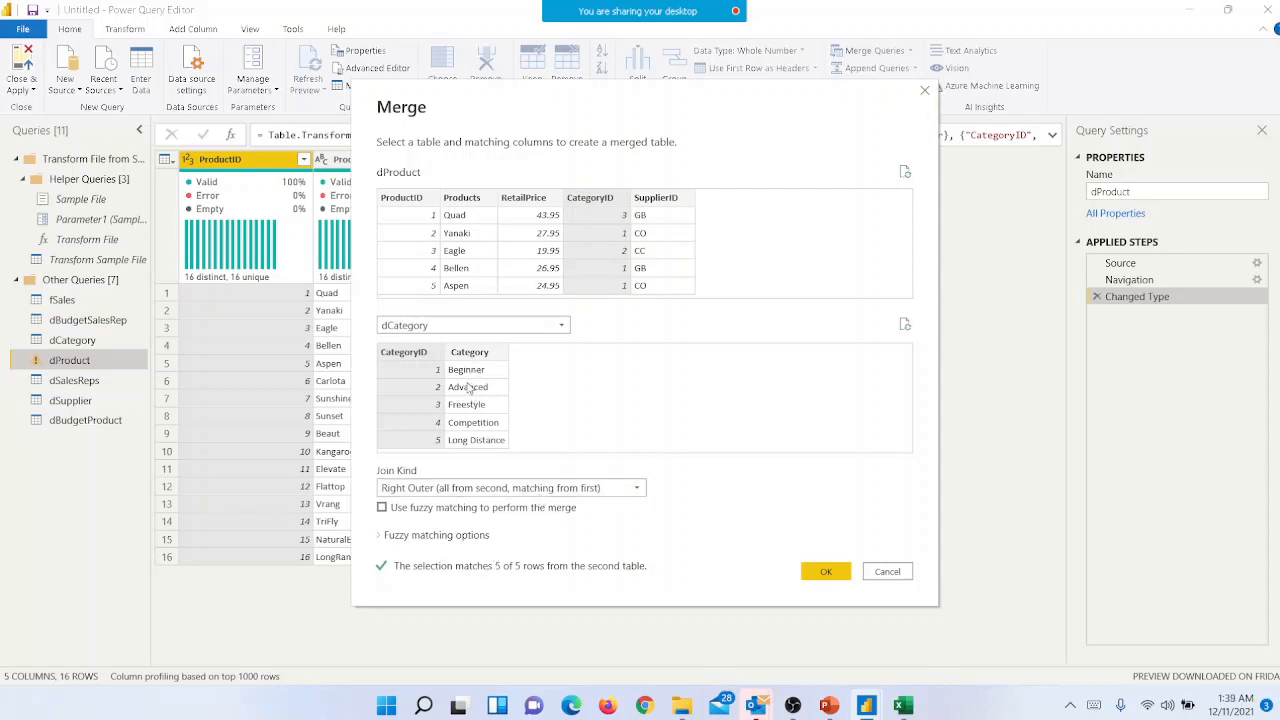
- Set the join kind to Left Outer (all from first, matching from second) and create the merge
click(522, 490)
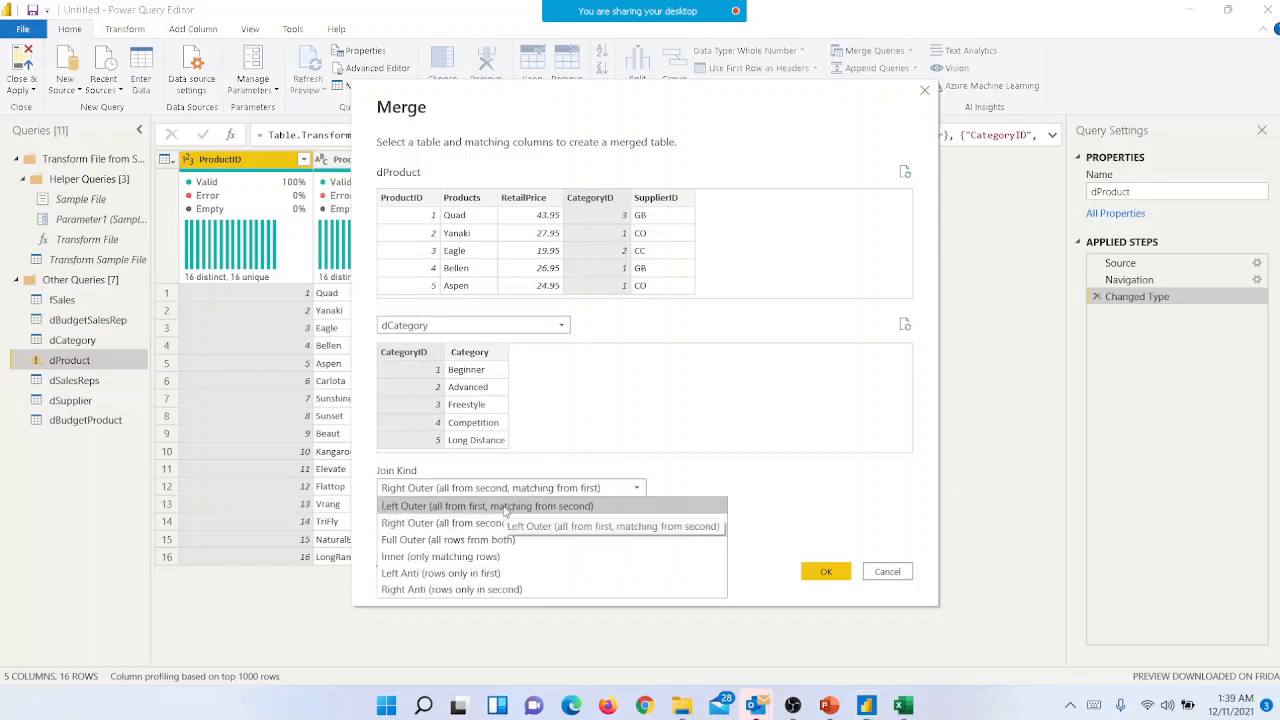
click(505, 507)
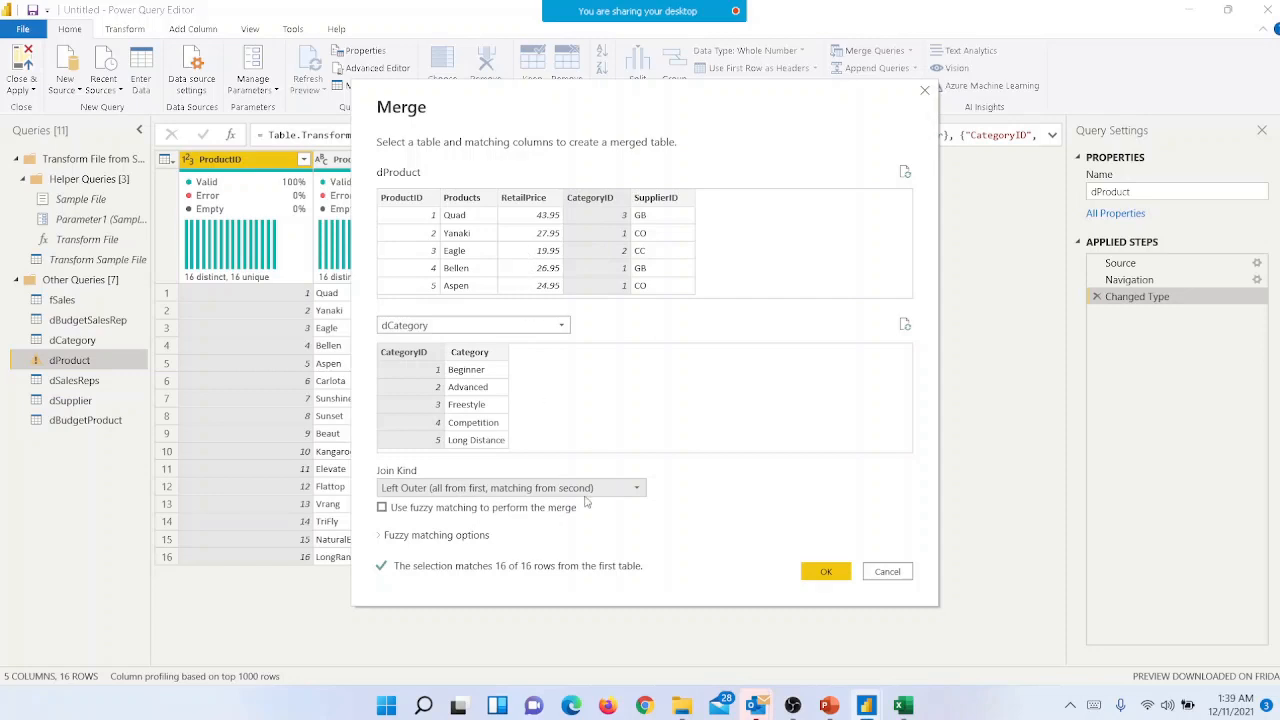
click(826, 571)
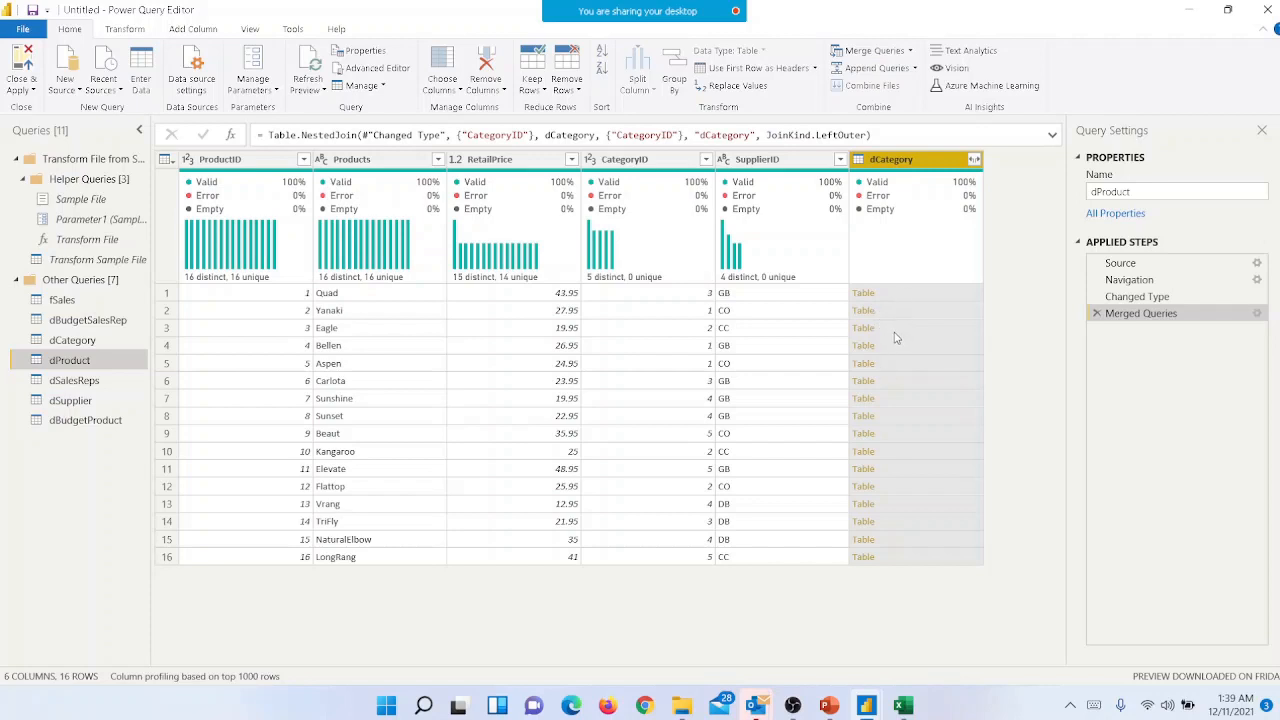
- Expand the merged dCategory column to only its Category field, without the original column name as prefix
click(974, 160)
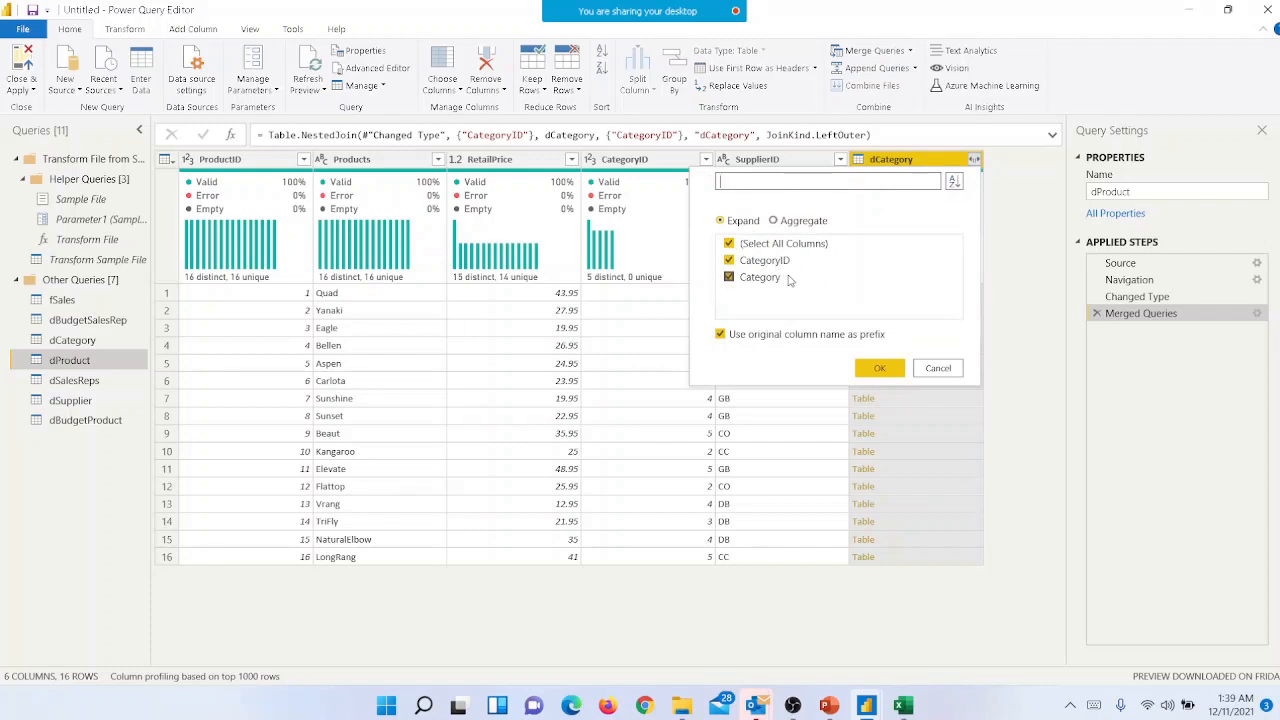
click(730, 245)
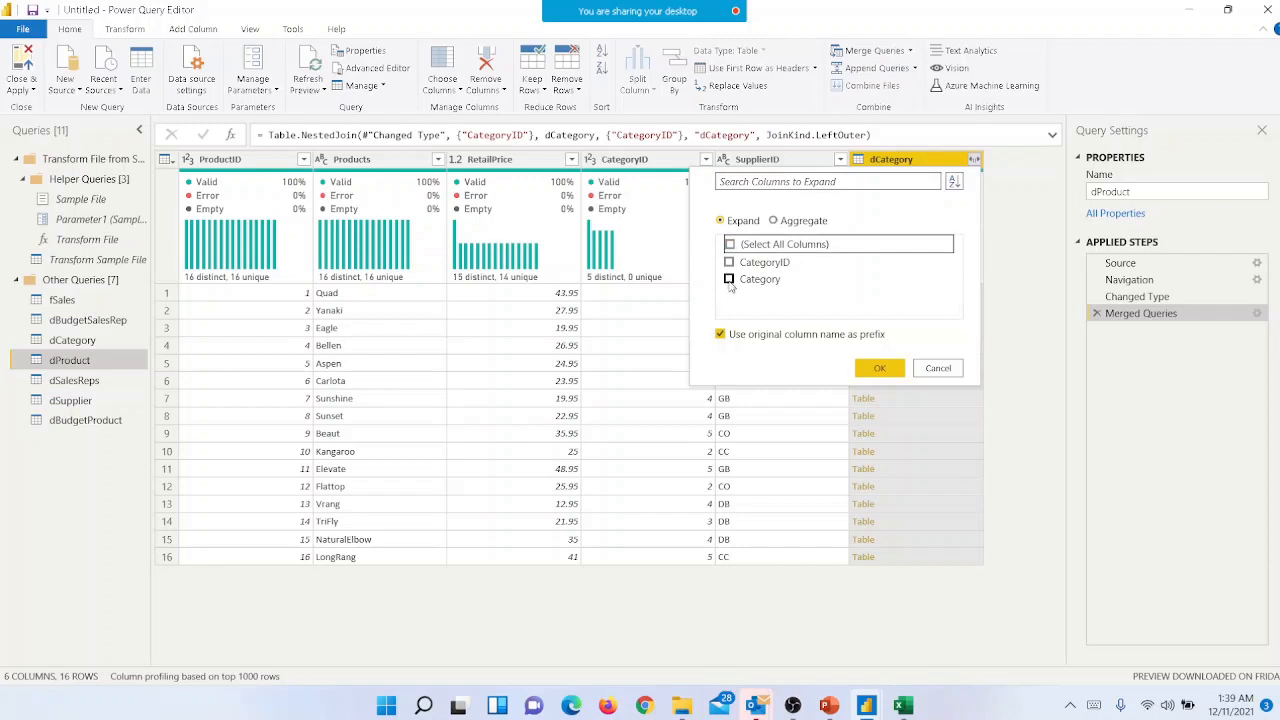
click(730, 280)
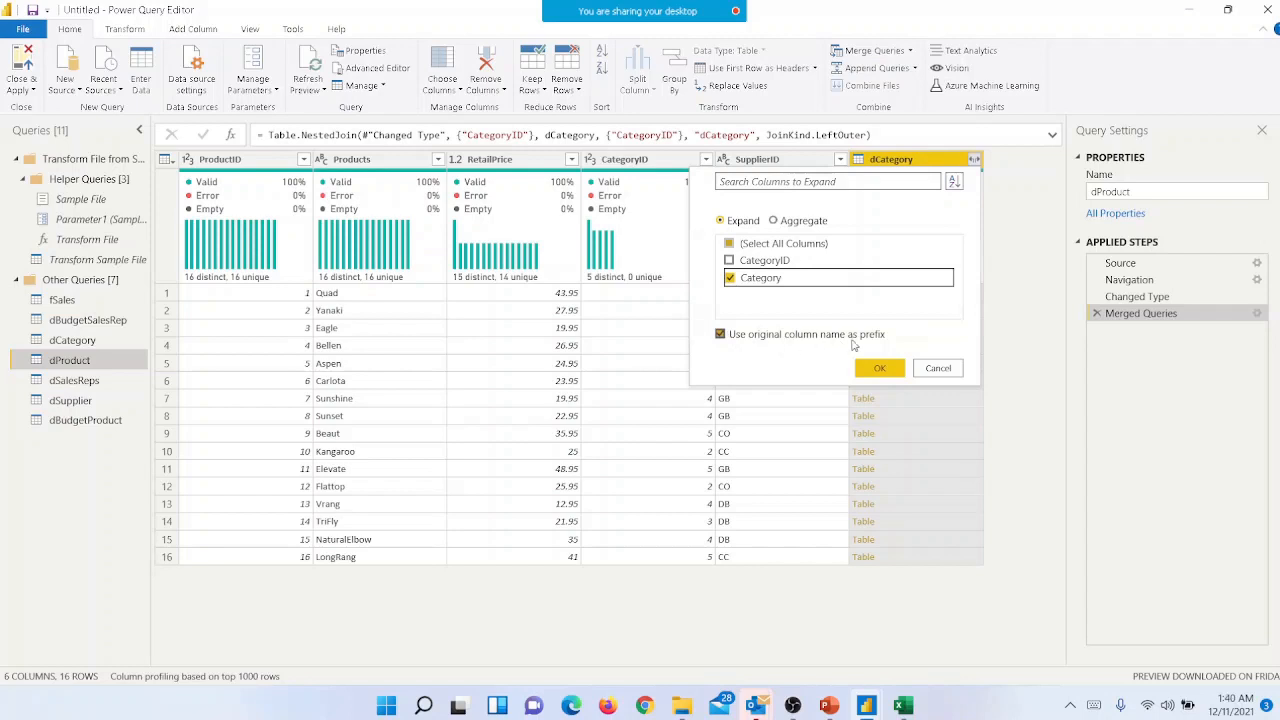
click(720, 335)
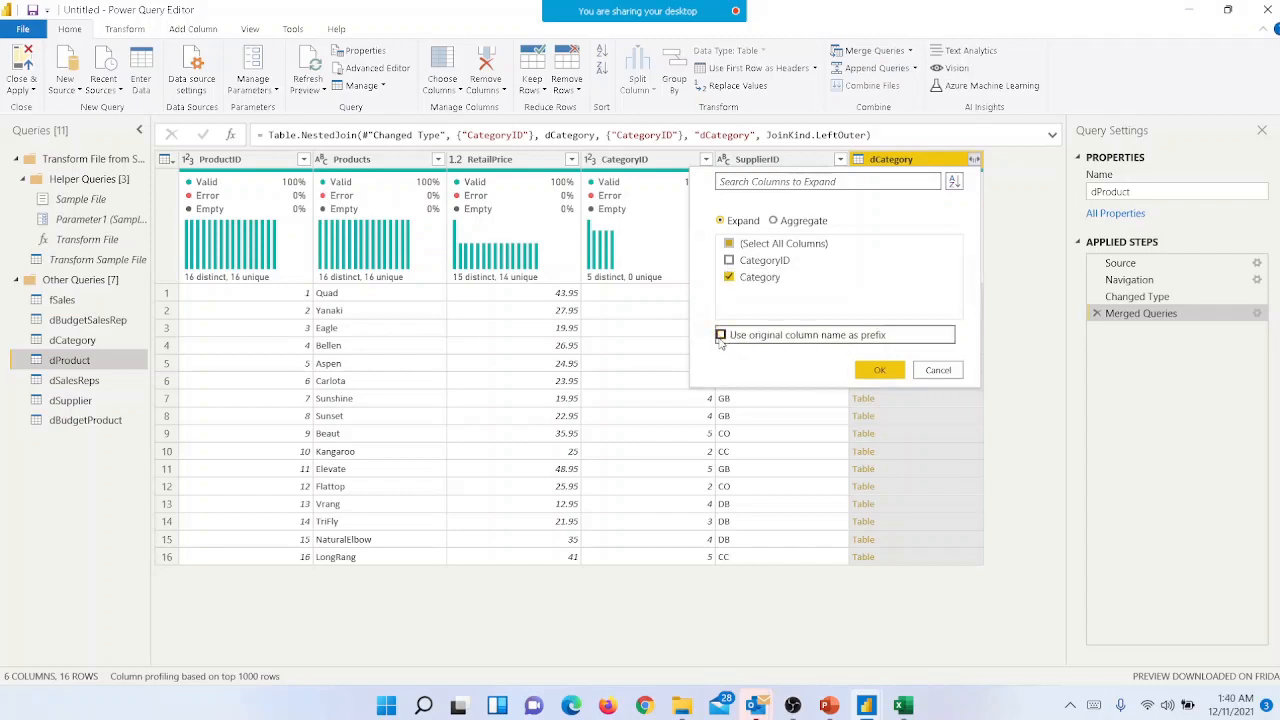
click(877, 370)
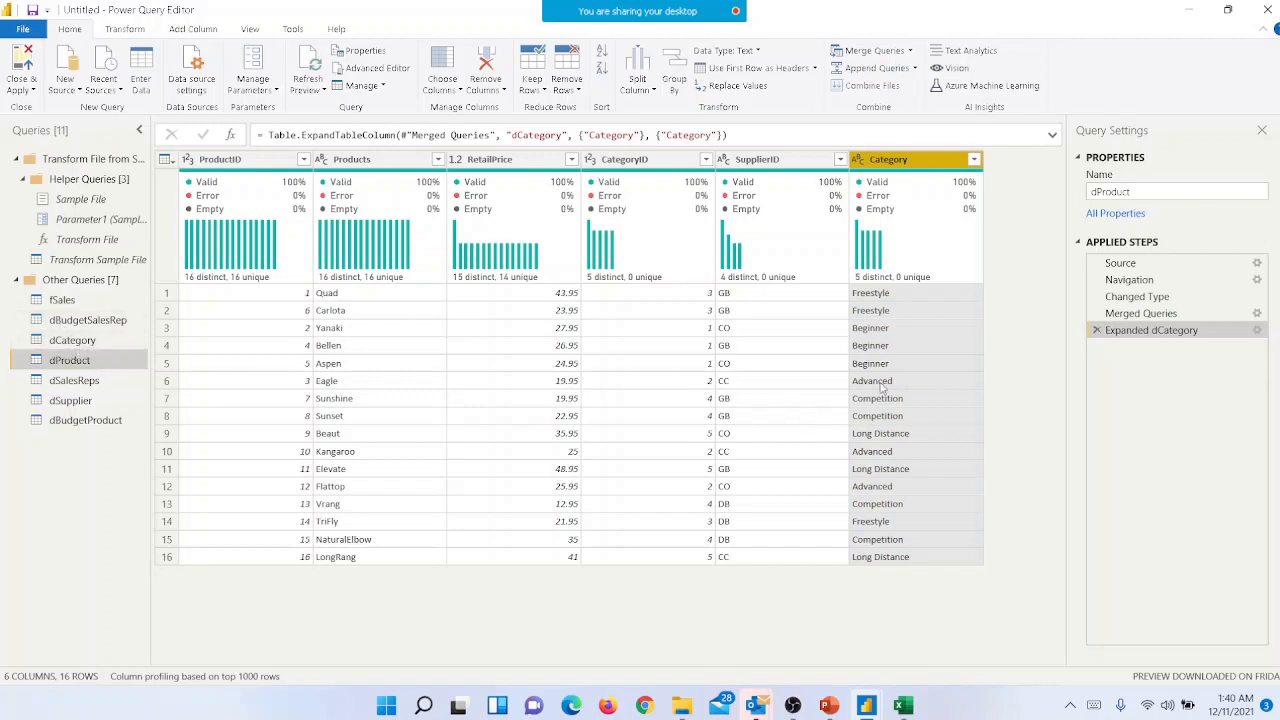
- Rename the expanded Category column to Category Name and place it between CategoryID and SupplierID
double_click(916, 162)
click(918, 163)
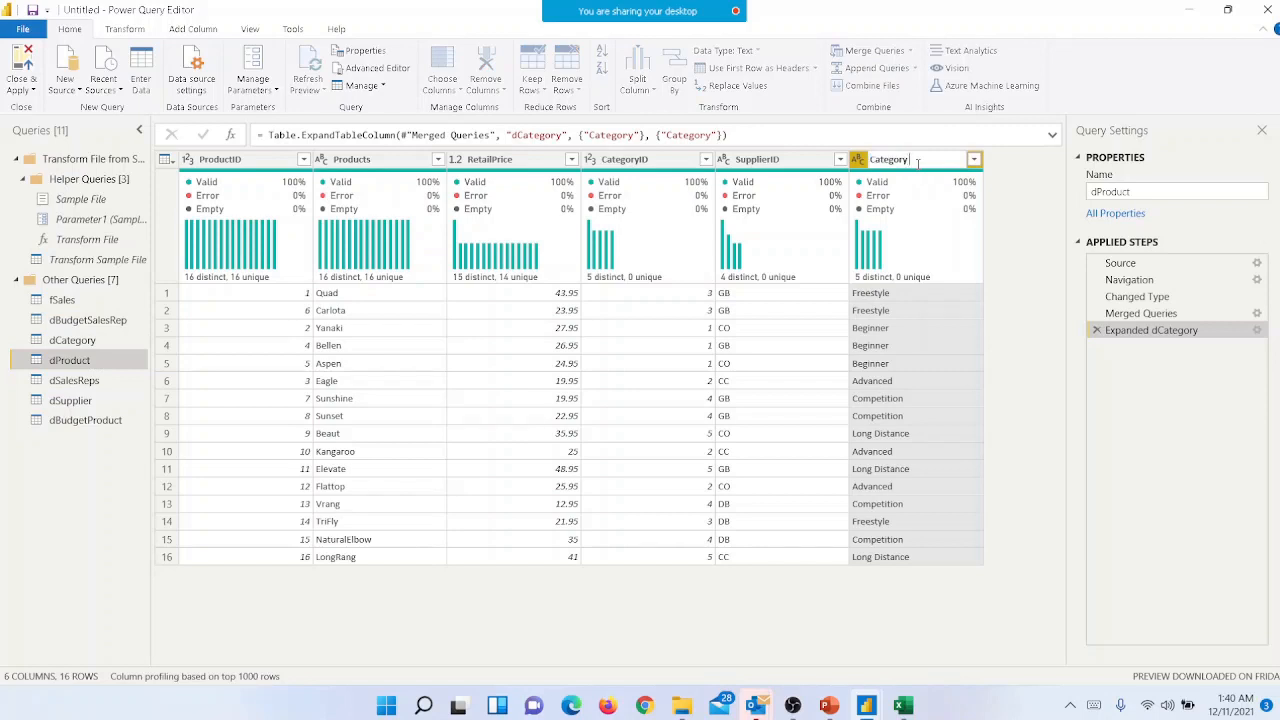
key(Return)
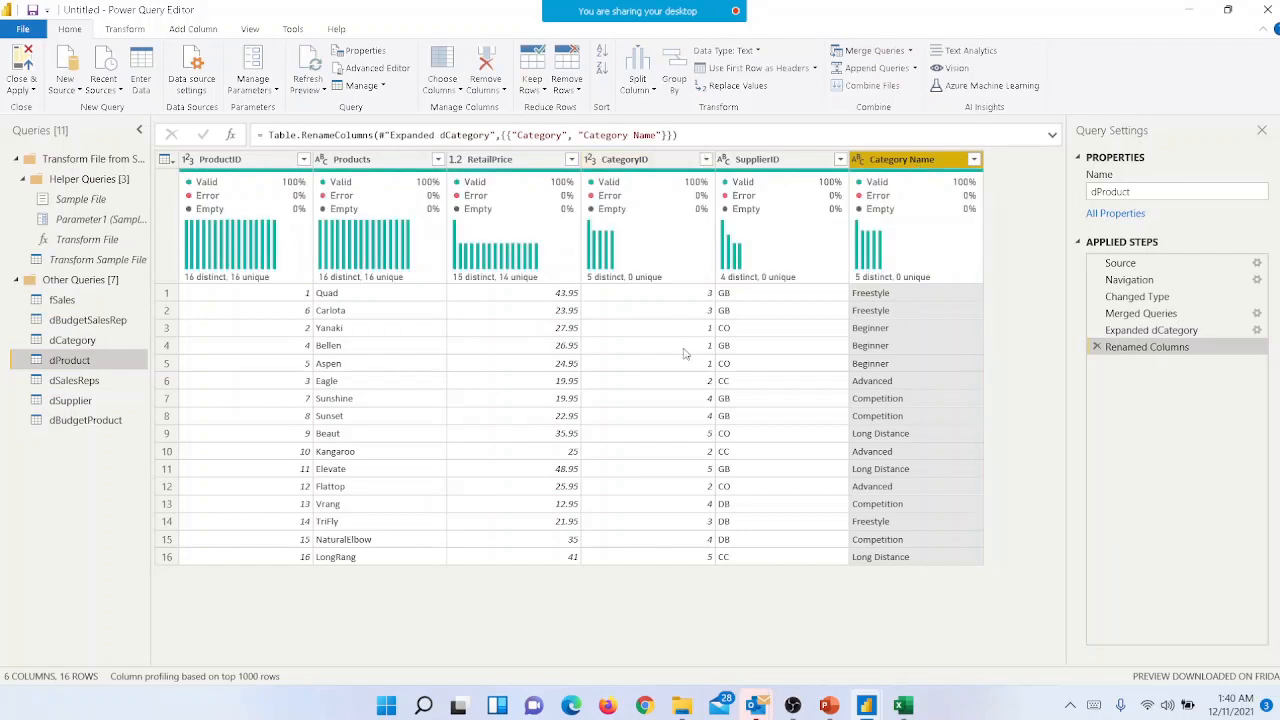
drag(920, 165, 782, 161)
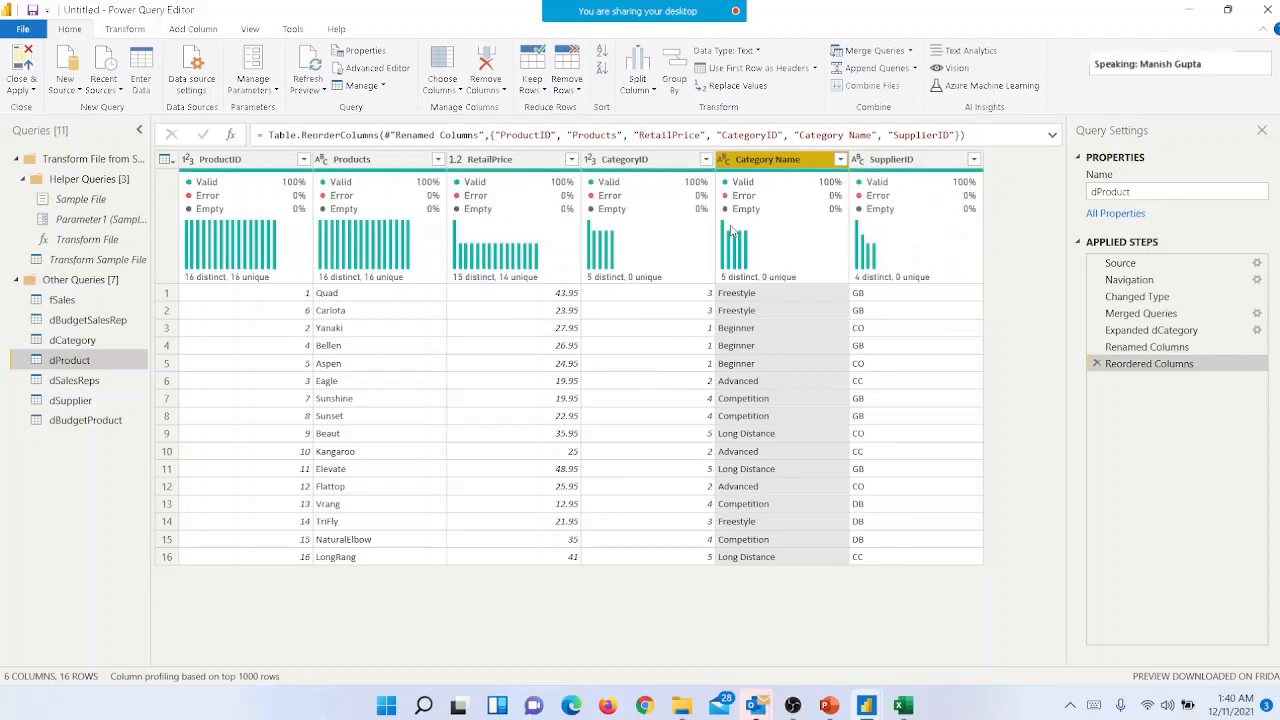
- Remove the CategoryID column from dProduct by keeping all the other columns
click(648, 162)
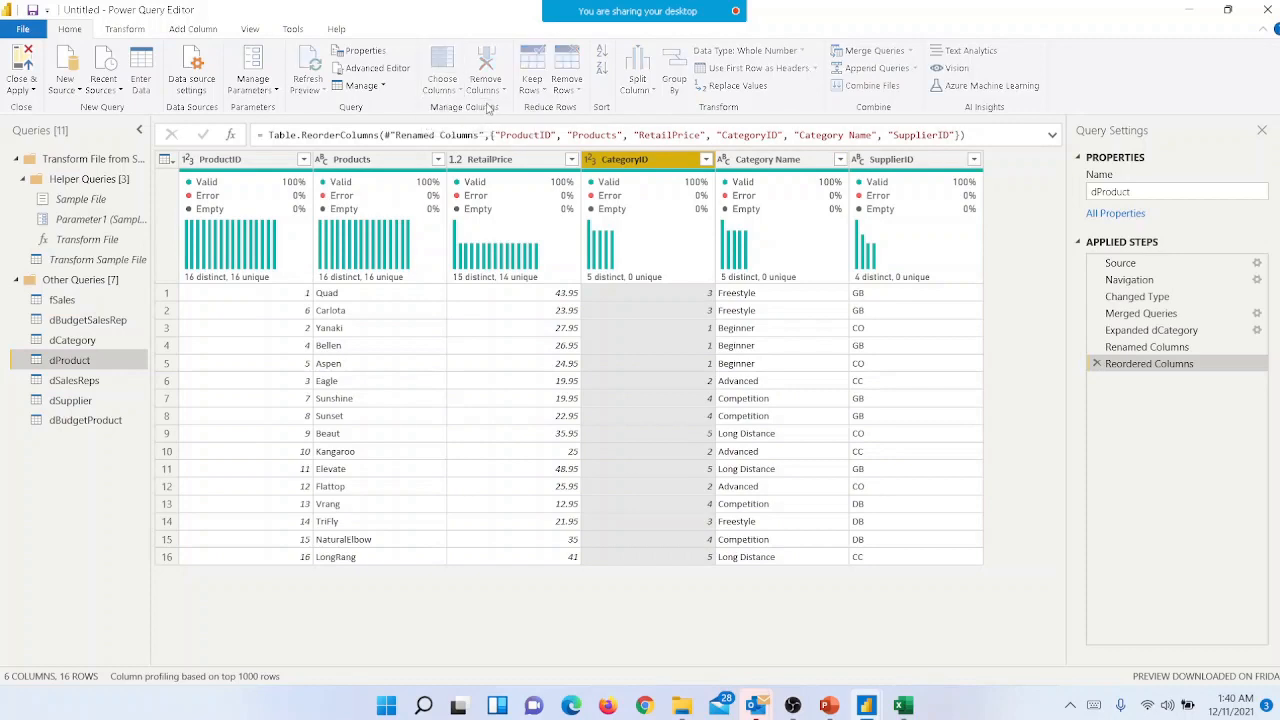
click(442, 70)
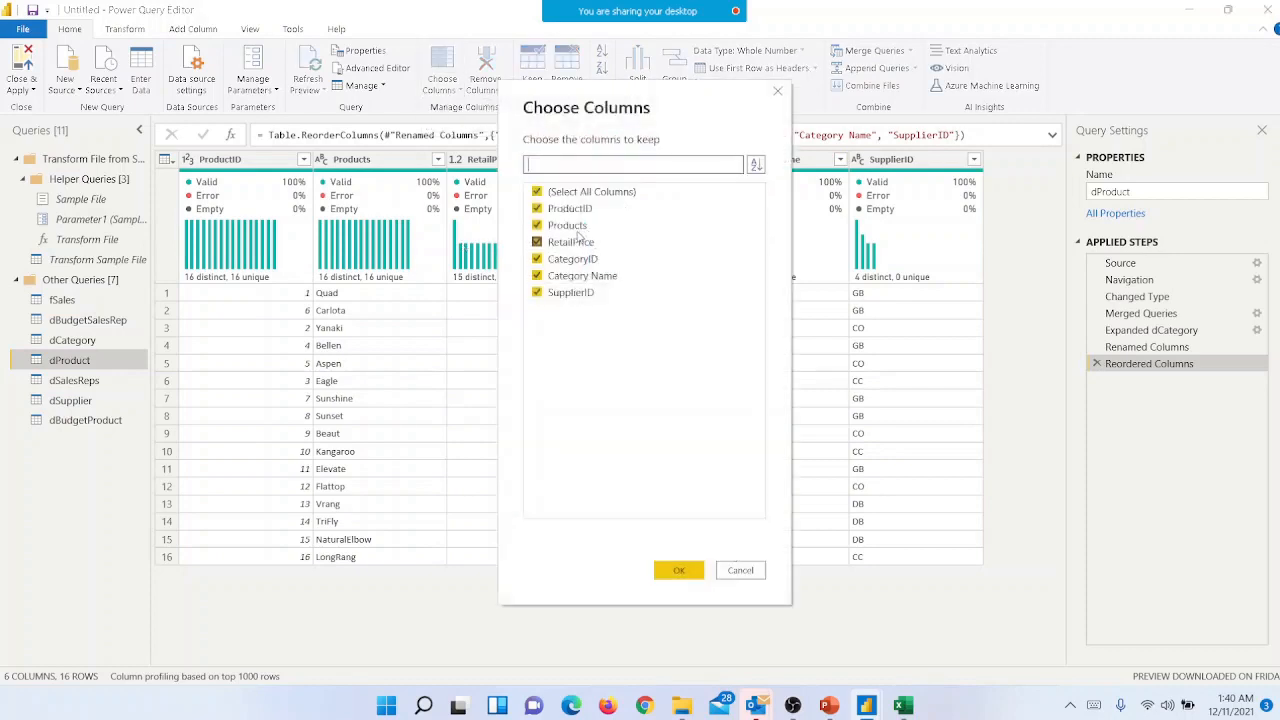
click(537, 260)
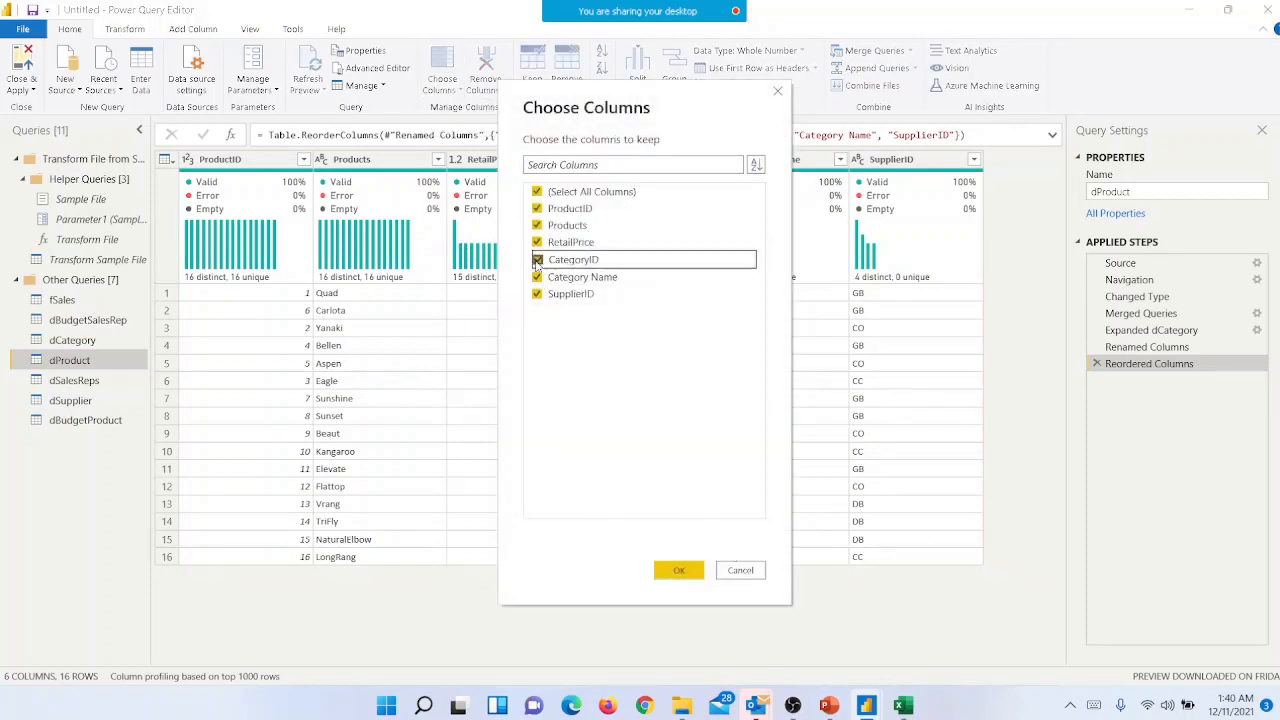
click(678, 571)
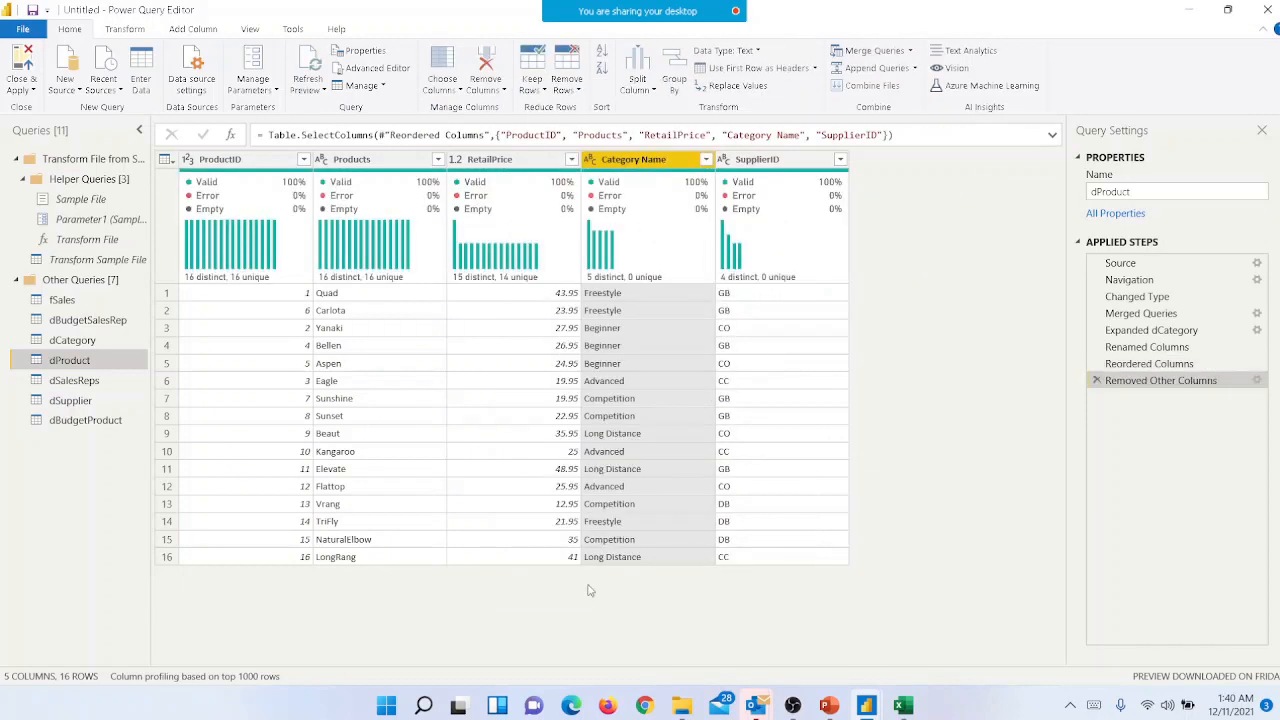
- Disable loading of the dCategory query into the report and accept the possible data loss
click(70, 340)
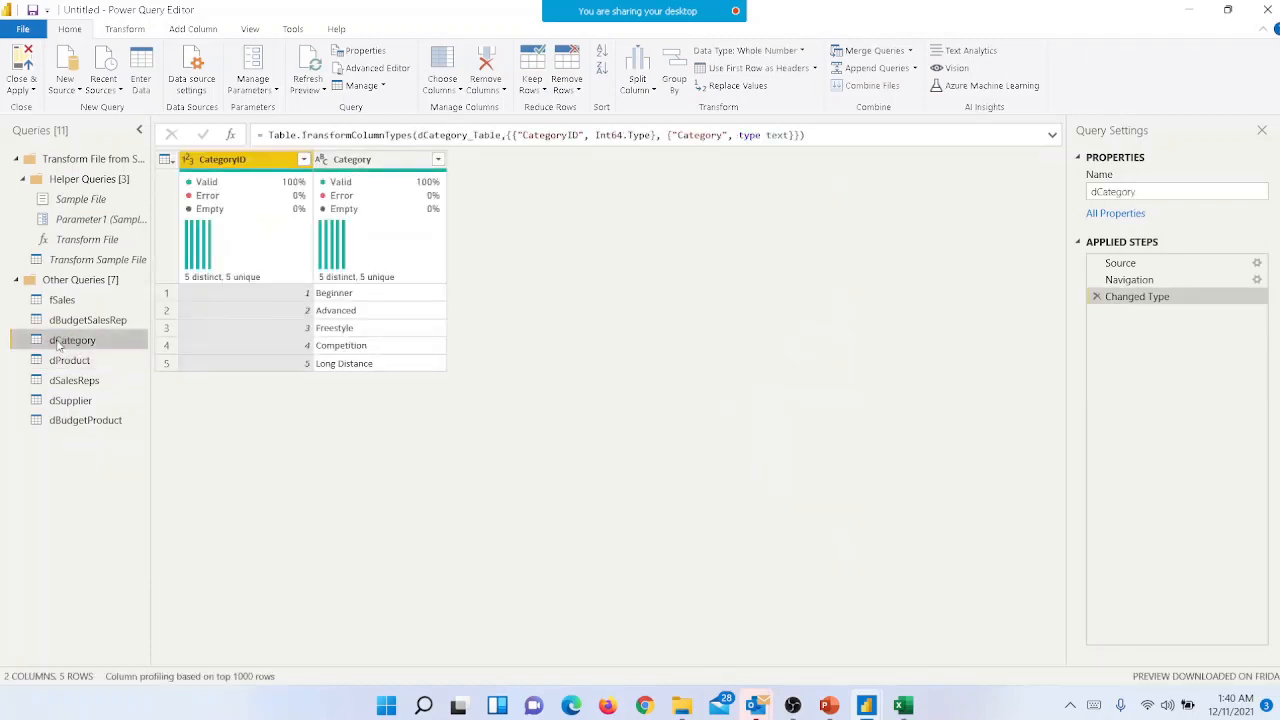
right_click(58, 345)
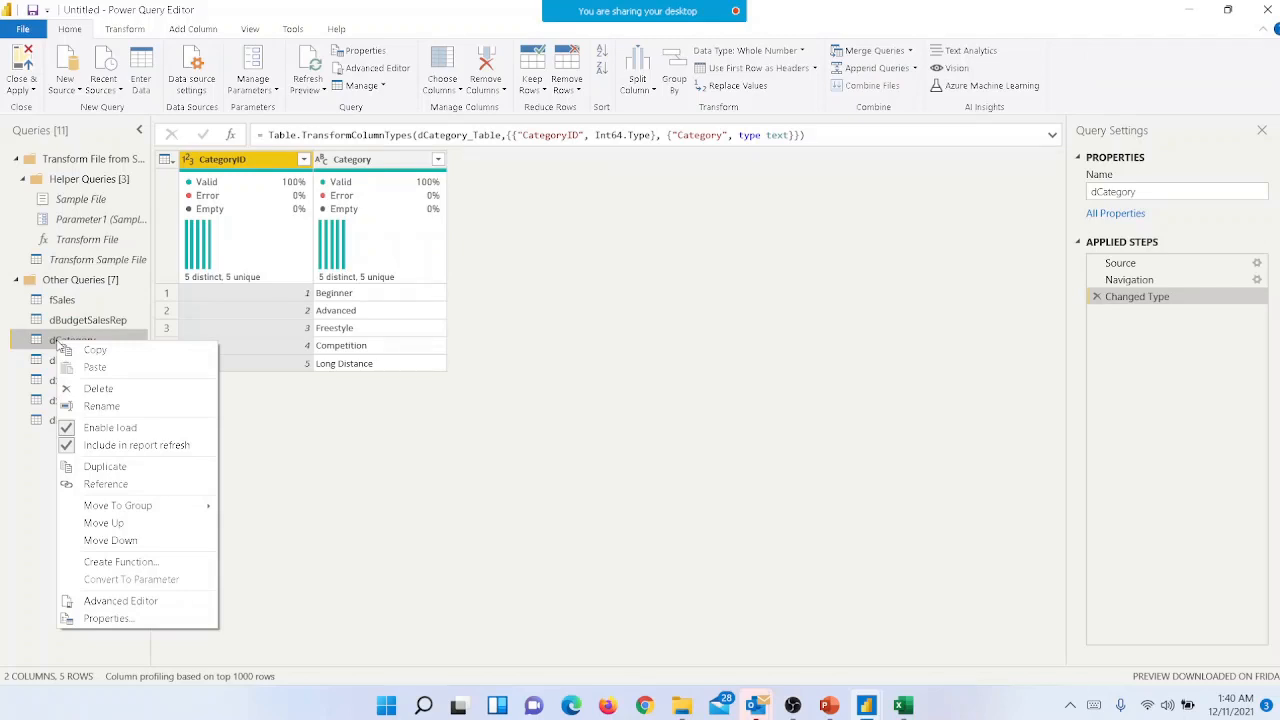
click(118, 428)
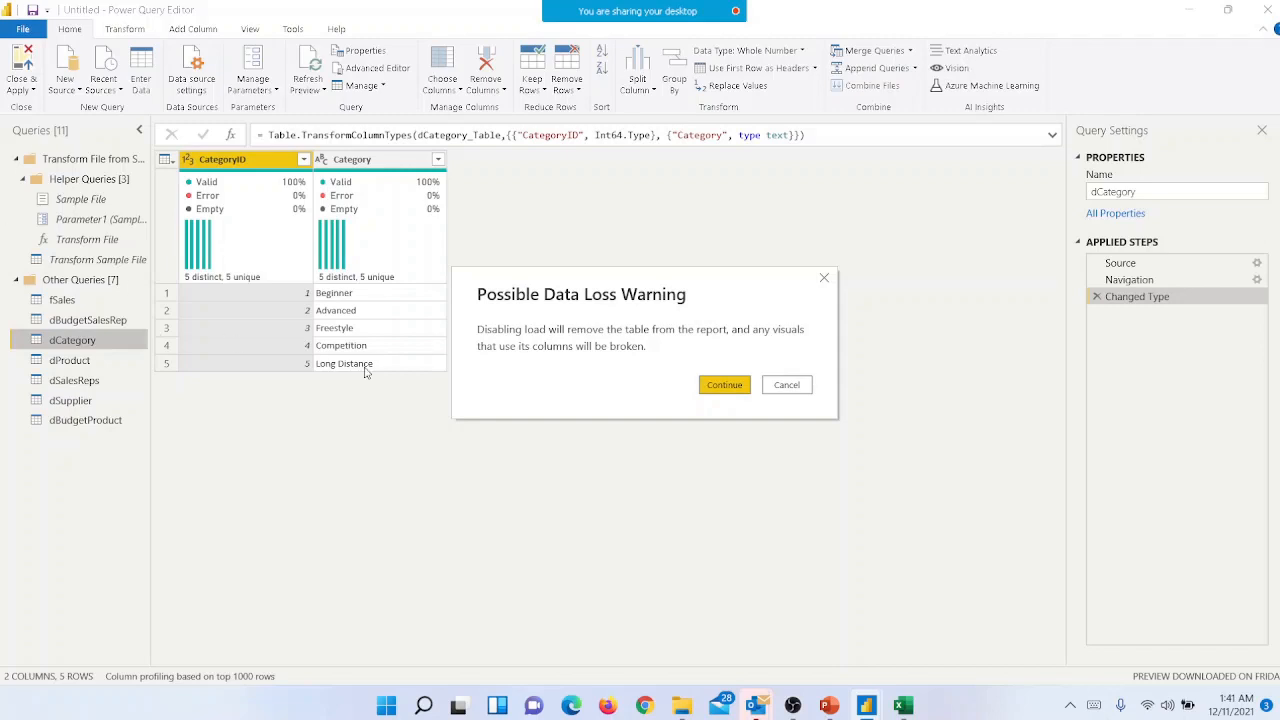
click(722, 389)
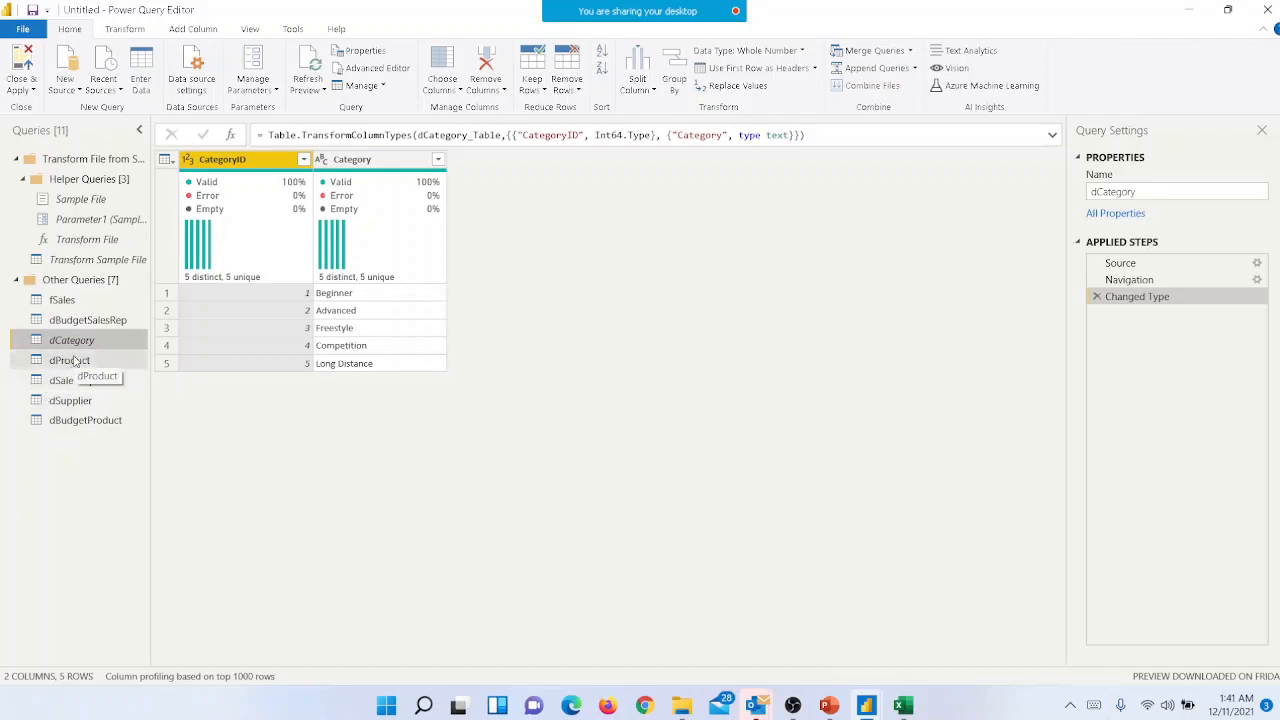
- Merge dSupplier into the dProduct query by matching SupplierID in both tables with a Left Outer join
click(88, 406)
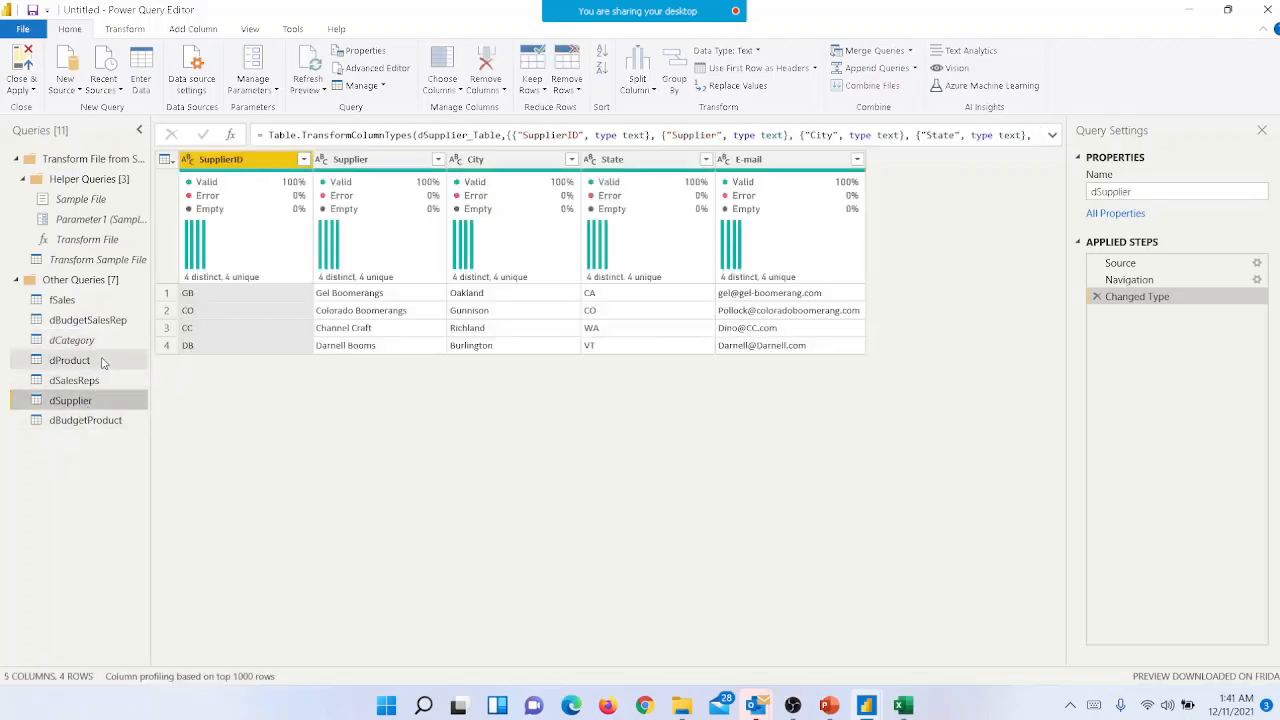
click(103, 362)
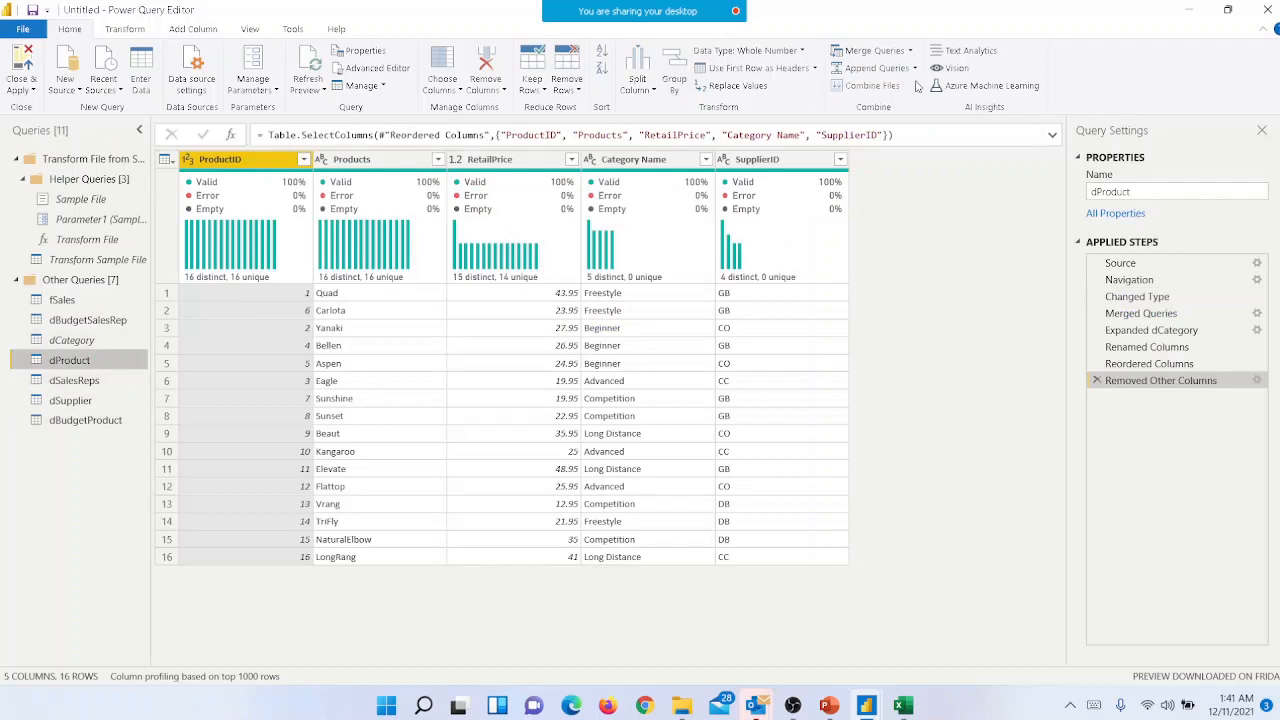
click(874, 57)
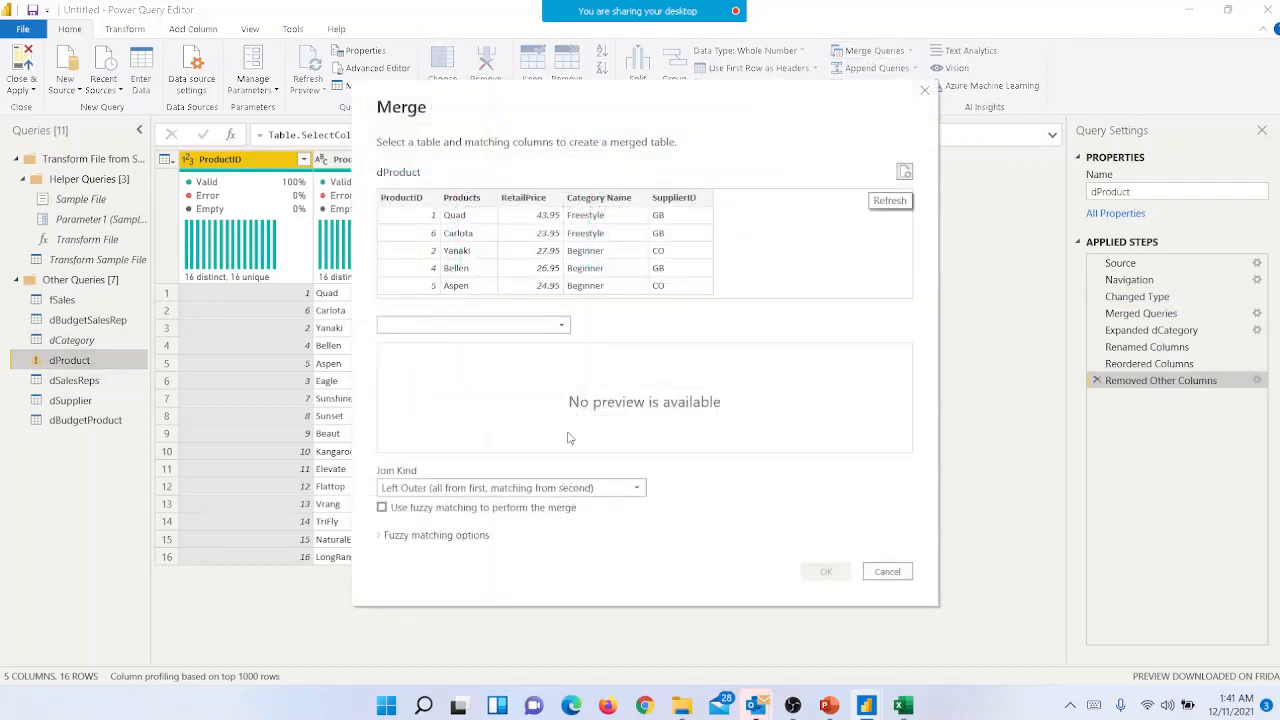
click(554, 324)
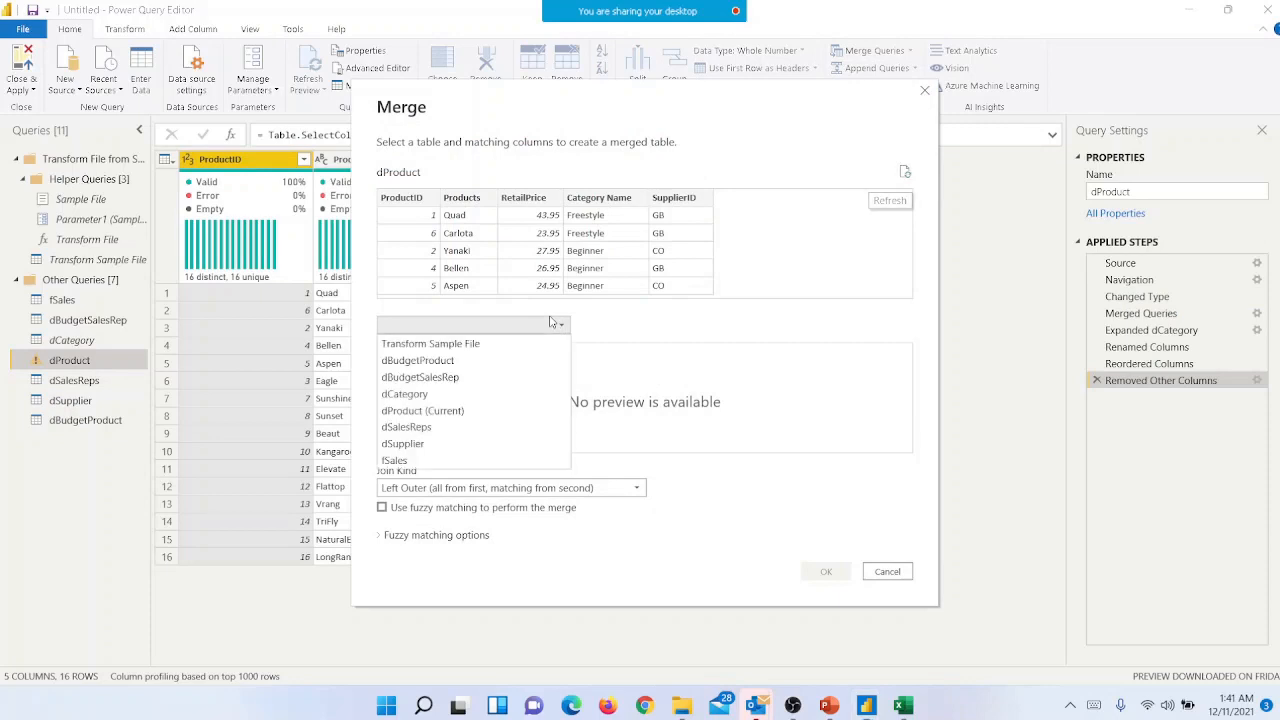
click(452, 446)
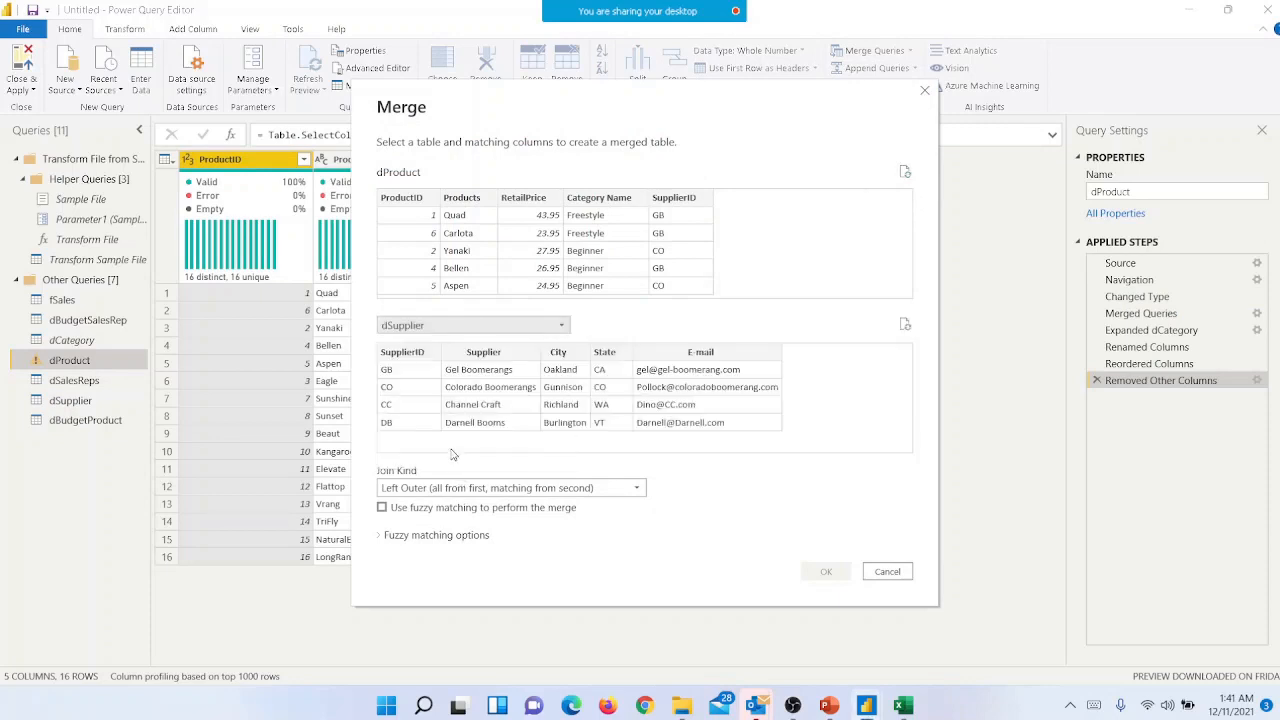
click(676, 206)
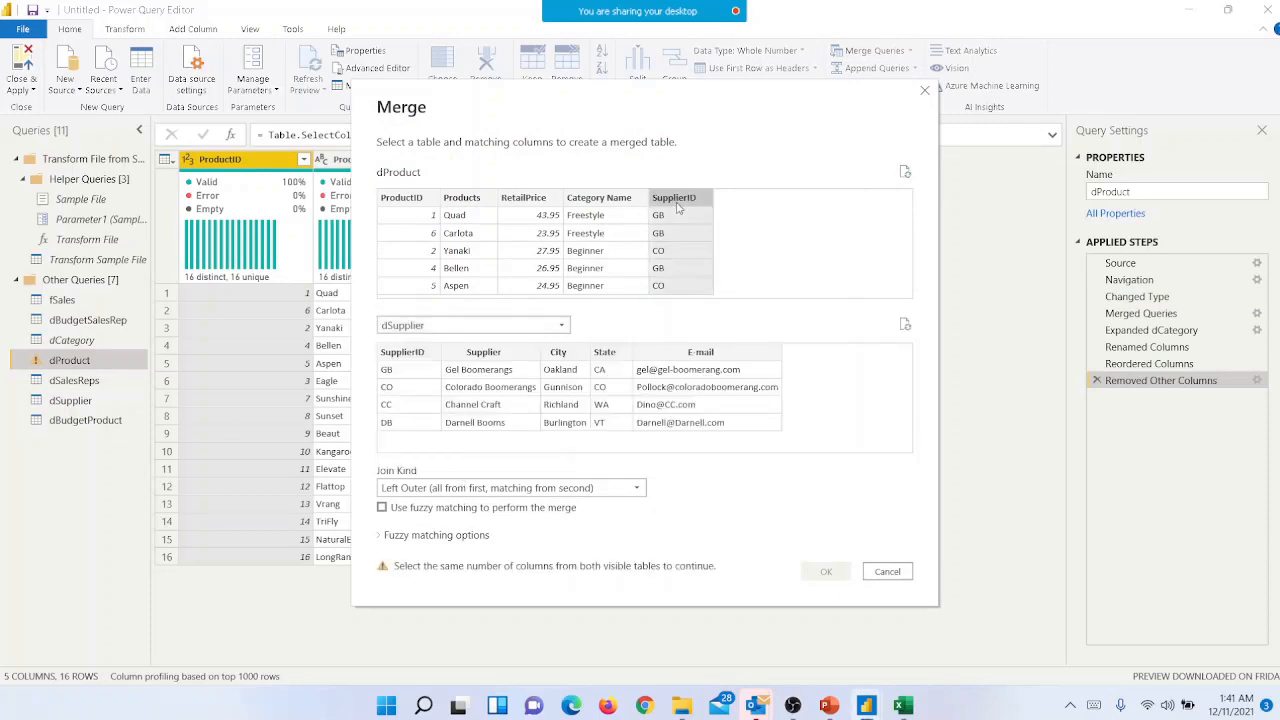
click(430, 353)
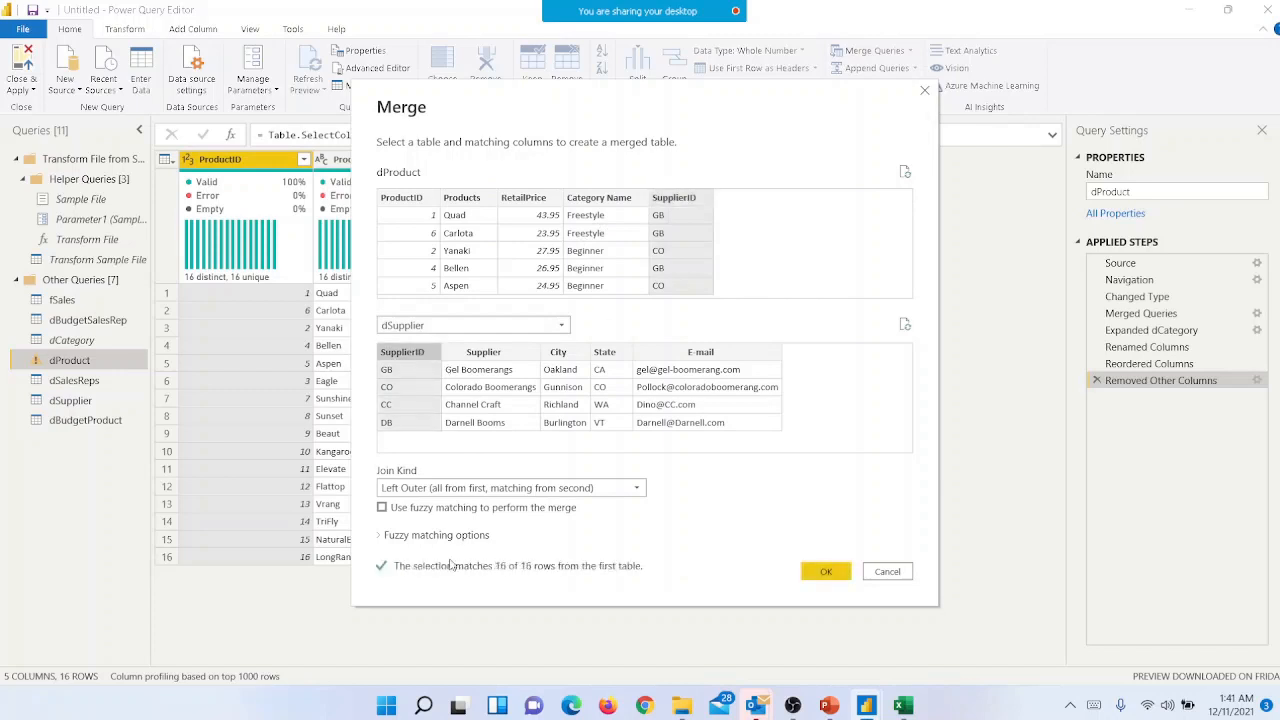
click(825, 572)
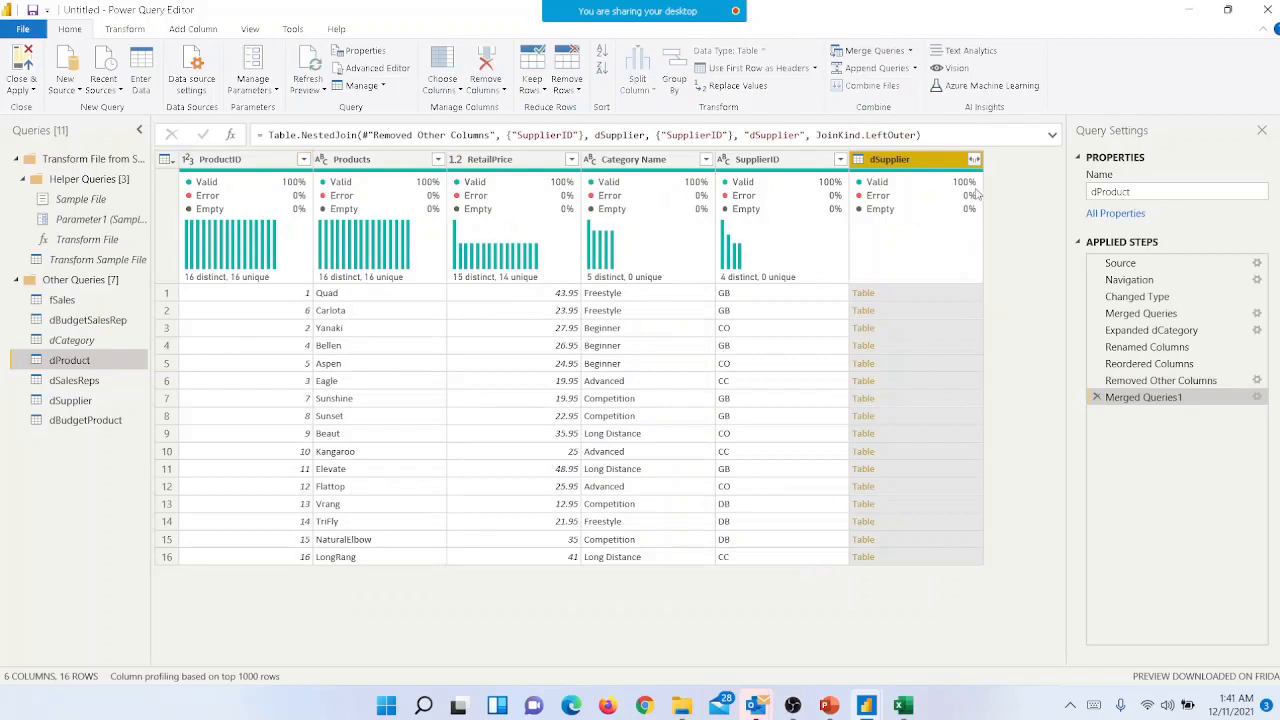
- Expand the merged dSupplier column to only its Supplier field, without the original column name as prefix
click(974, 162)
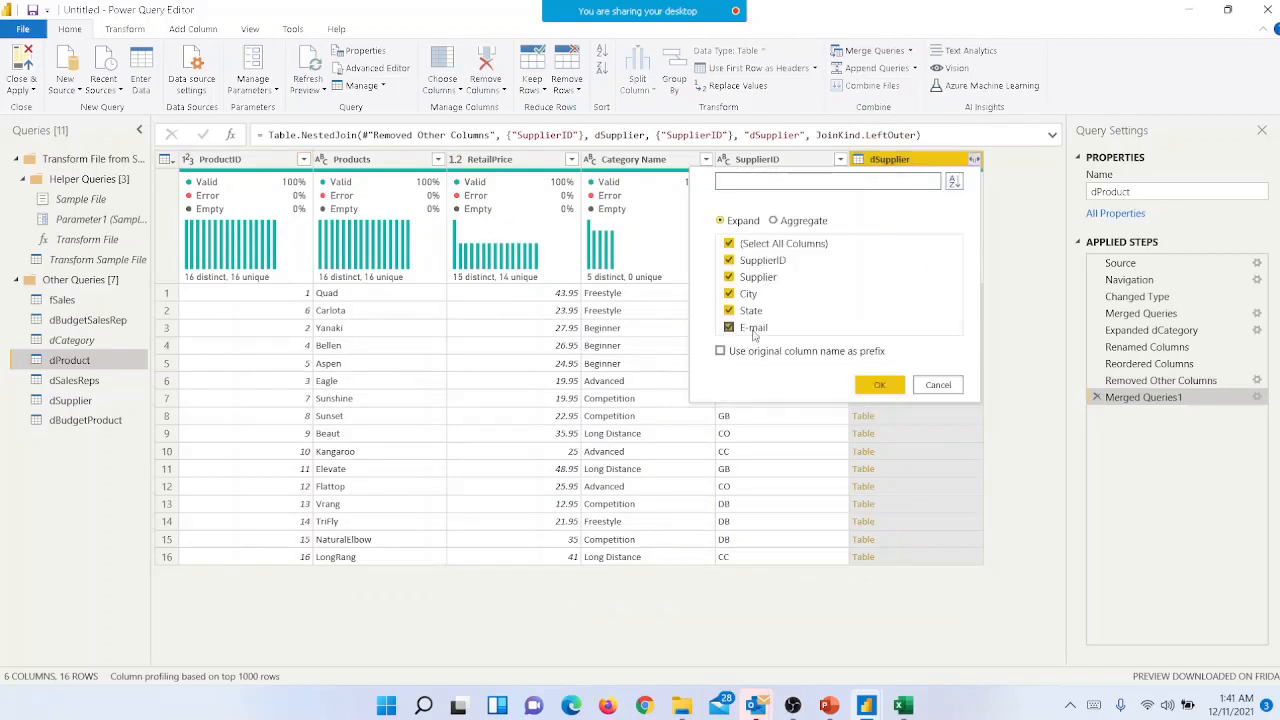
click(729, 244)
click(729, 277)
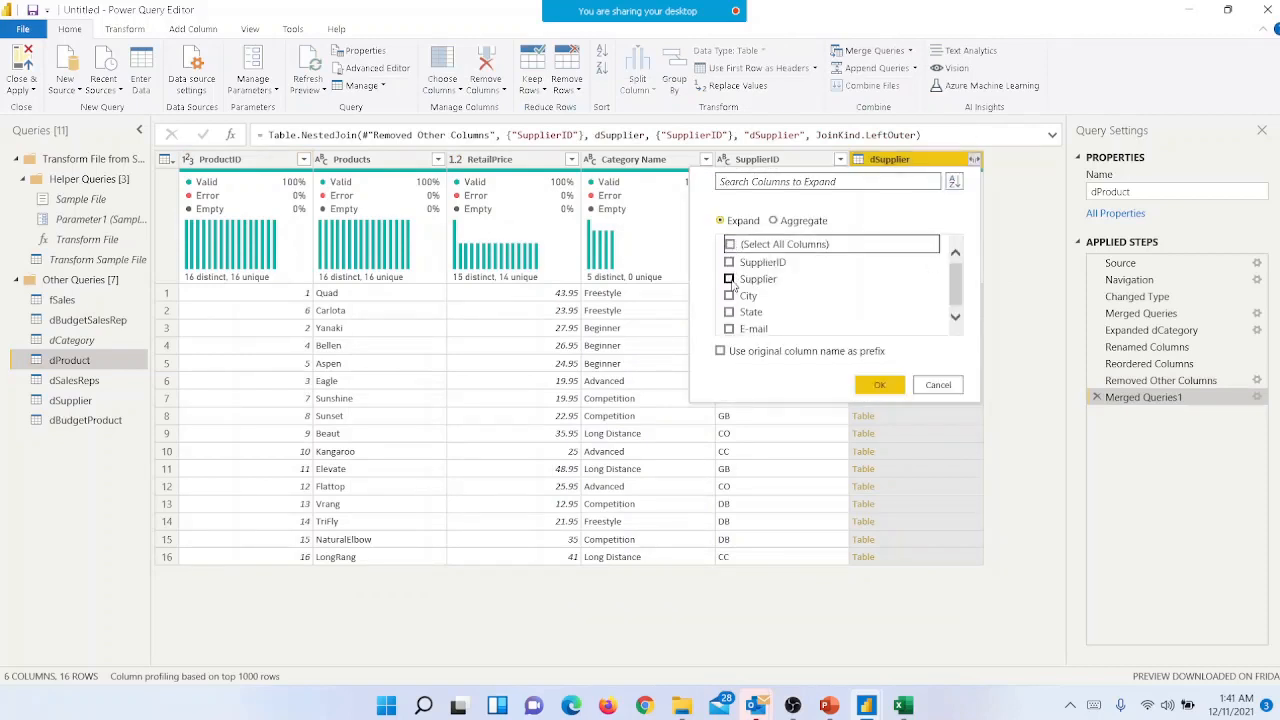
click(959, 269)
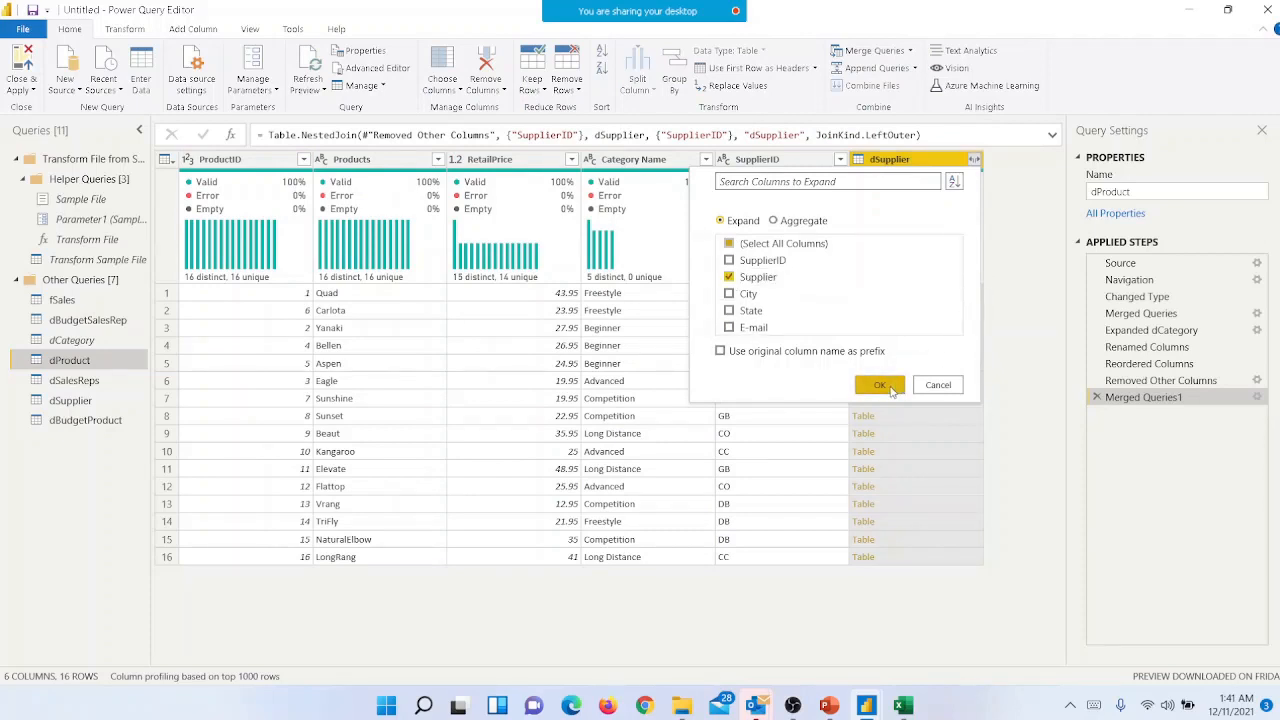
click(880, 386)
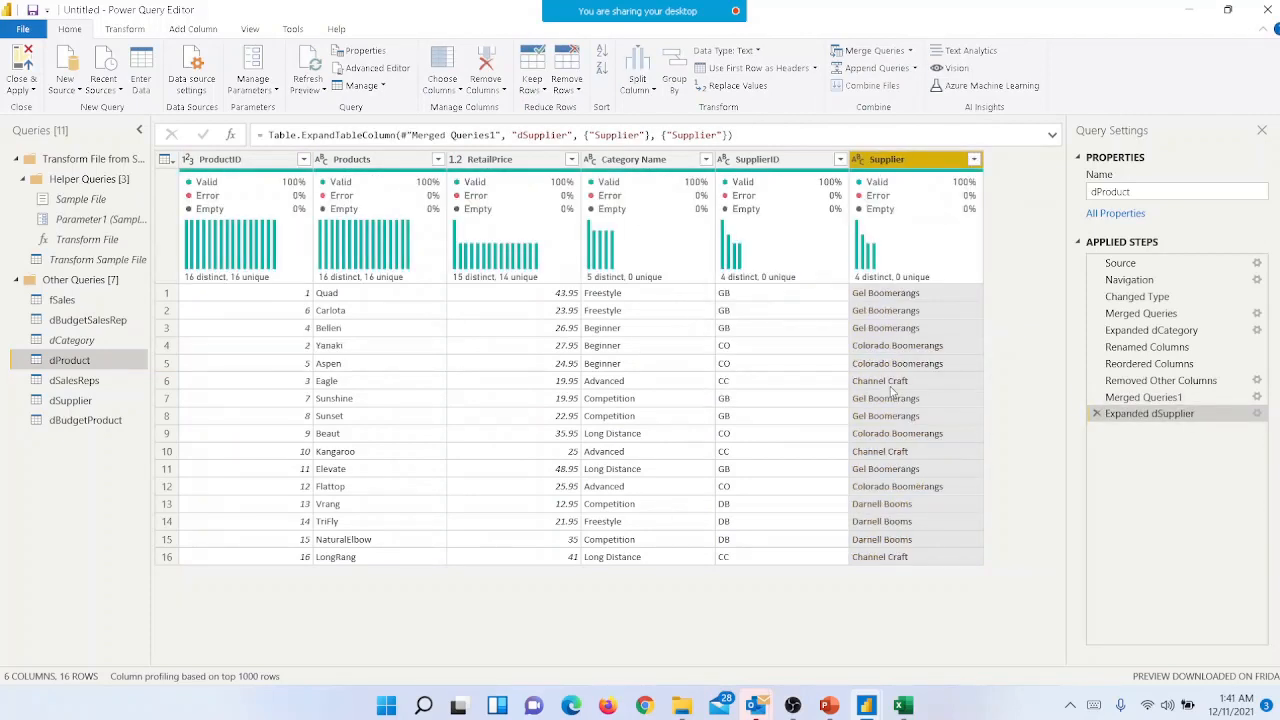
- Rename the expanded Supplier column in dProduct to Supplier Name
double_click(912, 164)
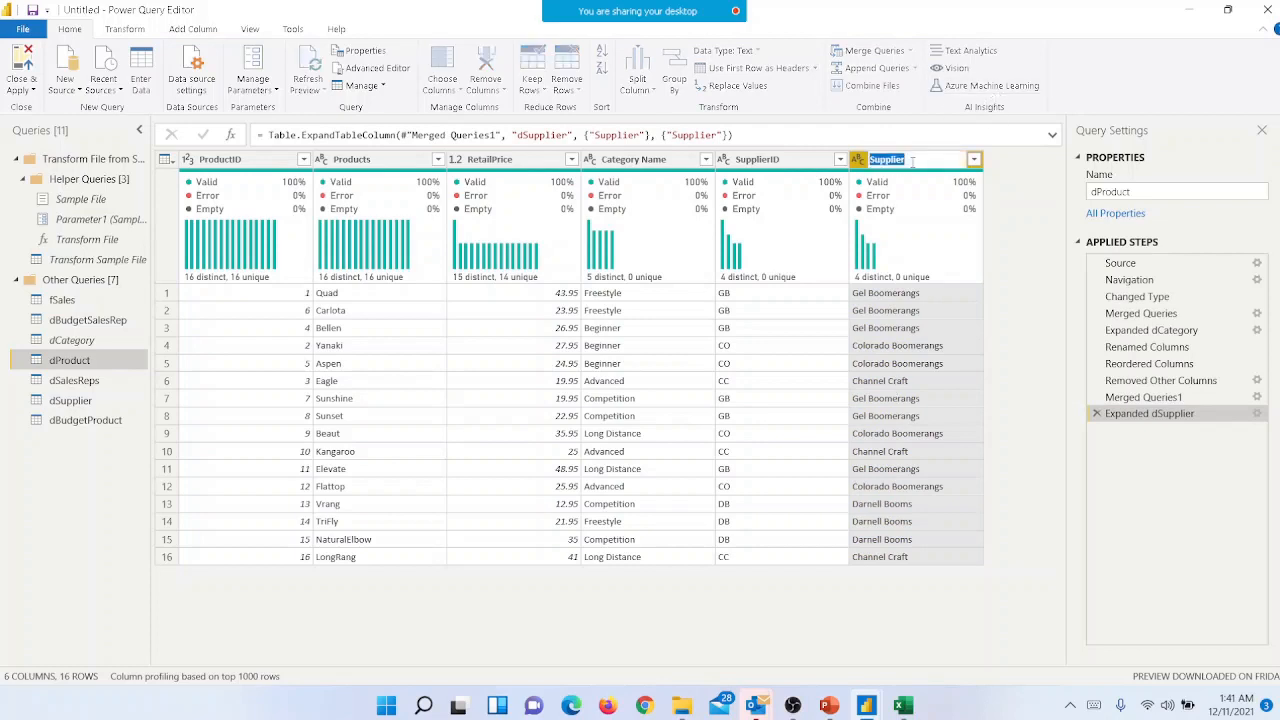
click(912, 161)
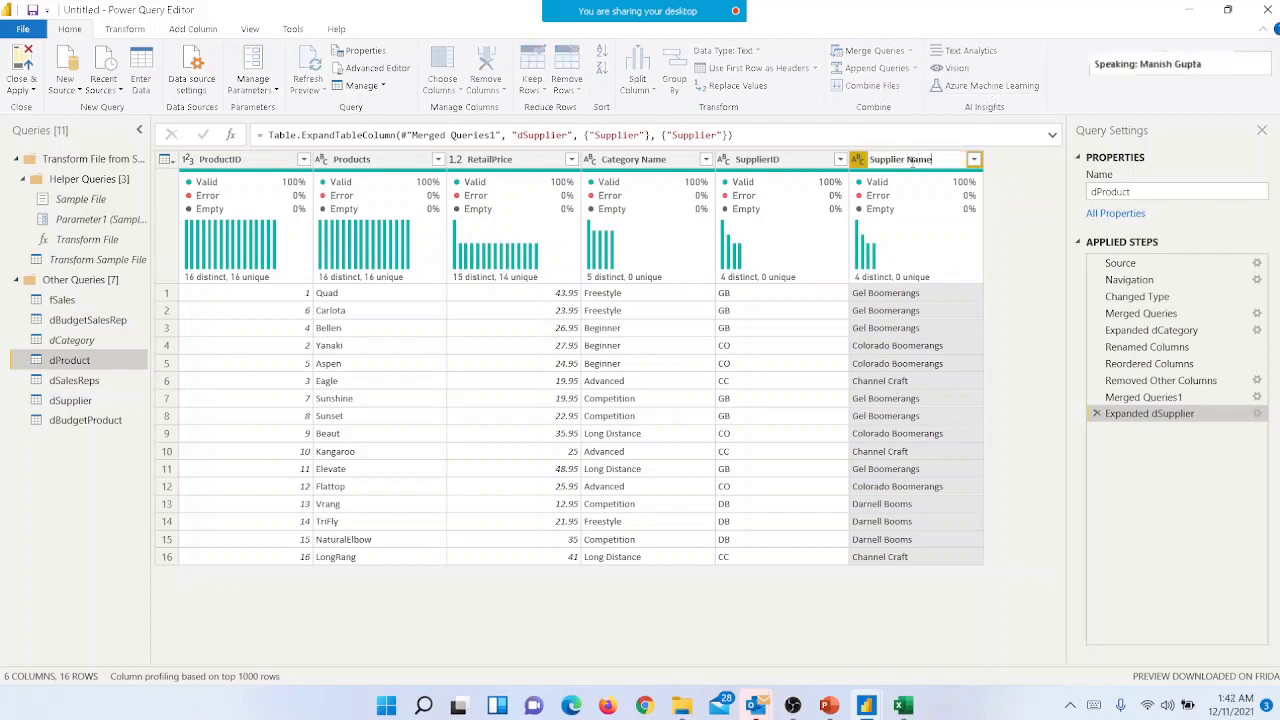
key(Return)
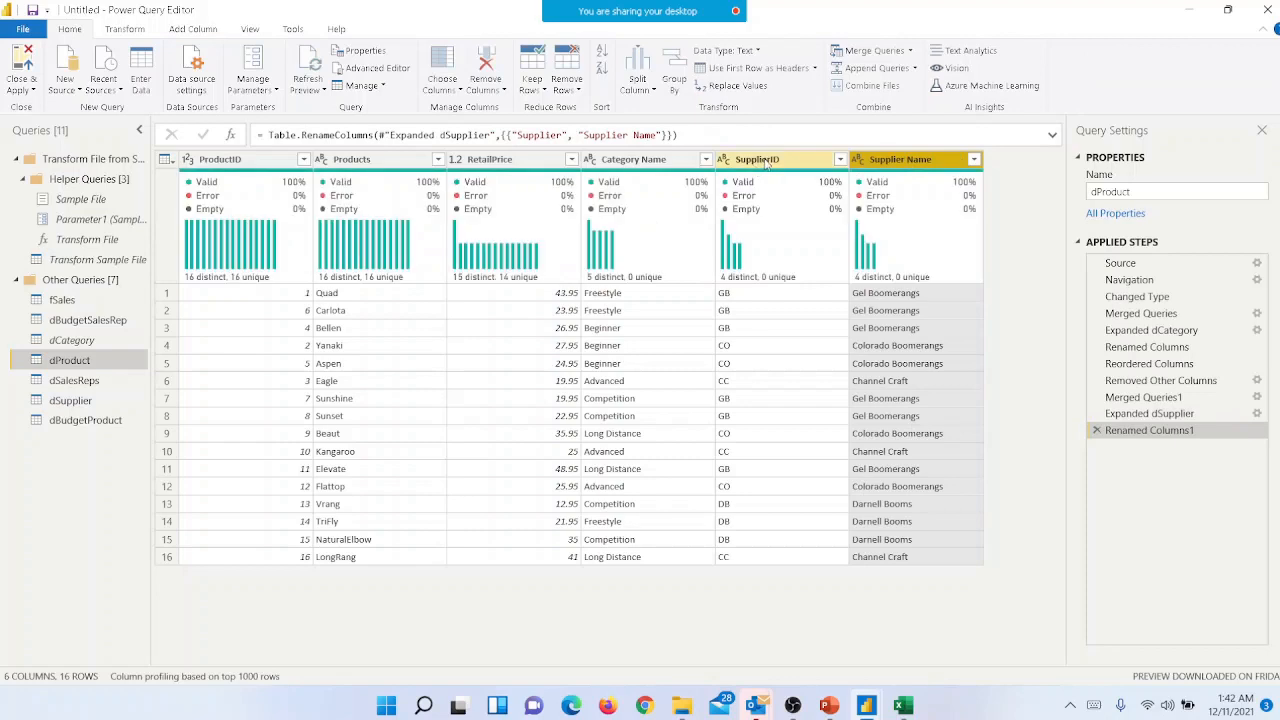
- Remove the SupplierID column from dProduct by keeping all the other columns
click(768, 161)
click(444, 88)
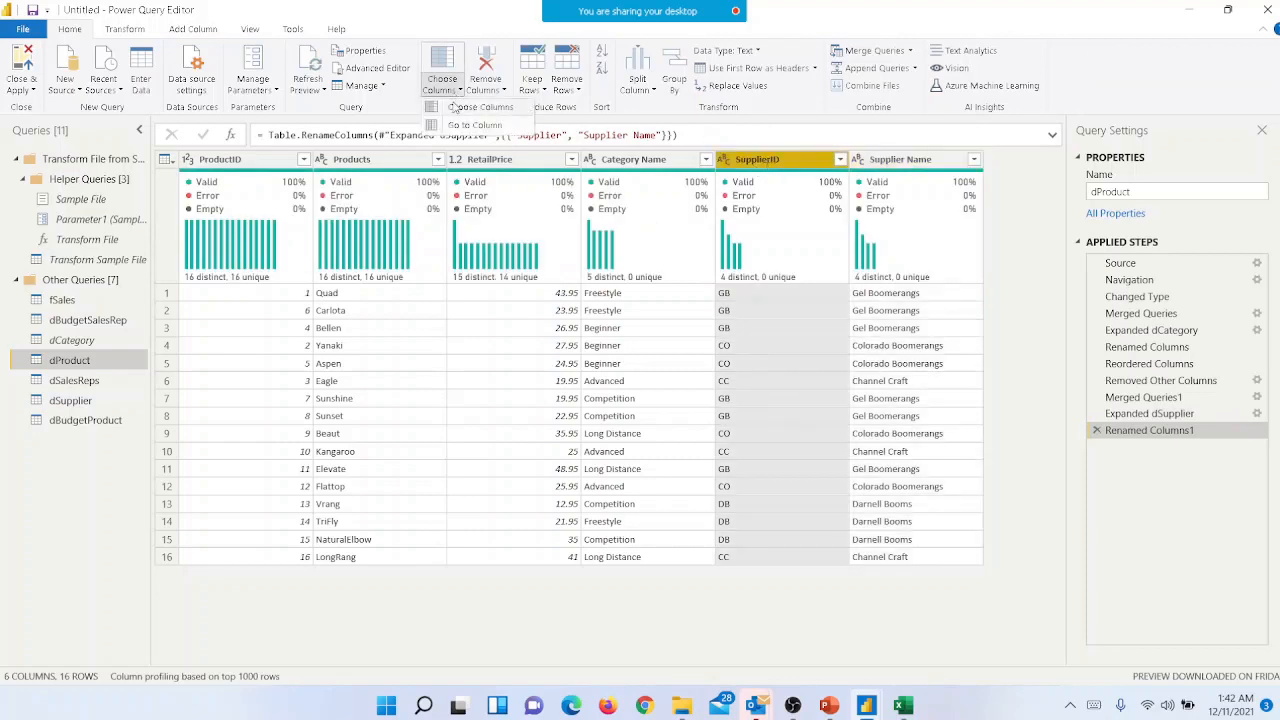
click(458, 108)
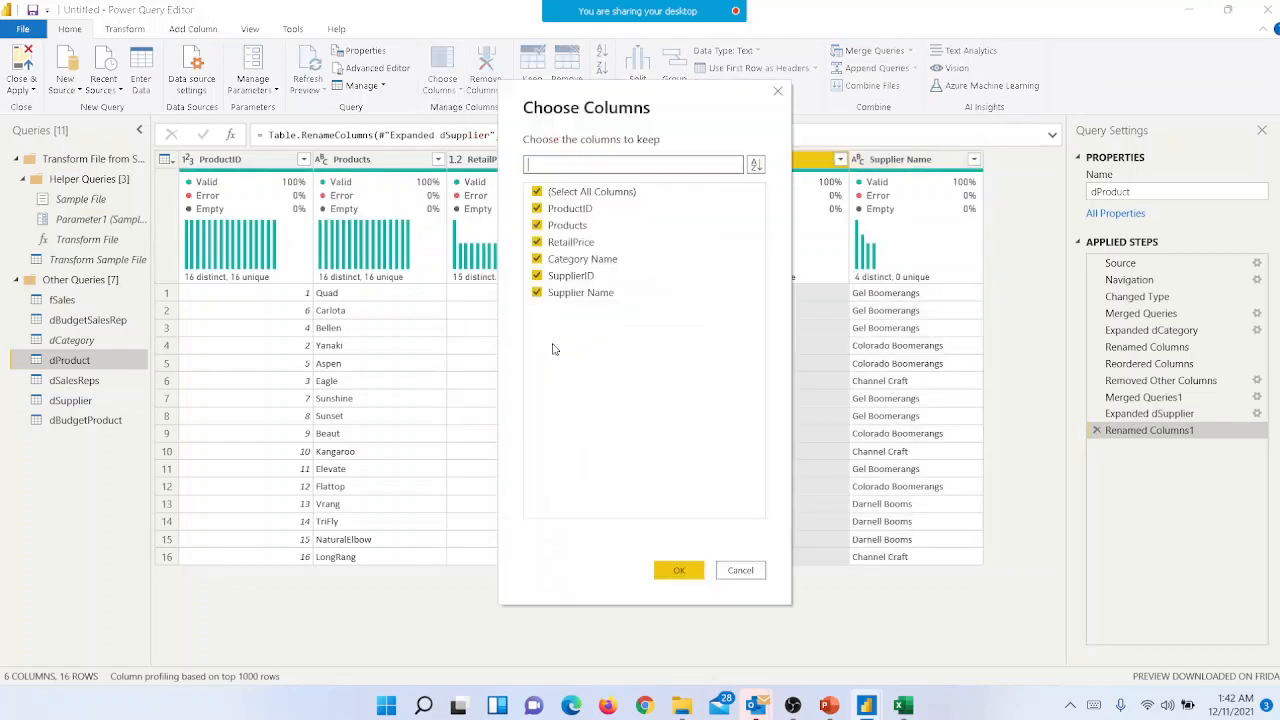
click(558, 277)
click(665, 569)
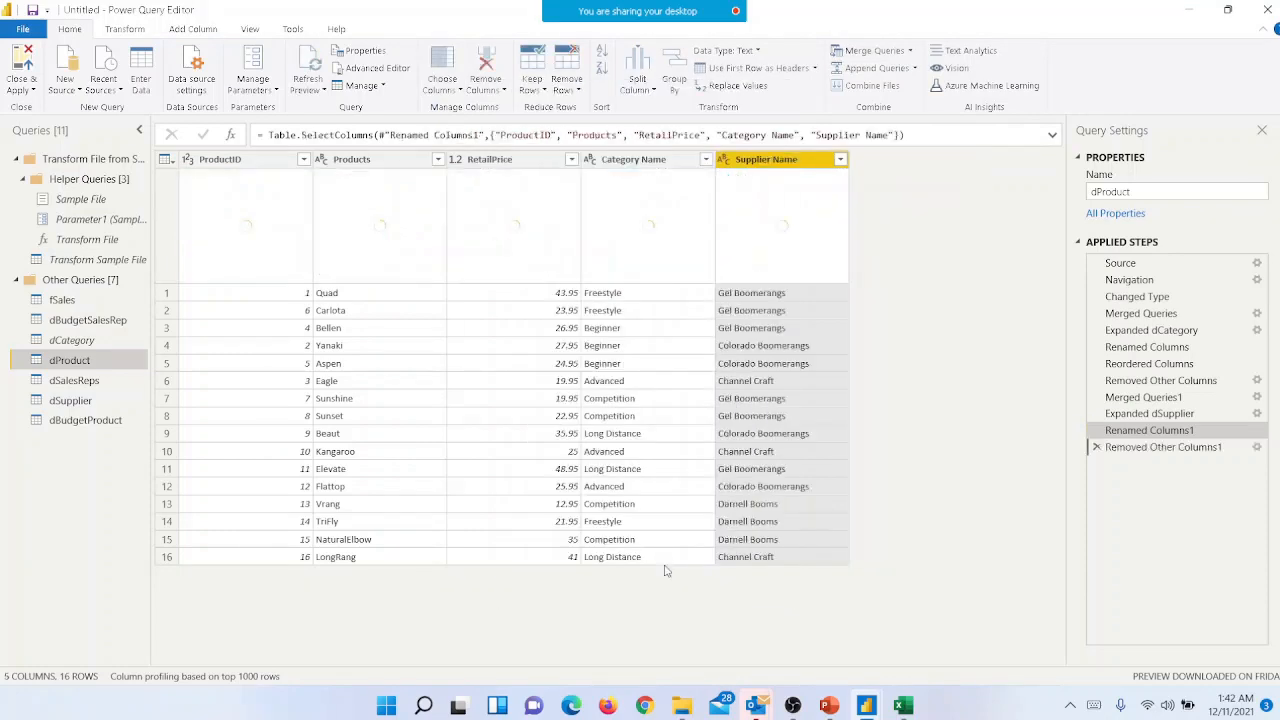
- Disable loading of the dSupplier query into the report and accept the possible data loss
click(95, 402)
right_click(96, 401)
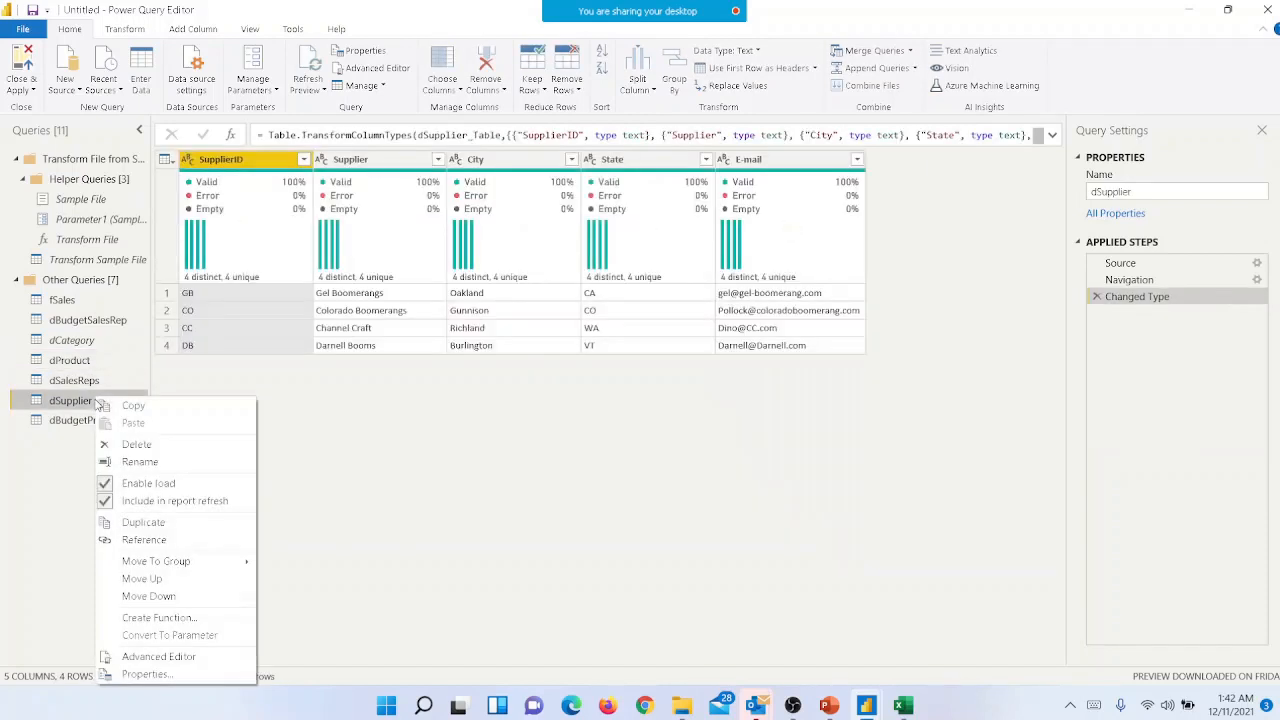
click(150, 483)
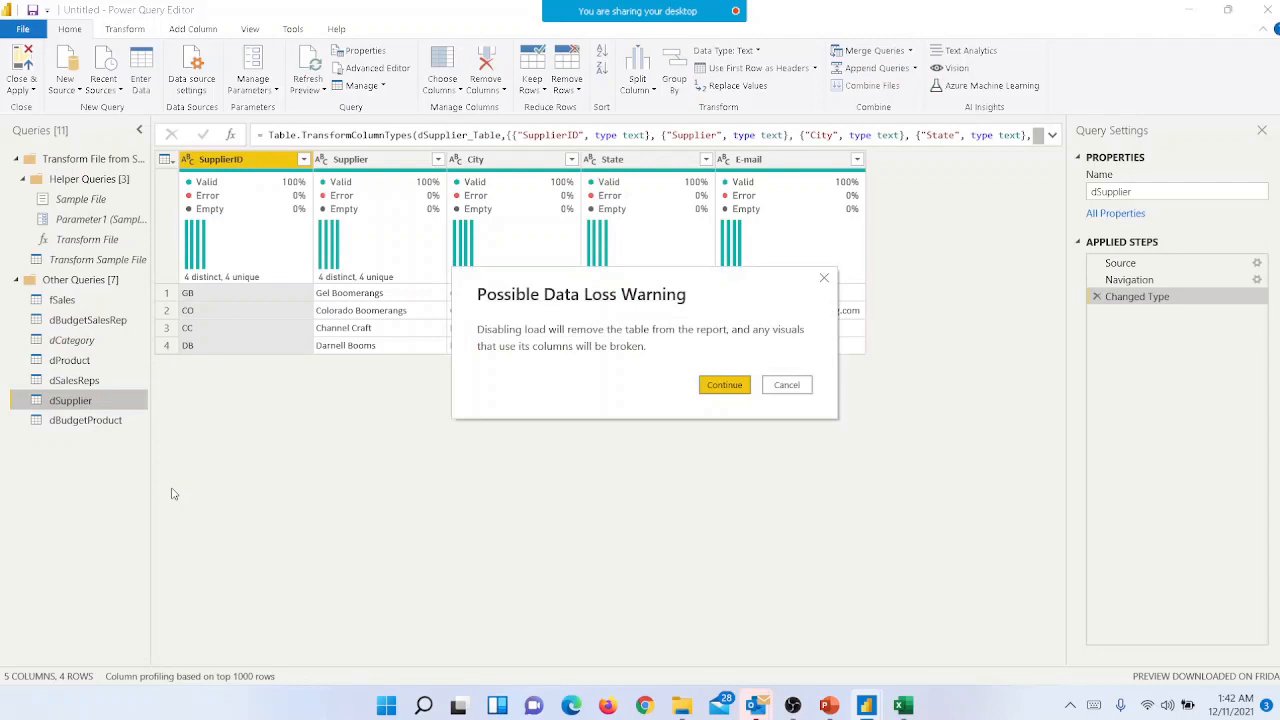
click(718, 387)
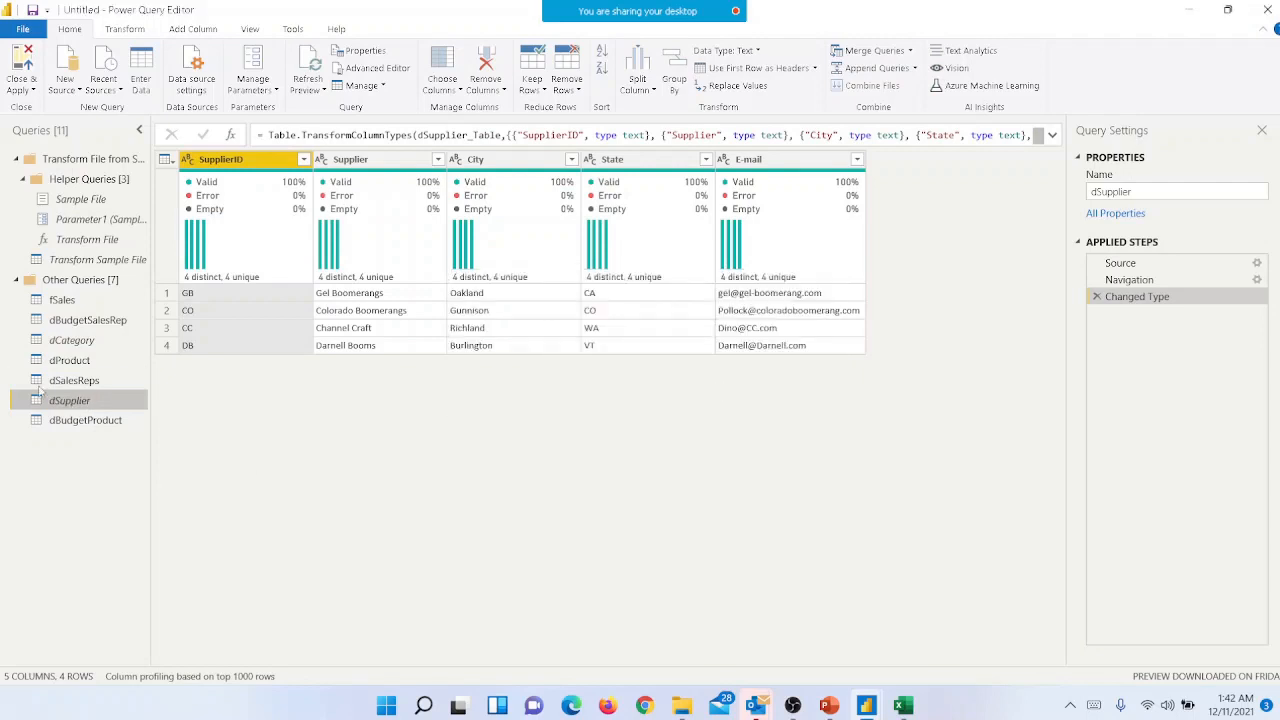
- View the dSalesReps query, then apply all query changes to the data model and close the query editor
click(80, 378)
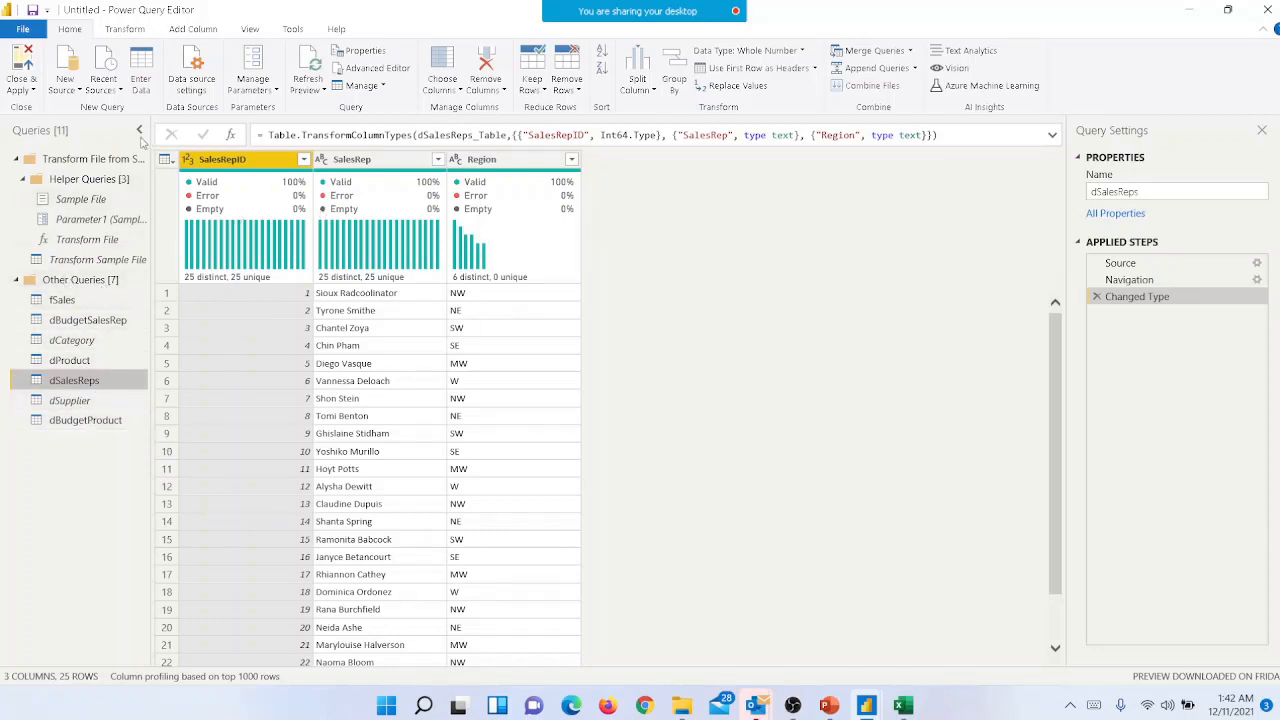
click(21, 89)
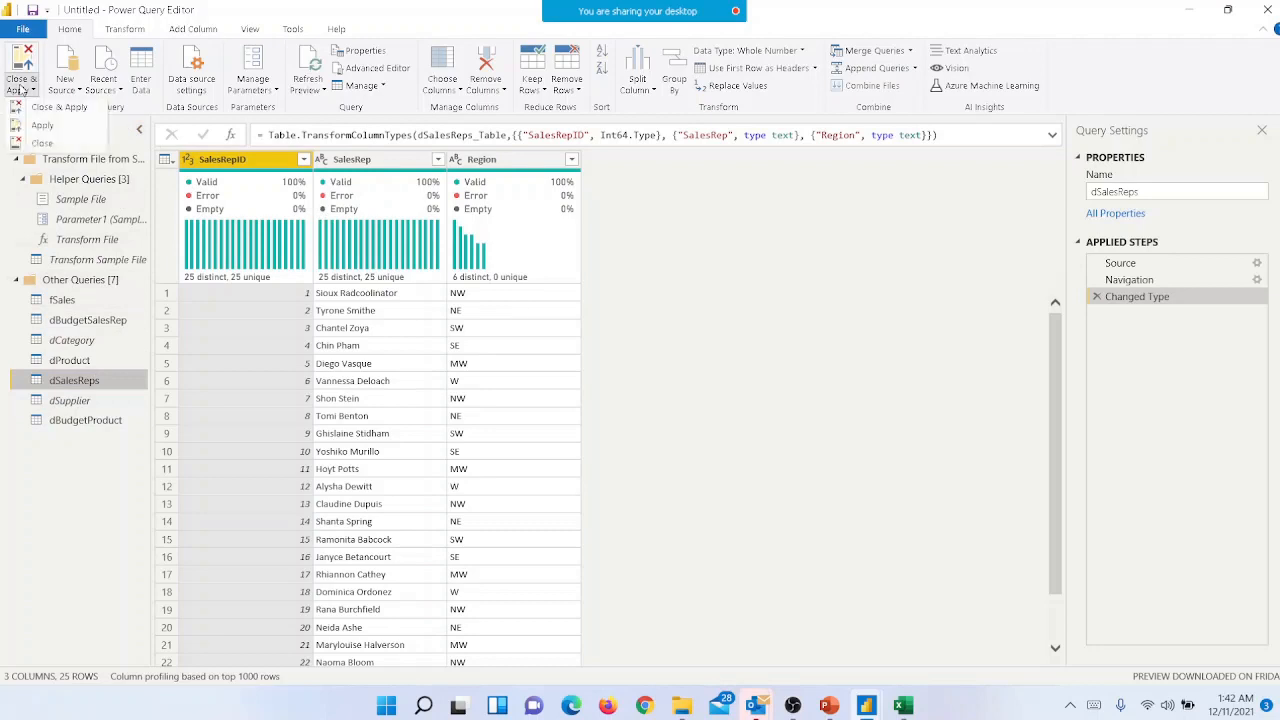
click(60, 108)
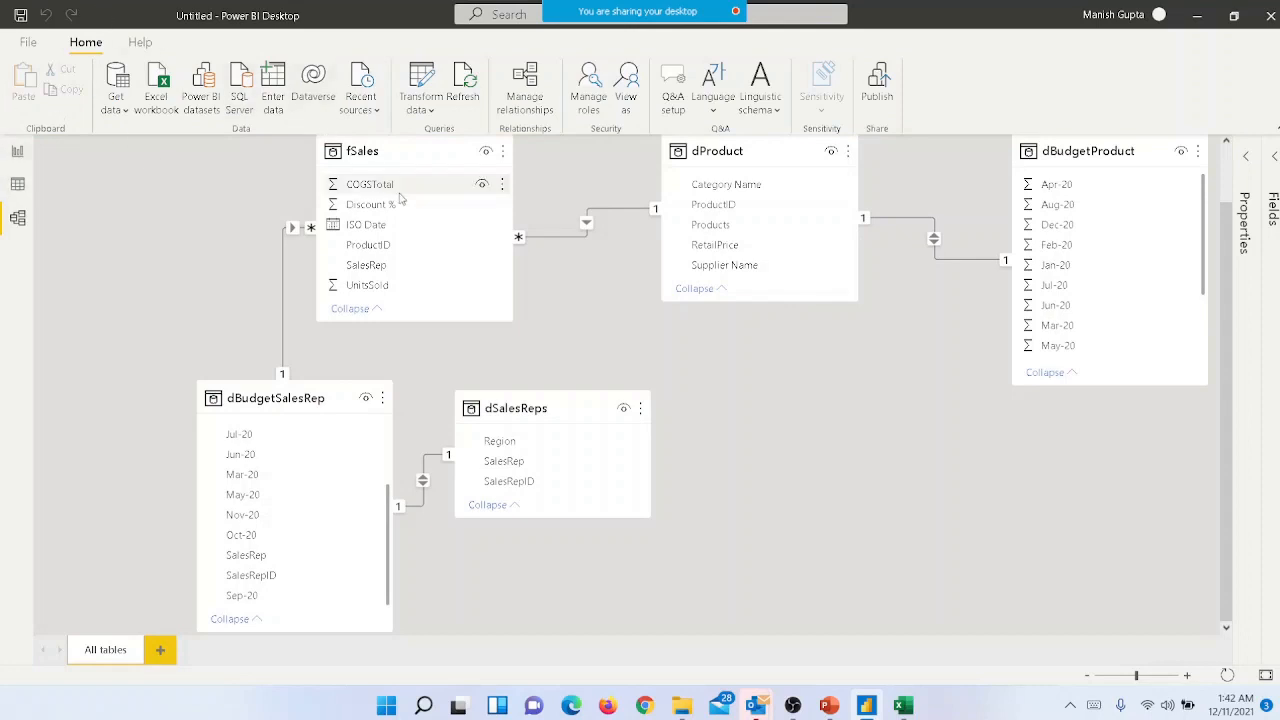
- Rearrange the model diagram with fSales below dProduct, dBudgetProduct beside dProduct, and dSalesReps between dBudgetSalesRep and dProduct
drag(388, 151, 781, 449)
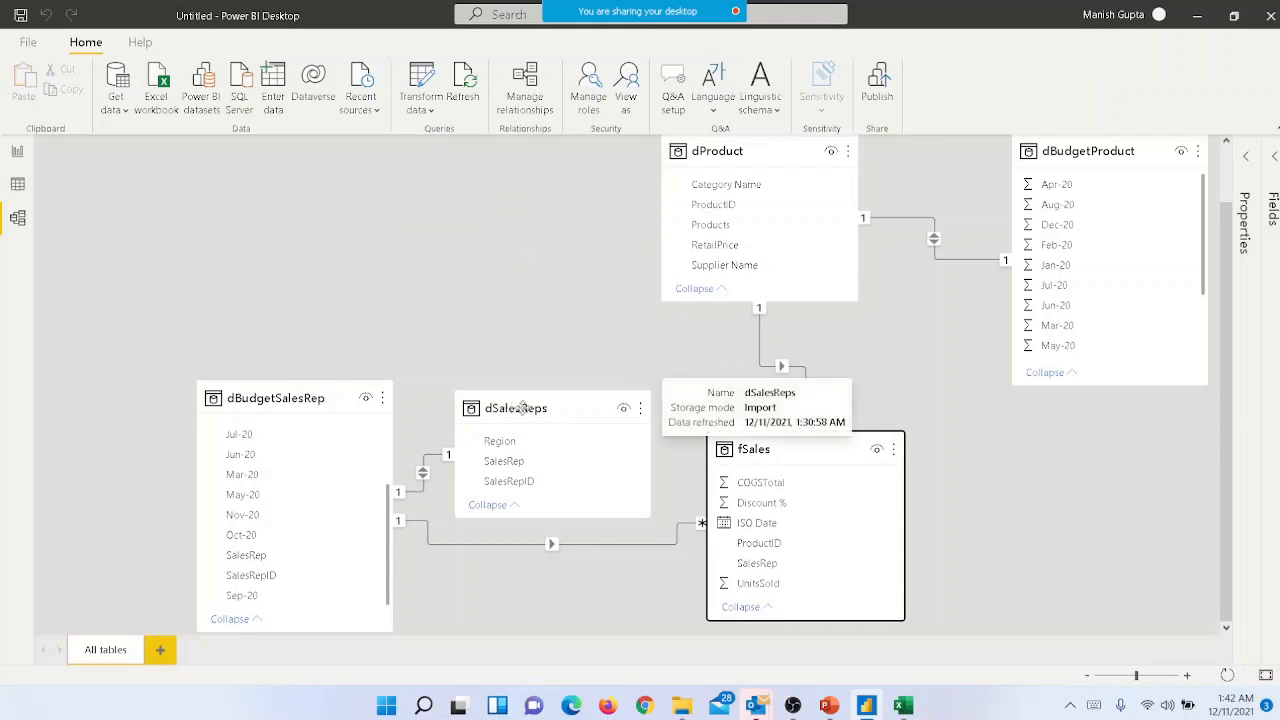
drag(514, 408, 404, 188)
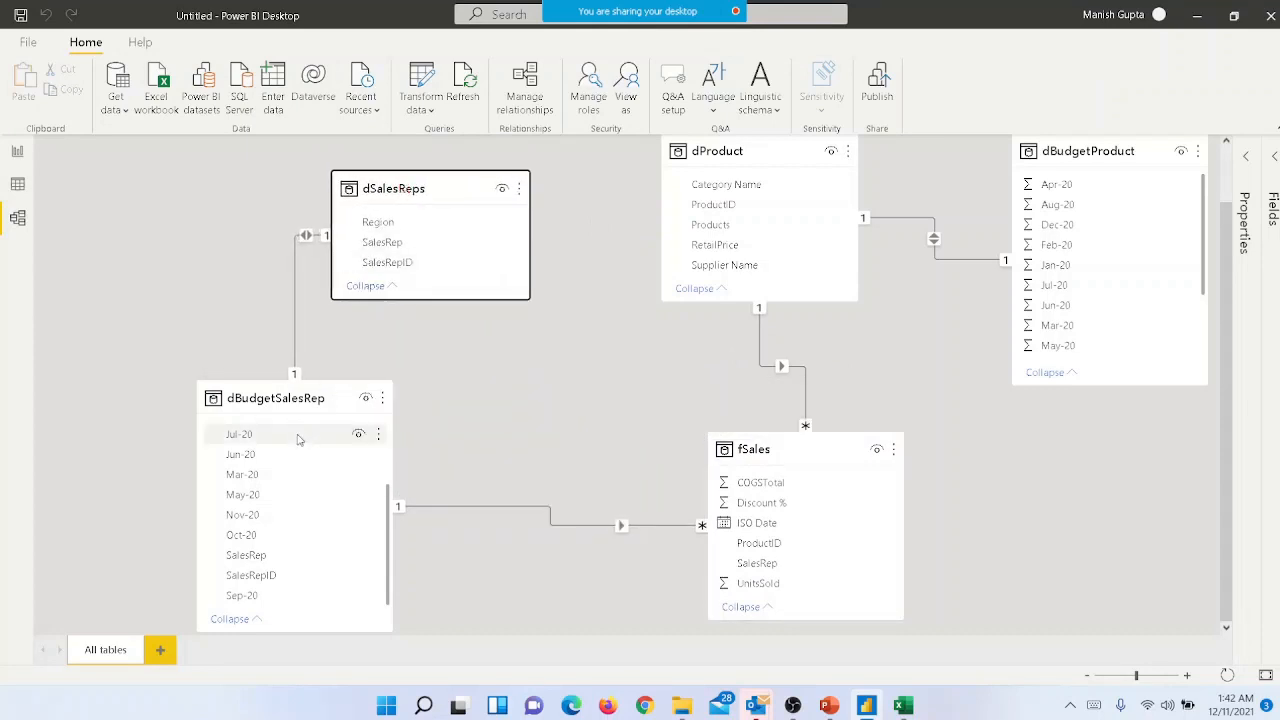
drag(284, 398, 186, 288)
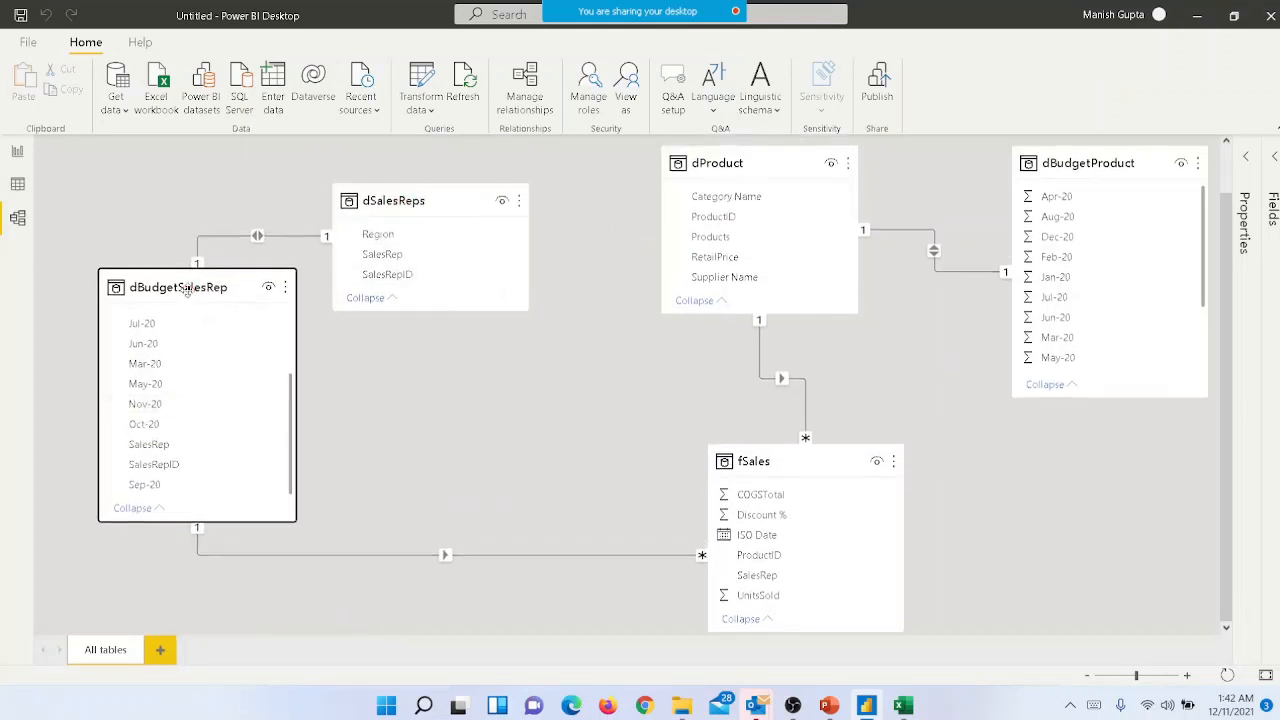
drag(1104, 164, 1120, 238)
drag(781, 170, 850, 210)
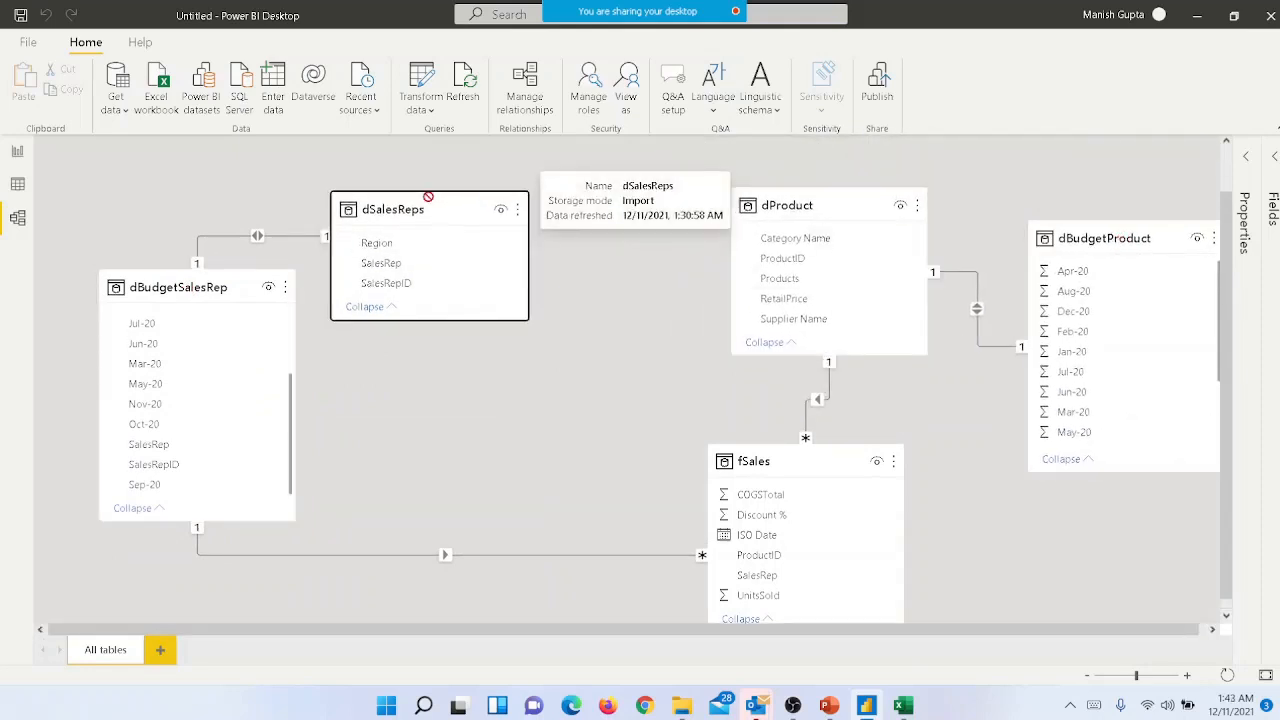
drag(429, 191, 433, 277)
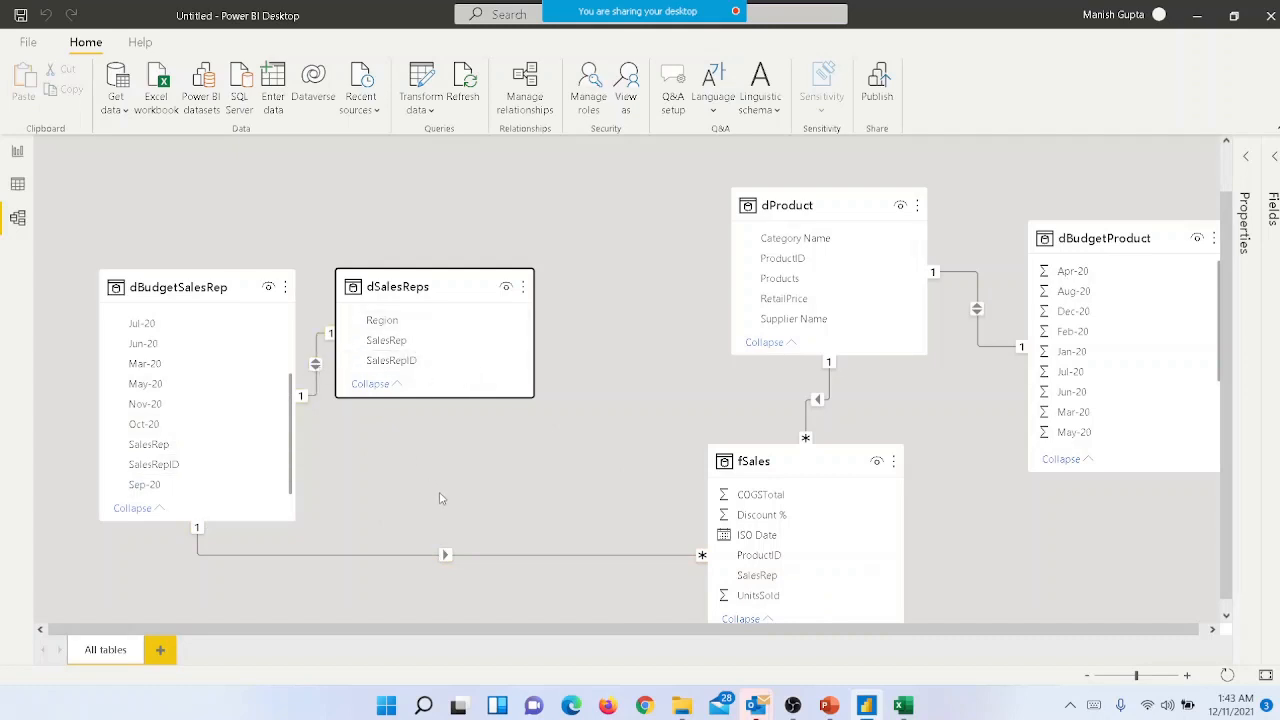
- Relate SalesRep in dSalesReps to SalesRep in fSales and delete the relationship between dBudgetSalesRep and fSales
drag(411, 343, 790, 577)
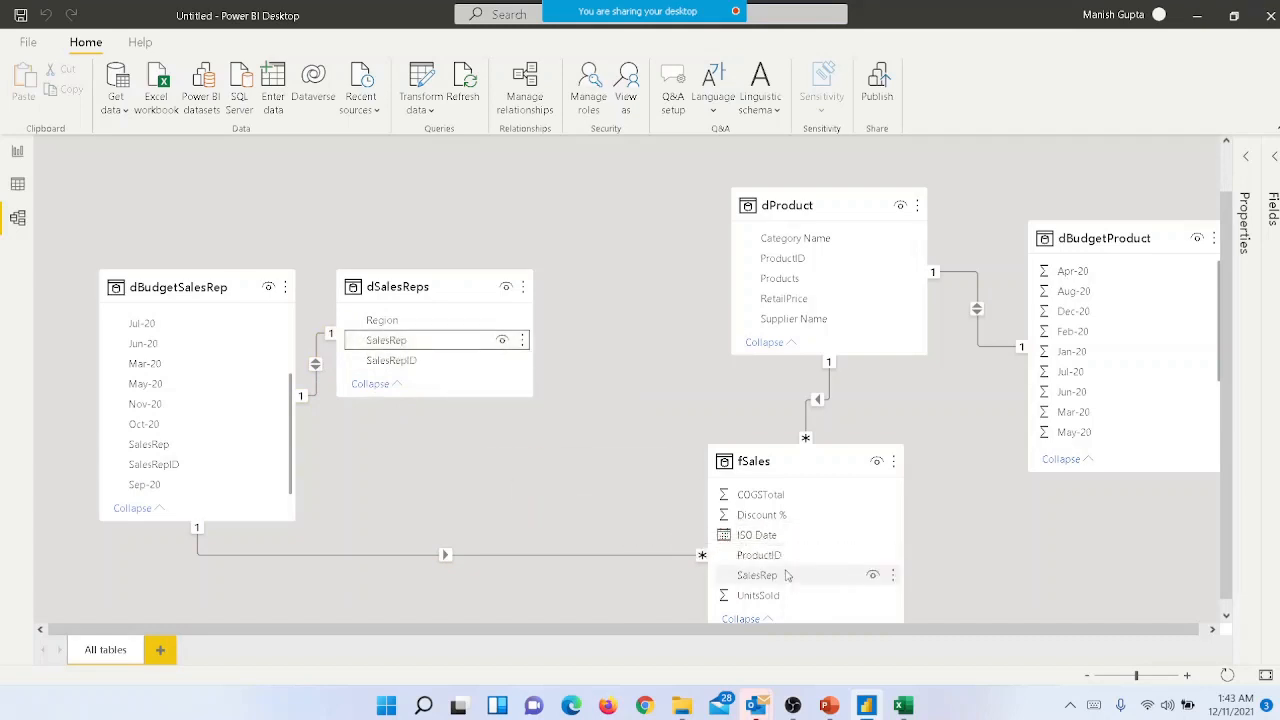
right_click(488, 563)
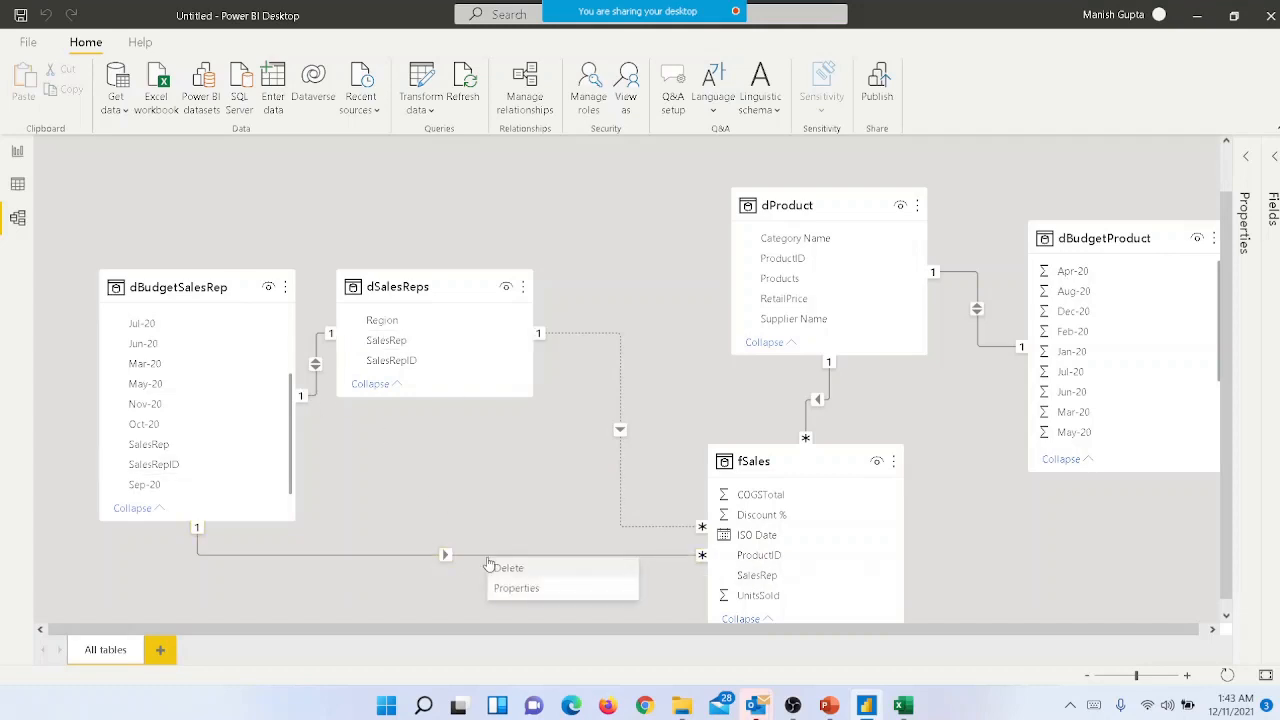
click(502, 568)
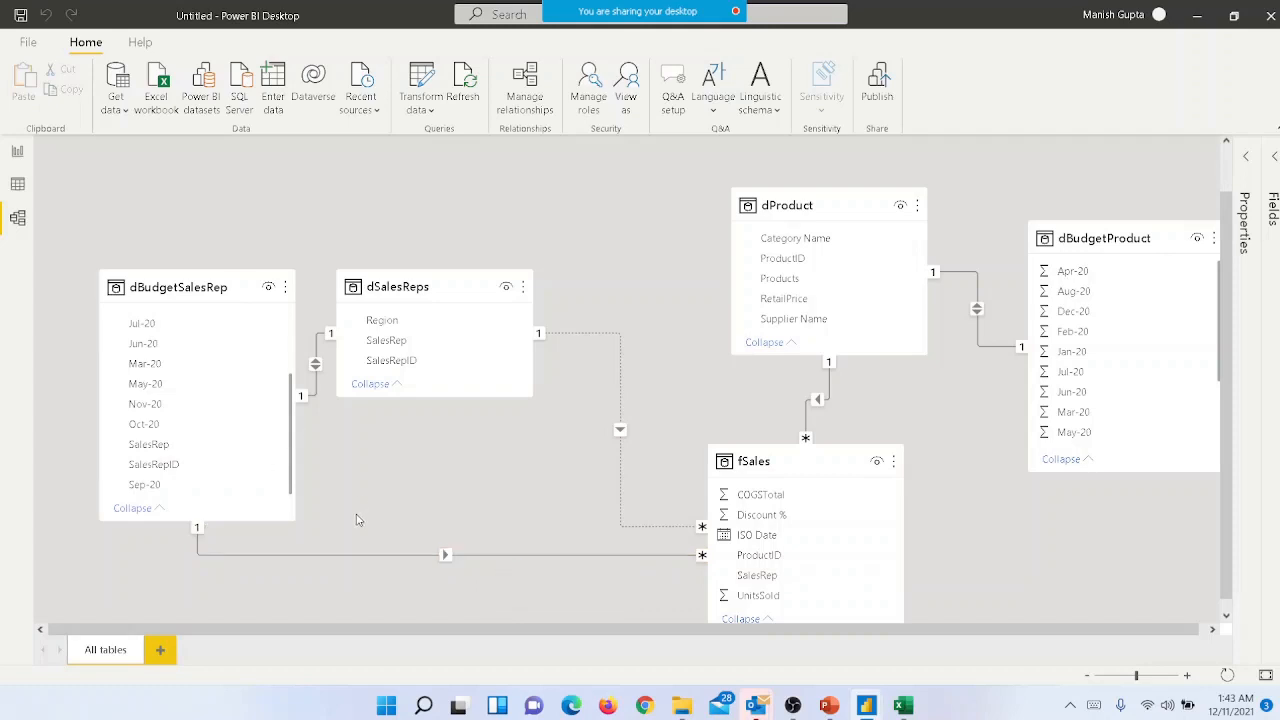
click(652, 400)
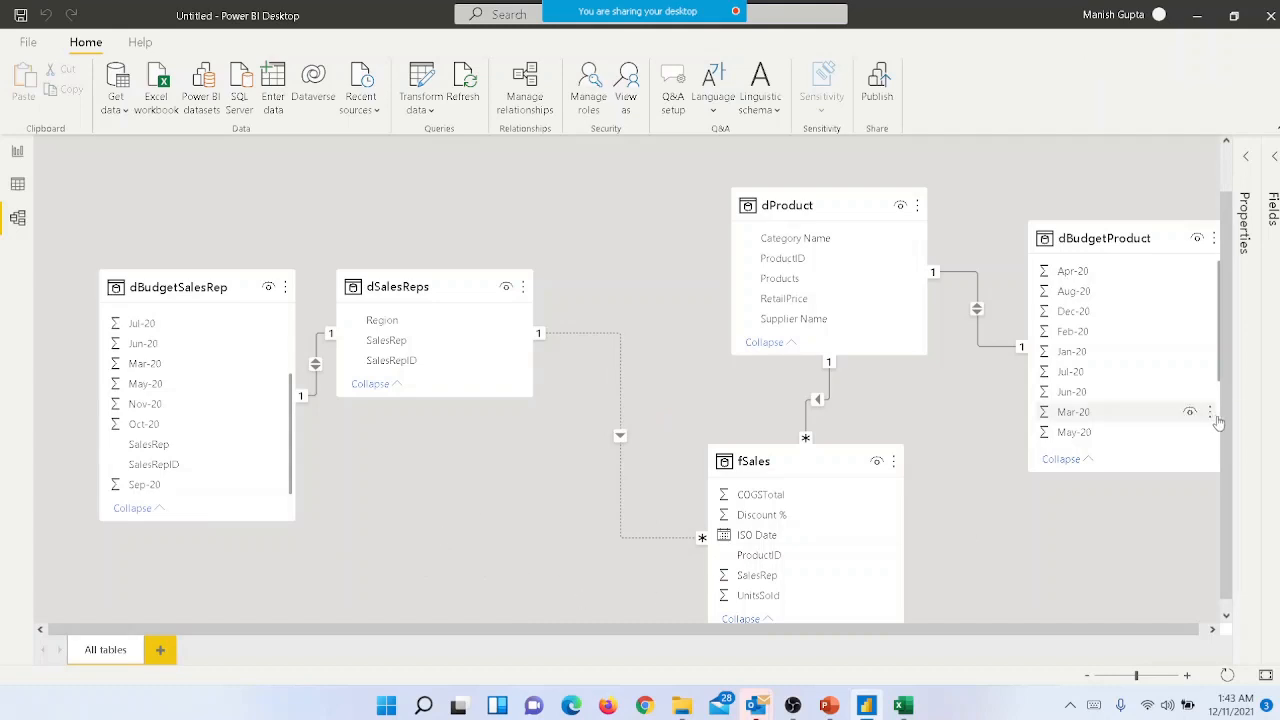
- Move the fSales table in the diagram to sit between dSalesReps and dProduct
drag(1229, 422, 1228, 500)
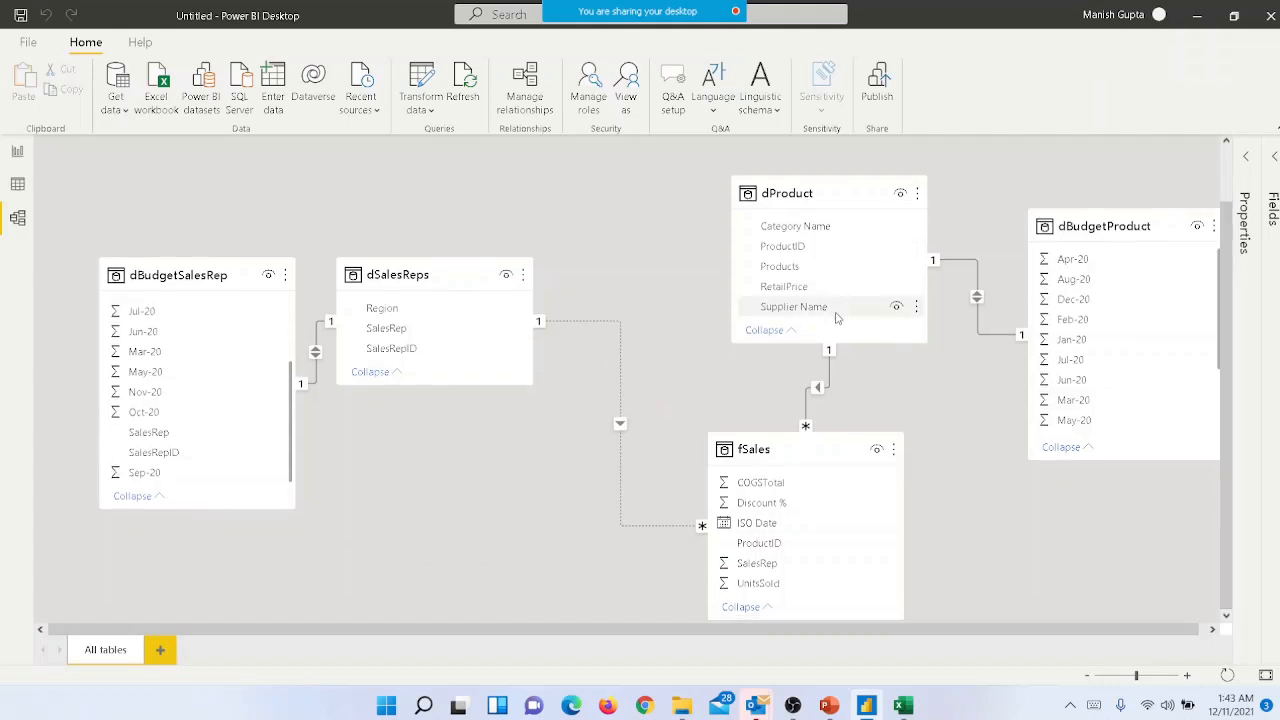
drag(793, 448, 688, 451)
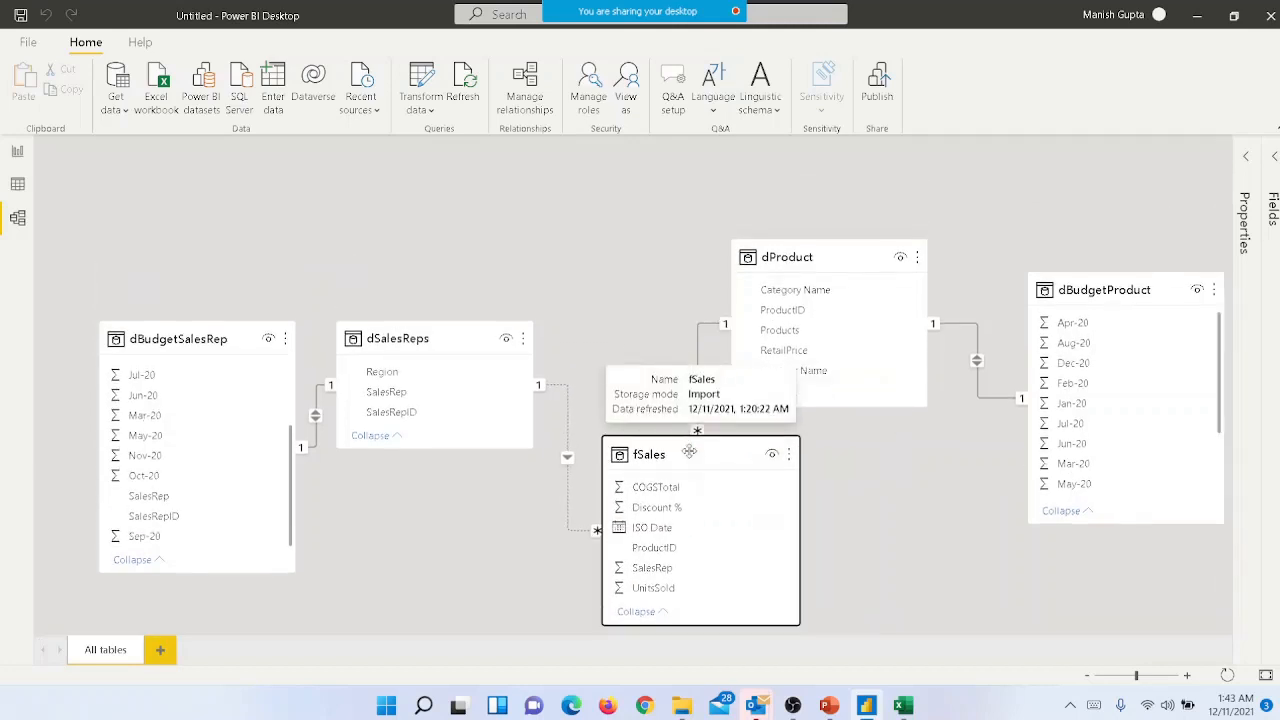
- Make the SalesRep relationship between fSales and dSalesReps active in its relationship properties
click(568, 425)
right_click(568, 425)
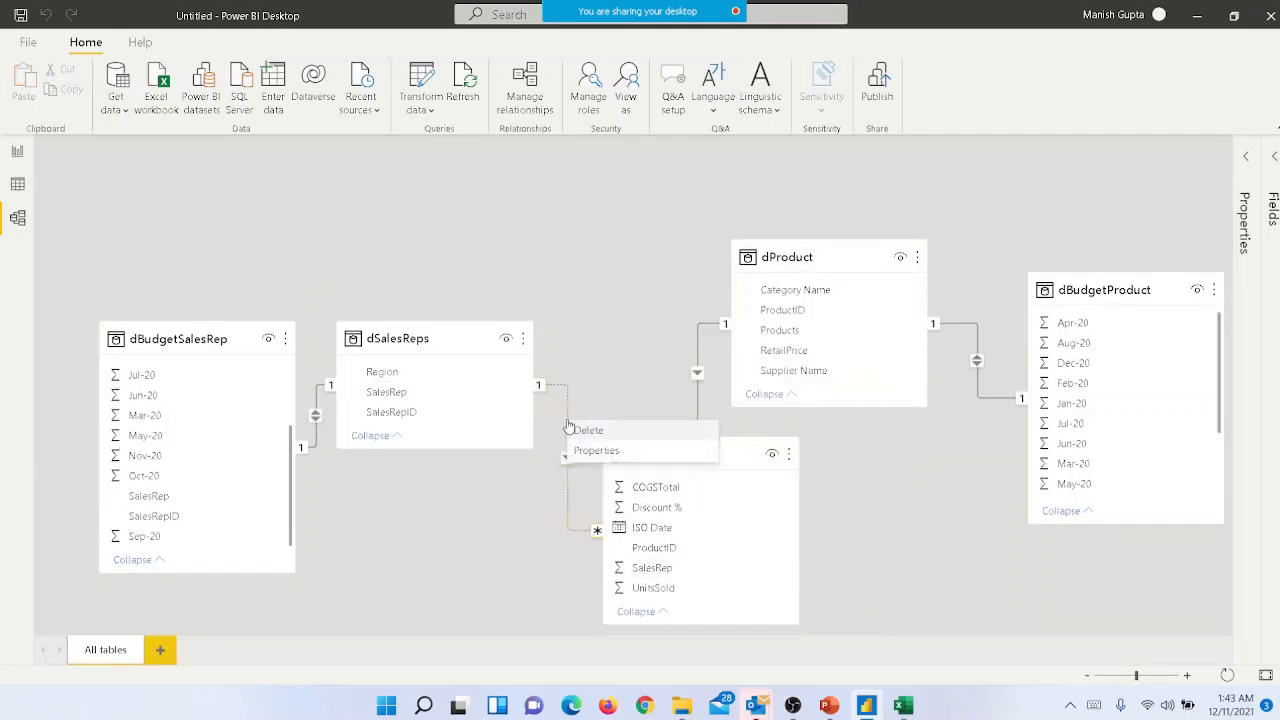
click(596, 452)
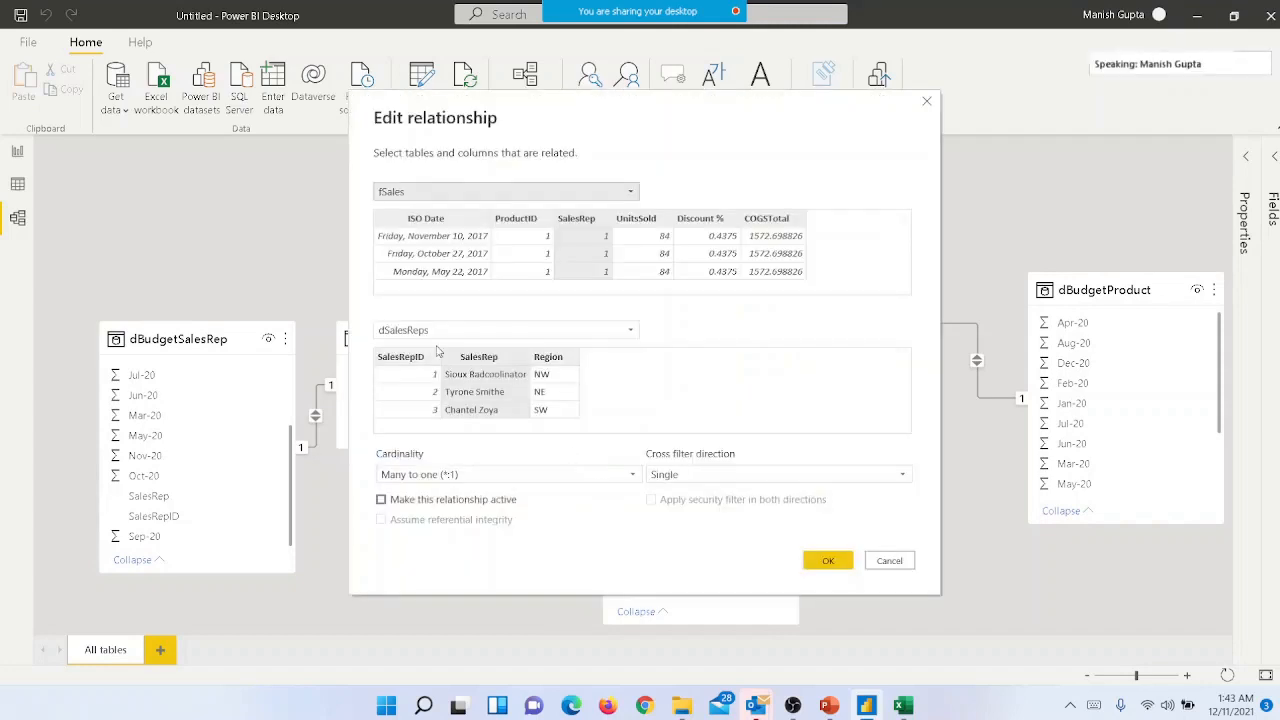
click(403, 507)
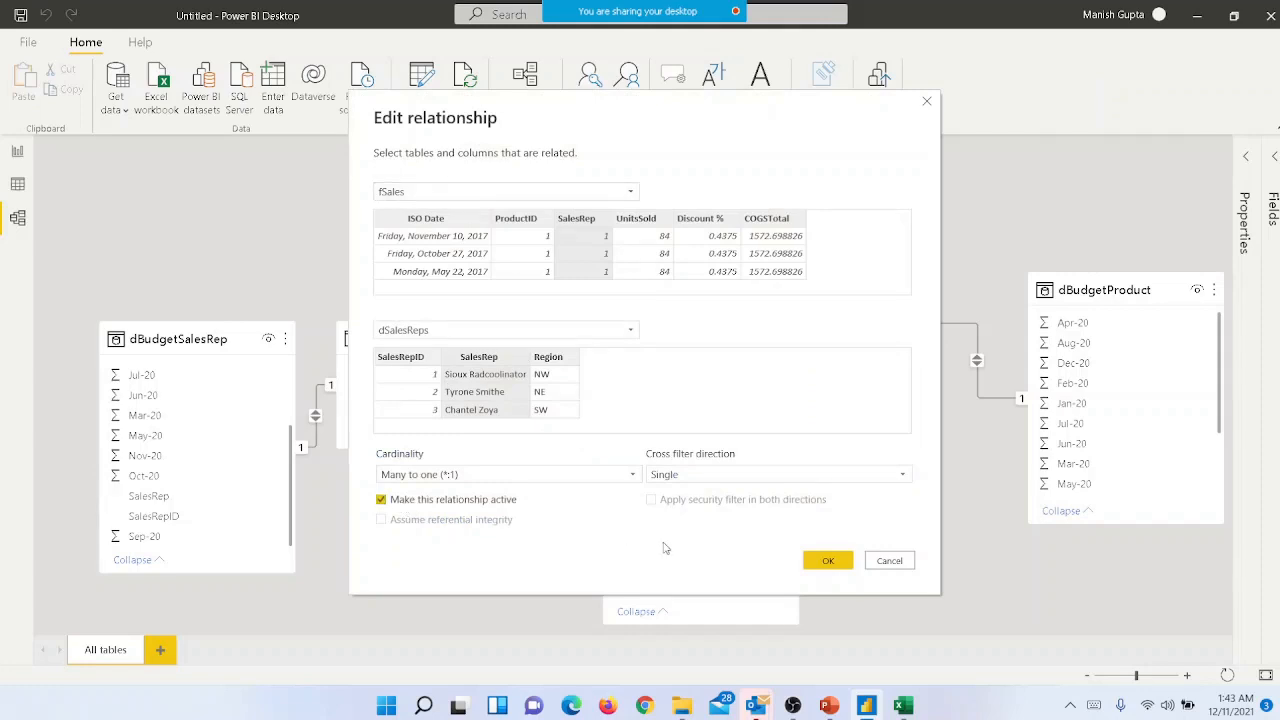
click(822, 562)
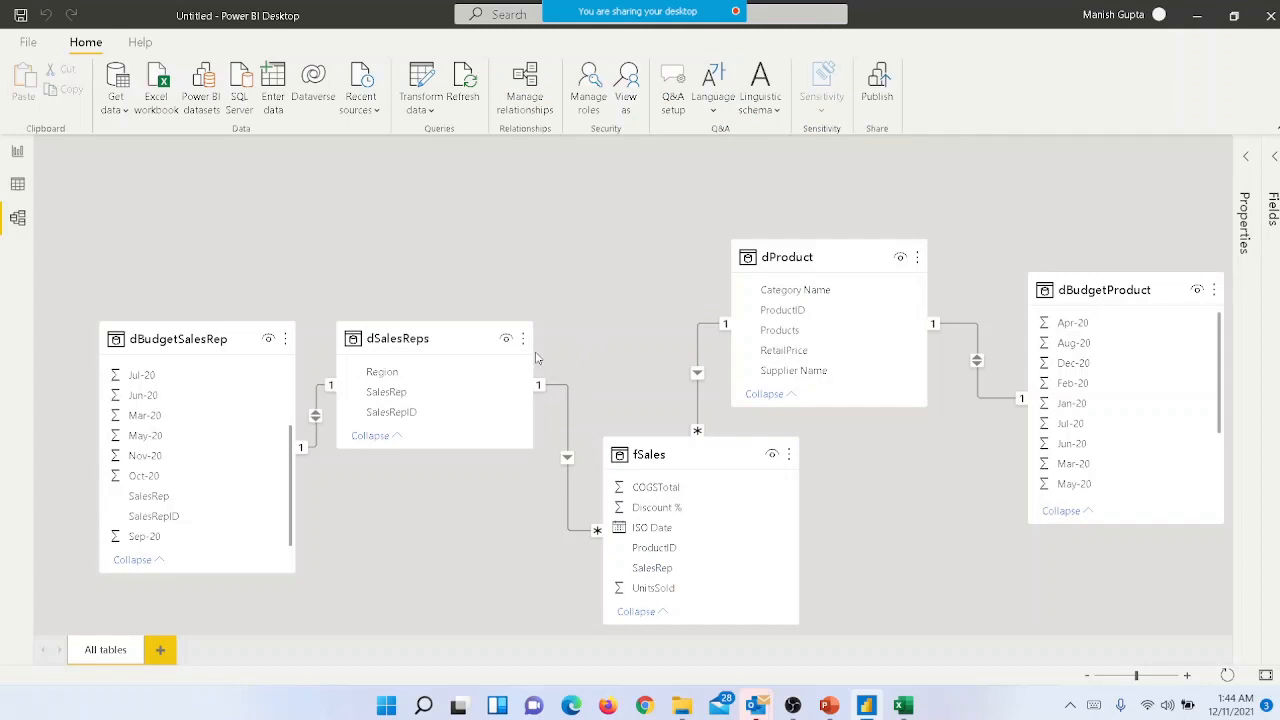
- Deactivate the dBudgetProduct to dProduct and dSalesReps to dBudgetSalesRep relationships in Manage relationships
click(523, 86)
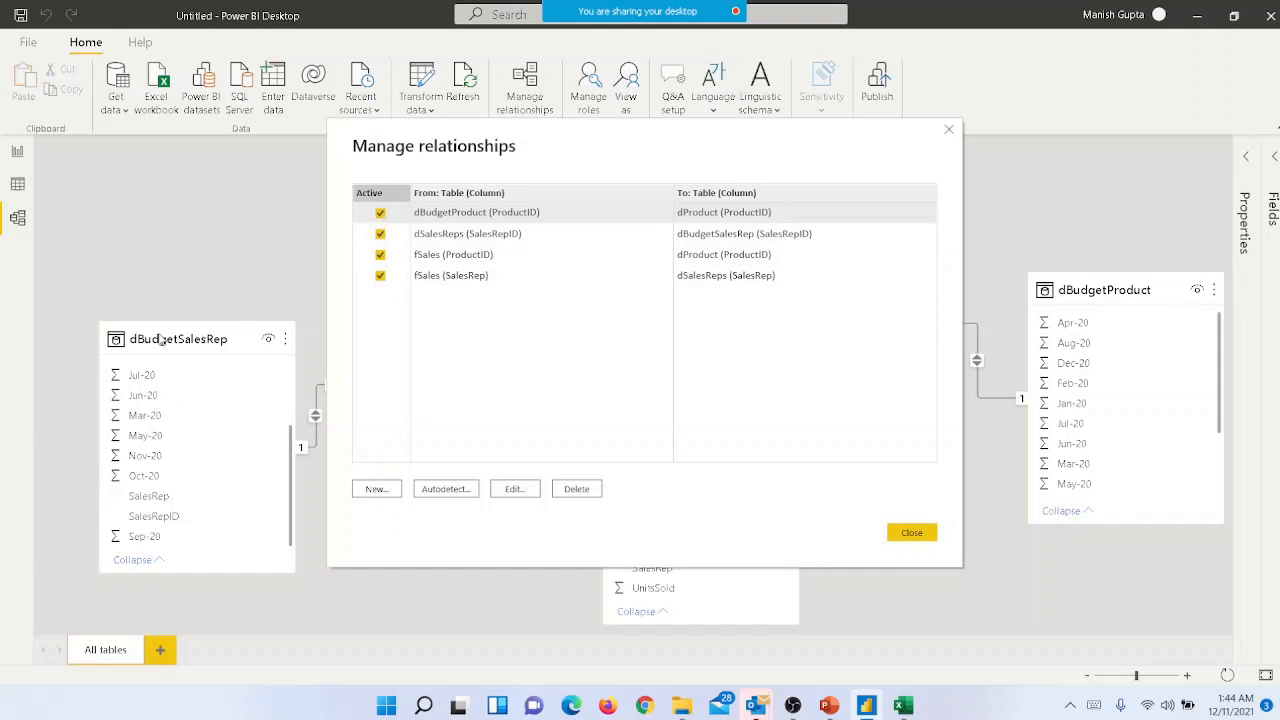
click(380, 213)
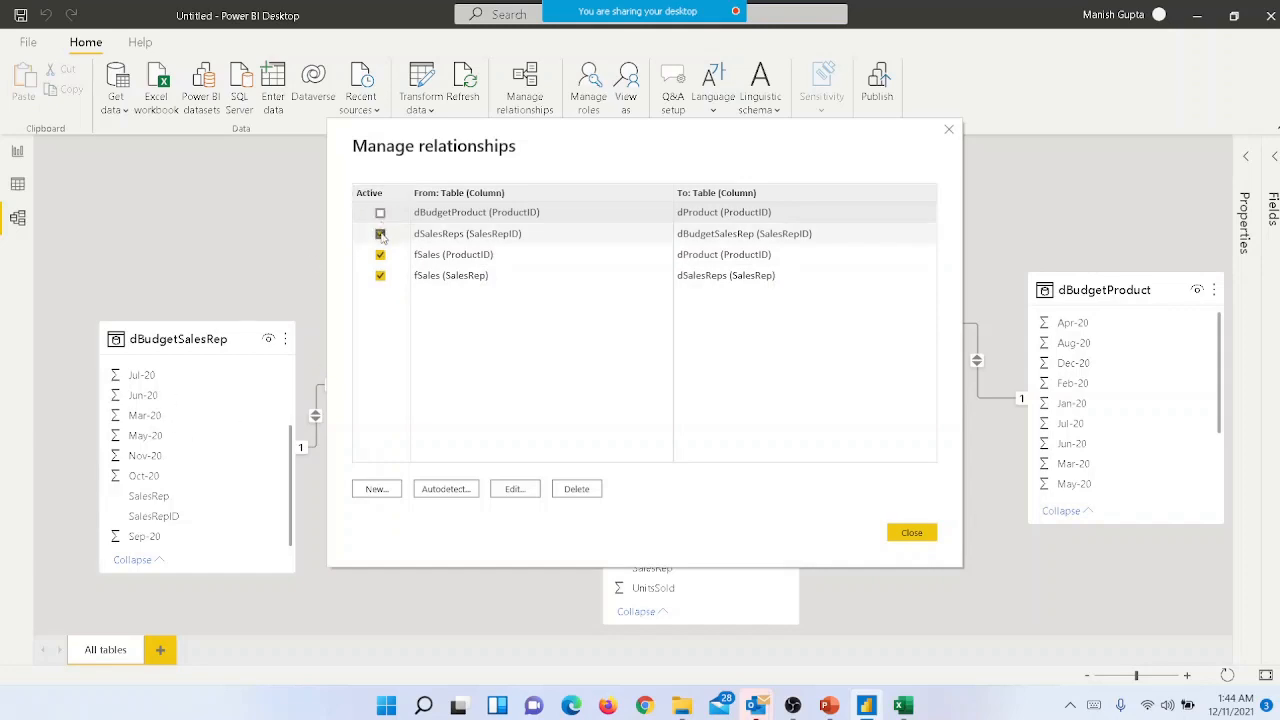
click(380, 234)
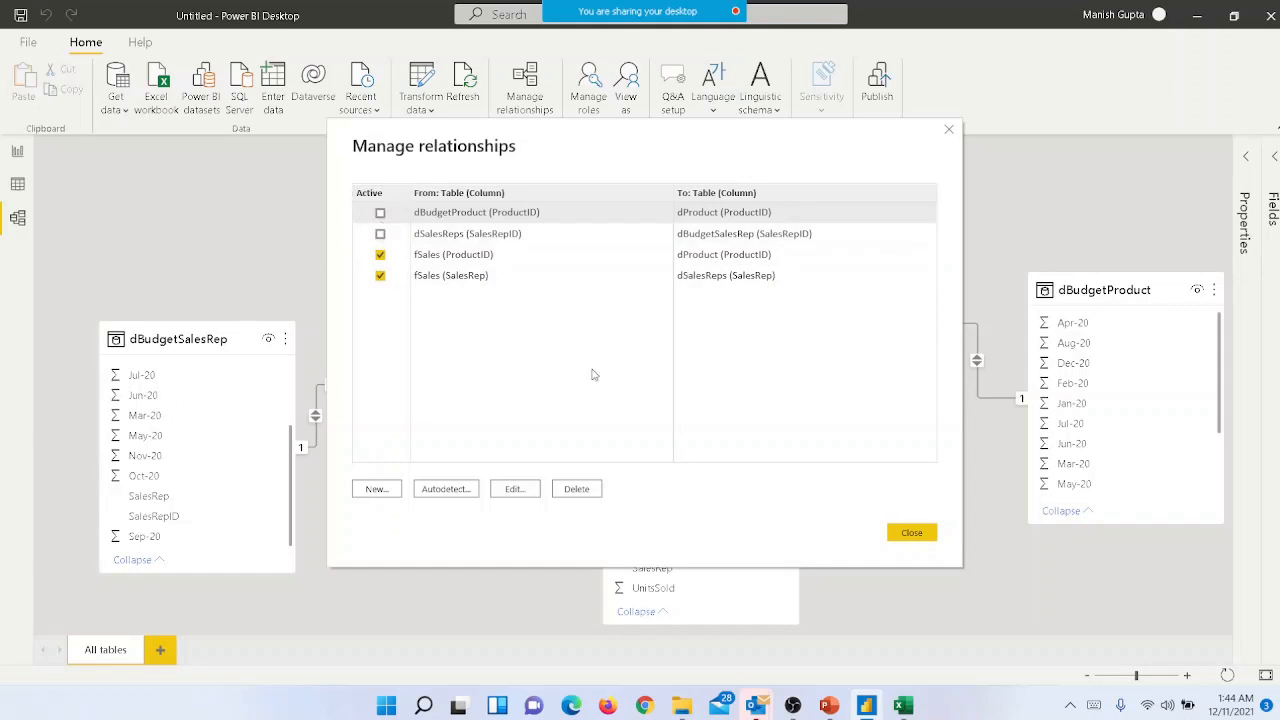
click(911, 534)
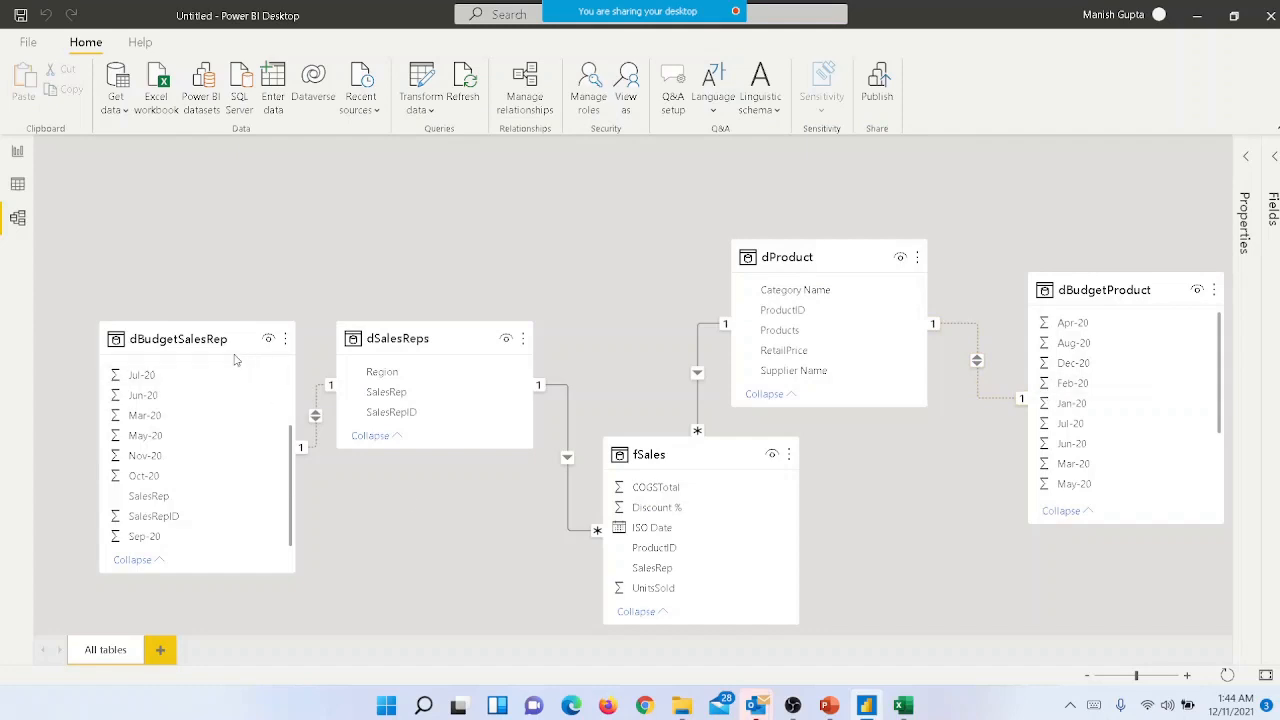
- Rearrange the model diagram by raising dBudgetSalesRep, dSalesReps and dProduct and centring fSales below and between dSalesReps and dProduct
drag(192, 342, 190, 307)
drag(416, 338, 414, 233)
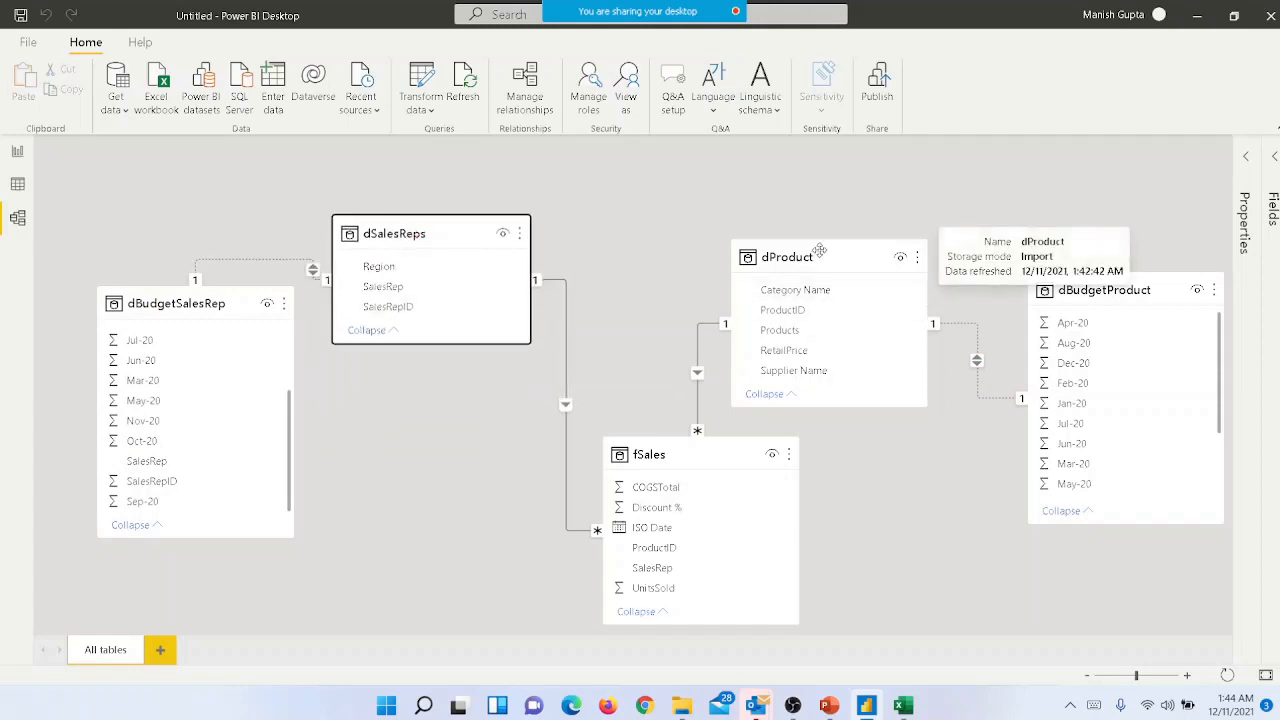
drag(822, 252, 882, 182)
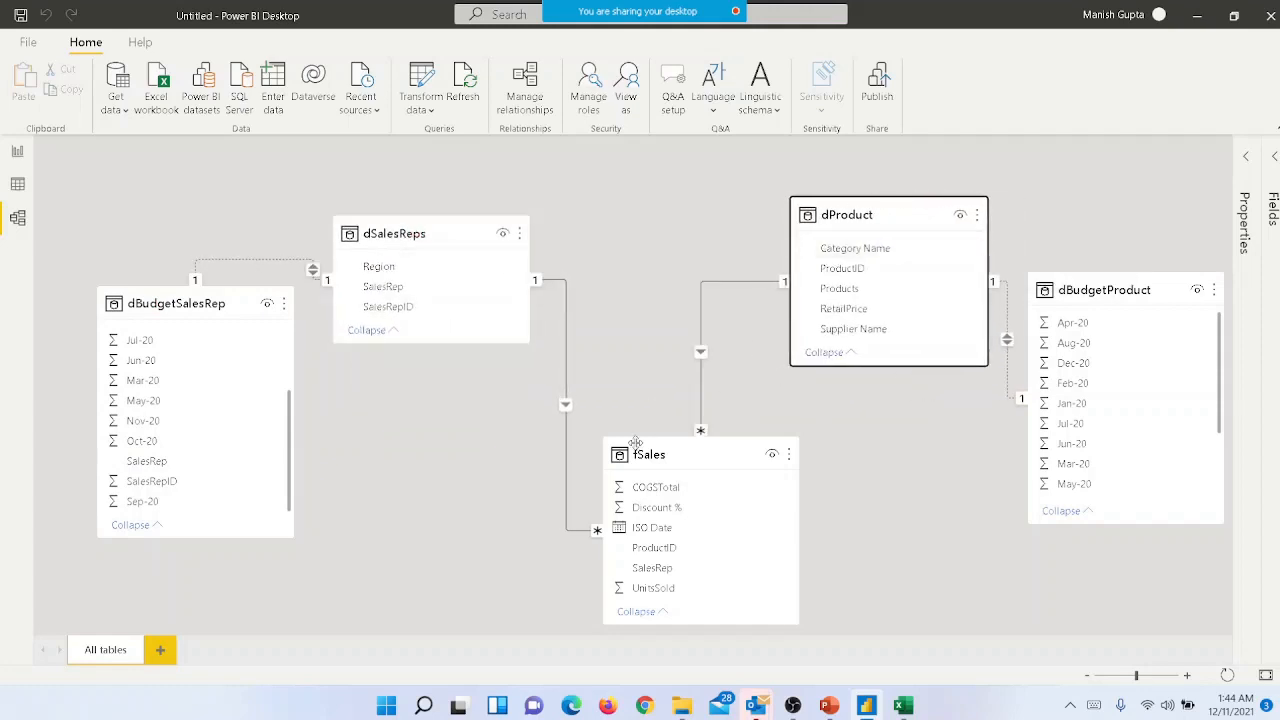
click(688, 456)
drag(688, 456, 675, 388)
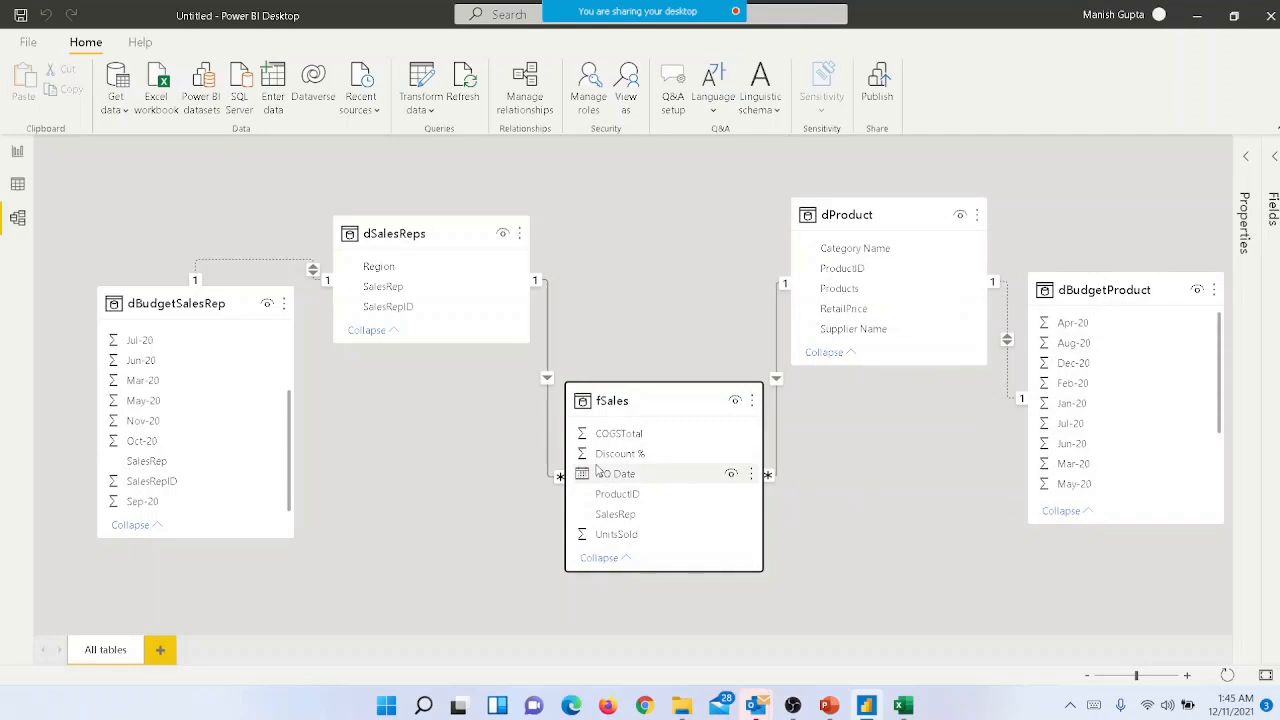
- Switch to the table data view and open the dBudgetProduct query for editing in Power Query Editor
click(20, 228)
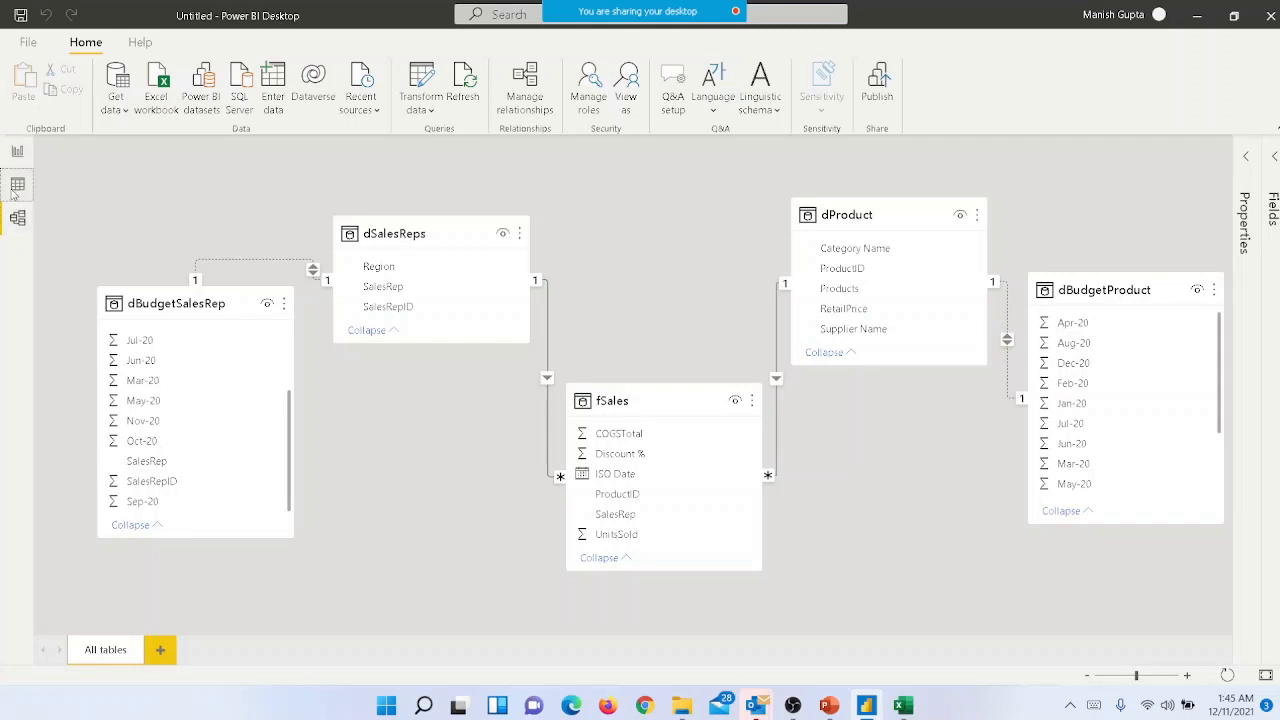
click(15, 188)
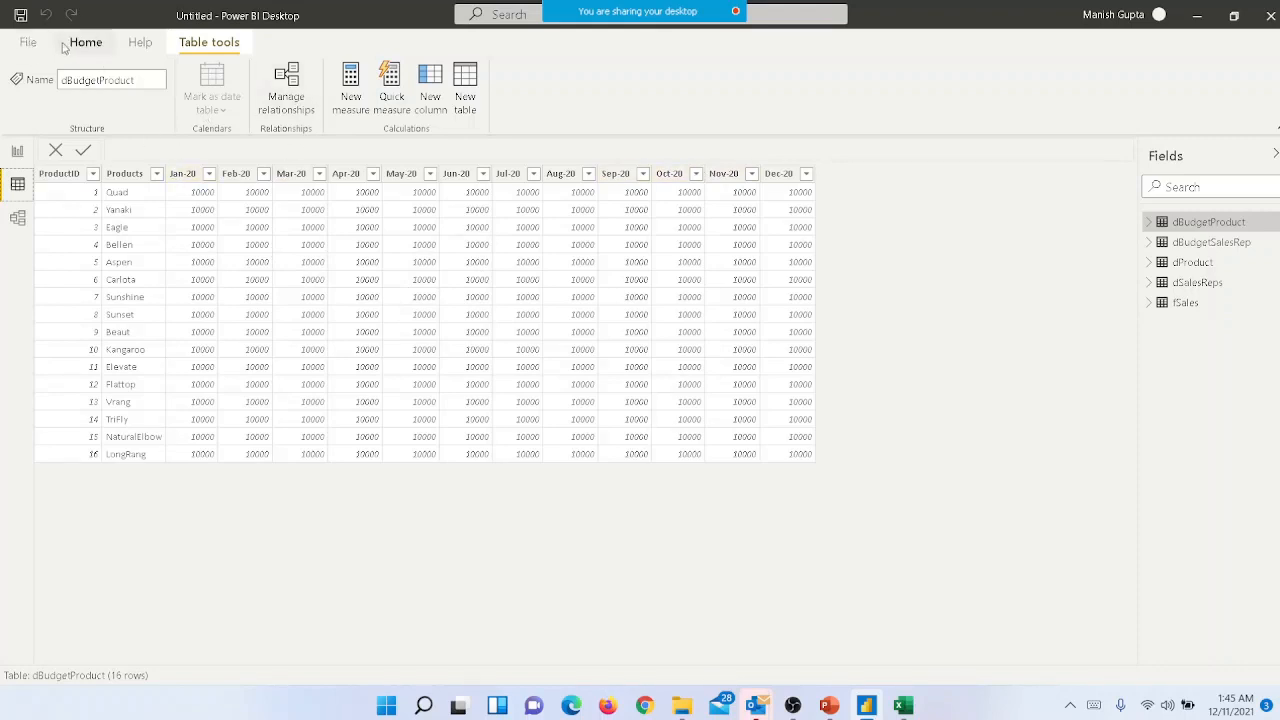
click(28, 43)
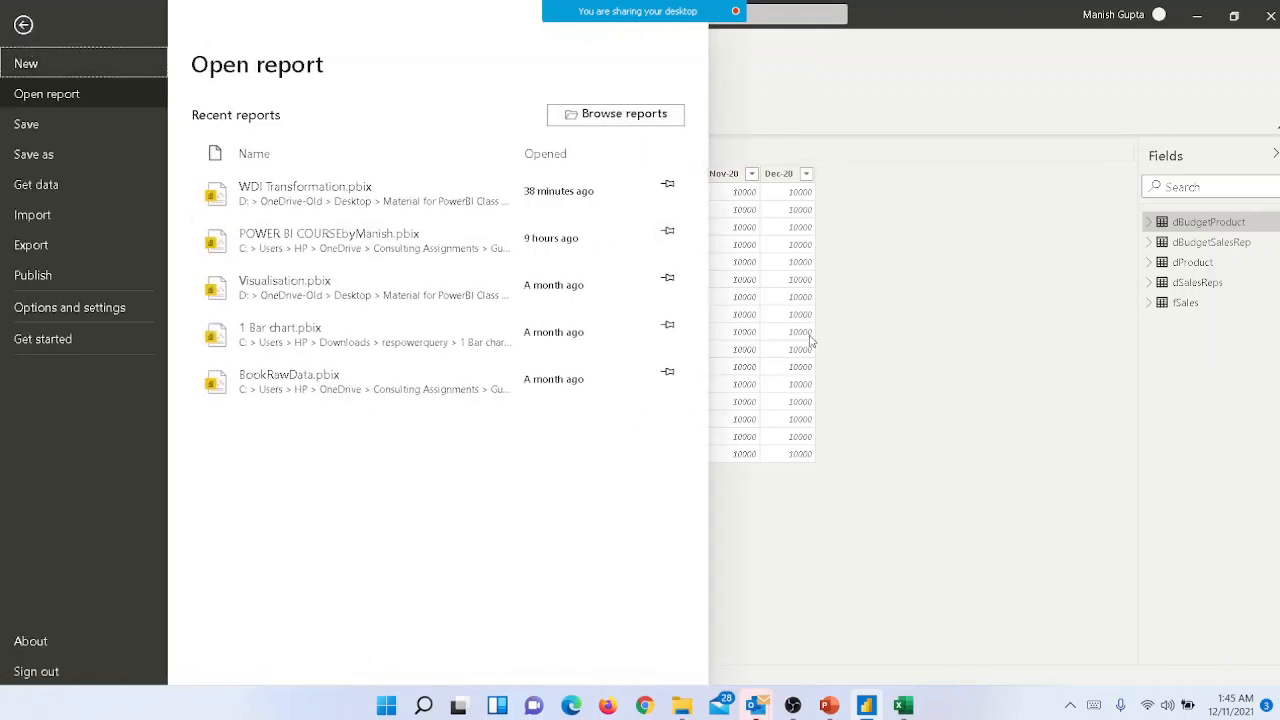
click(910, 373)
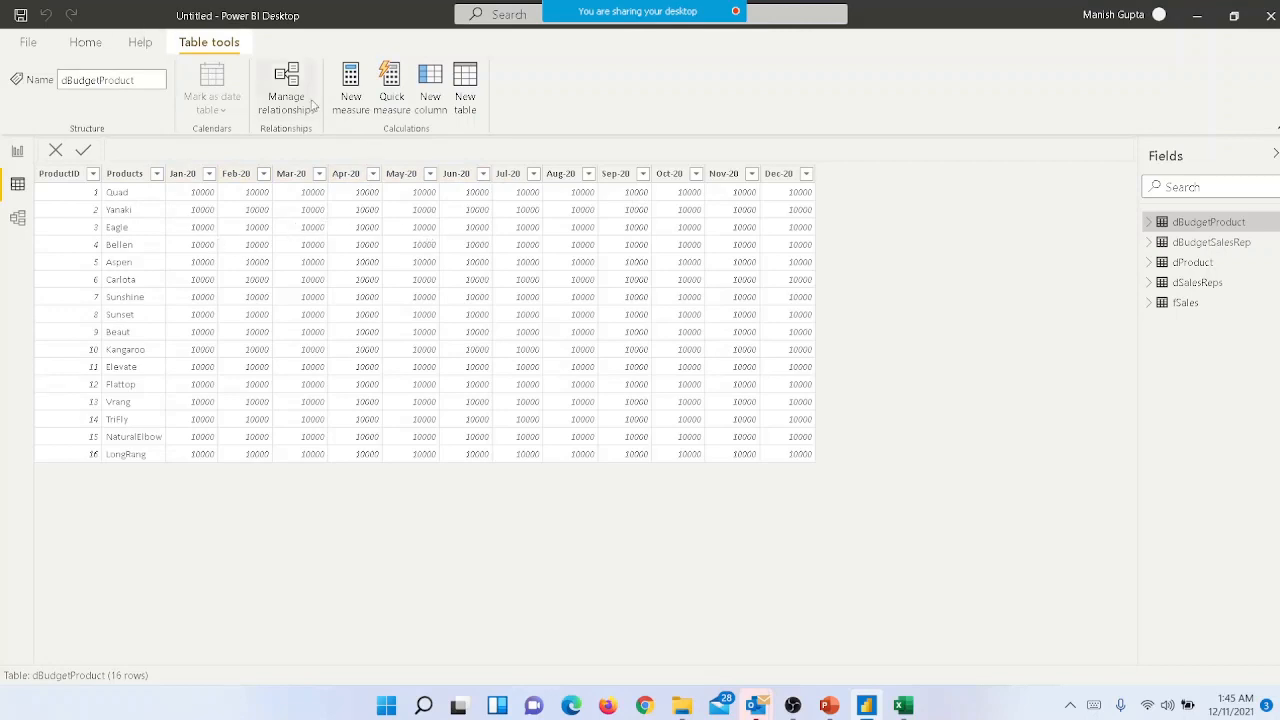
right_click(1228, 226)
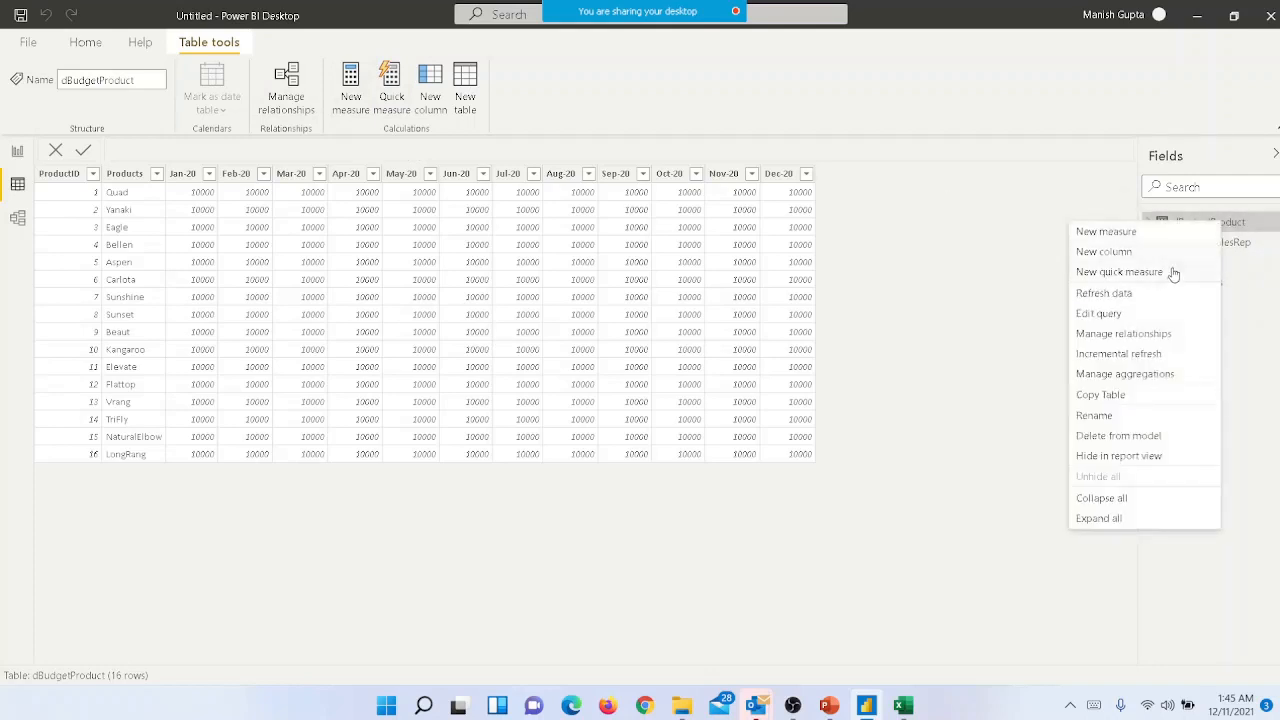
click(1100, 314)
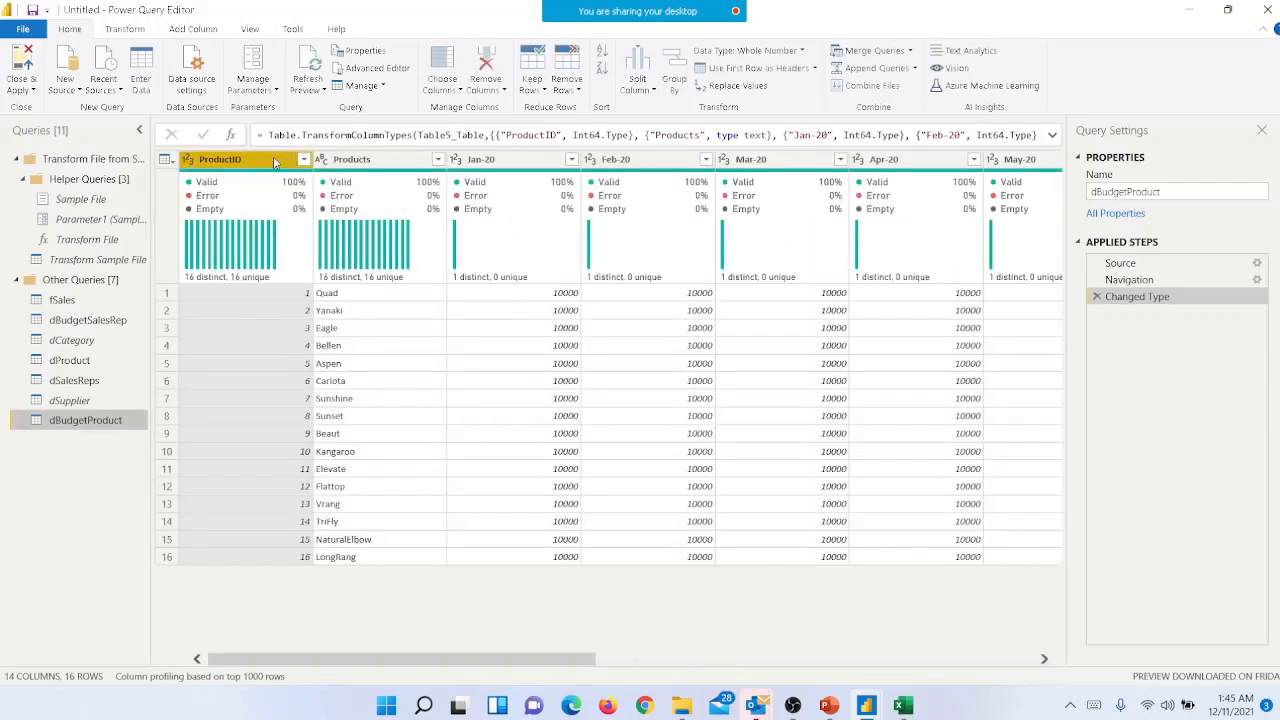
- Unpivot all columns of dBudgetProduct other than ProductID and Products
ctrl+click(355, 160)
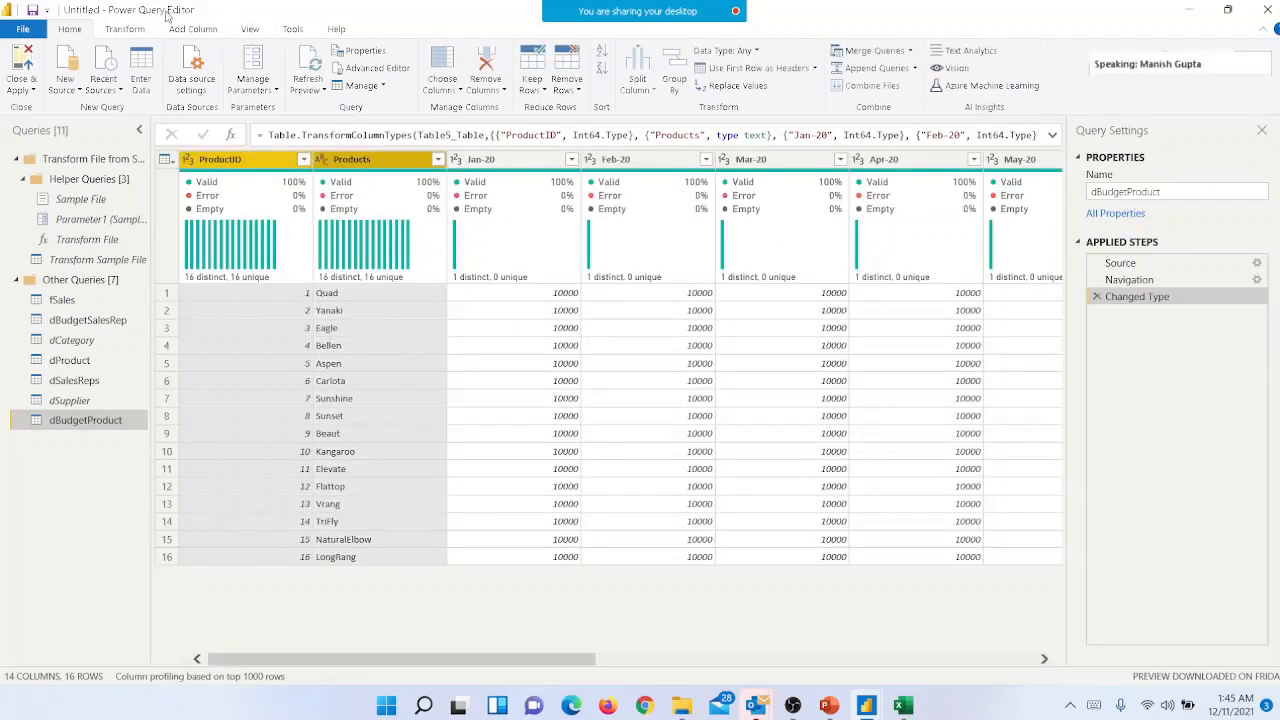
click(126, 30)
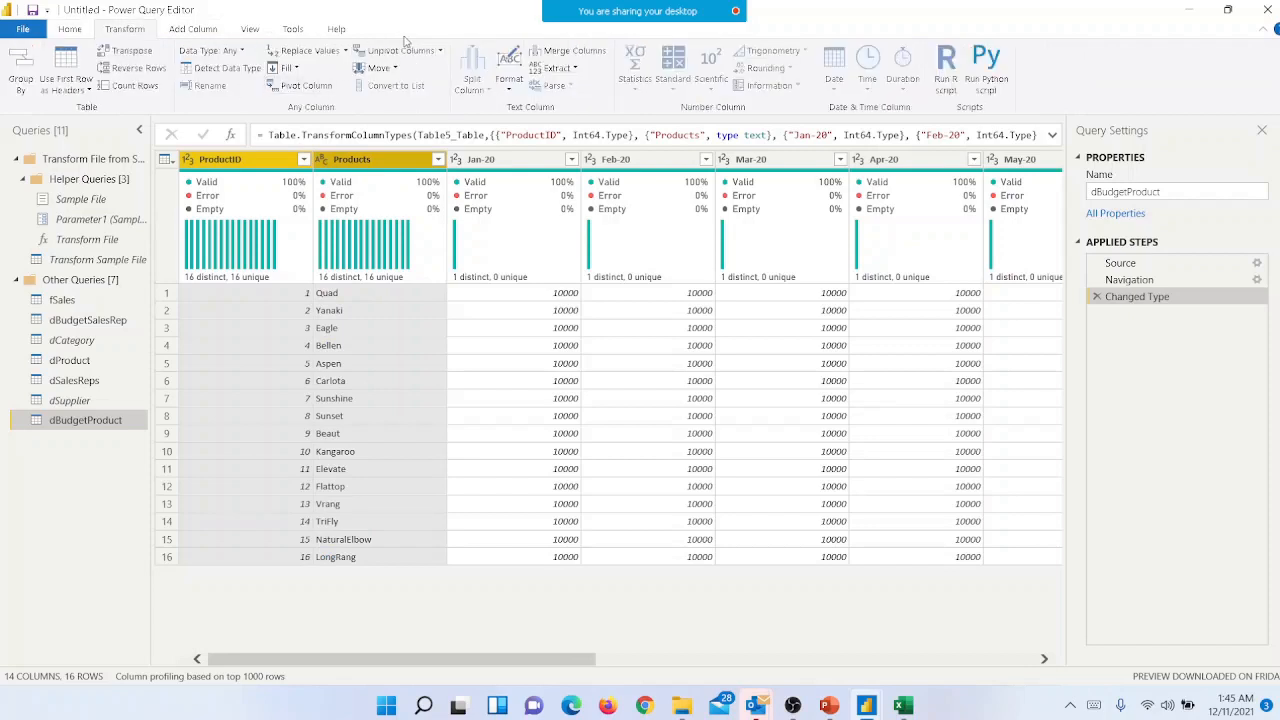
click(440, 50)
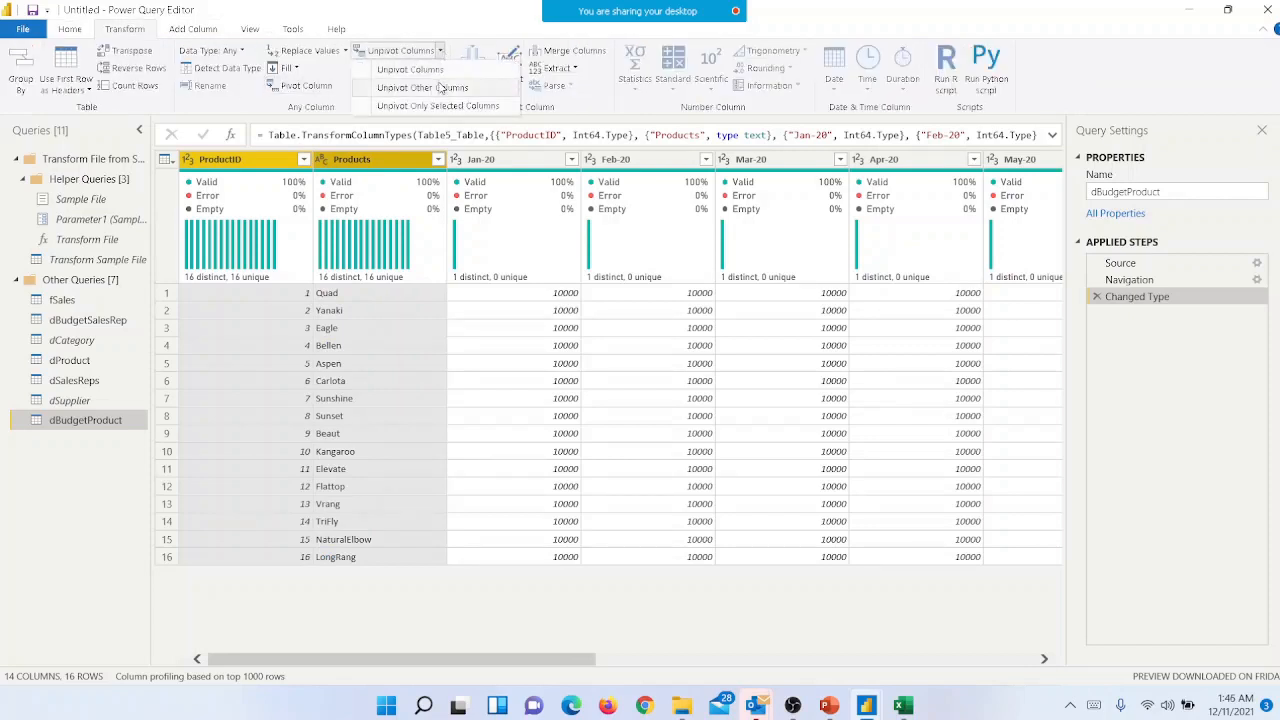
click(440, 92)
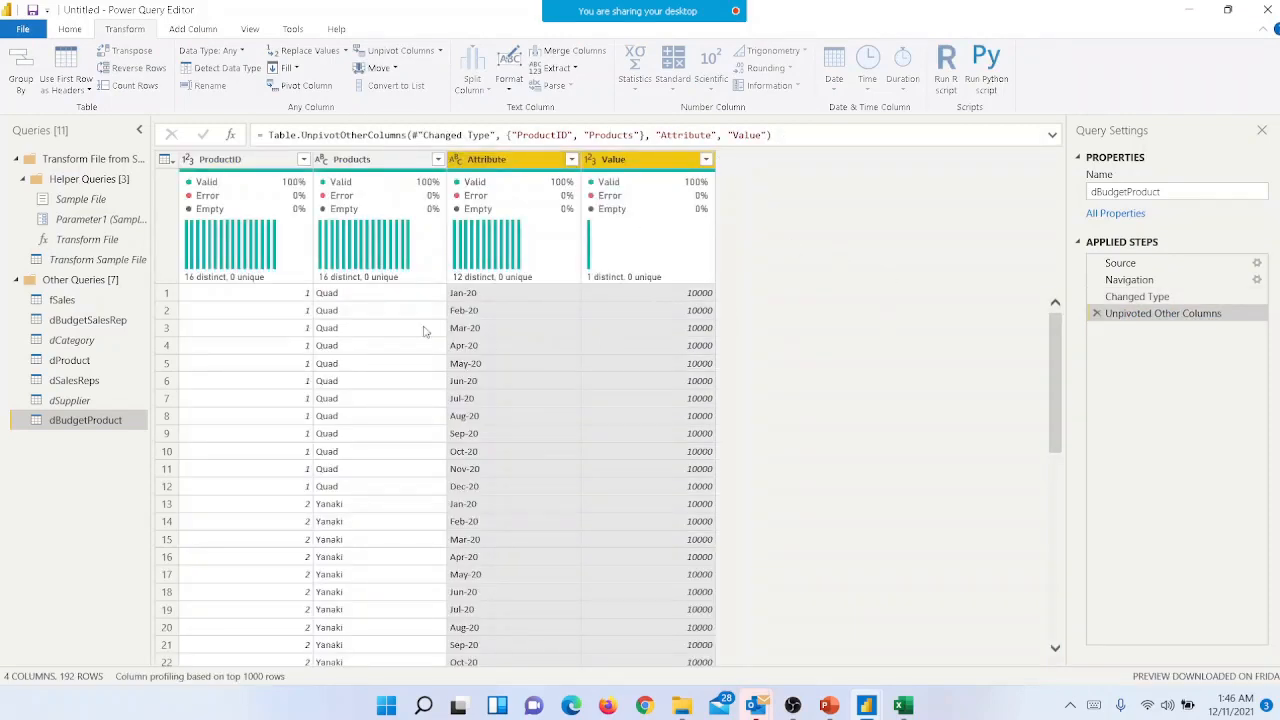
click(644, 313)
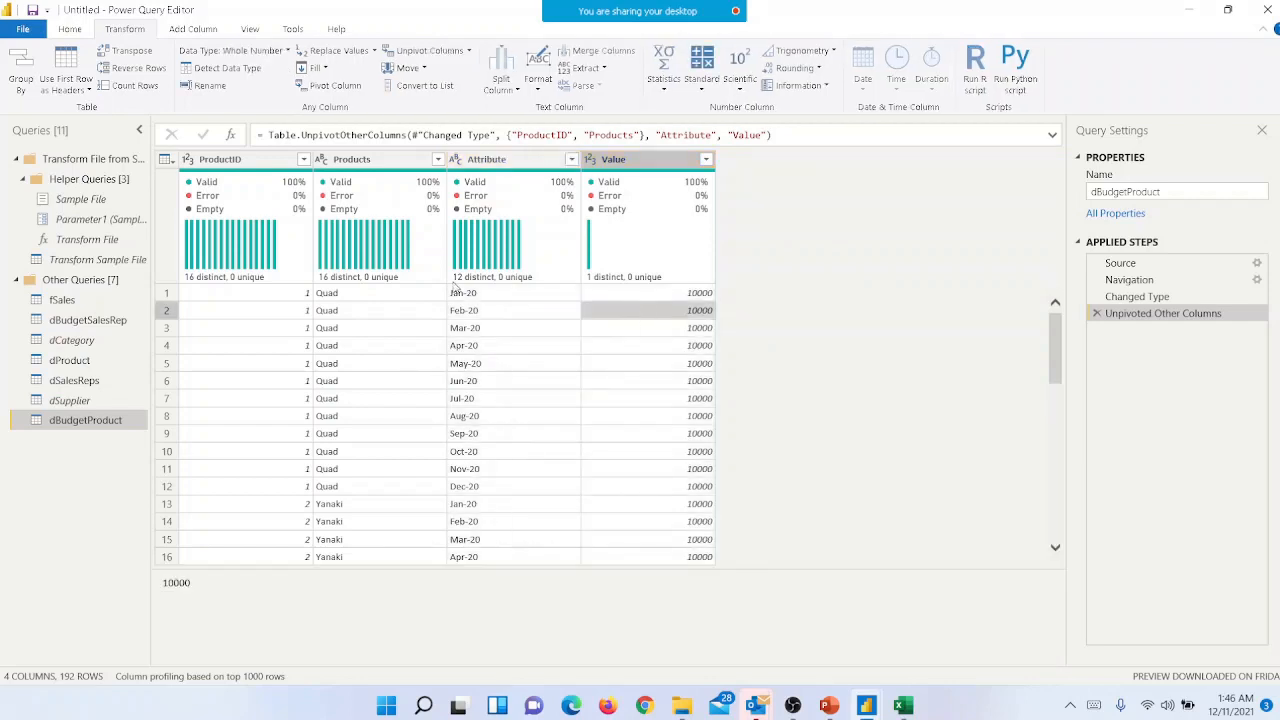
- Rename dBudgetProduct's Attribute column as MonthYear and its Value column as Product Budget
double_click(522, 162)
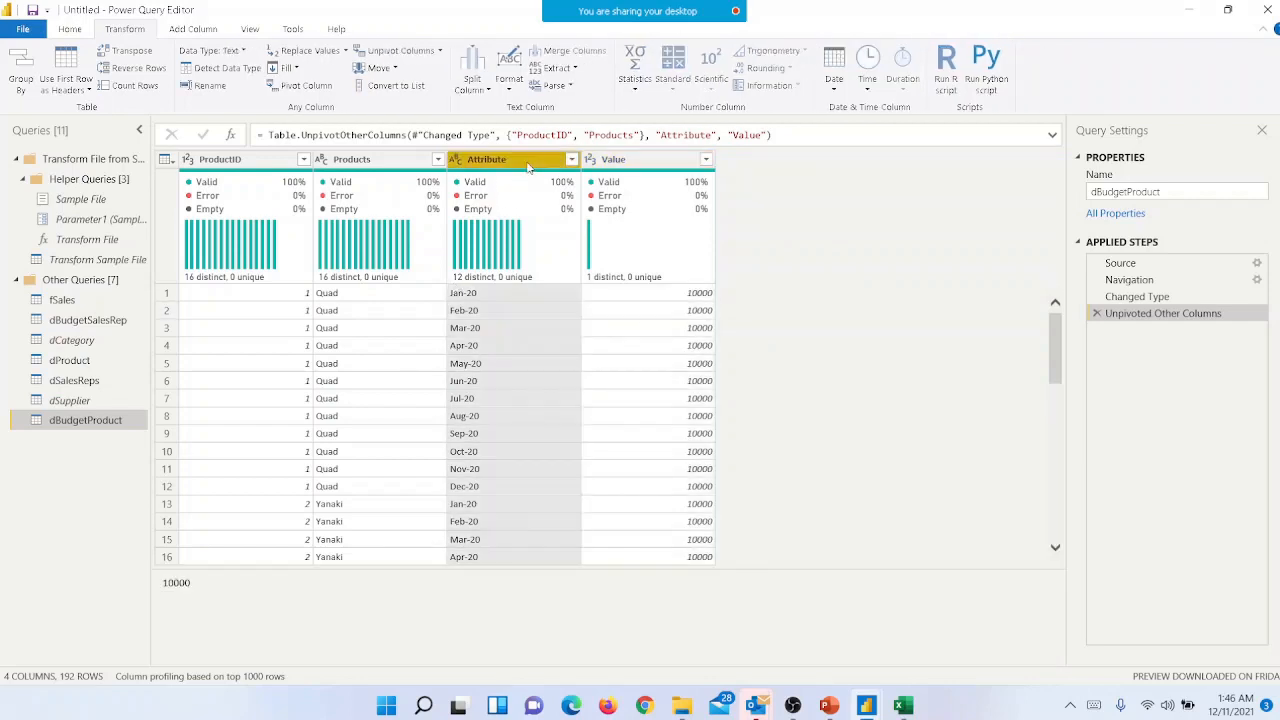
text(MOnth)
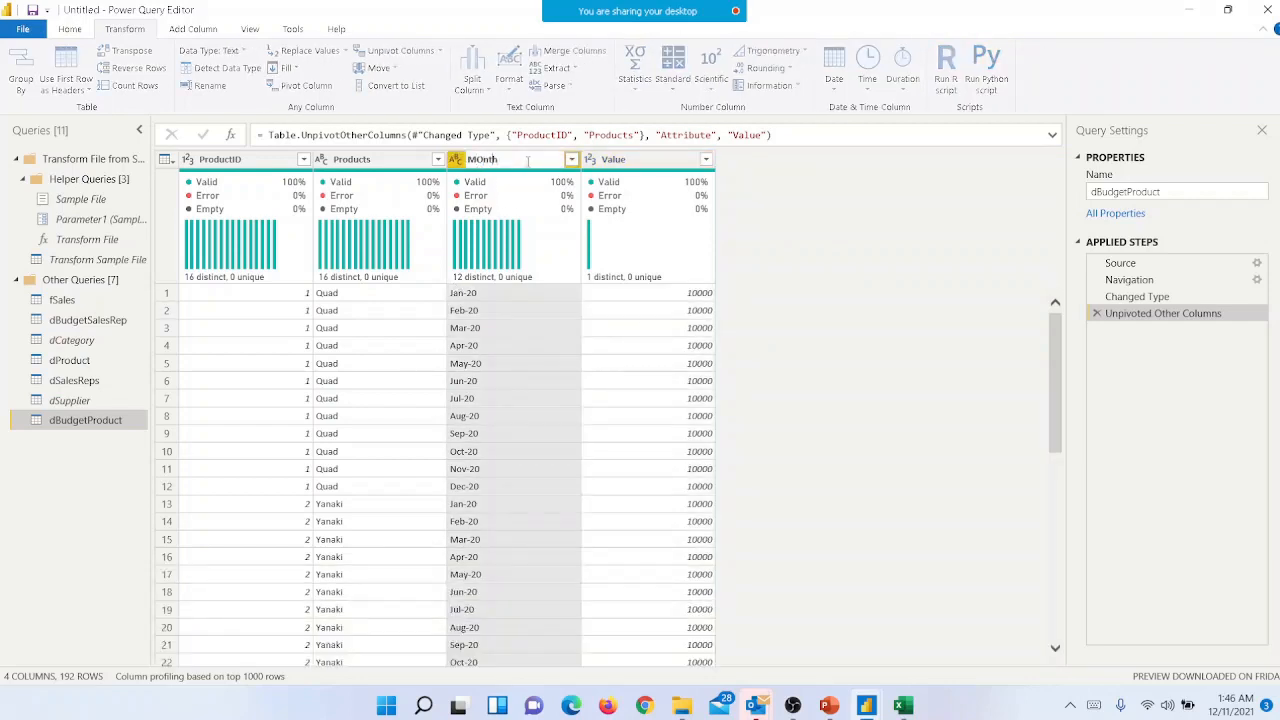
key(BackSpace)
key(BackSpace)
key(BackSpace)
key(Return)
double_click(657, 156)
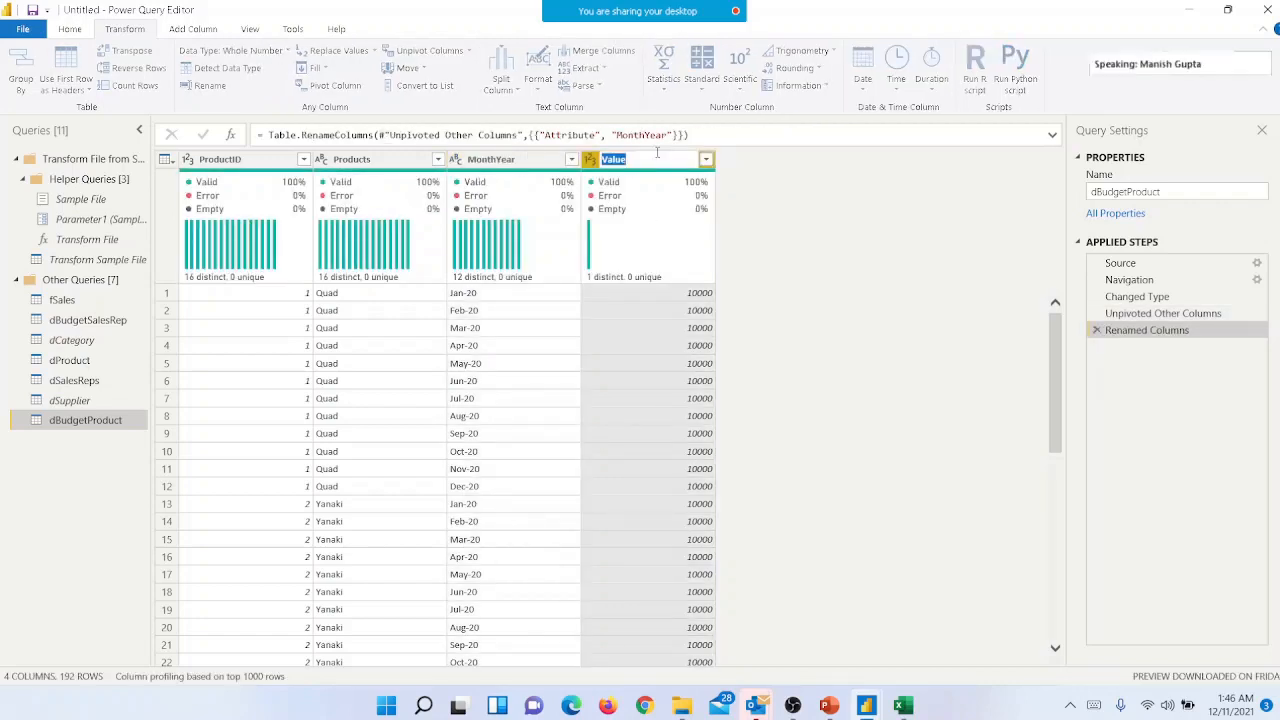
text(Product Budget)
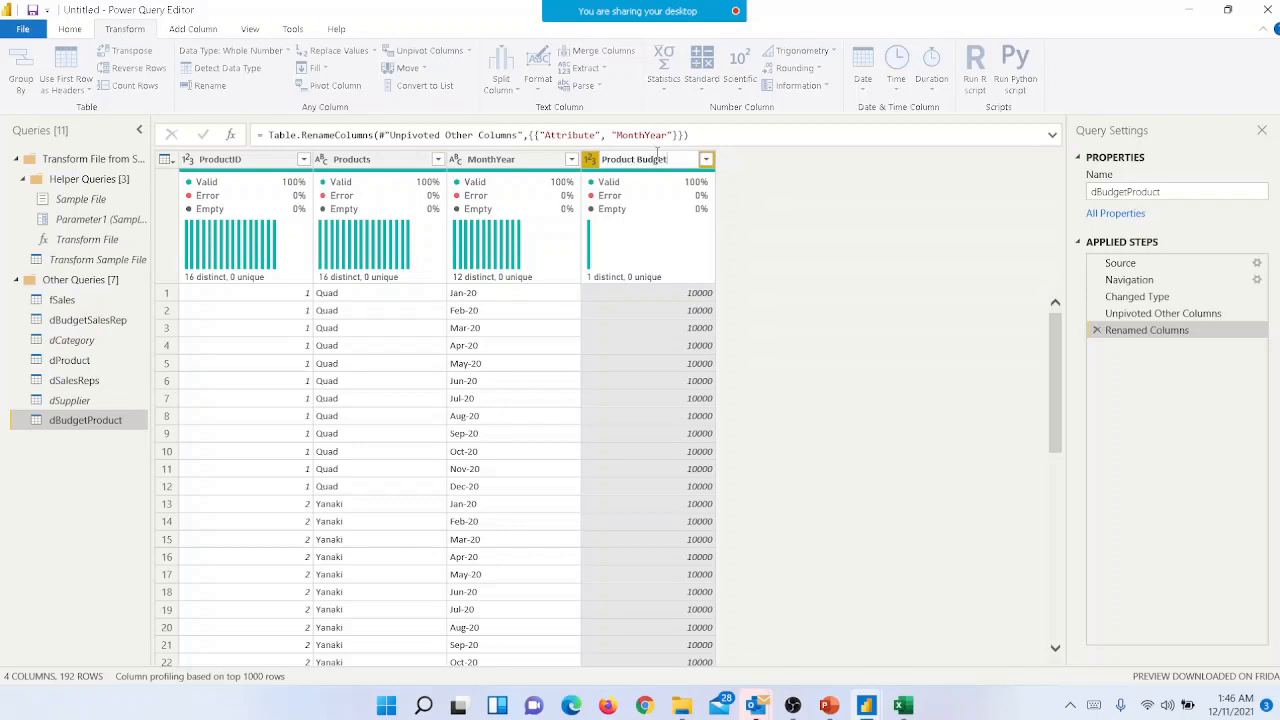
key(Return)
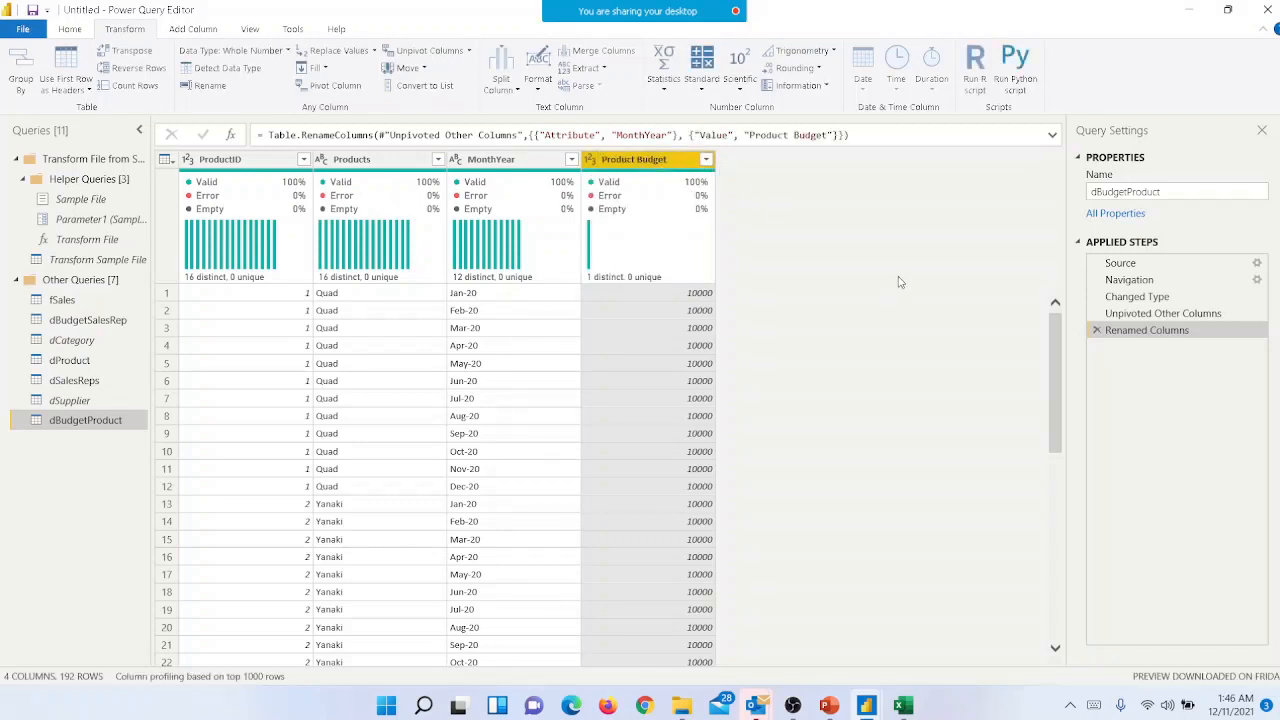
- Unpivot all columns of the dBudgetSalesRep query other than SalesRepID and SalesRep
click(108, 322)
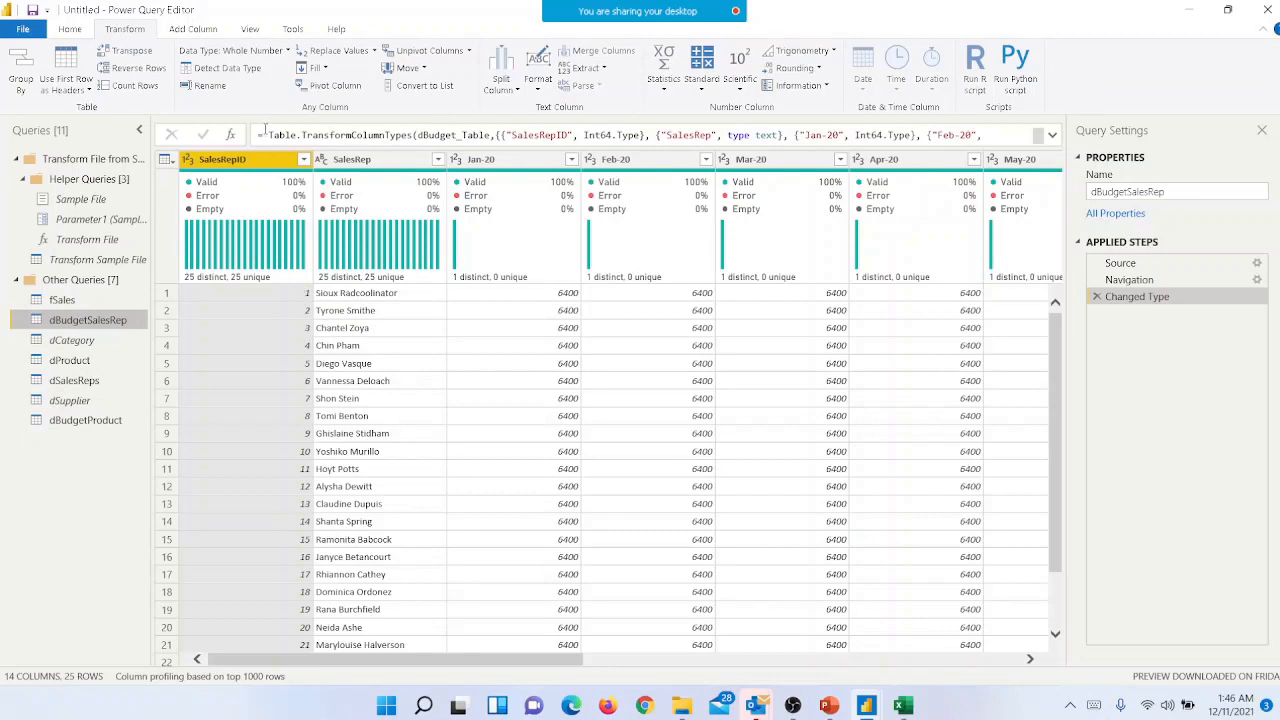
ctrl+click(386, 162)
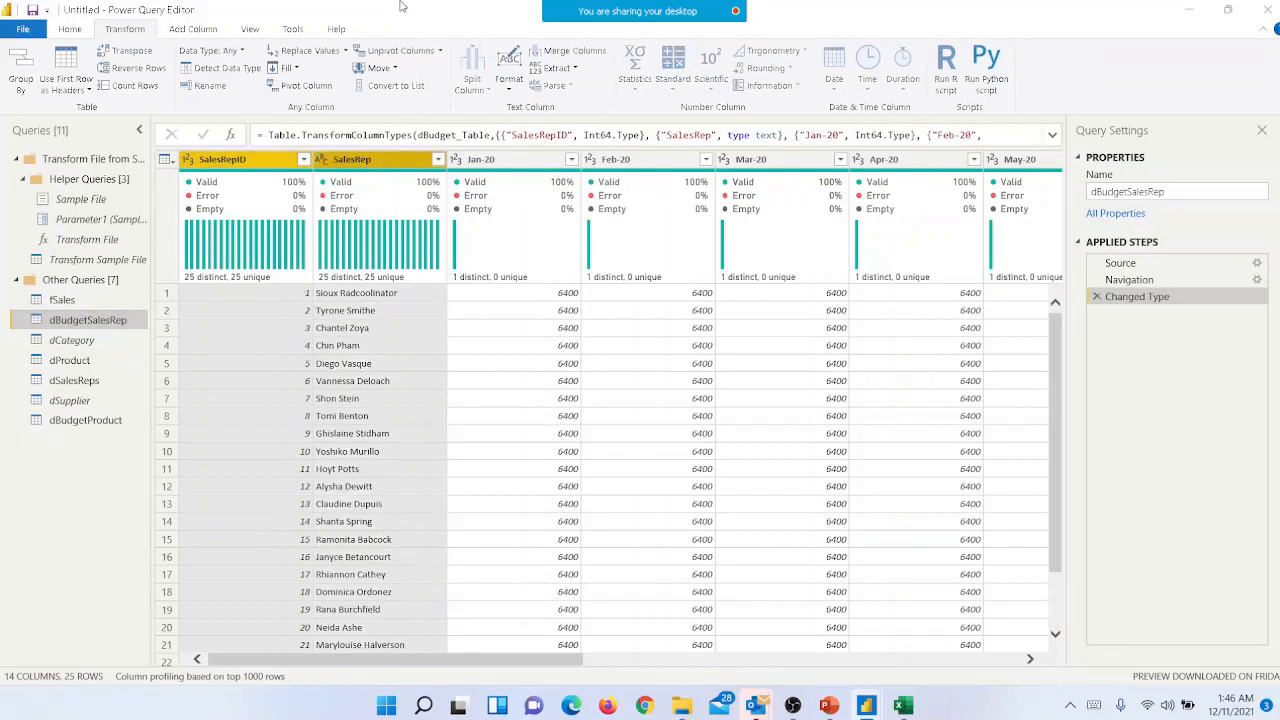
click(440, 51)
click(438, 88)
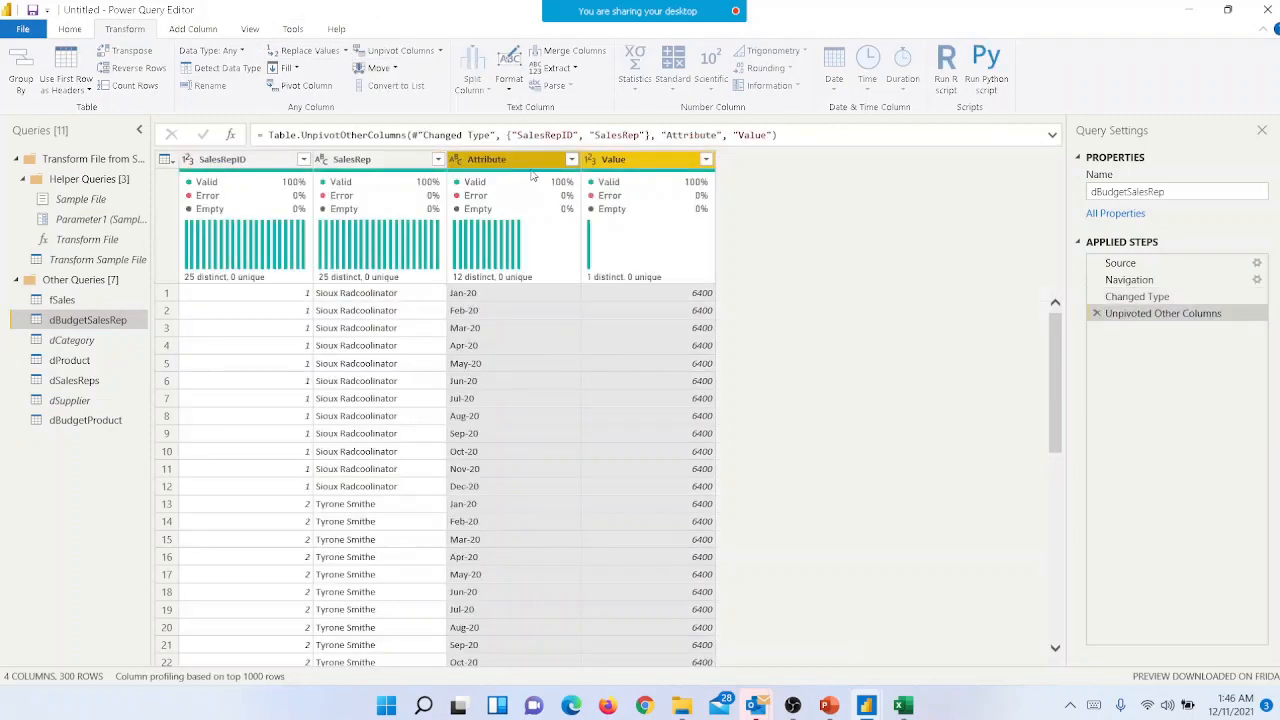
- Rename the Attribute column of dBudgetSalesRep as MonthYear
double_click(523, 162)
text(MOnth)
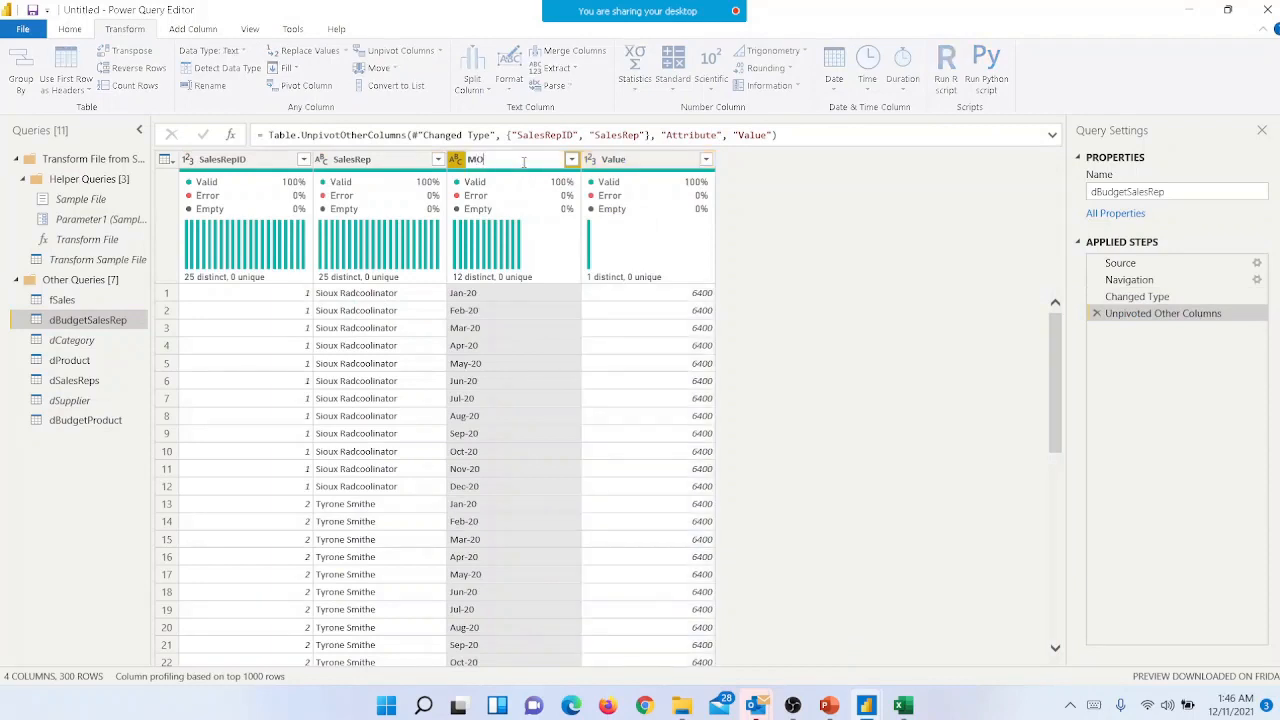
key(BackSpace)
key(BackSpace)
key(BackSpace)
text(ont)
key(BackSpace)
key(BackSpace)
key(Return)
- Rename the Value column of dBudgetSalesRep as Budget Sales Rep
double_click(634, 159)
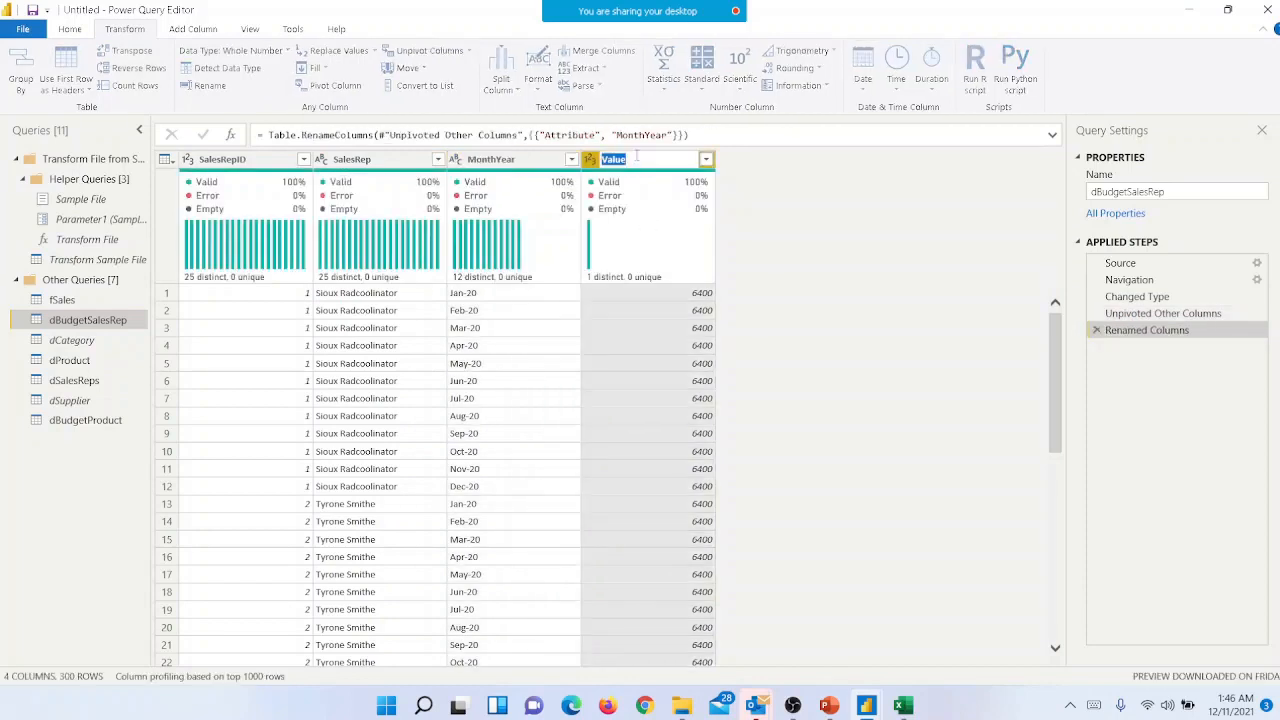
text(Budget)
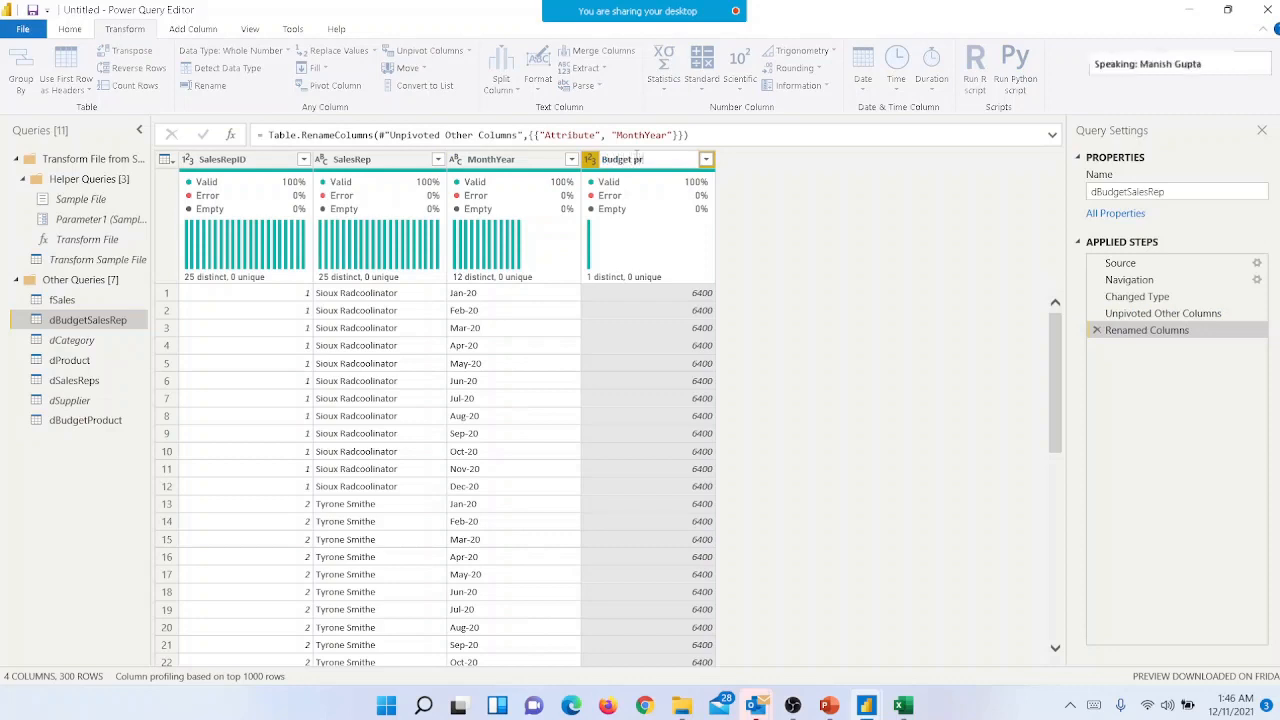
text( pr)
key(BackSpace)
text(Sales R)
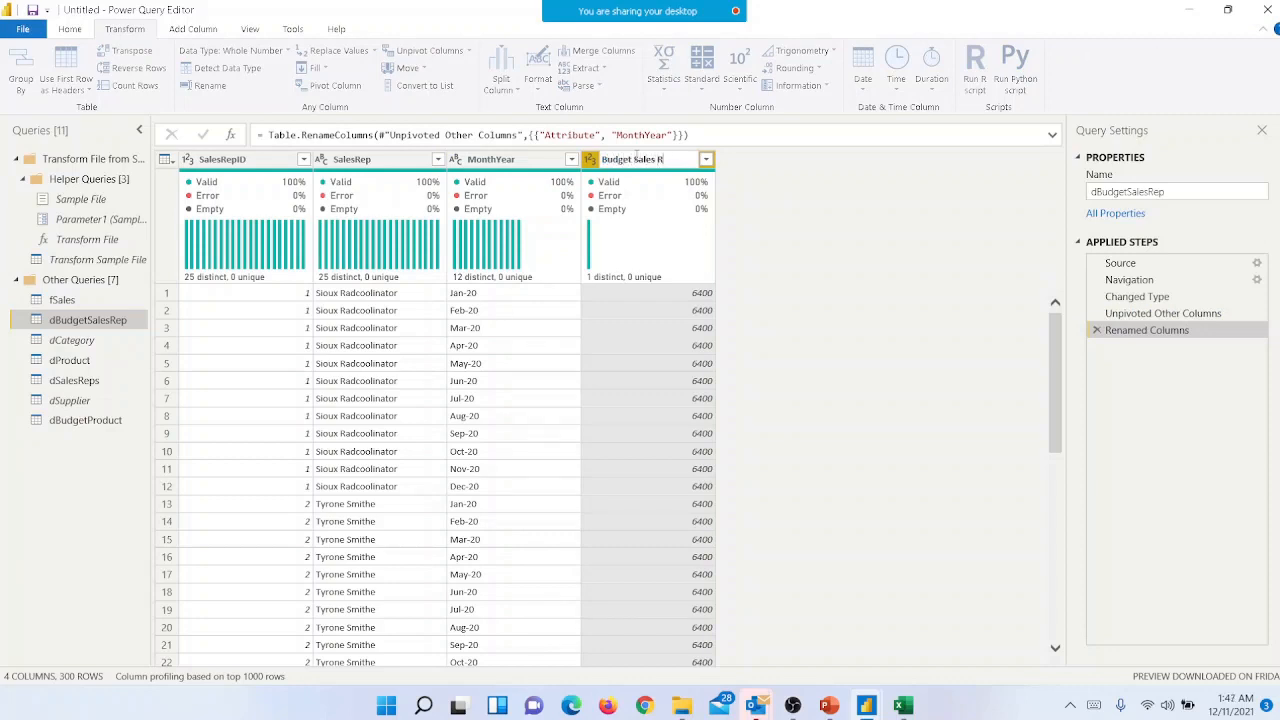
text(ep)
key(Return)
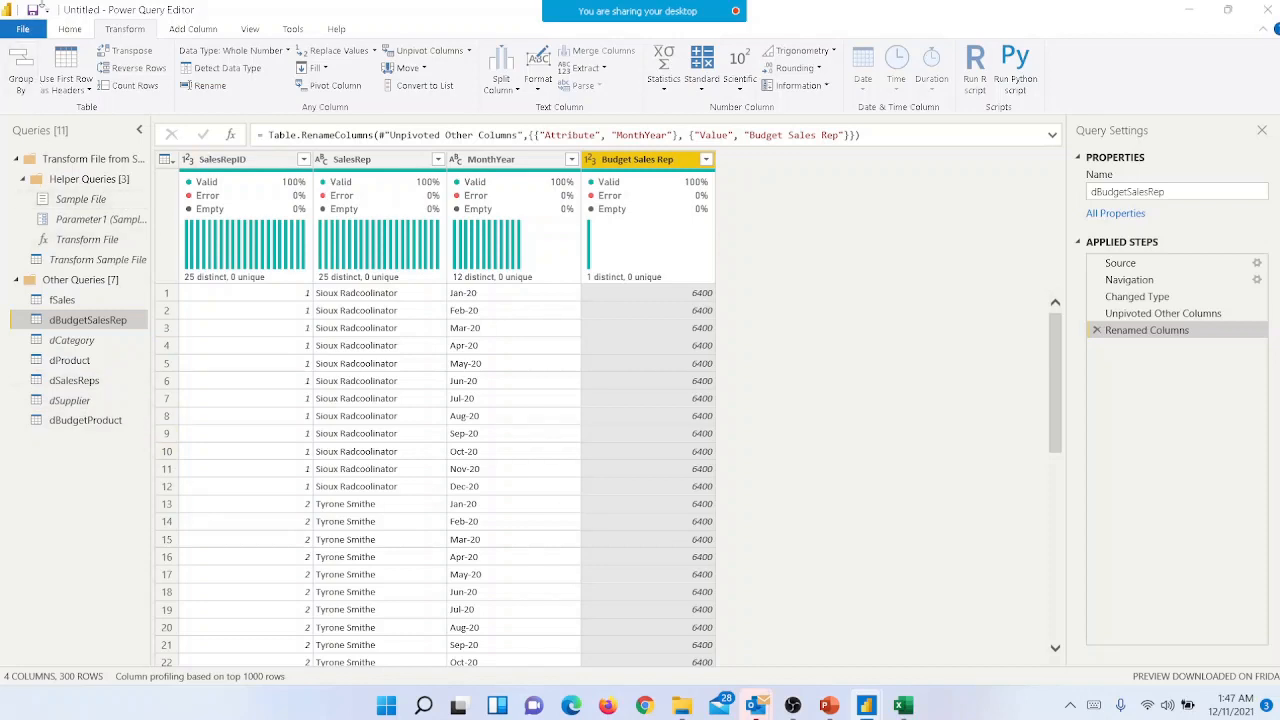
- Close the query editor and try to load the unpivoted budget queries into the model, dismissing the load errors
click(70, 29)
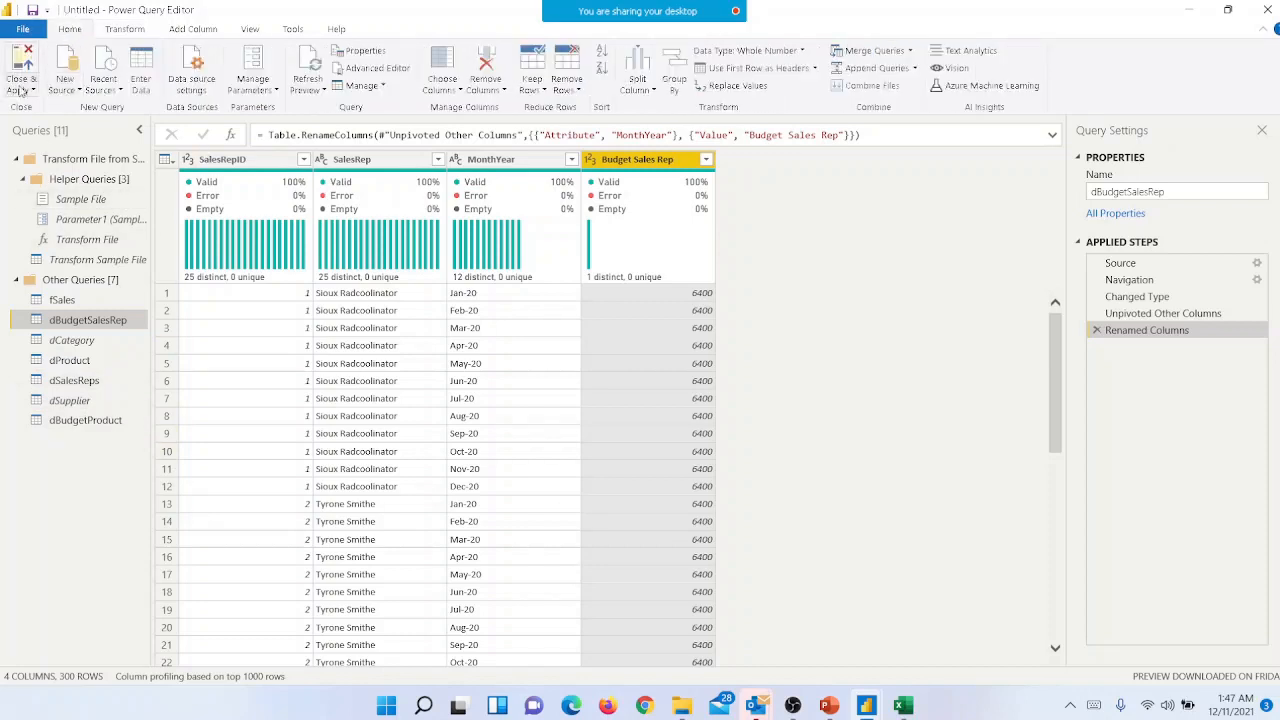
click(20, 90)
click(48, 113)
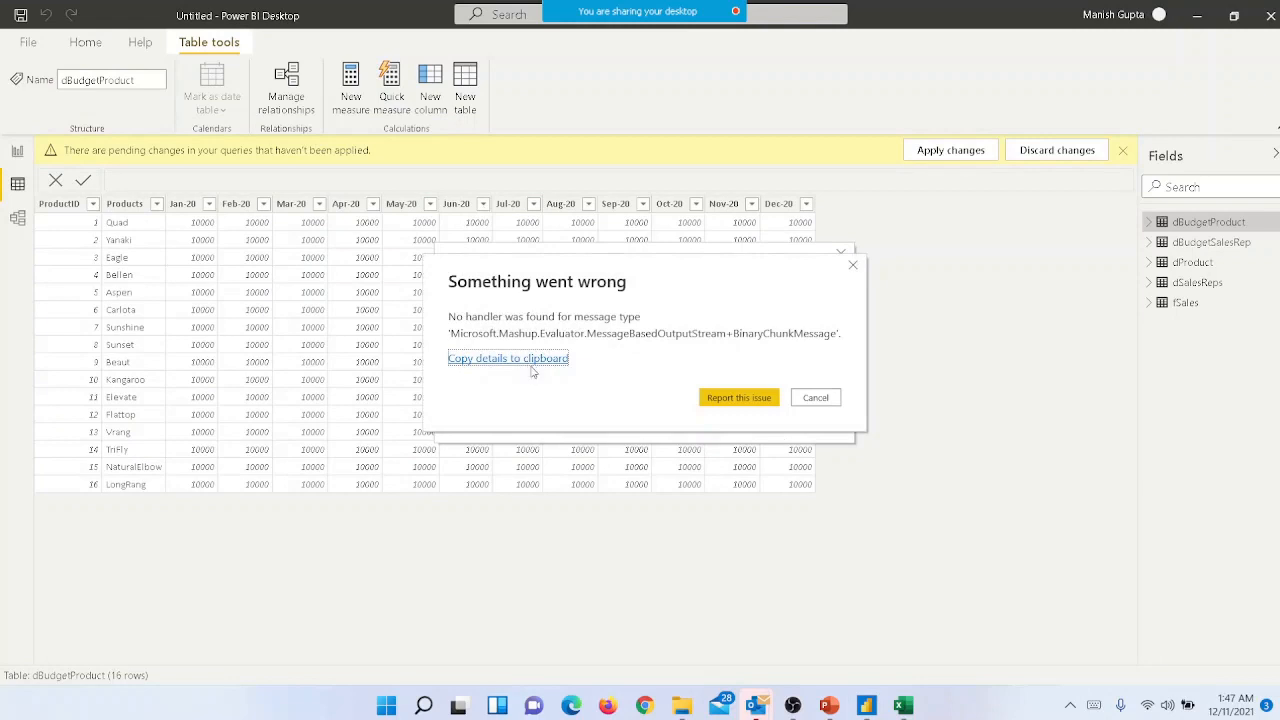
click(824, 404)
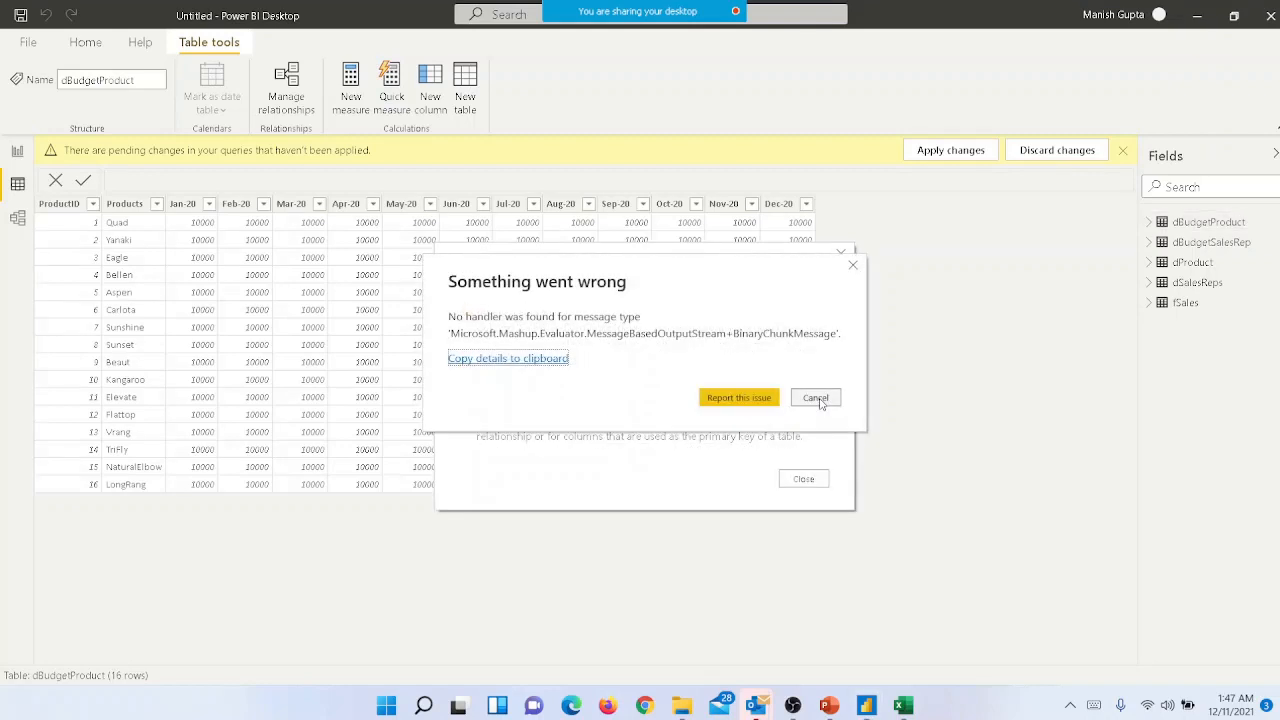
click(819, 400)
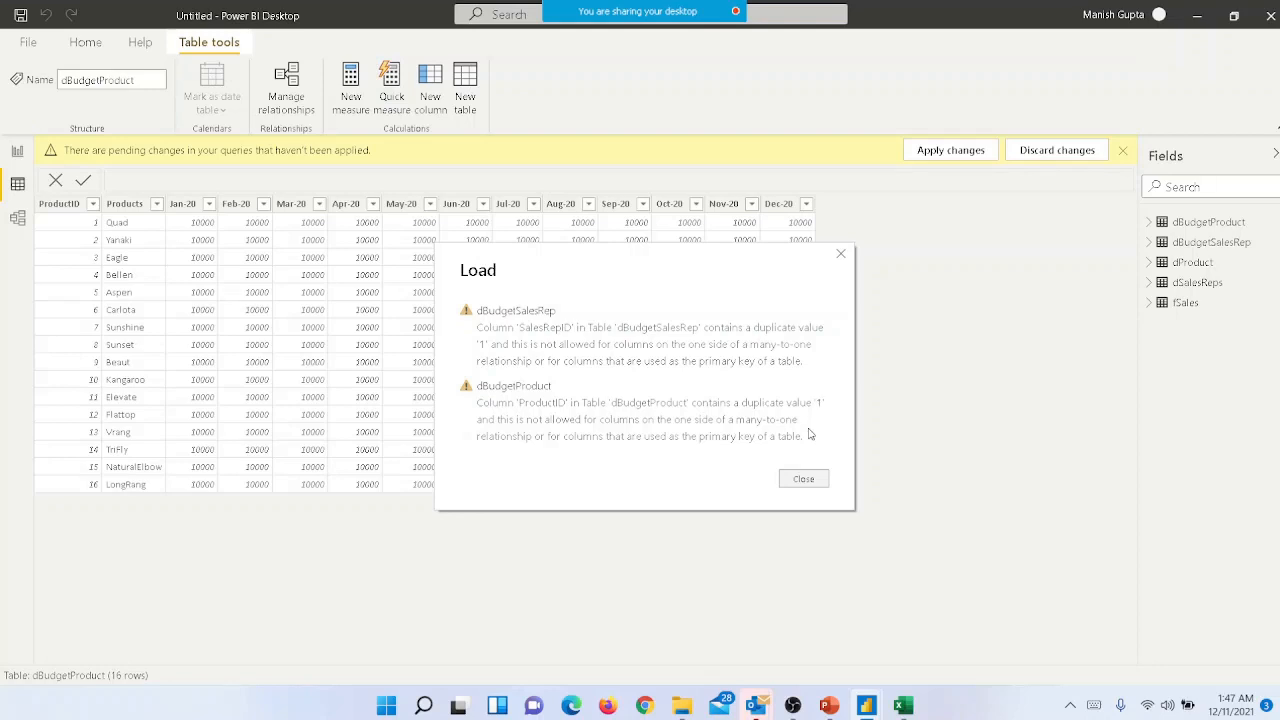
click(799, 481)
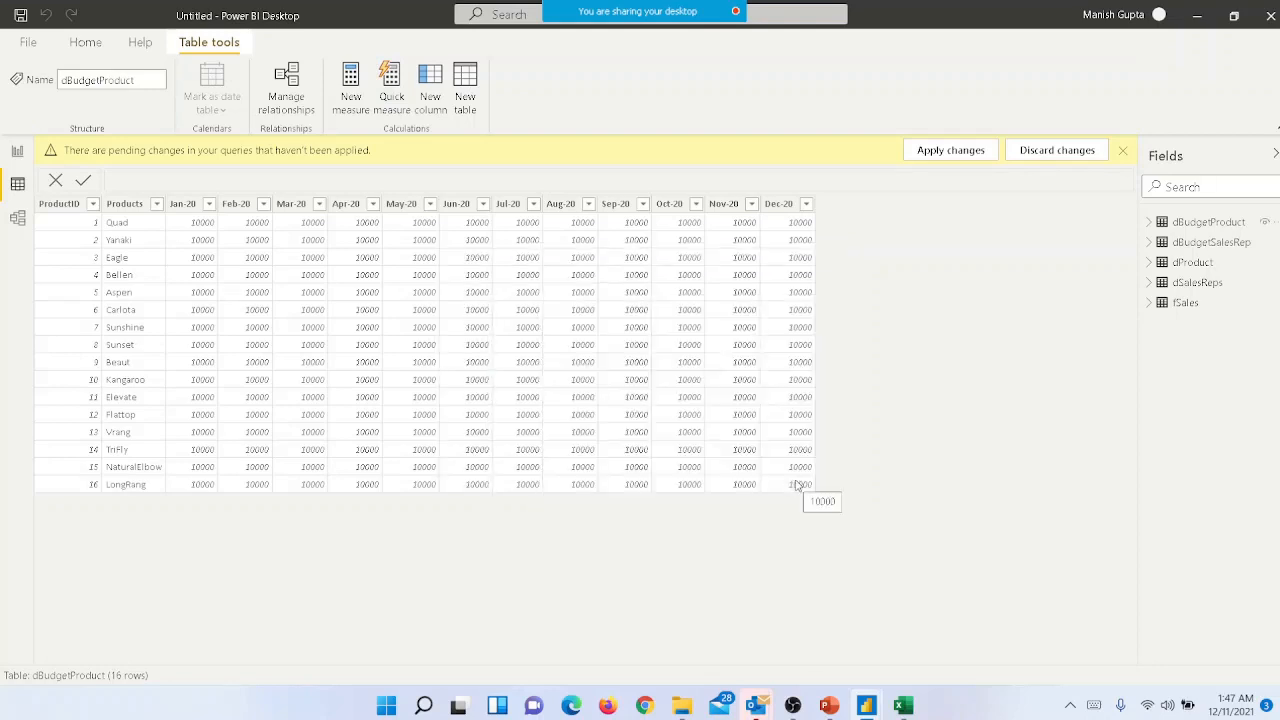
- Retry applying the pending query changes from the data view and dismiss the resulting error dialogs
click(950, 155)
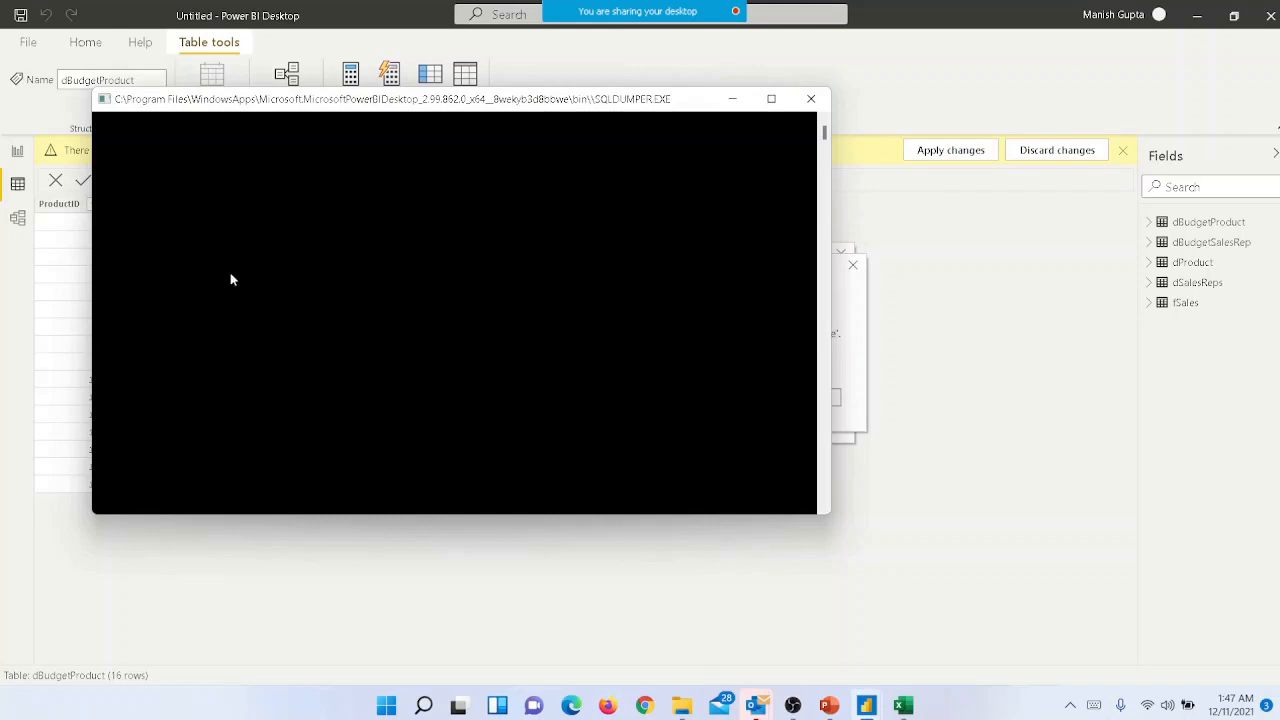
click(813, 101)
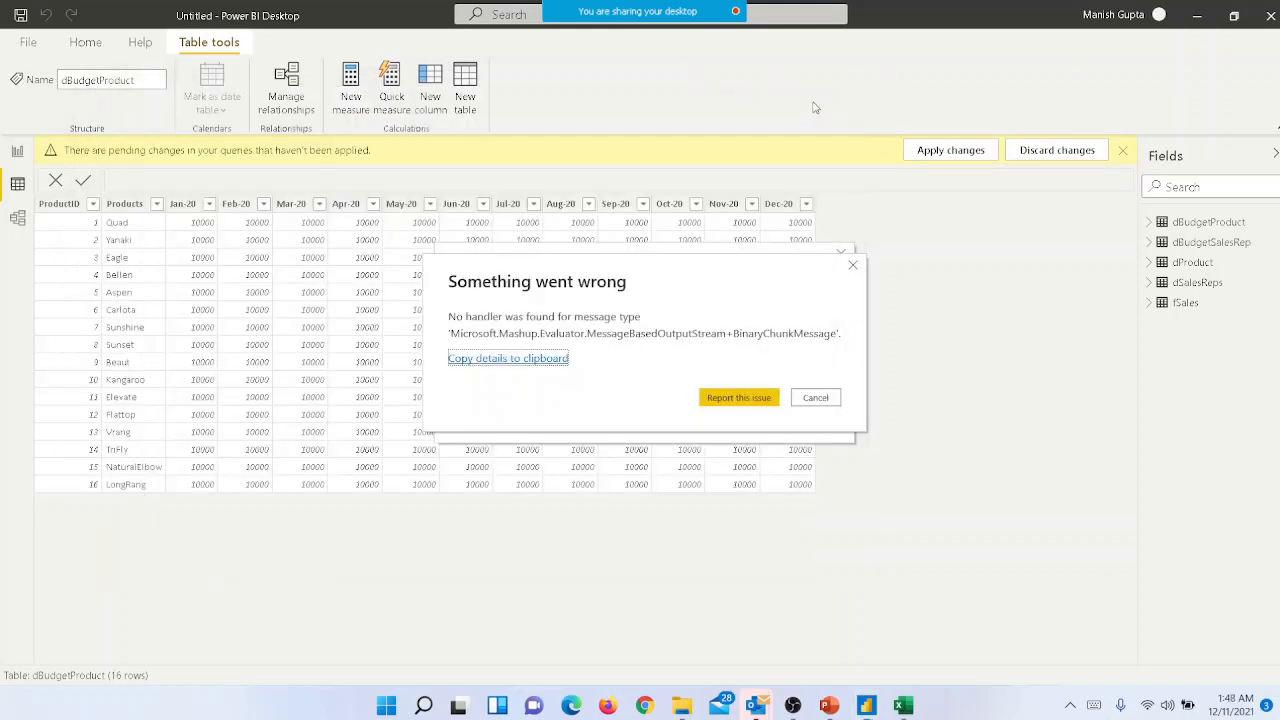
click(818, 400)
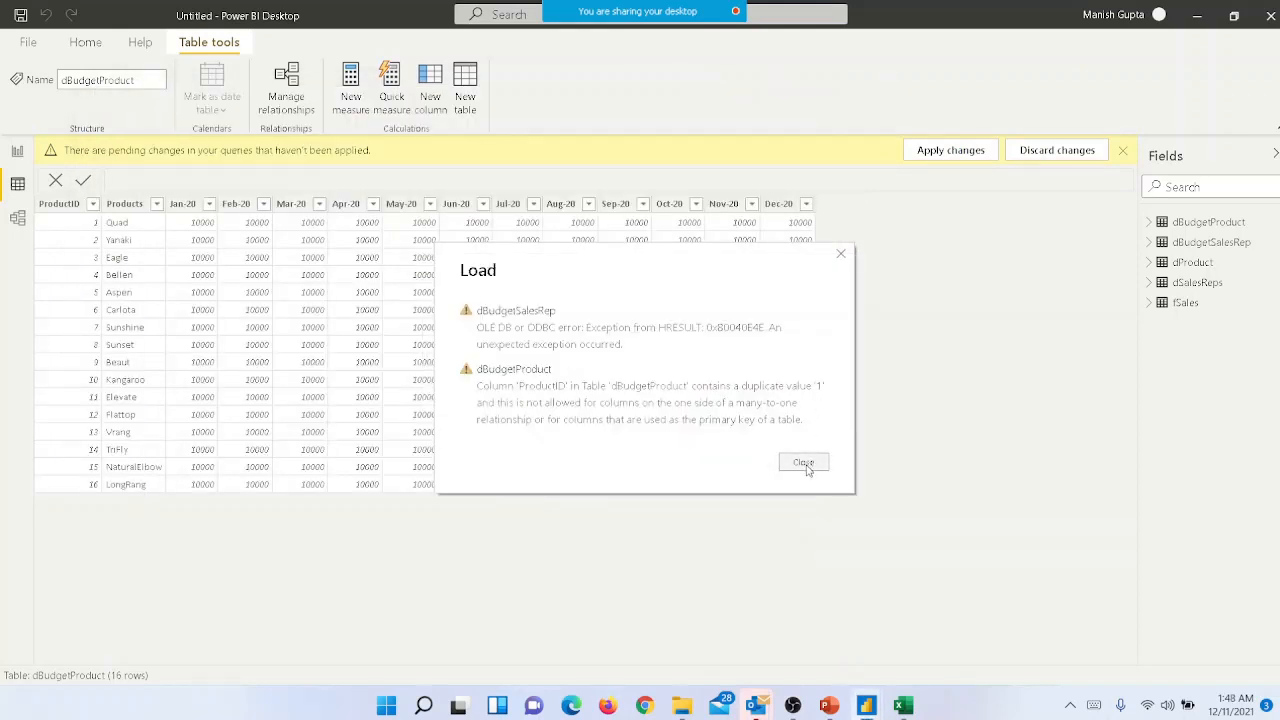
click(804, 463)
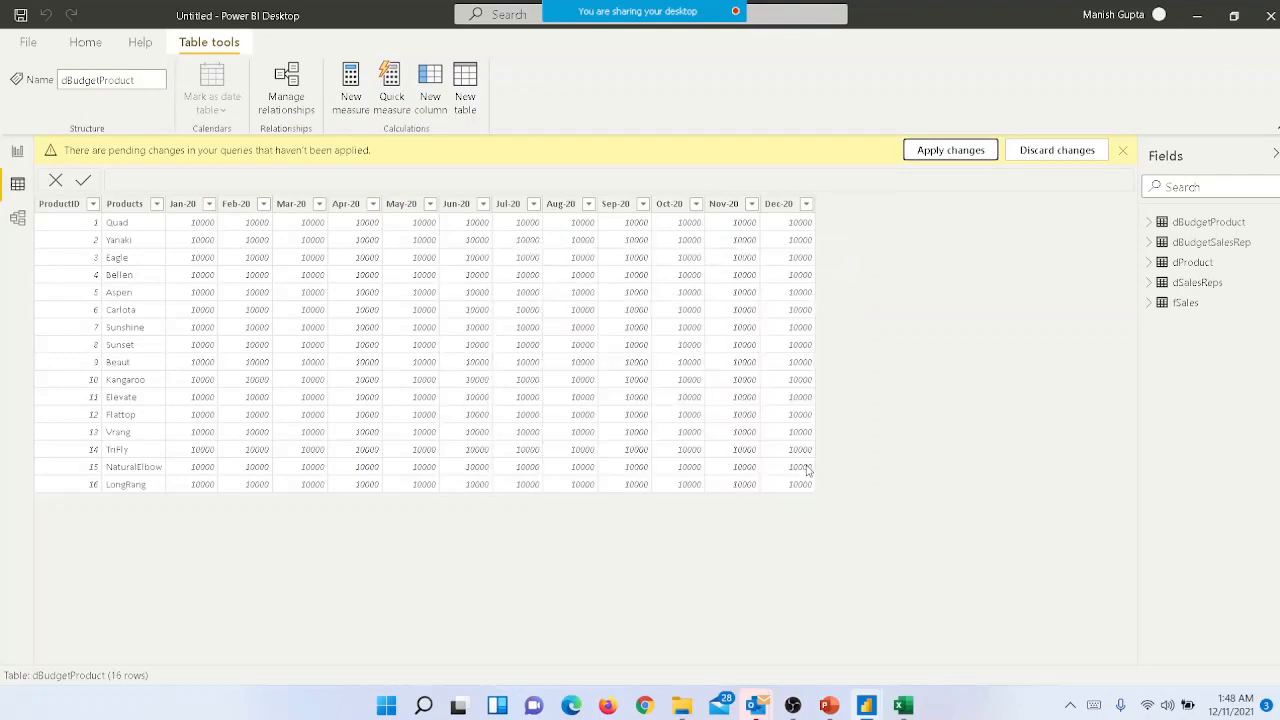
- Delete the relationship between dBudgetSalesRep and dSalesReps in the model diagram
click(17, 218)
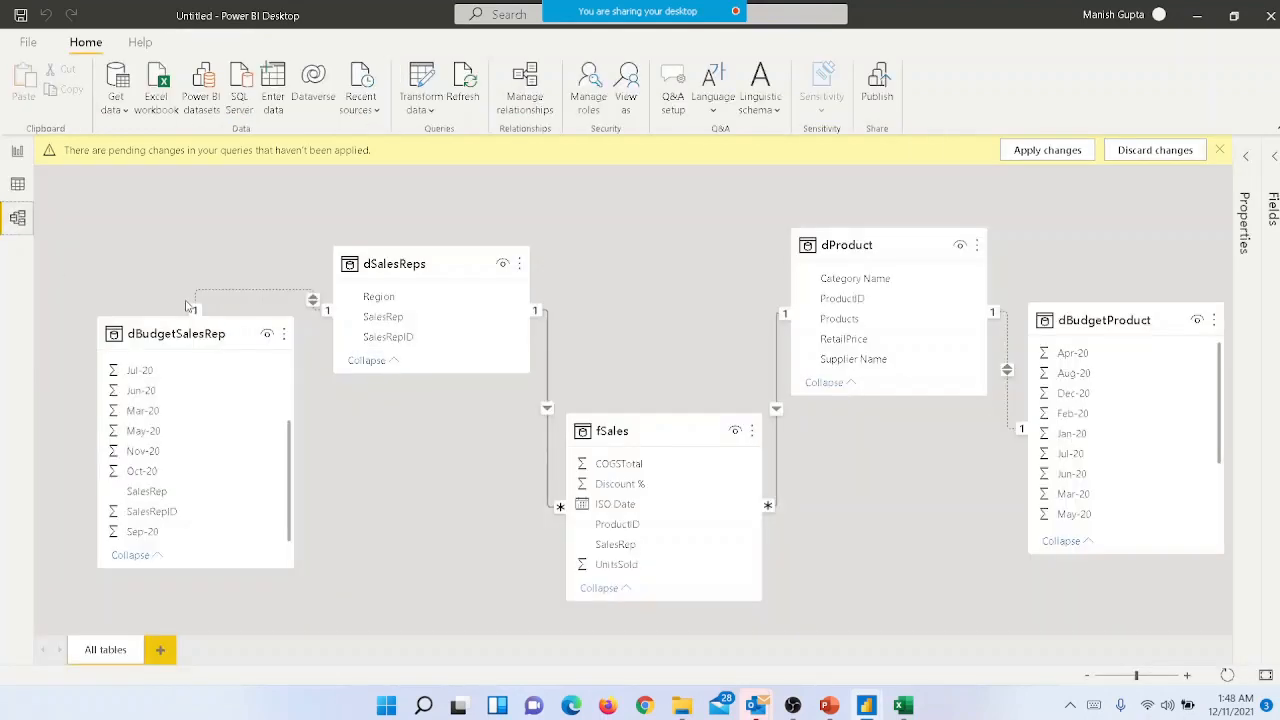
right_click(240, 296)
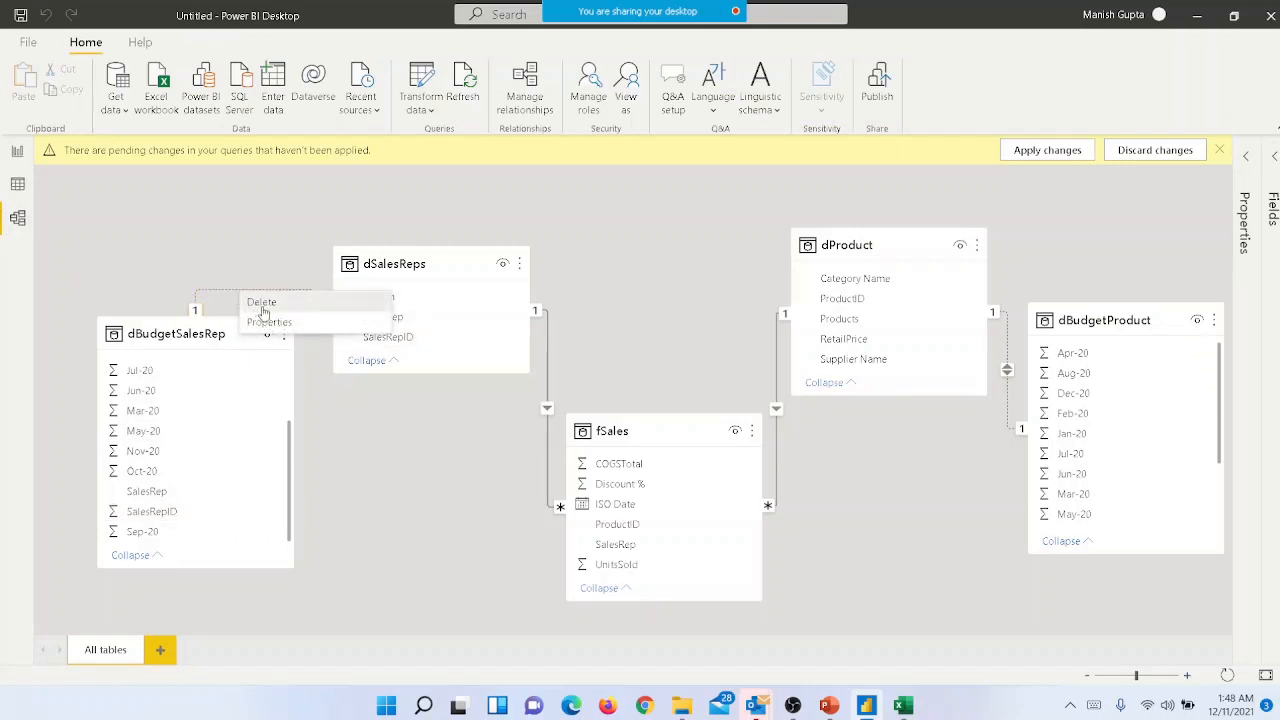
click(262, 305)
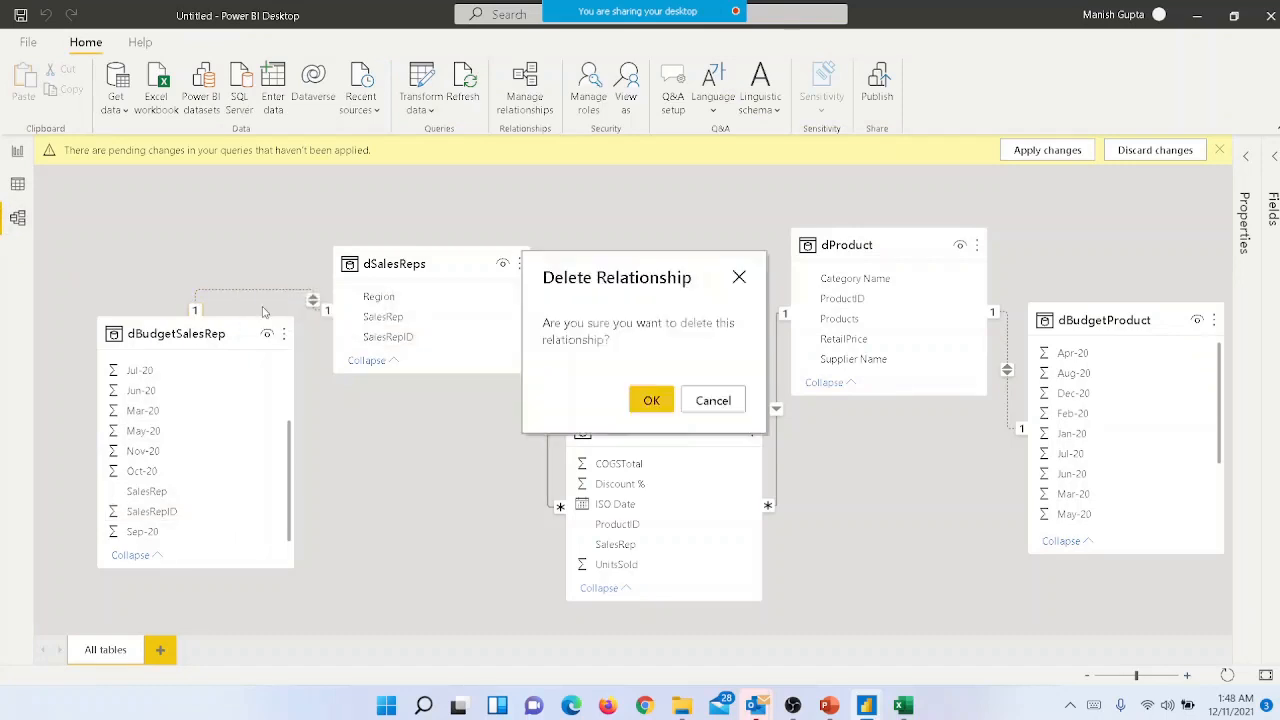
click(646, 401)
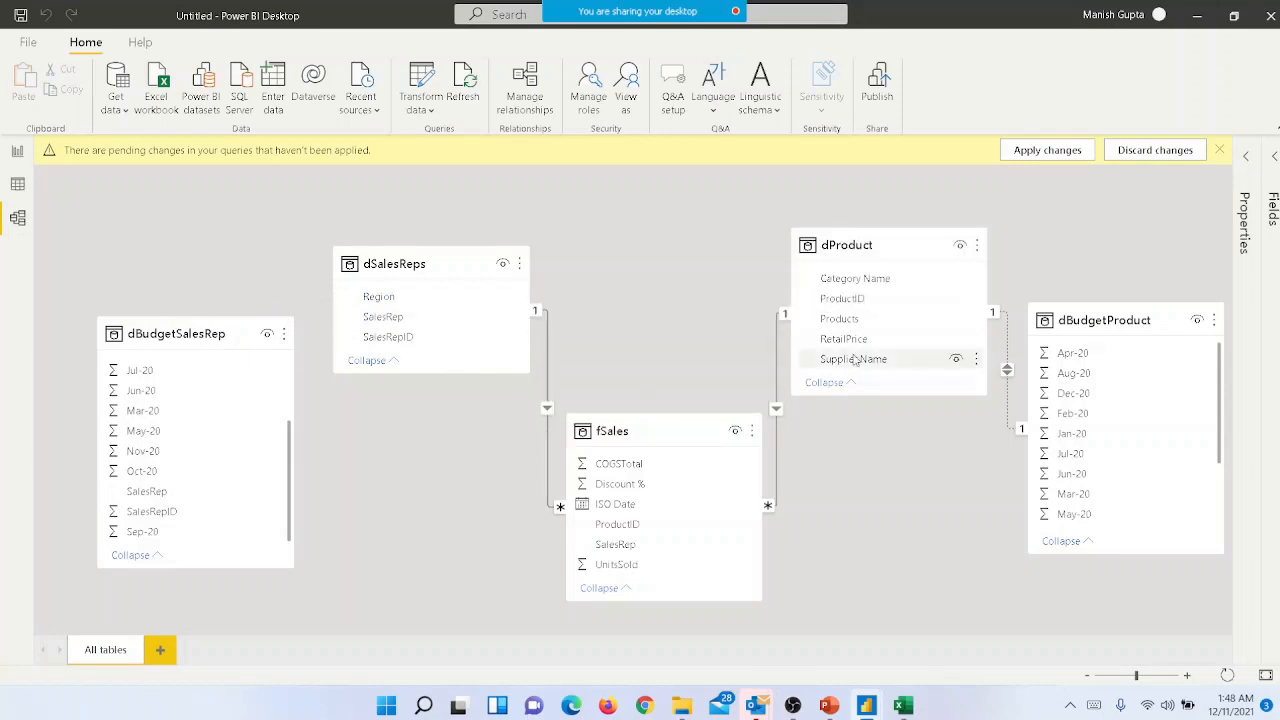
- Delete the relationship between dProduct and dBudgetProduct in the model diagram
right_click(1008, 392)
click(1020, 408)
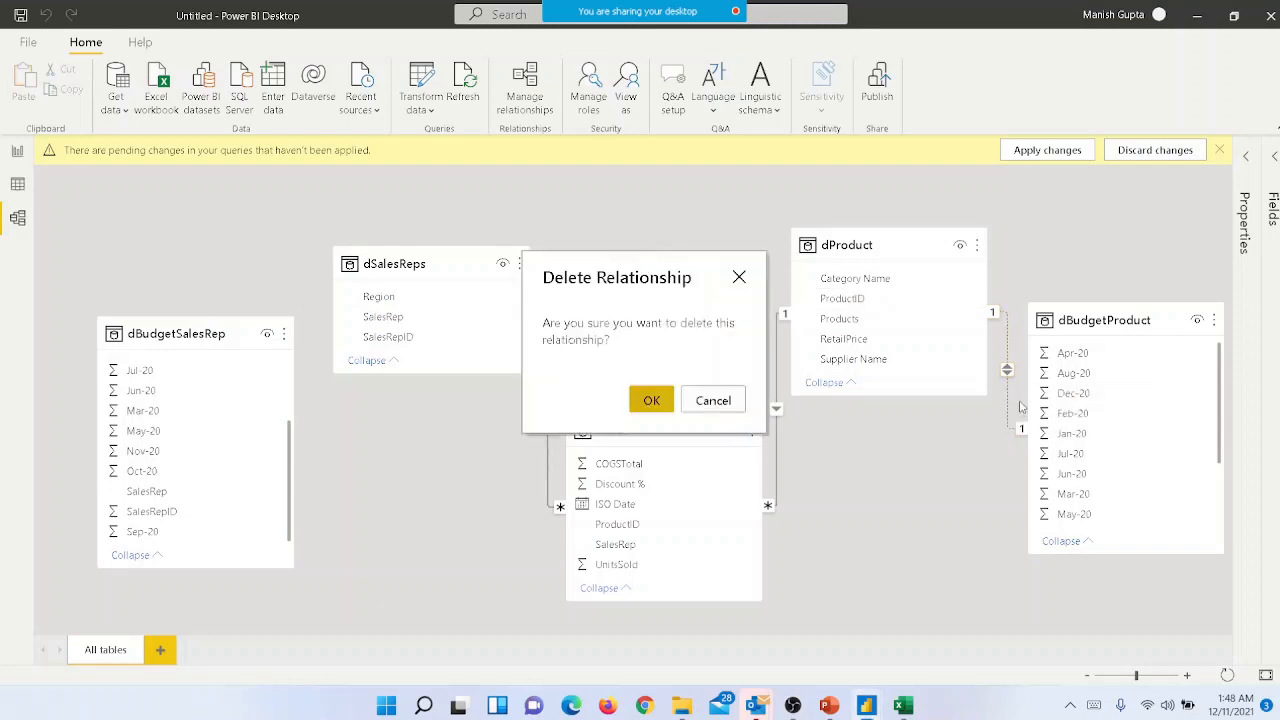
click(652, 401)
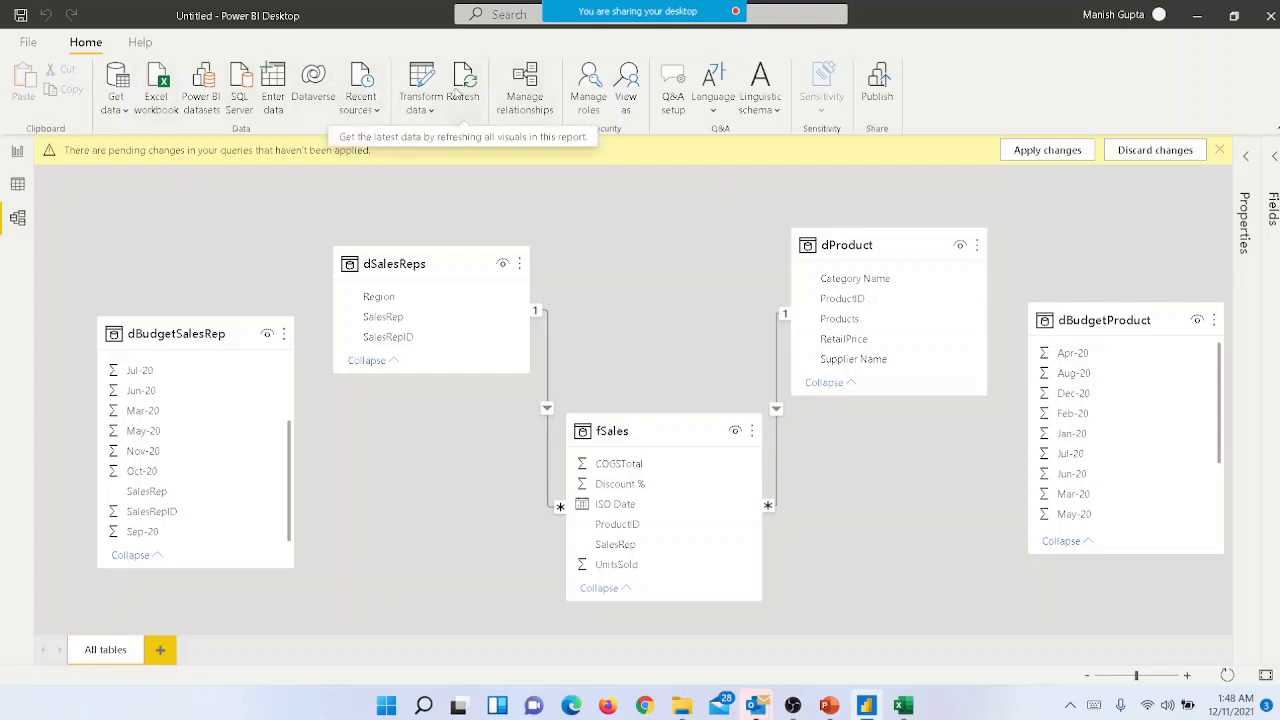
- Reopen the query editor, check the unpivoted dBudgetProduct and dBudgetSalesRep queries, and close it with the changes applied
click(407, 97)
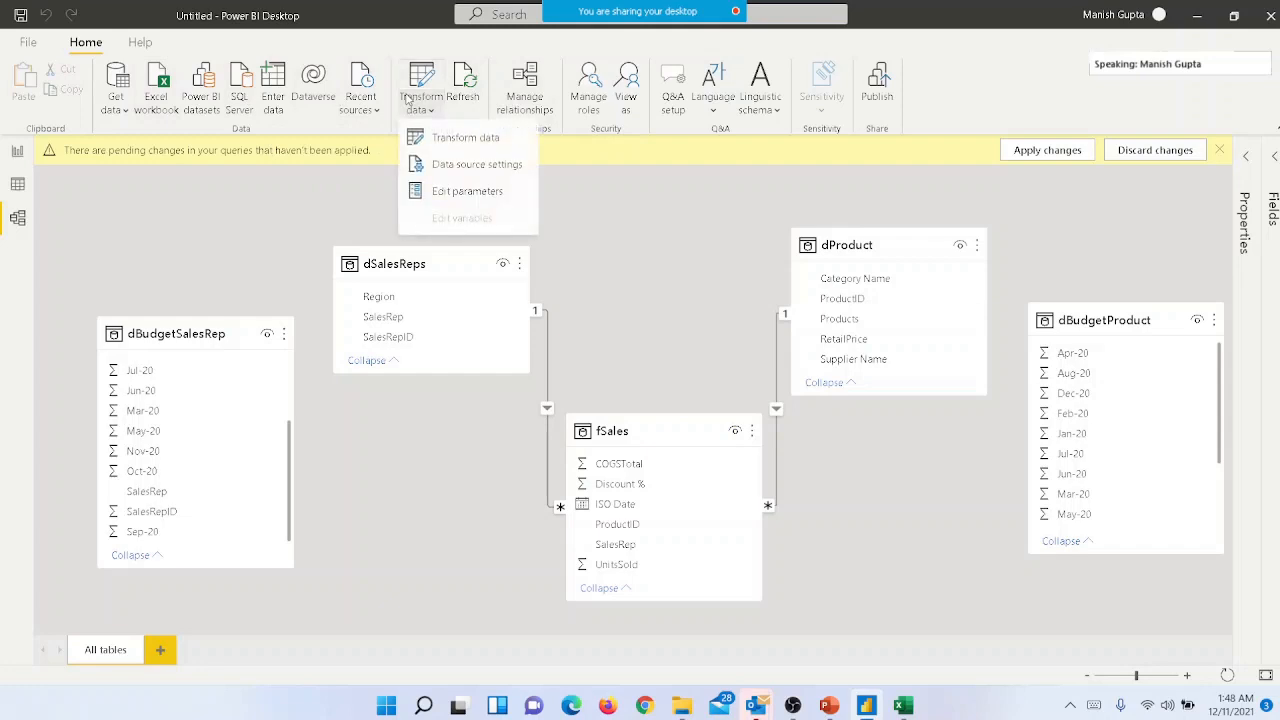
click(438, 137)
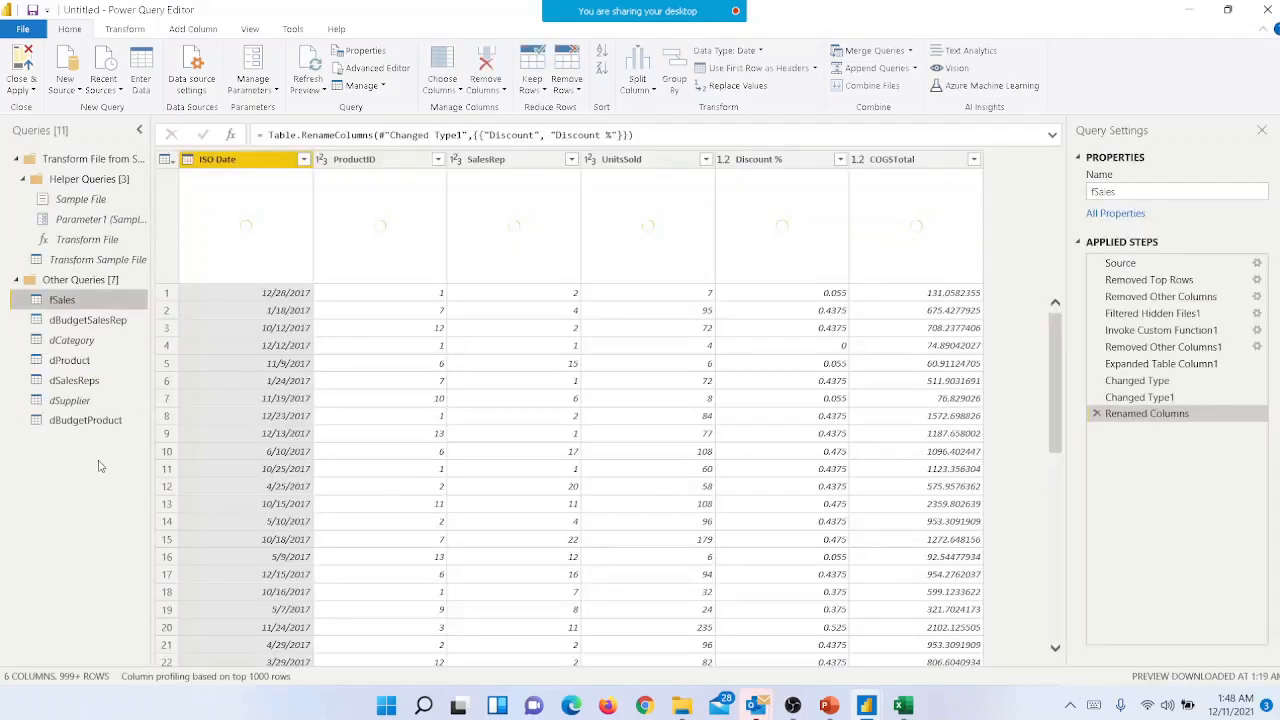
click(88, 421)
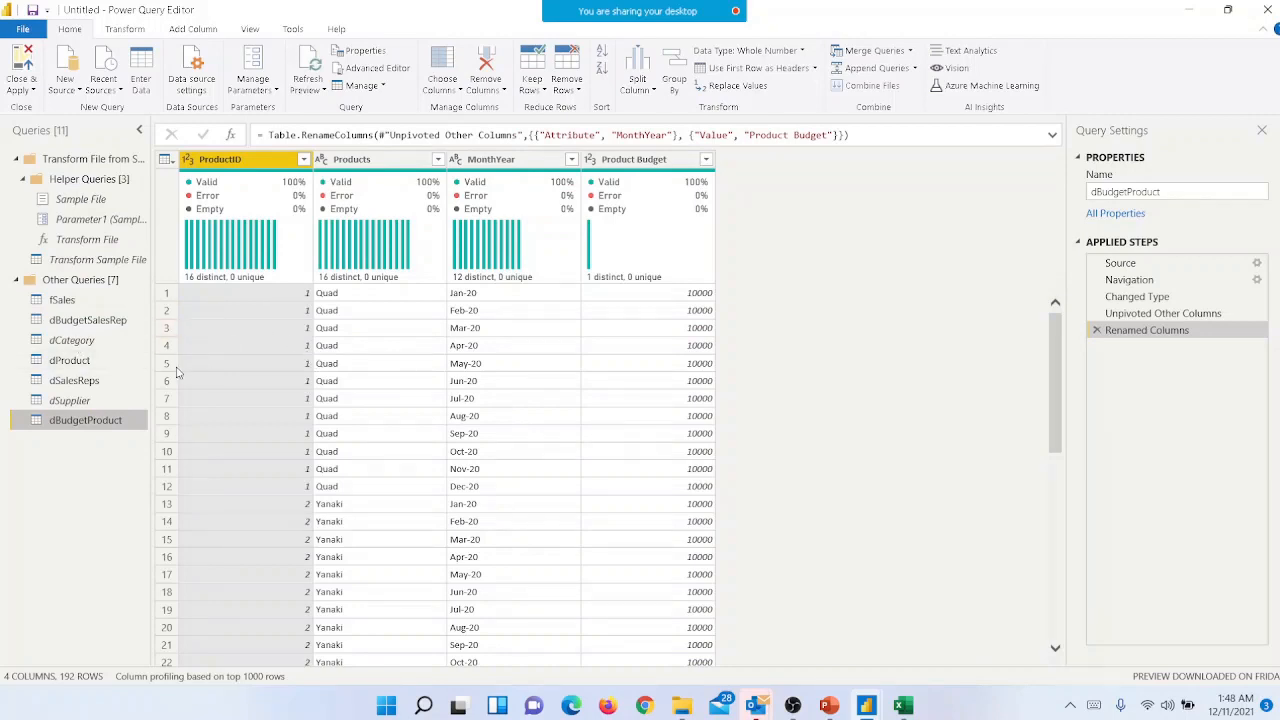
click(100, 320)
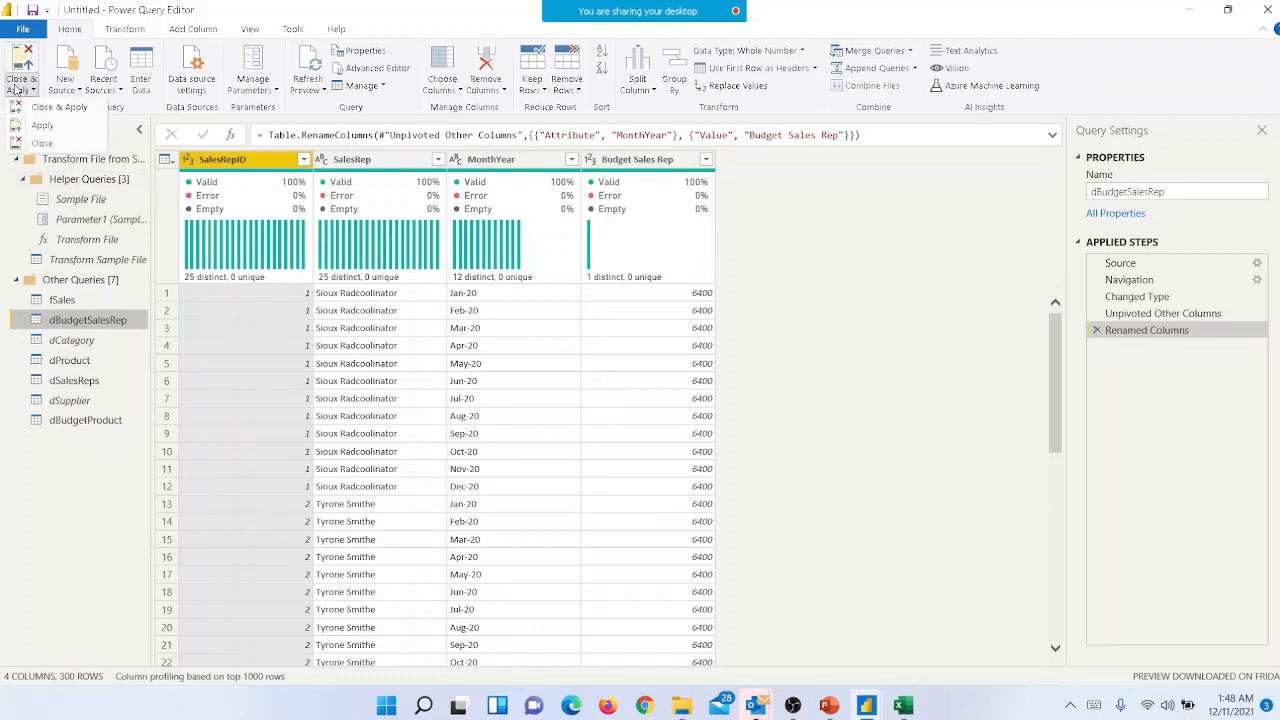
click(18, 90)
click(40, 108)
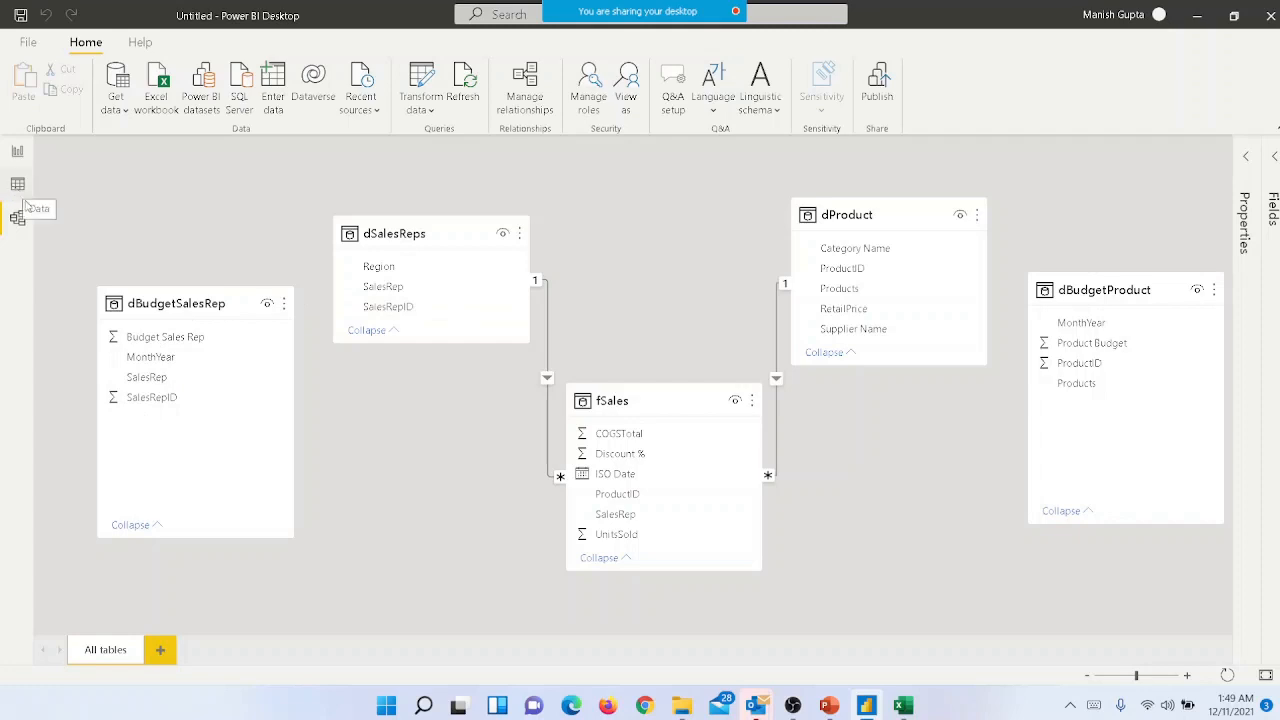
- Move the dBudgetSalesRep table up in the model diagram, level with dBudgetProduct
mouse_move(175, 307)
drag(175, 307, 137, 290)
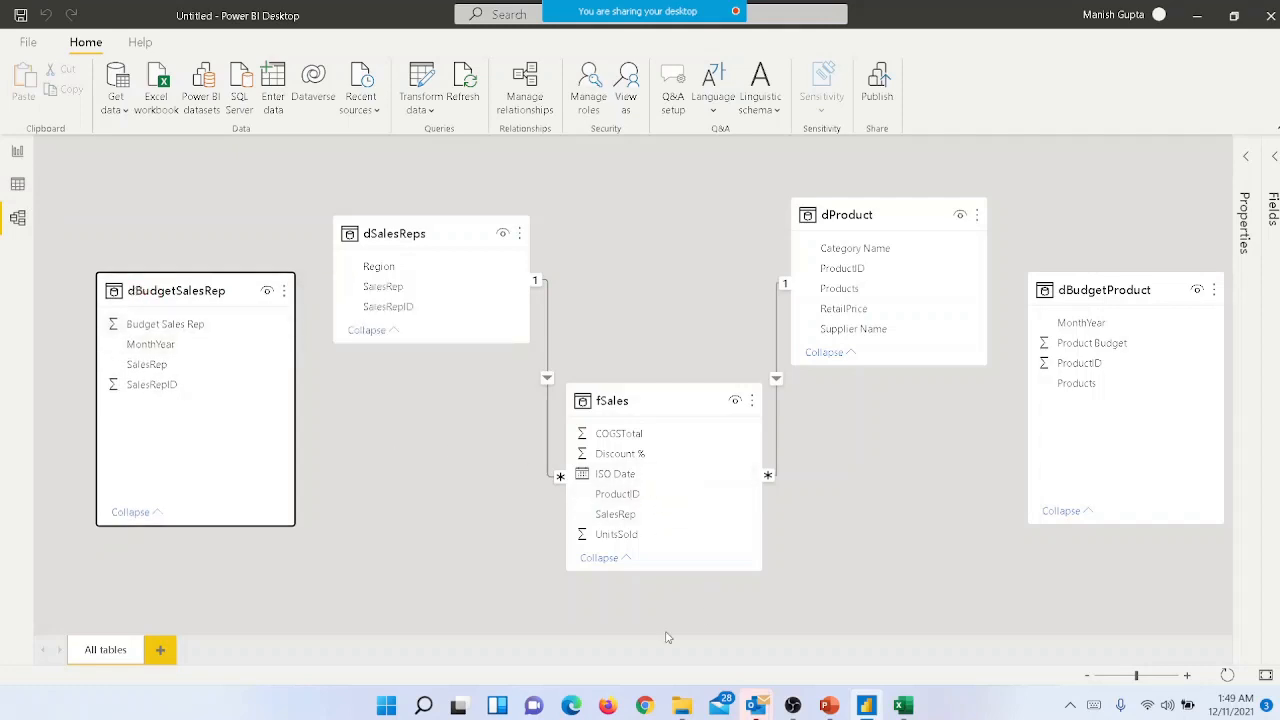
- Review the loaded dBudgetProduct rows, checking the Products and MonthYear columns, and compare with the model diagram
click(17, 198)
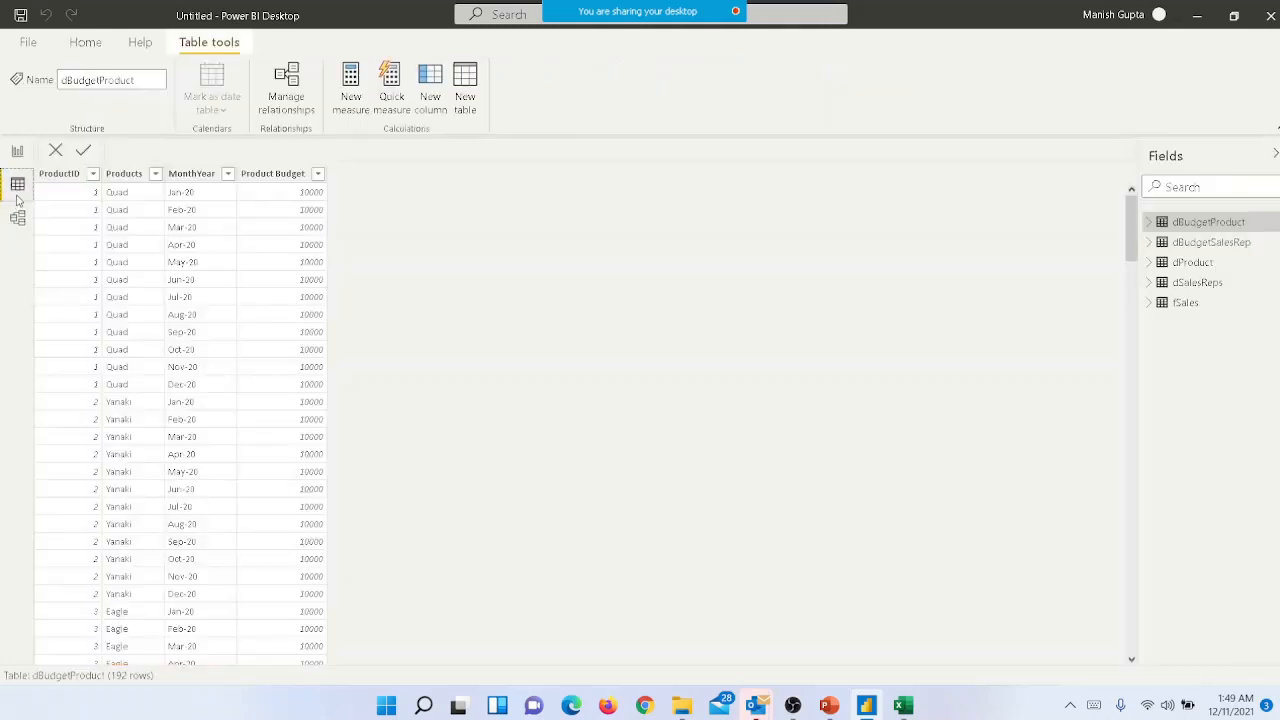
click(121, 209)
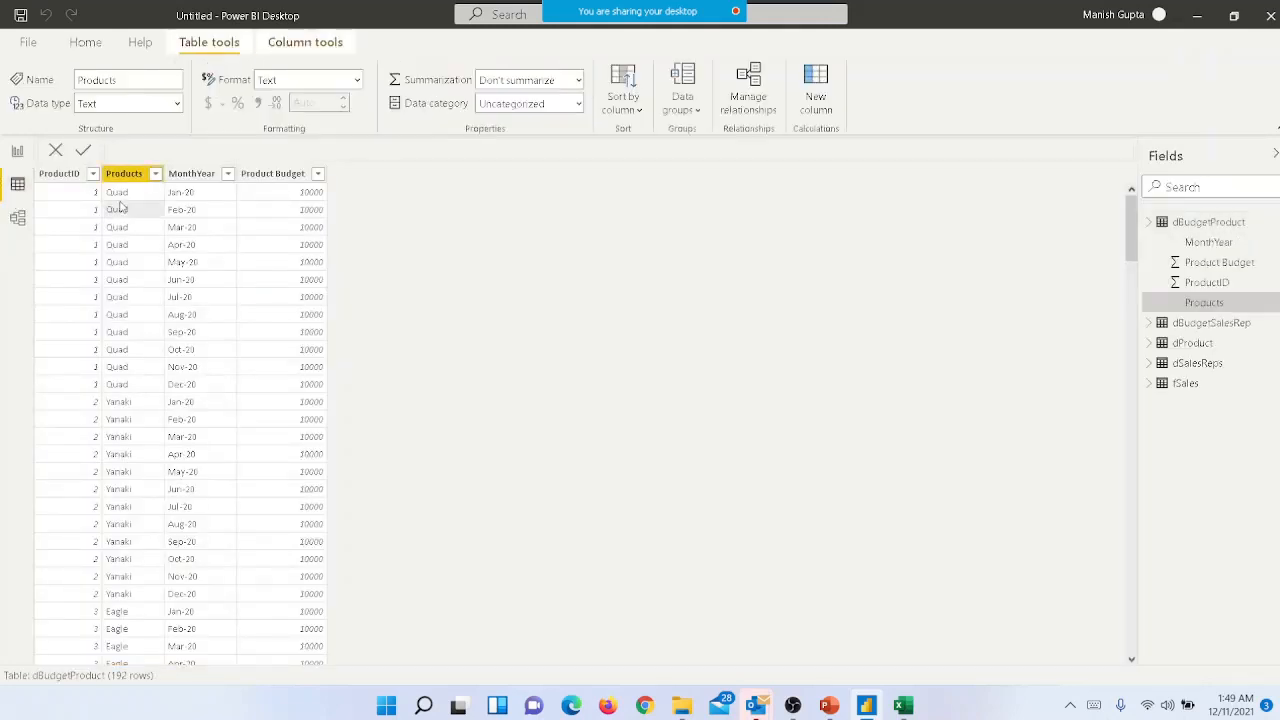
click(208, 196)
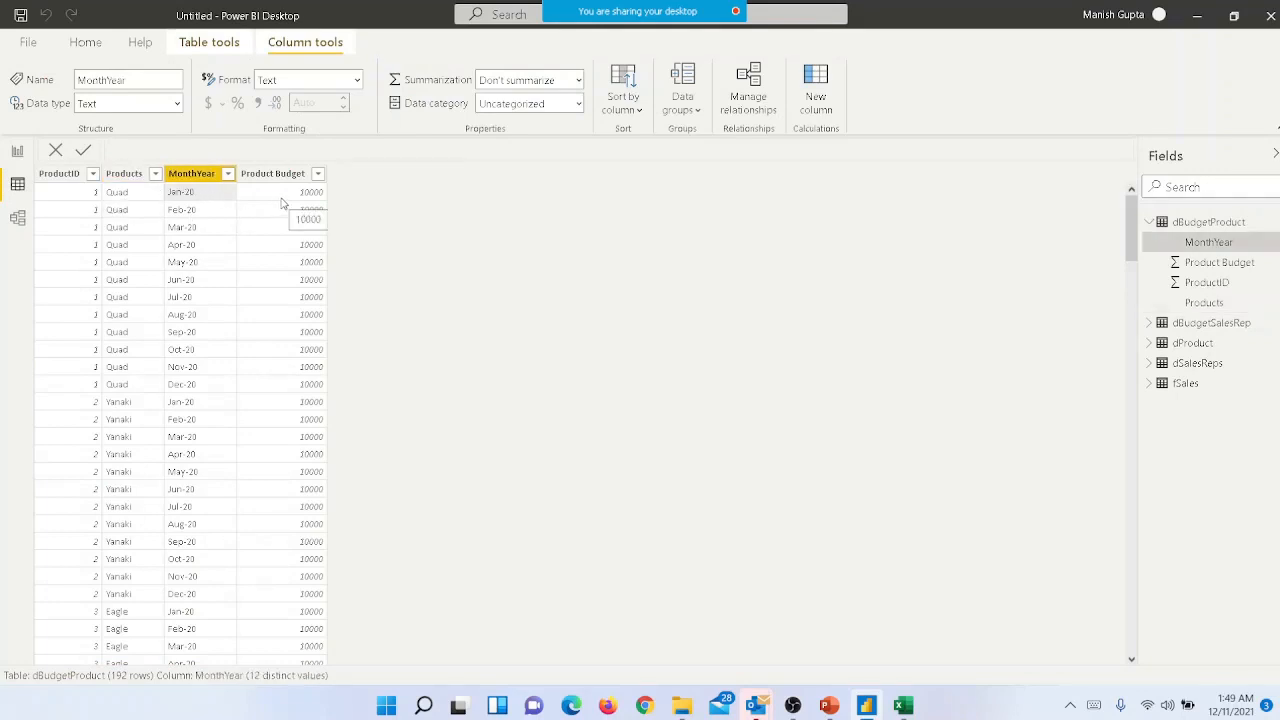
click(18, 220)
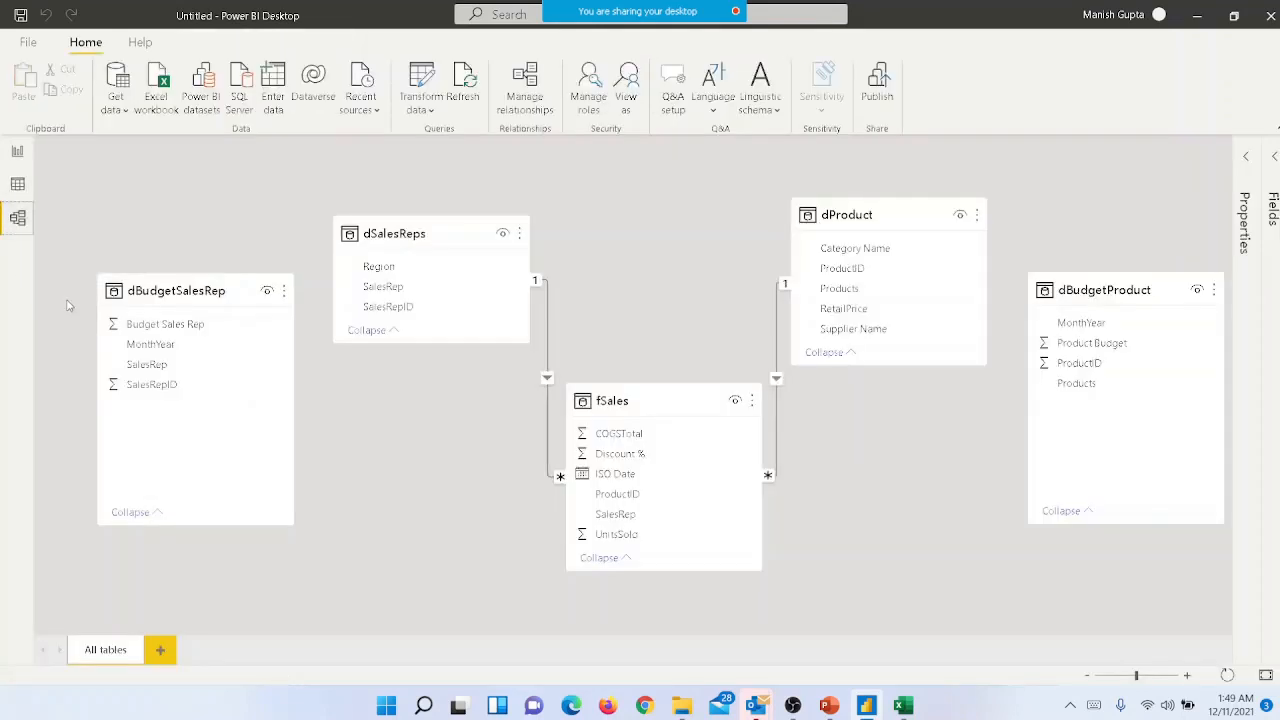
click(17, 184)
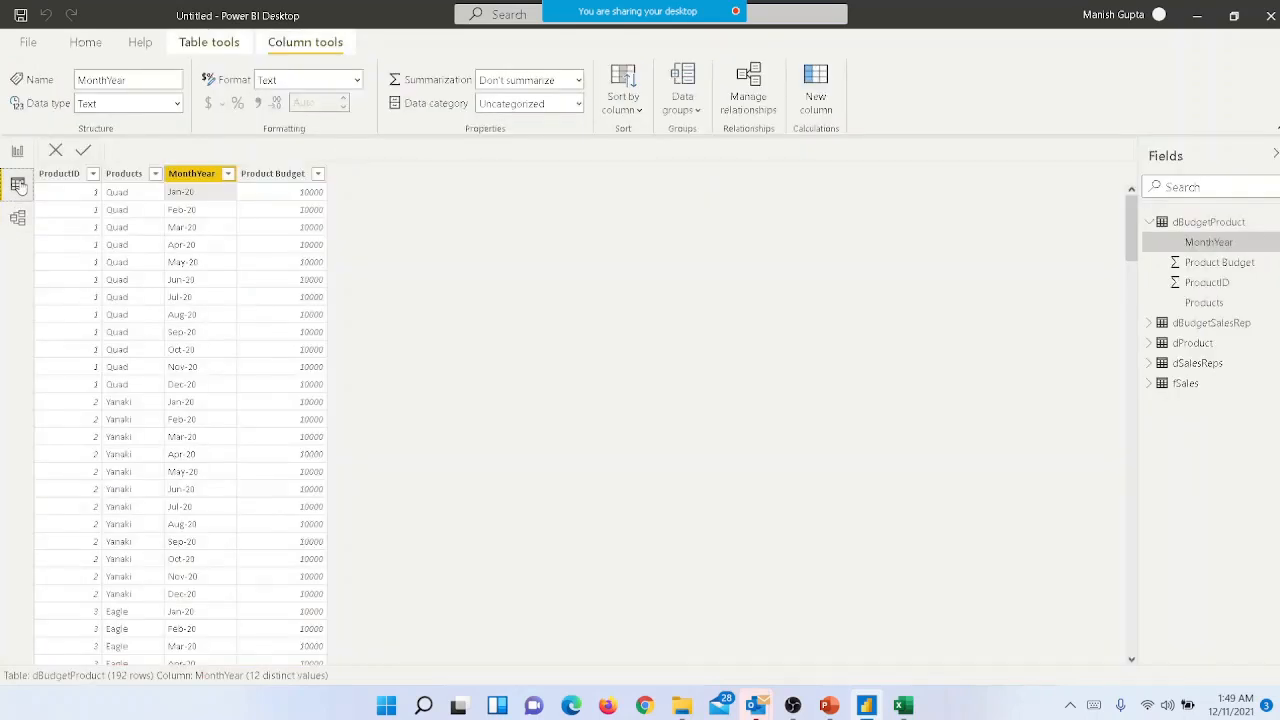
- Examine the dates and ProductID column in fSales and the dBudgetSalesRep rows, then switch to the PowerPoint slide show on granularity
click(1187, 384)
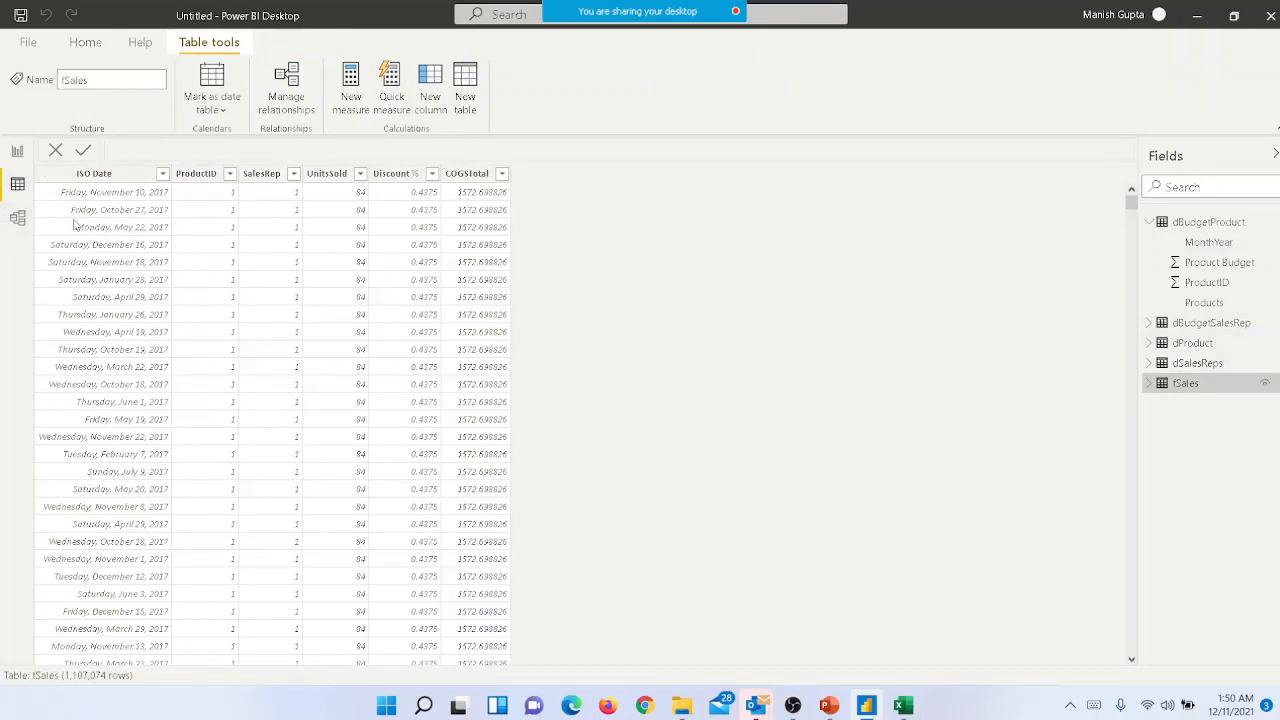
click(218, 222)
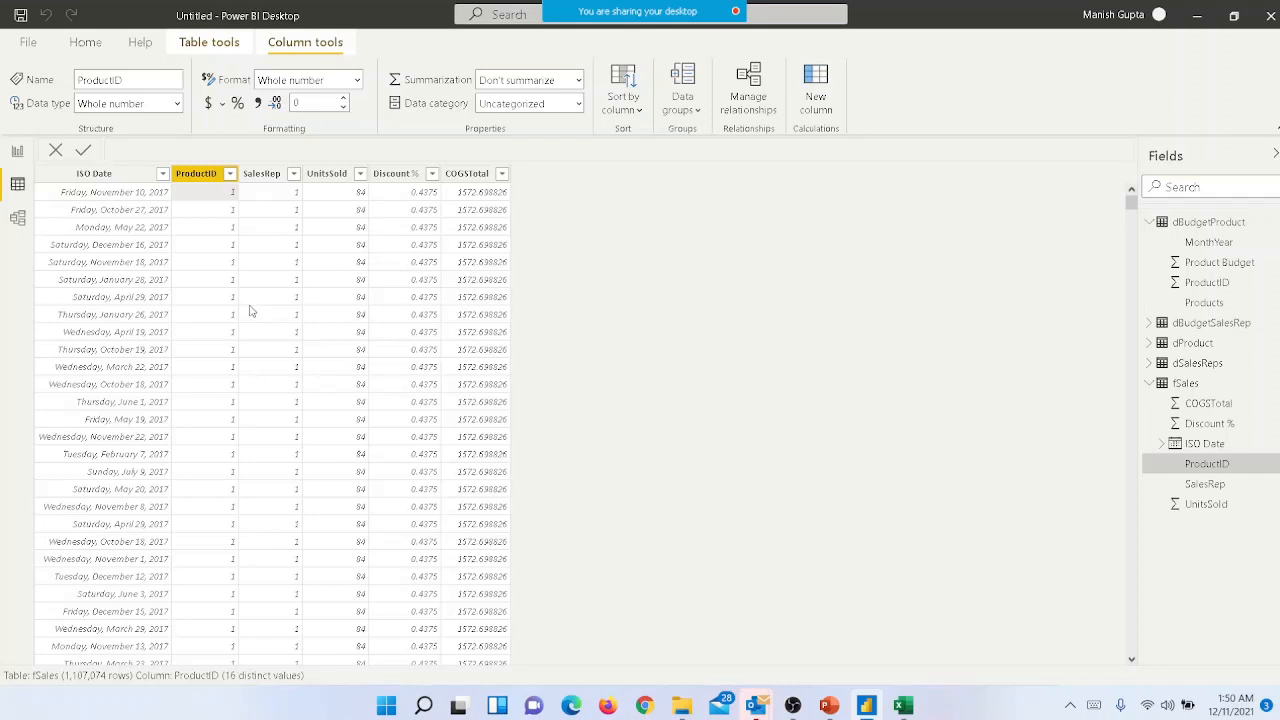
click(1226, 326)
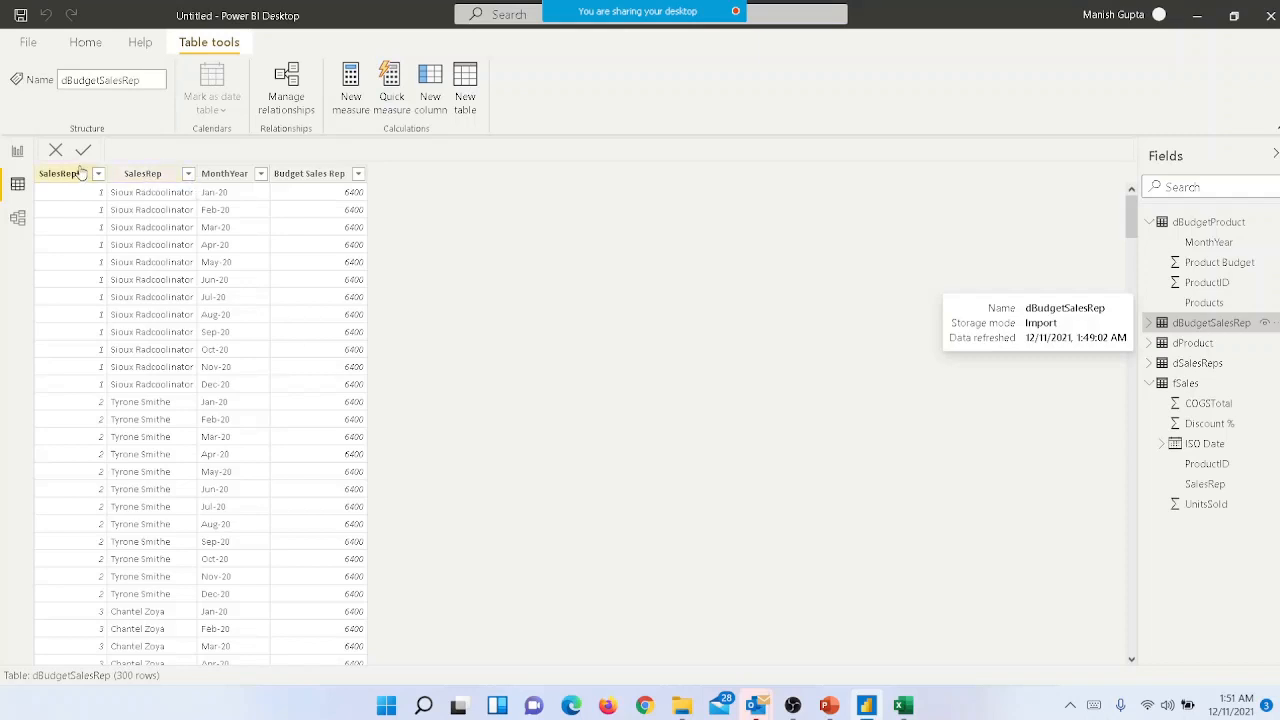
click(17, 153)
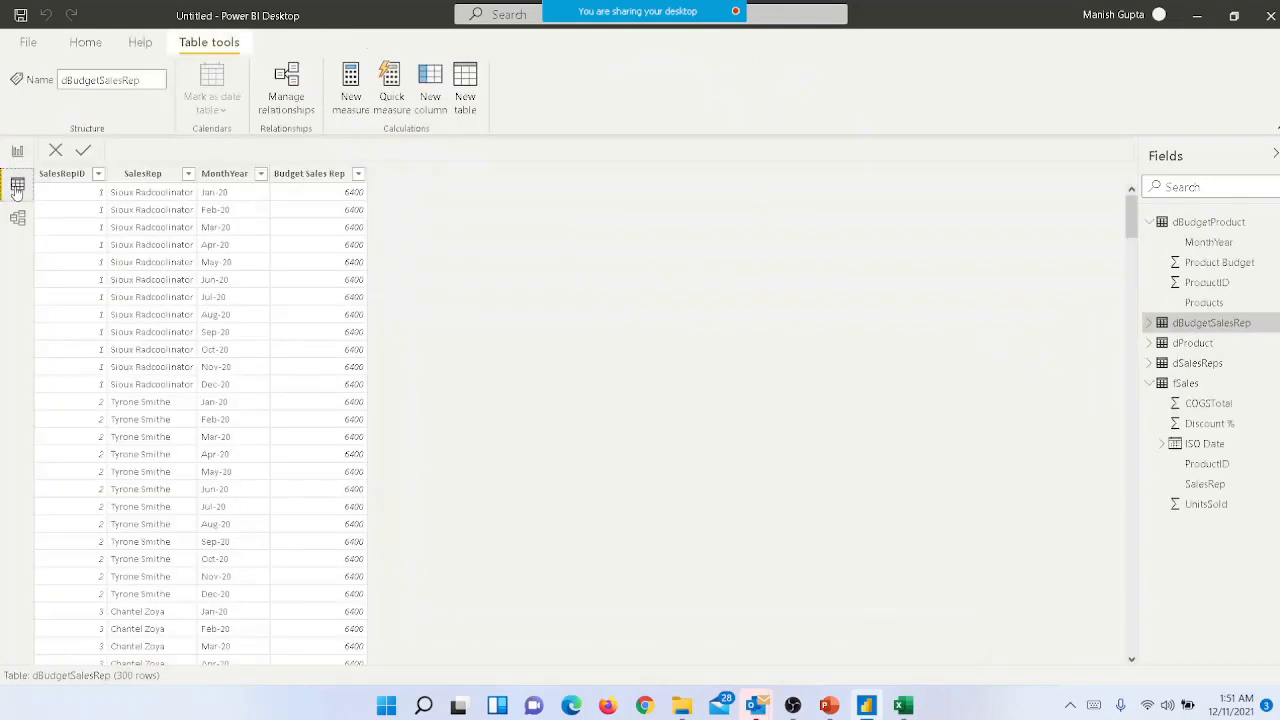
click(17, 184)
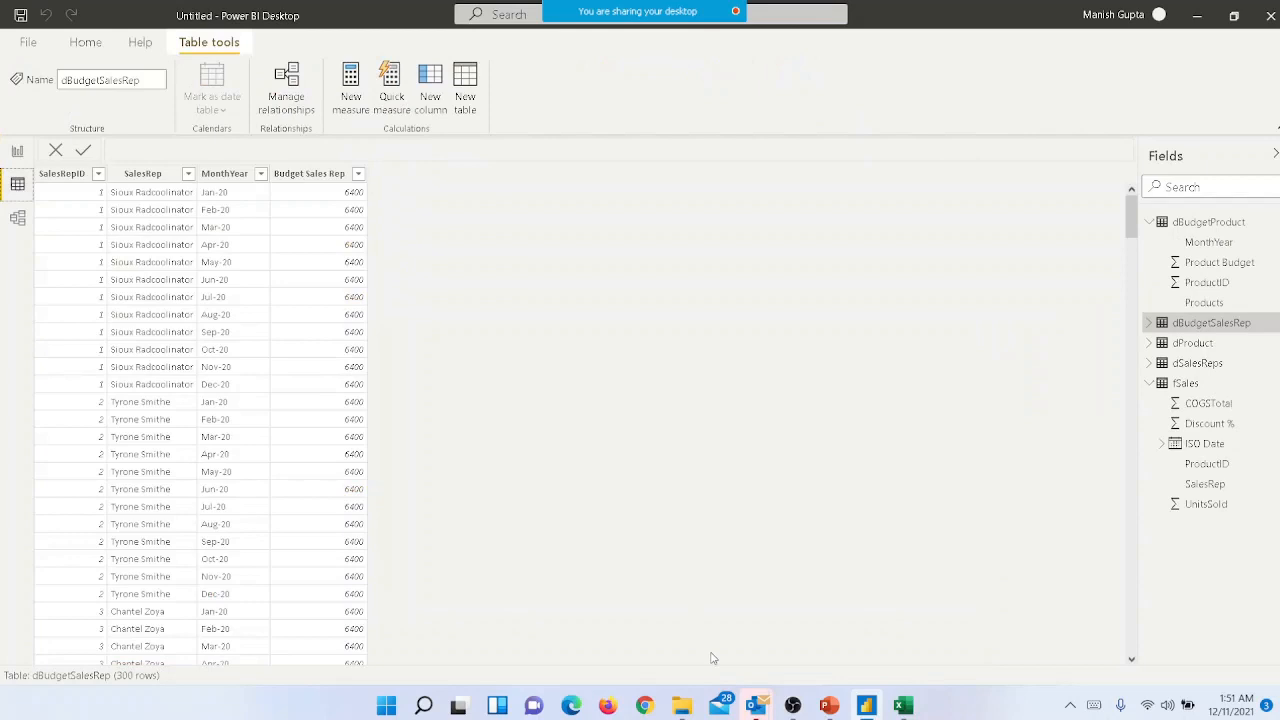
click(833, 708)
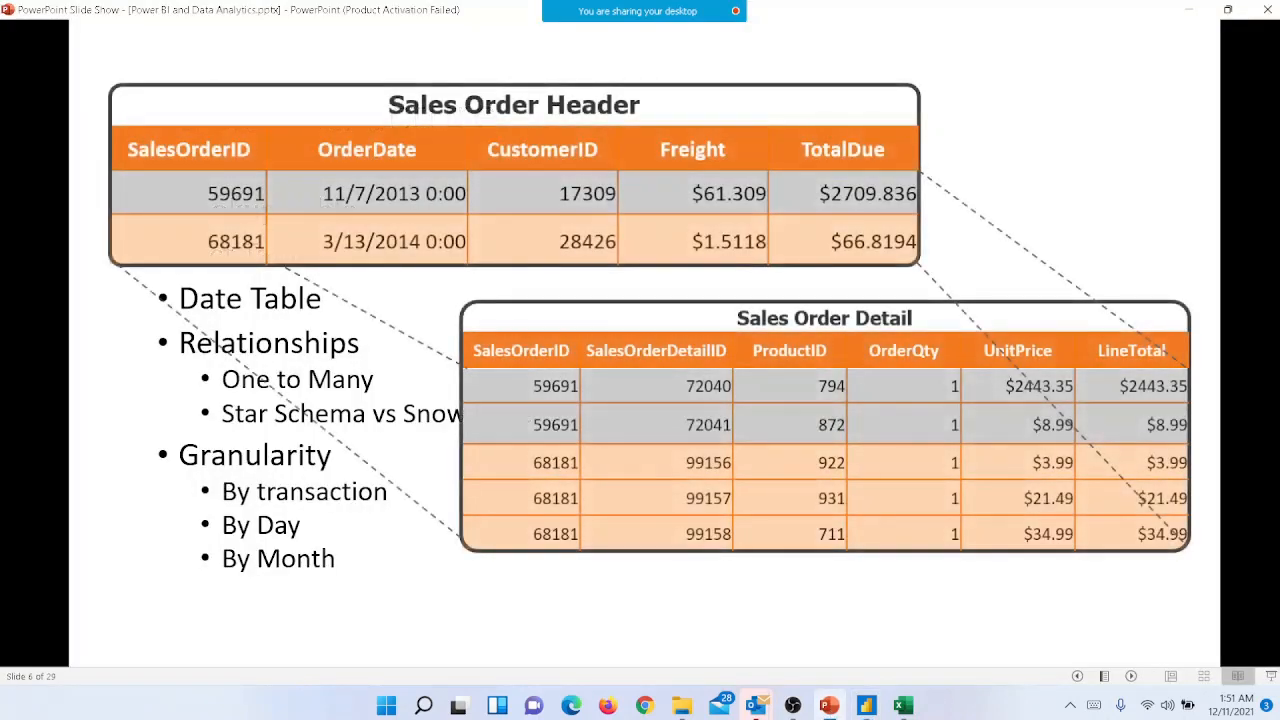